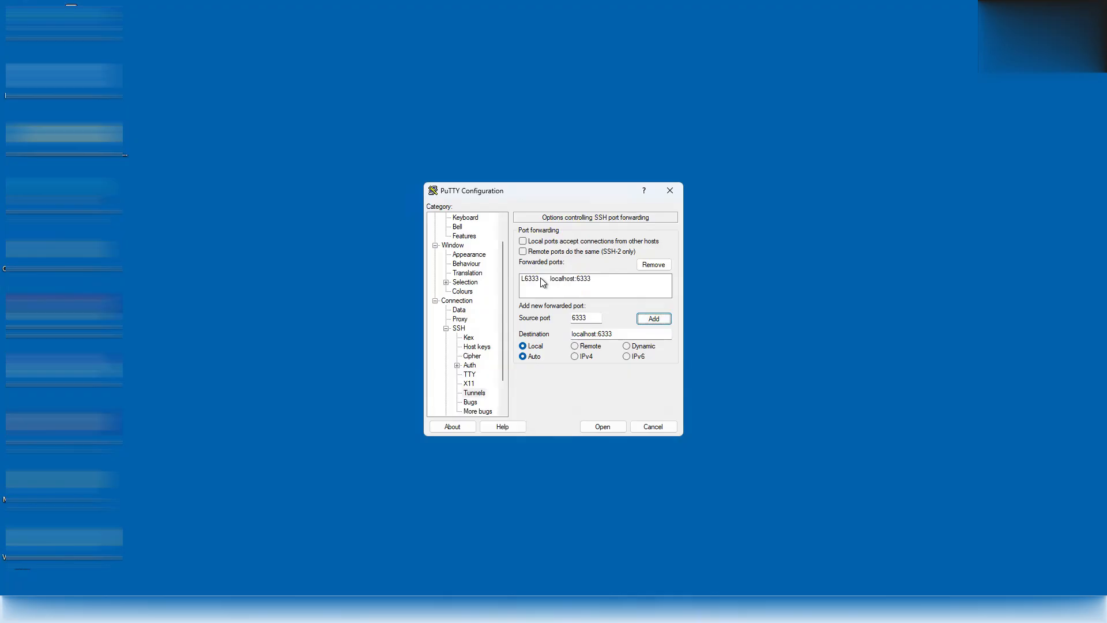
- Save the n8n-hetzner-server PuTTY session with its local port 6333 forward
{"action": "scroll", "coordinate": [468, 271], "scroll_direction": "up", "scroll_amount": 1}
{"action": "left_click", "coordinate": [453, 218]}
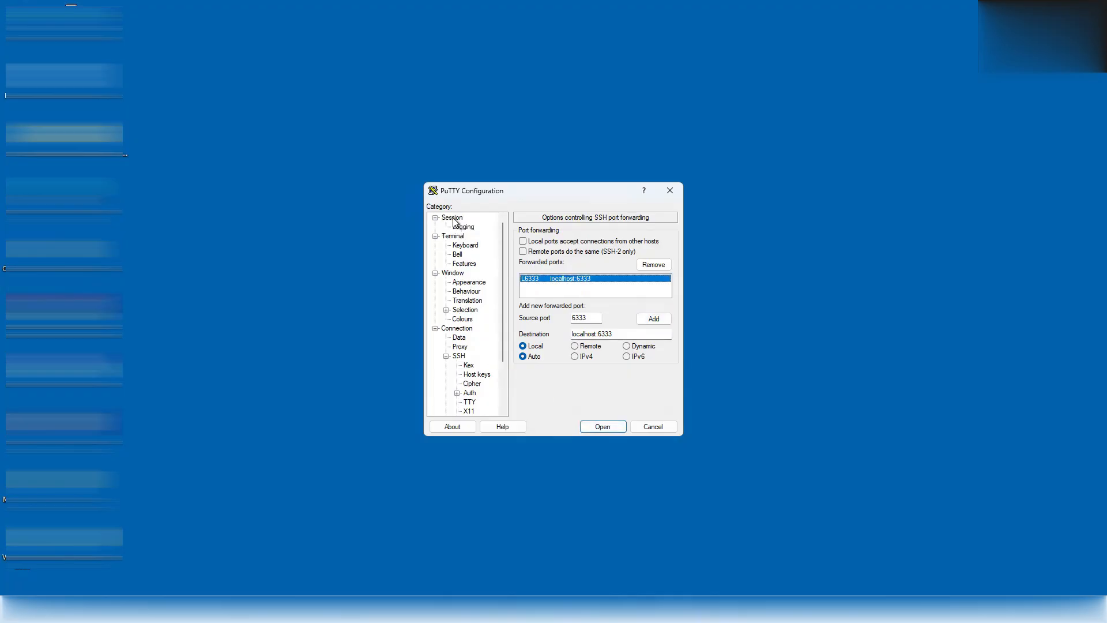
{"action": "left_click", "coordinate": [661, 349]}
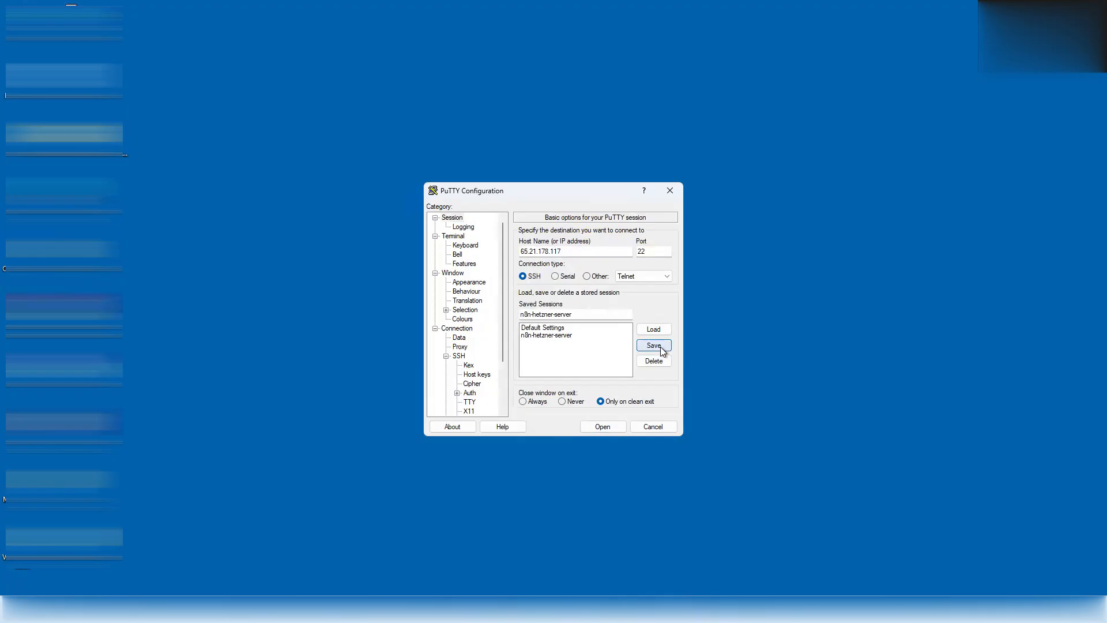
- Connect to the server and log in as root
{"action": "left_click", "coordinate": [603, 427]}
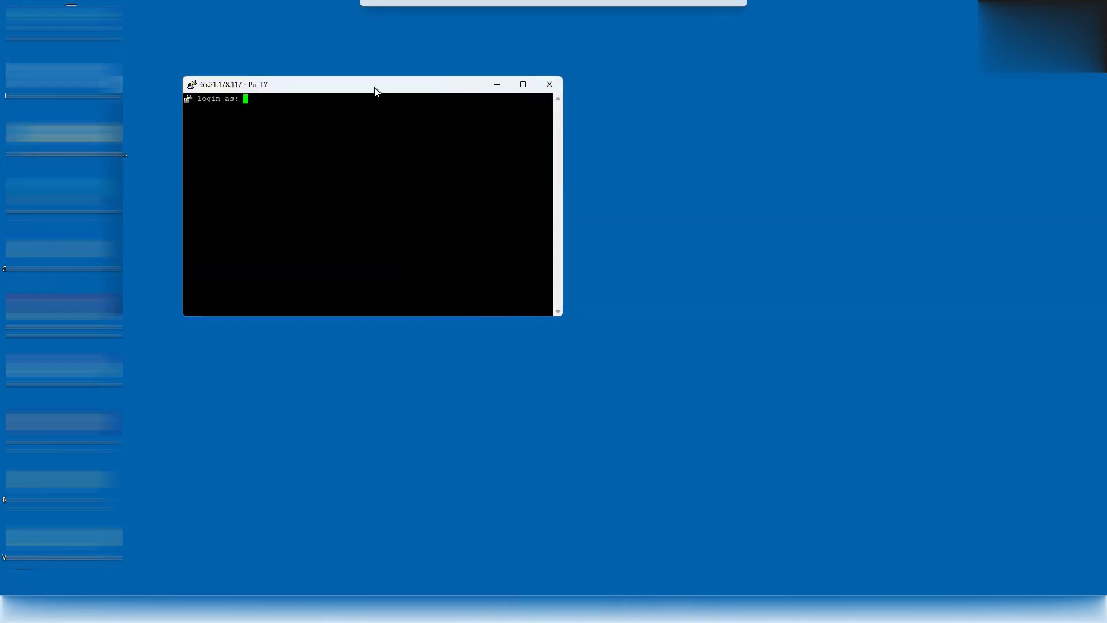
{"action": "type", "text": "root"}
{"action": "key", "text": "Return"}
{"action": "key", "text": "Return"}
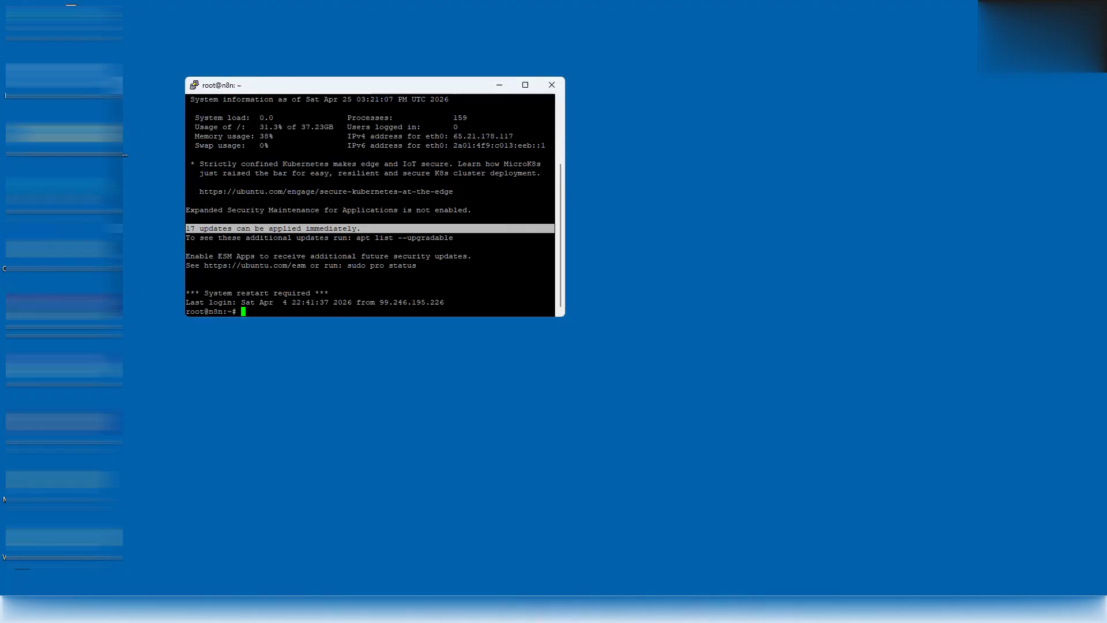
- List the running containers with docker ps, widening the terminal so rows fit
{"action": "type", "text": "docekr ps"}
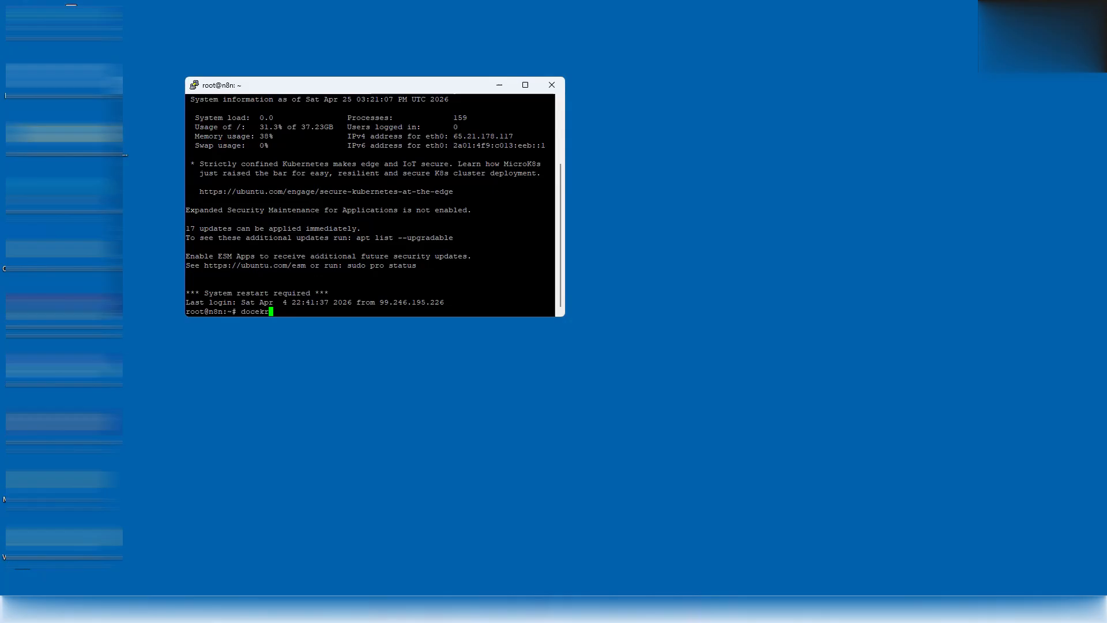
{"action": "key", "text": "Return"}
{"action": "type", "text": "docekr ps"}
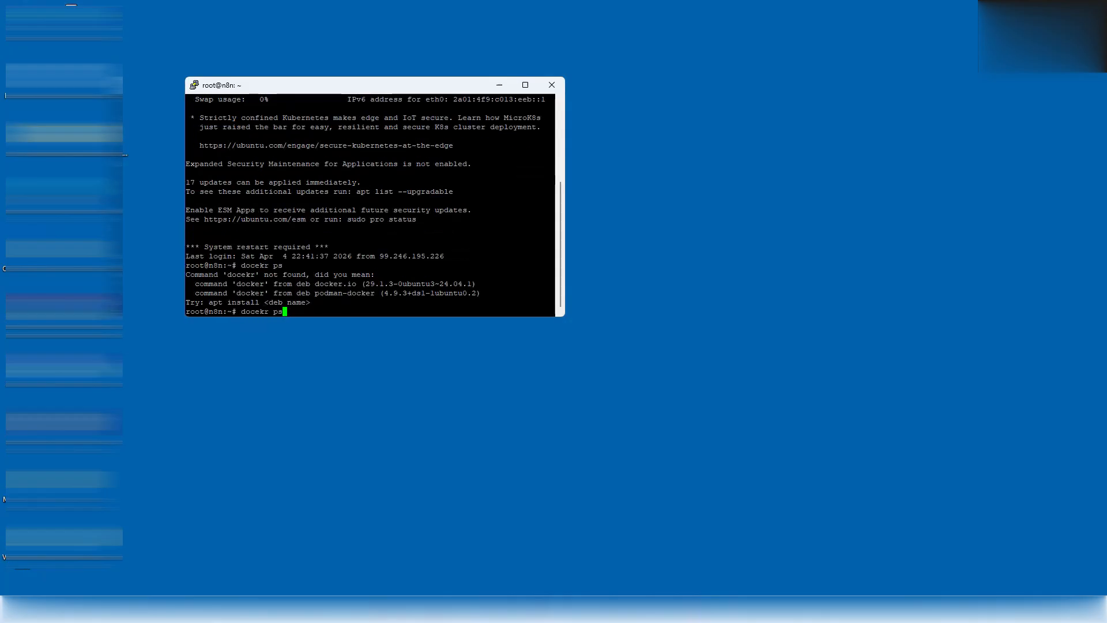
{"action": "key", "text": "Left"}
{"action": "key", "text": "Left"}
{"action": "key", "text": "Left"}
{"action": "key", "text": "Left"}
{"action": "key", "text": "Left"}
{"action": "key", "text": "Delete"}
{"action": "type", "text": "e"}
{"action": "key", "text": "Return"}
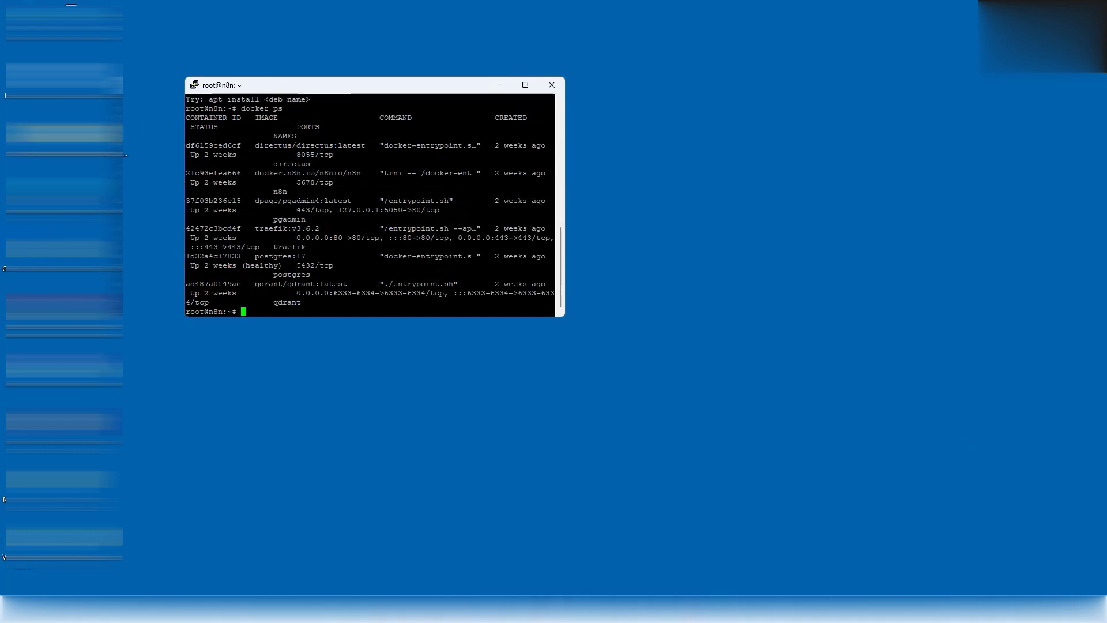
{"action": "left_click_drag", "start_coordinate": [565, 219], "coordinate": [877, 219]}
{"action": "key", "text": "Up"}
{"action": "key", "text": "Return"}
- Find docker-compose.yml in the docker folder and run docker compose down there
{"action": "type", "text": "docker compose down"}
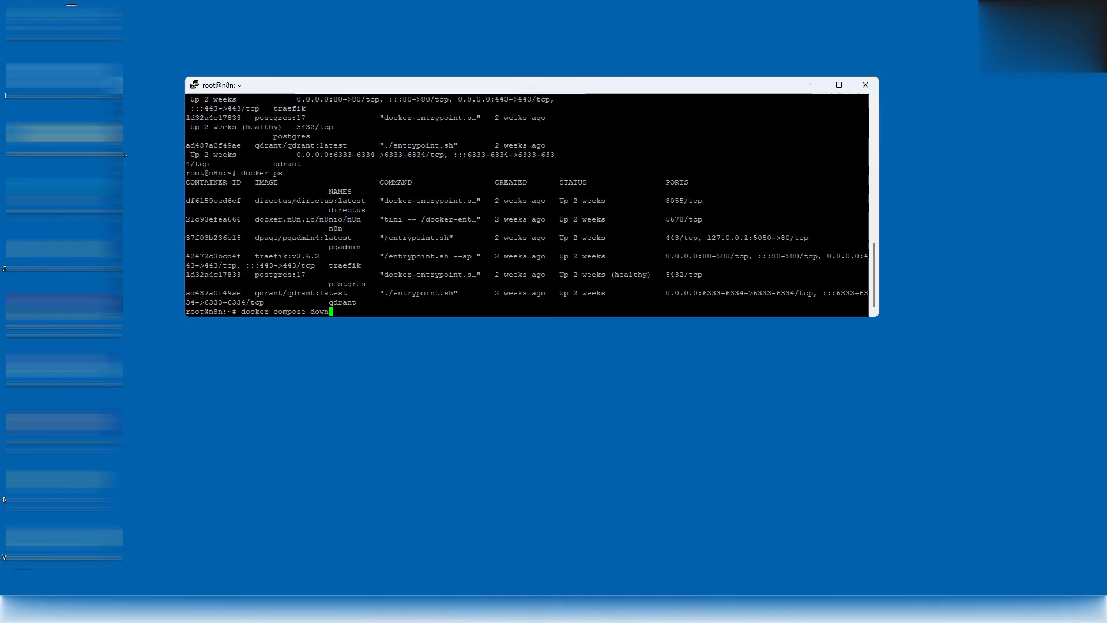
{"action": "key", "text": "Return"}
{"action": "type", "text": "ls"}
{"action": "key", "text": "Return"}
{"action": "type", "text": "cd  docker"}
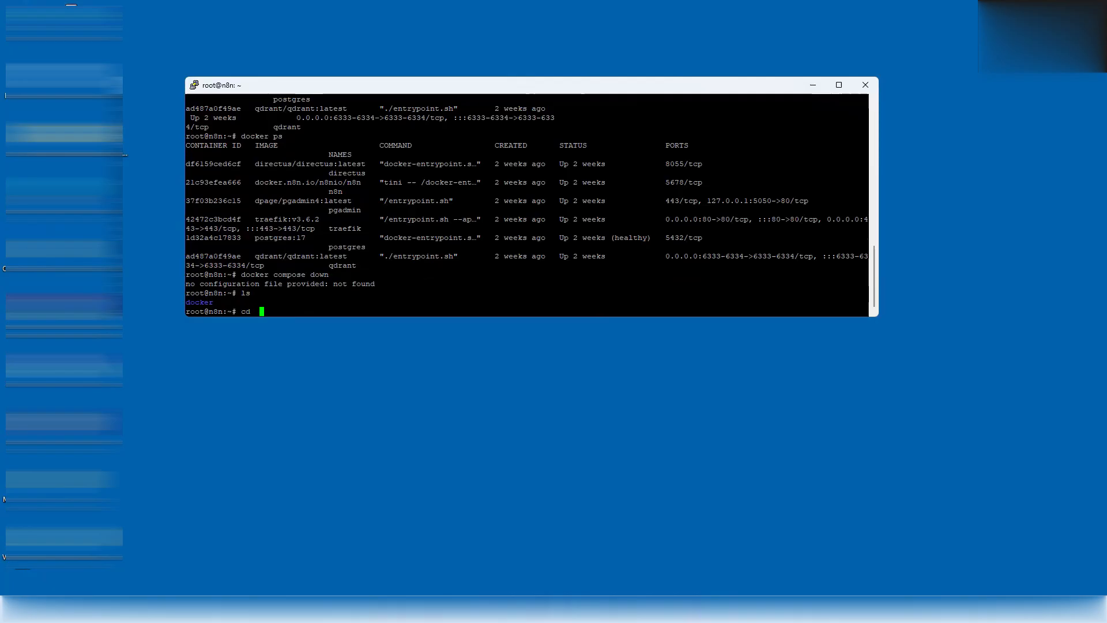
{"action": "key", "text": "Return"}
{"action": "type", "text": "ls"}
{"action": "key", "text": "Return"}
{"action": "type", "text": "docker compose down"}
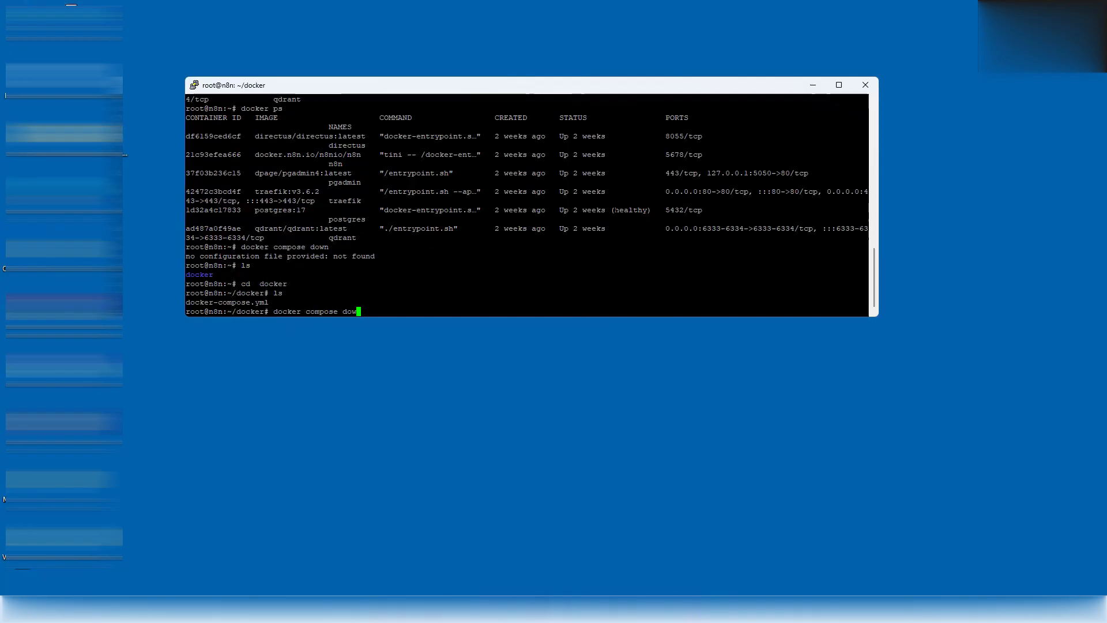
{"action": "key", "text": "Return"}
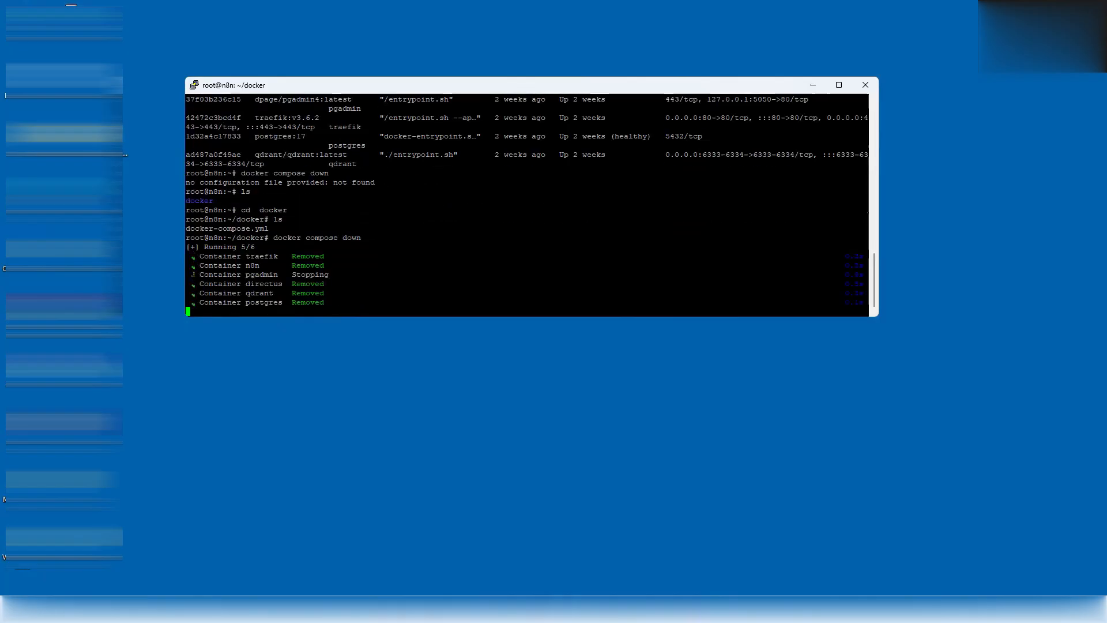
- Pull the latest n8n image with docker compose pull n8n
{"action": "type", "text": "docekr compose"}
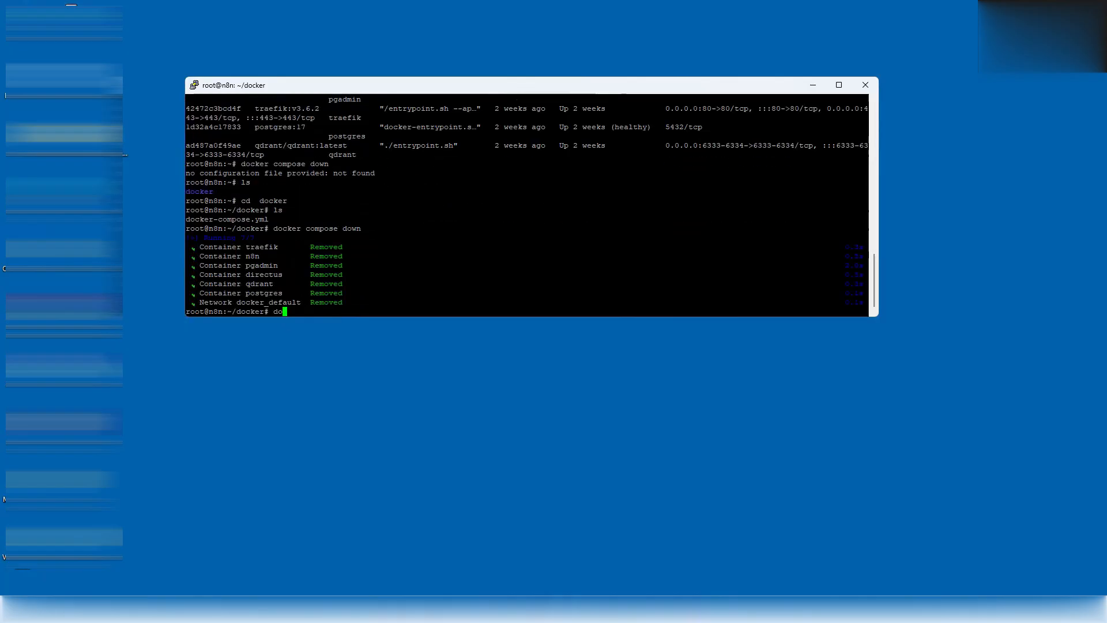
{"action": "type", "text": " pull n8n"}
{"action": "key", "text": "Return"}
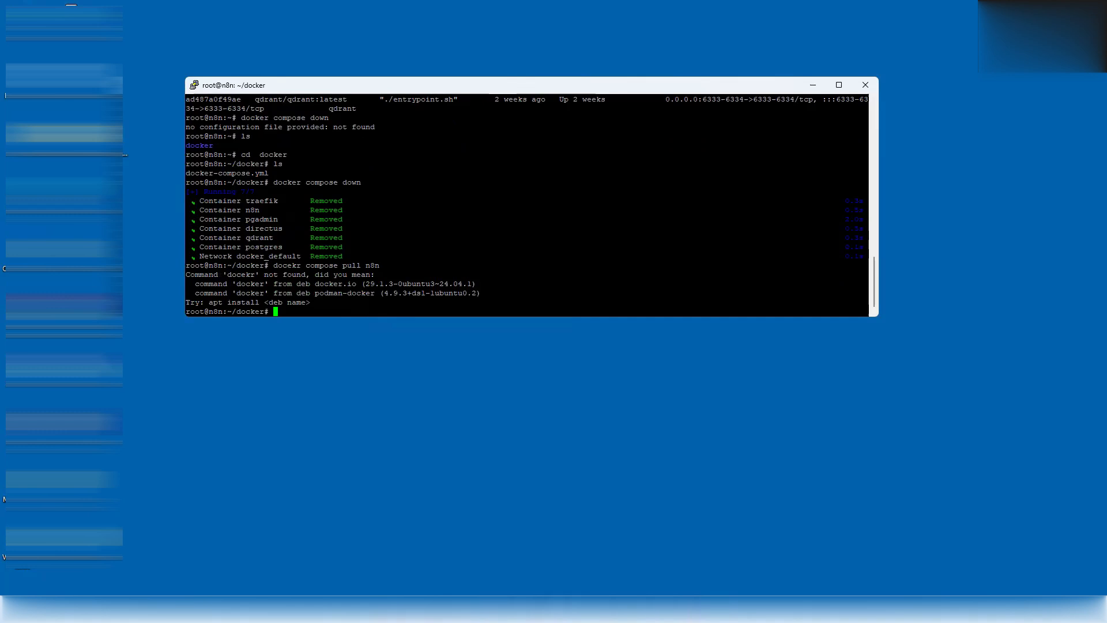
{"action": "key", "text": "Up"}
{"action": "key", "text": "Home"}
{"action": "key", "text": "Right"}
{"action": "key", "text": "Delete"}
{"action": "key", "text": "Right"}
{"action": "type", "text": "e"}
{"action": "key", "text": "Return"}
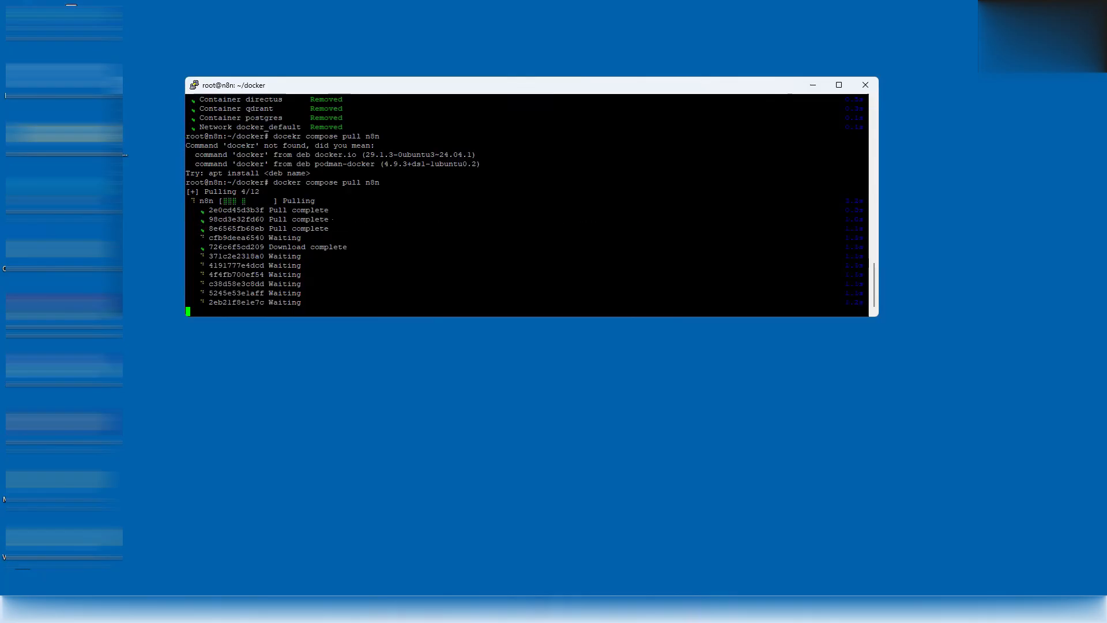
- Pull the latest qdrant image with docker compose pull qdrant
{"action": "type", "text": "doc"}
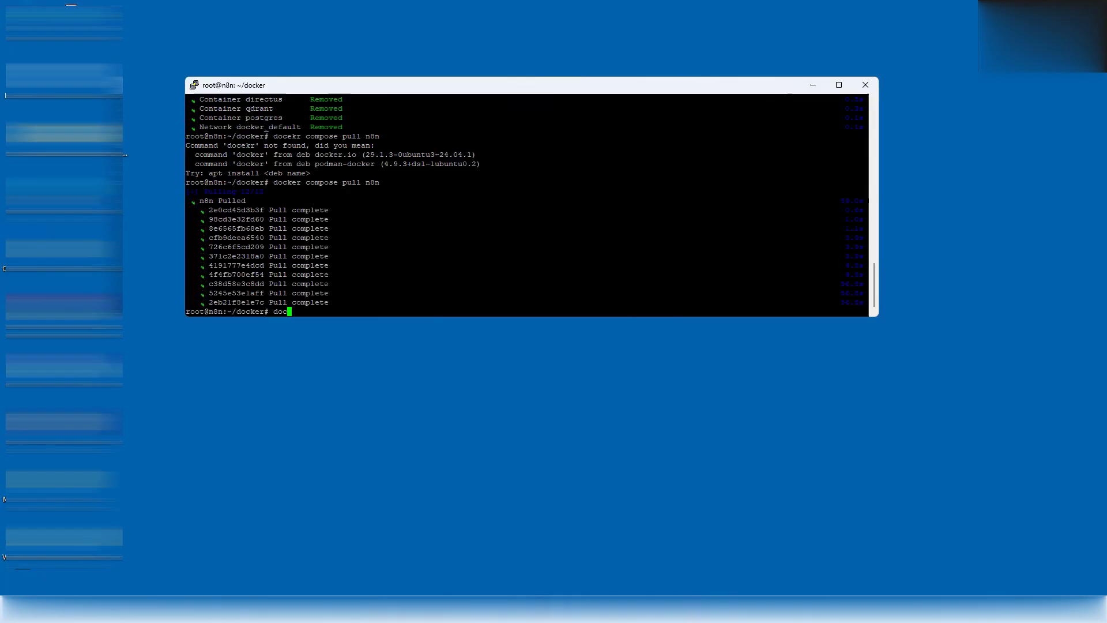
{"action": "type", "text": "ker compose up"}
{"action": "key", "text": "BackSpace"}
{"action": "key", "text": "BackSpace"}
{"action": "key", "text": "BackSpace"}
{"action": "key", "text": "BackSpace"}
{"action": "key", "text": "BackSpace"}
{"action": "key", "text": "BackSpace"}
{"action": "key", "text": "BackSpace"}
{"action": "key", "text": "BackSpace"}
{"action": "key", "text": "BackSpace"}
{"action": "key", "text": "BackSpace"}
{"action": "key", "text": "BackSpace"}
{"action": "key", "text": "BackSpace"}
{"action": "key", "text": "BackSpace"}
{"action": "key", "text": "BackSpace"}
{"action": "key", "text": "BackSpace"}
{"action": "key", "text": "BackSpace"}
{"action": "key", "text": "BackSpace"}
{"action": "key", "text": "BackSpace"}
{"action": "key", "text": "Up"}
{"action": "key", "text": "BackSpace"}
{"action": "type", "text": "qdrant"}
{"action": "key", "text": "Return"}
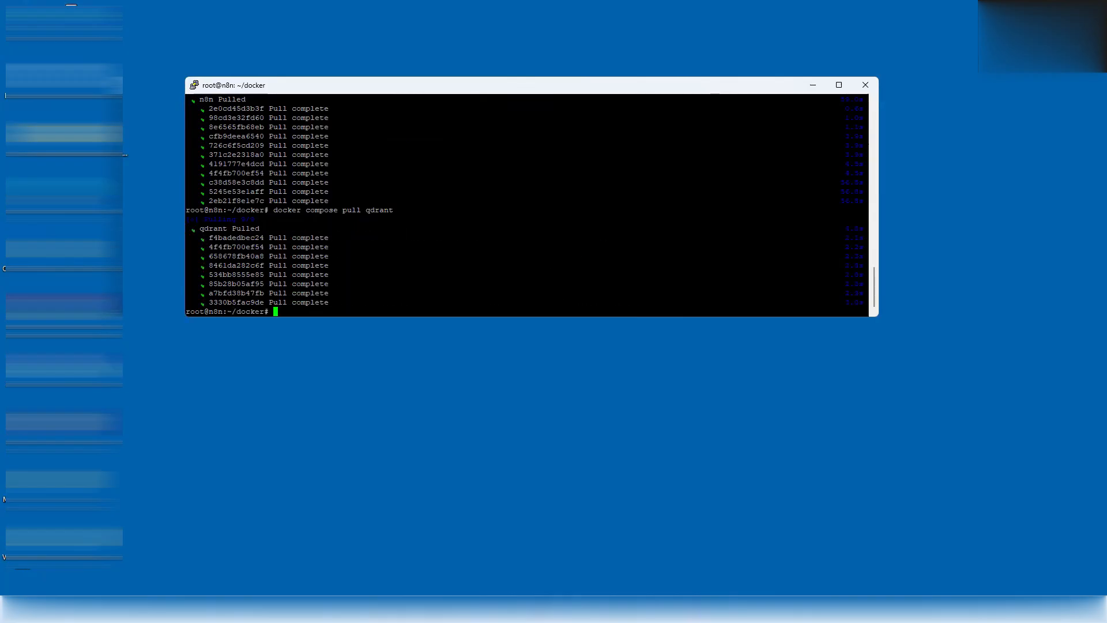
- Confirm no containers are running, then start the stack with docker compose up -d
{"action": "type", "text": "cker ps"}
{"action": "key", "text": "Return"}
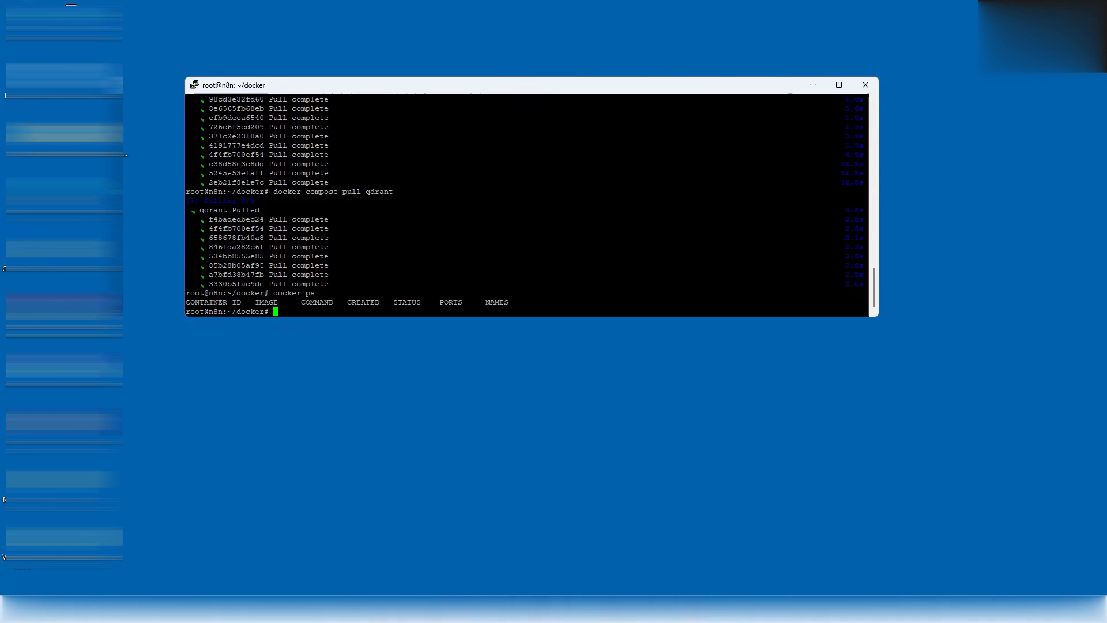
{"action": "type", "text": "docker compose up -d"}
{"action": "key", "text": "Return"}
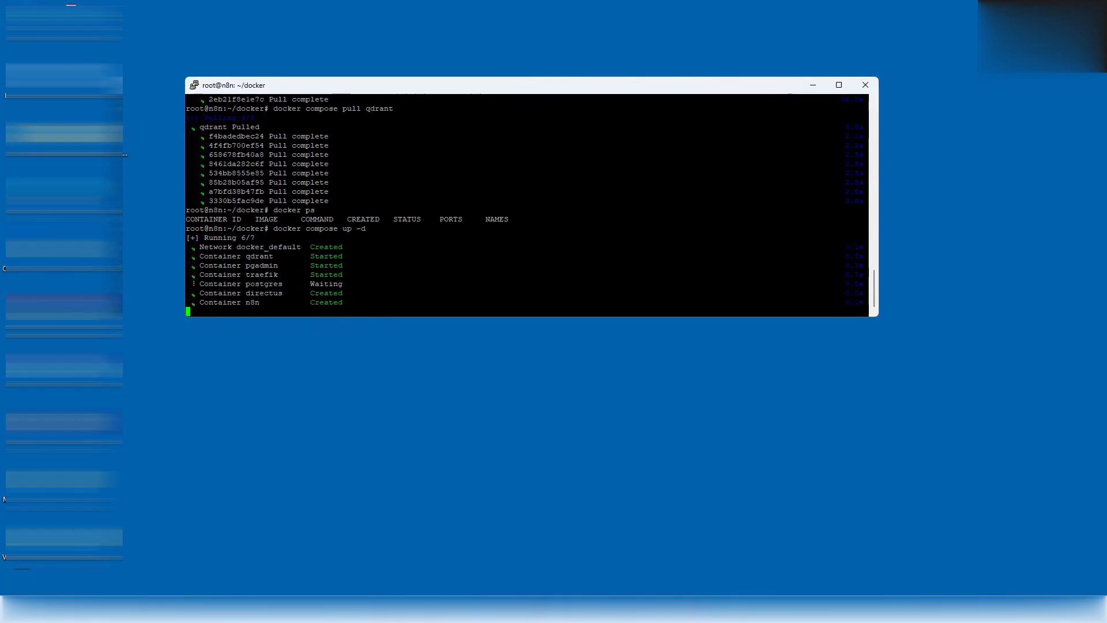
{"action": "type", "text": "docker "}
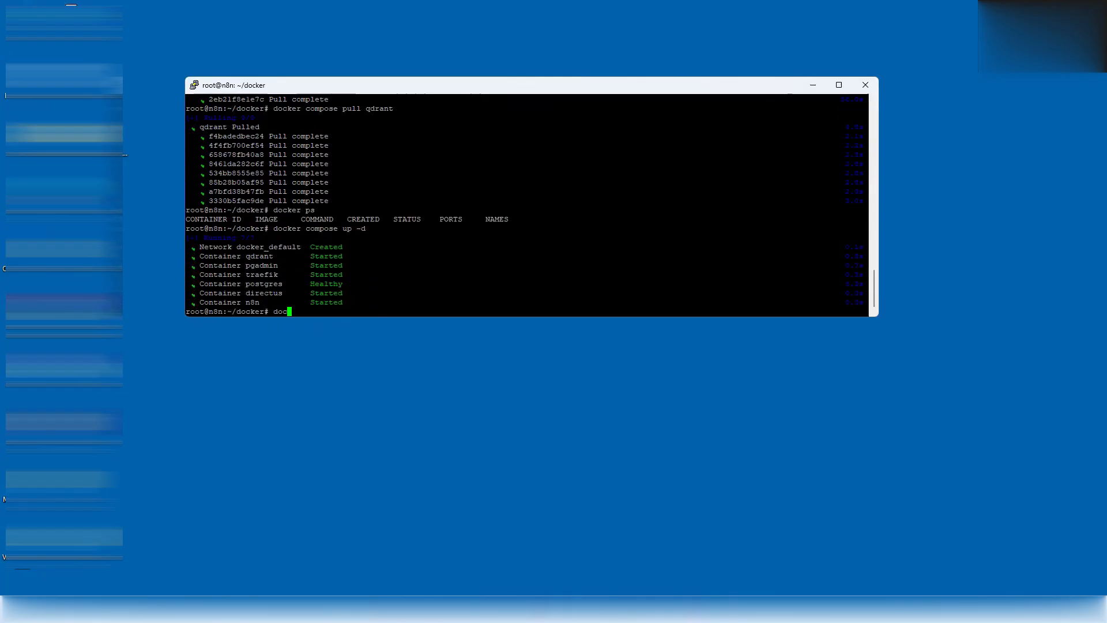
{"action": "type", "text": "ps"}
- Check the restarted containers, then run sudo apt update && sudo apt upgrade and confirm
{"action": "key", "text": "Return"}
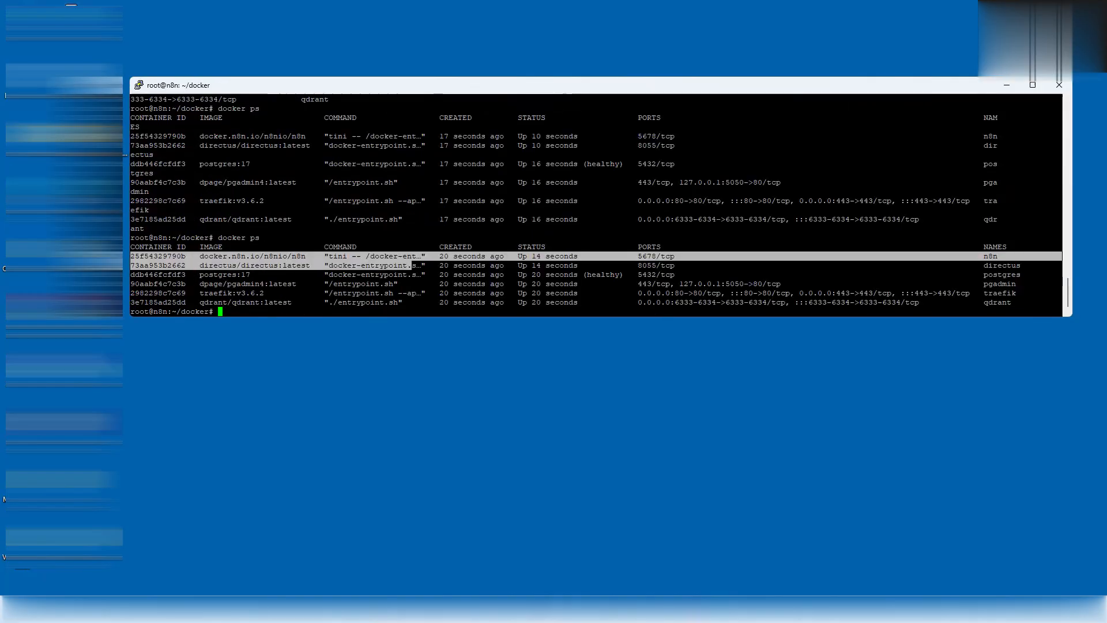
{"action": "type", "text": "sudo ap"}
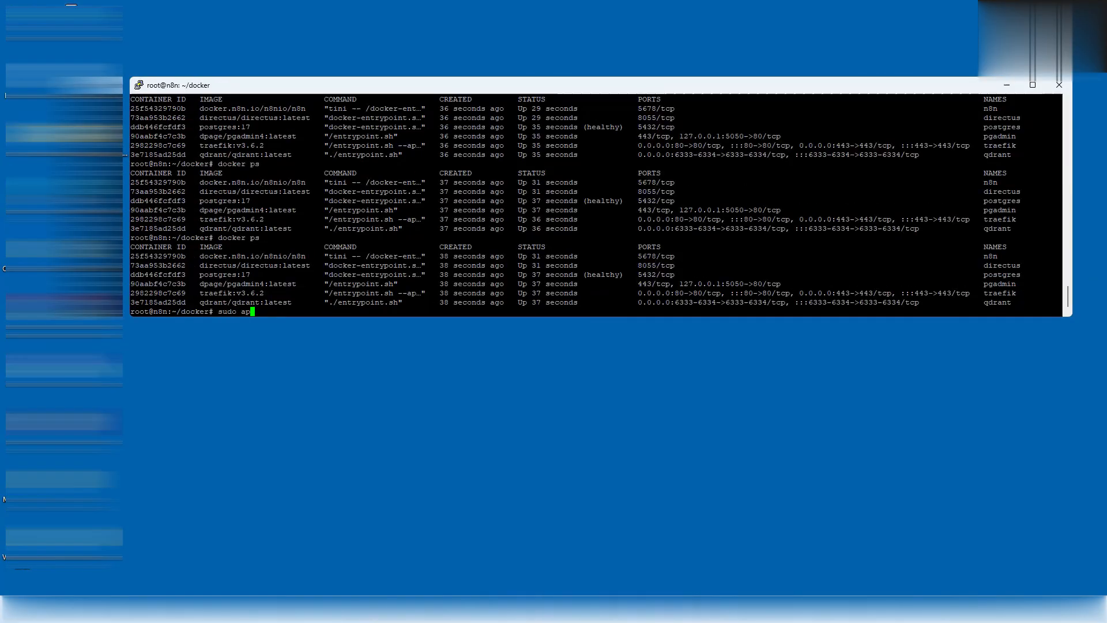
{"action": "type", "text": "t update && Su"}
{"action": "key", "text": "BackSpace"}
{"action": "key", "text": "BackSpace"}
{"action": "key", "text": "BackSpace"}
{"action": "type", "text": "udo apt upgrade"}
{"action": "key", "text": "Return"}
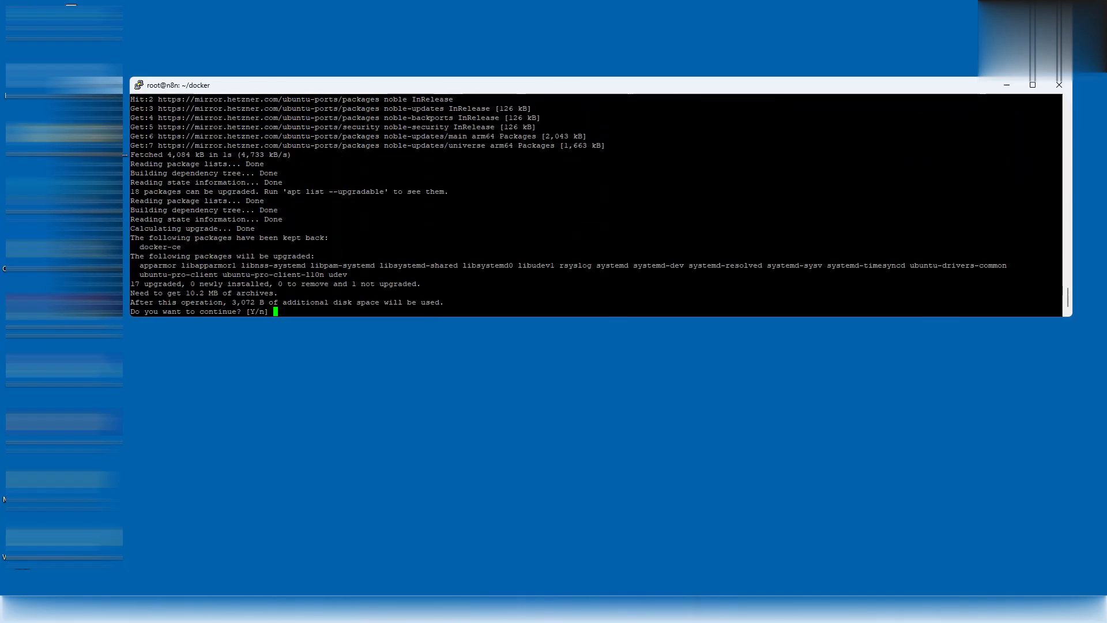
{"action": "type", "text": "y"}
{"action": "key", "text": "Return"}
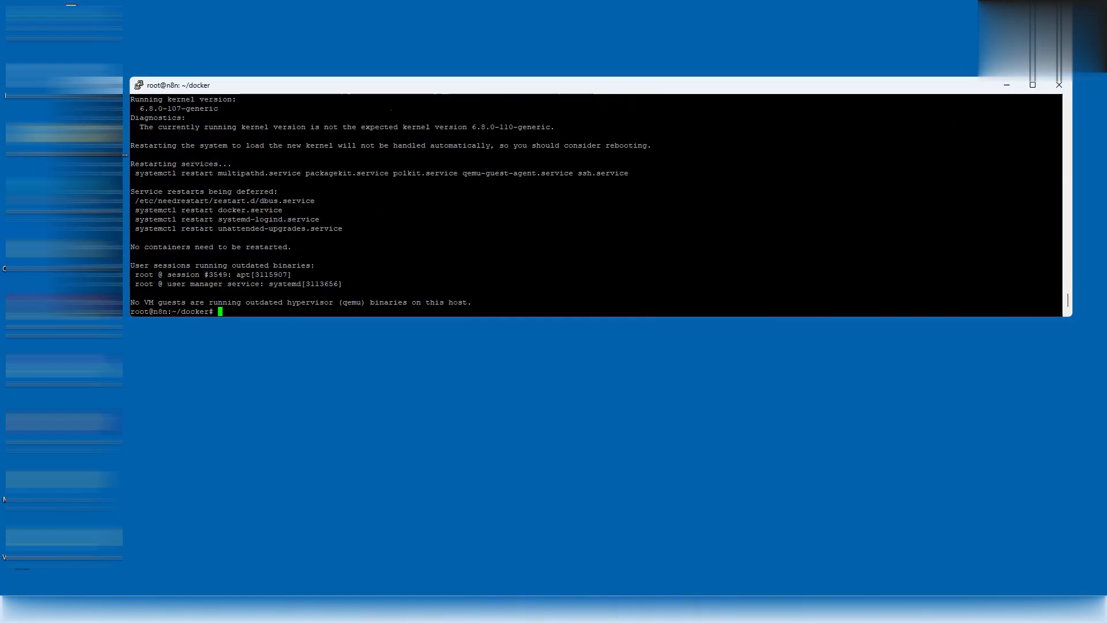
- Reboot the server immediately with shutdown -r now
{"action": "type", "text": "shutdown - r"}
{"action": "key", "text": "BackSpace"}
{"action": "key", "text": "BackSpace"}
{"action": "key", "text": "BackSpace"}
{"action": "type", "text": "r now"}
{"action": "key", "text": "Return"}
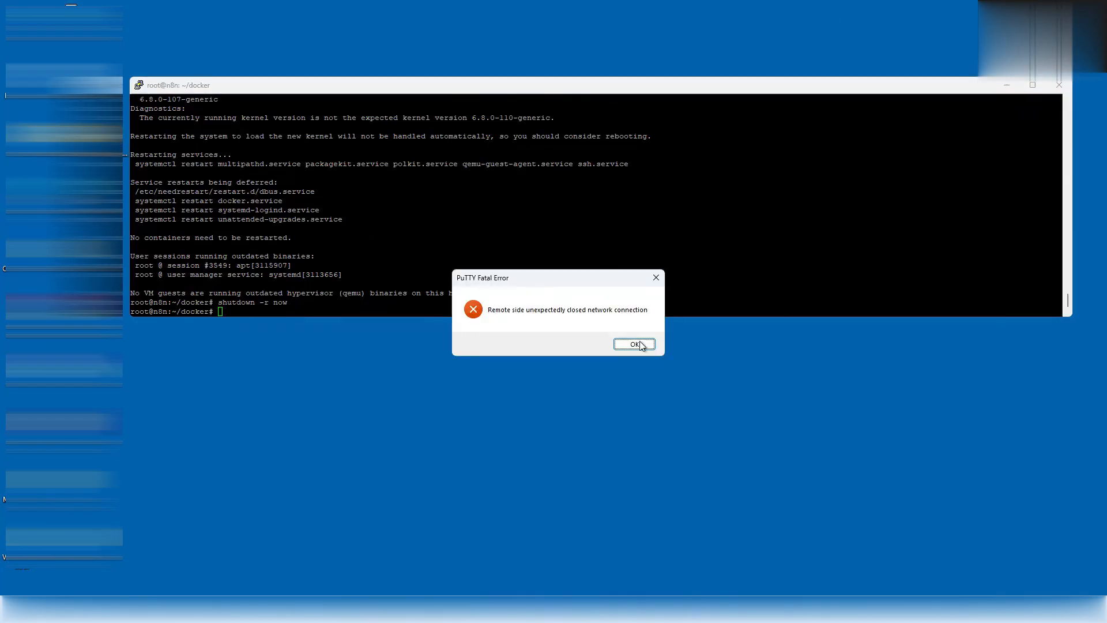
- Restart the PuTTY session to the rebooted server and log in as root
{"action": "key", "text": "Return"}
{"action": "left_click", "coordinate": [139, 85]}
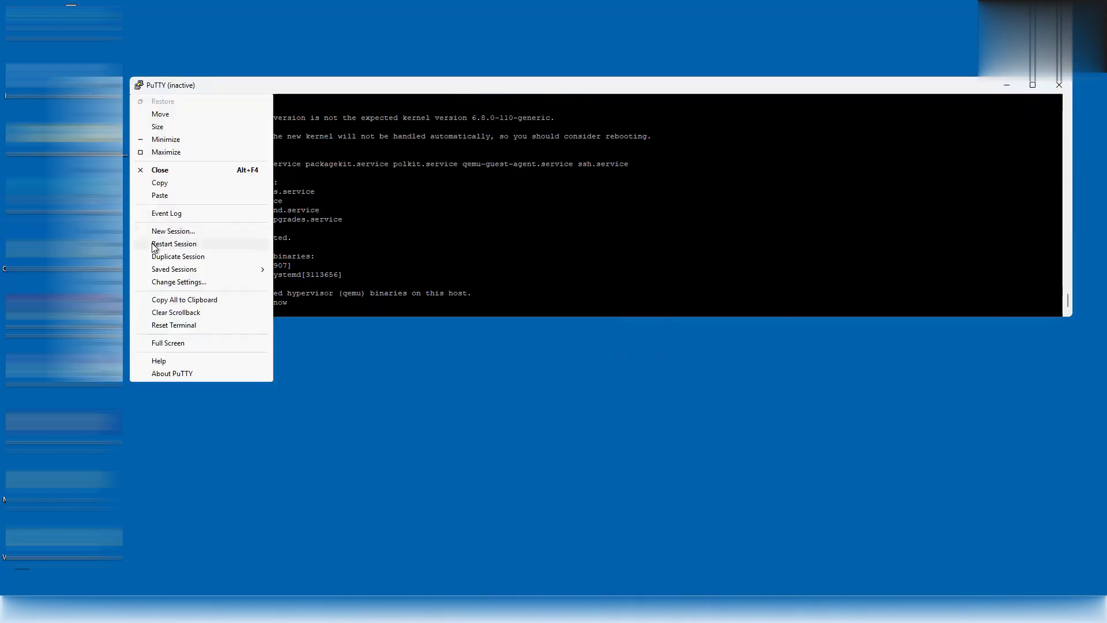
{"action": "left_click", "coordinate": [153, 242]}
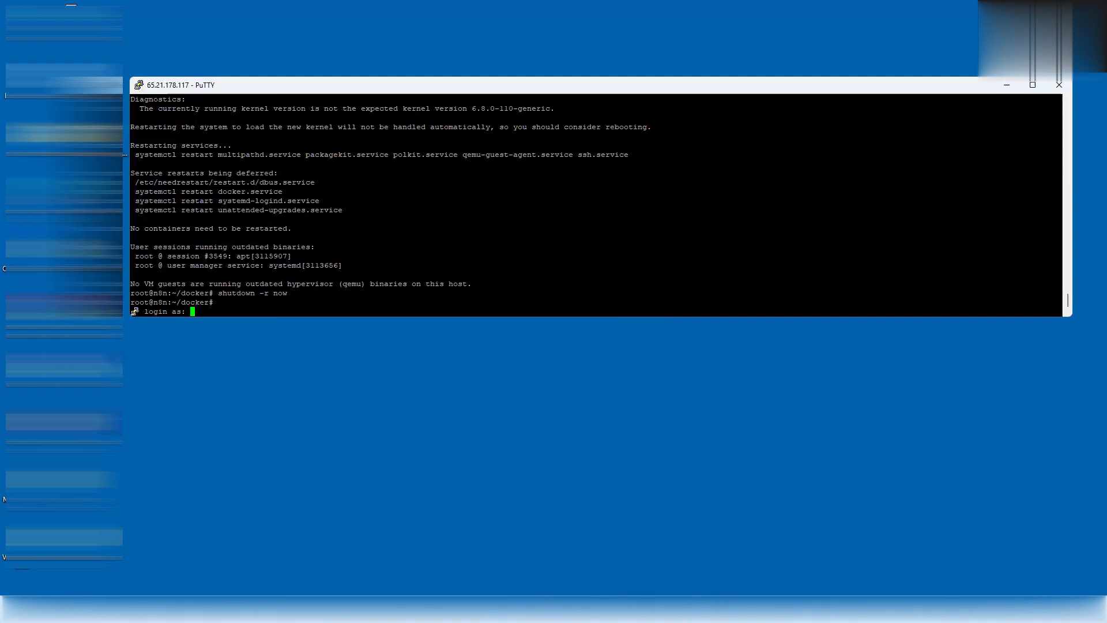
{"action": "type", "text": "root"}
{"action": "key", "text": "Return"}
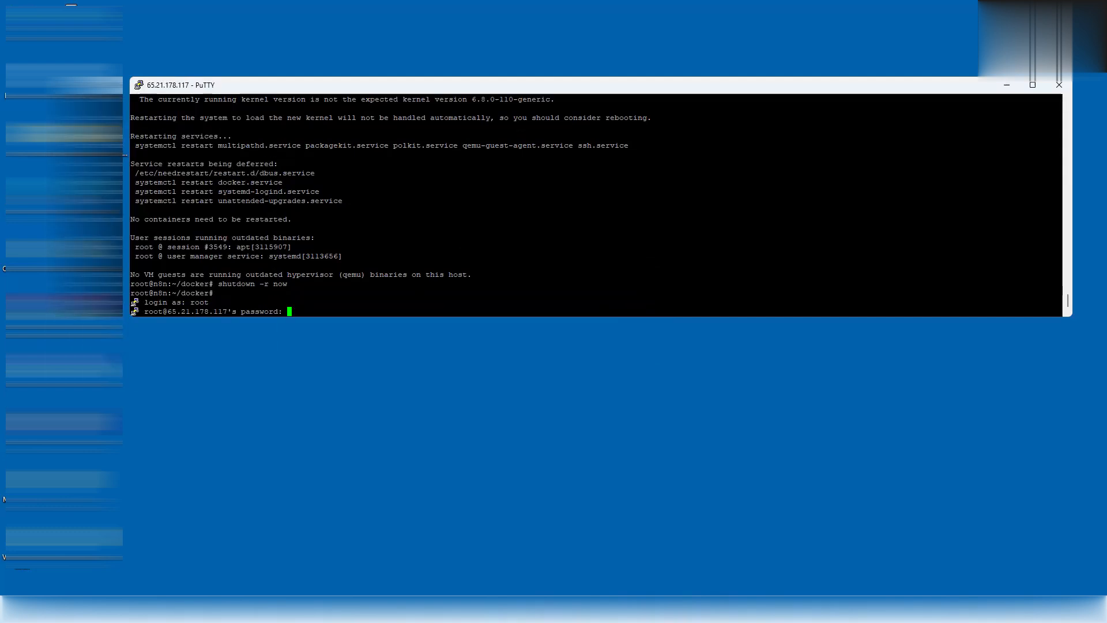
{"action": "key", "text": "Return"}
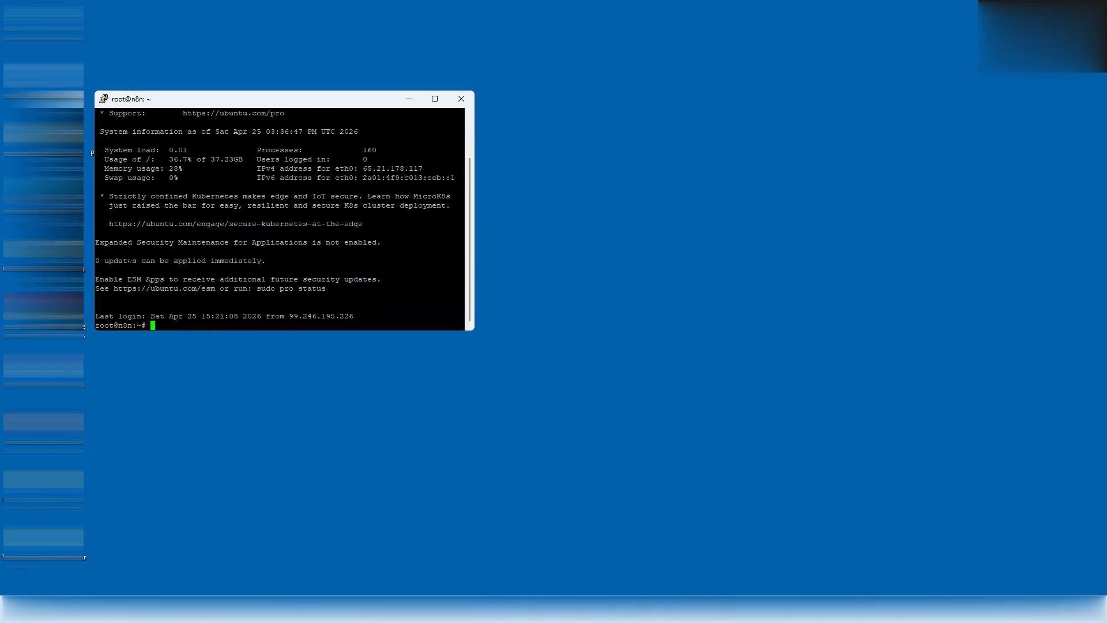
- Run docker ps and rerun it in a widened window so all six container rows fit
{"action": "triple_click", "coordinate": [157, 261]}
{"action": "double_click", "coordinate": [174, 323]}
{"action": "type", "text": "docker ps"}
{"action": "key", "text": "Return"}
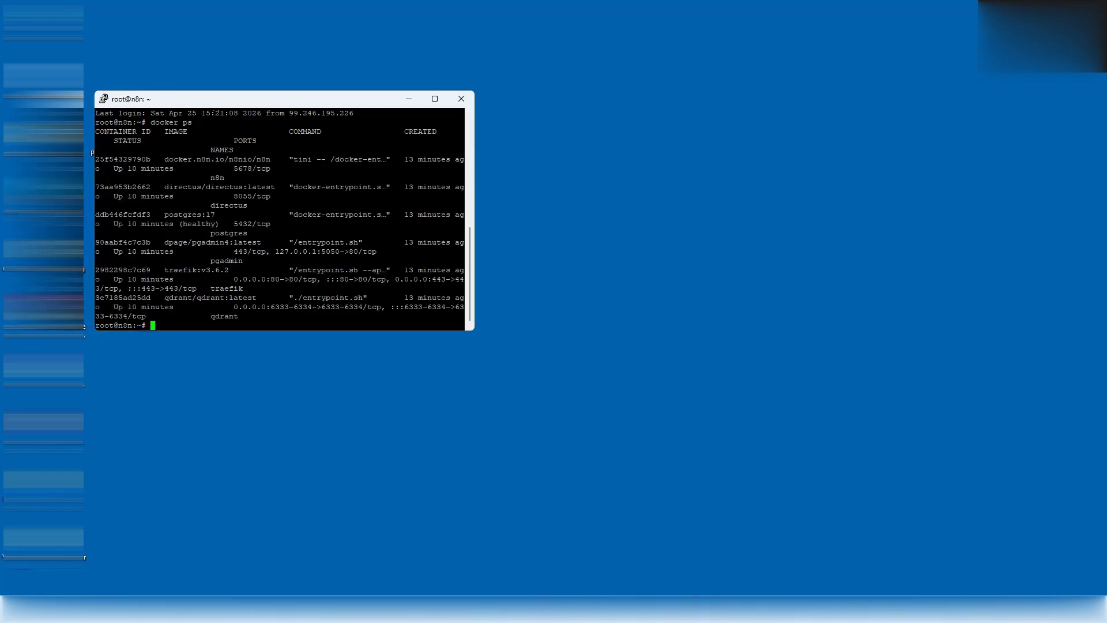
{"action": "left_click_drag", "start_coordinate": [473, 218], "coordinate": [714, 217]}
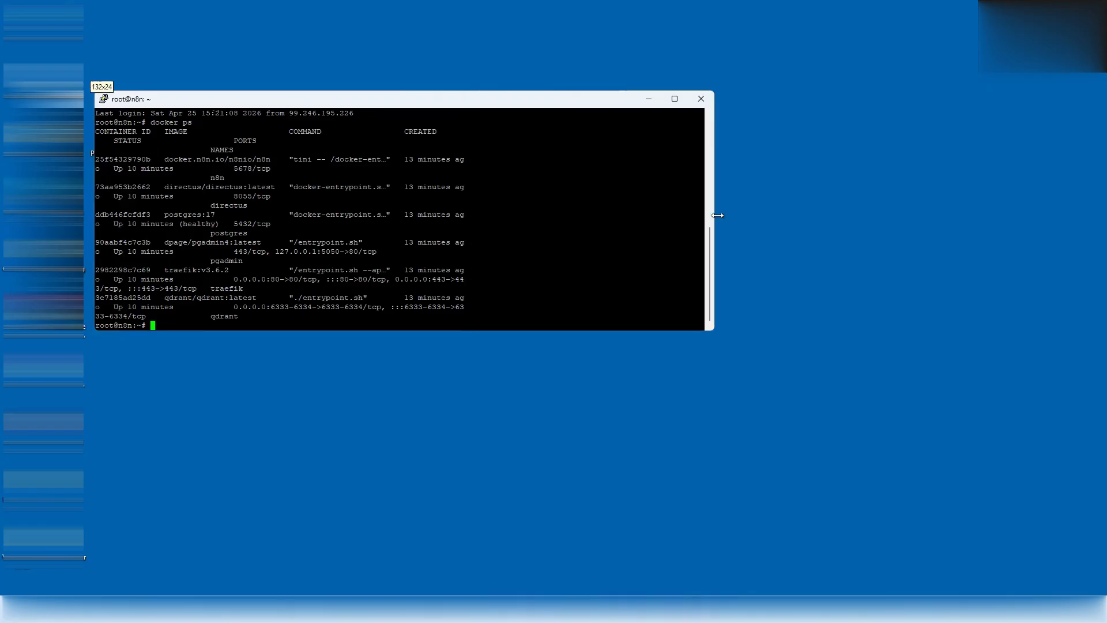
{"action": "key", "text": "Up"}
{"action": "key", "text": "Return"}
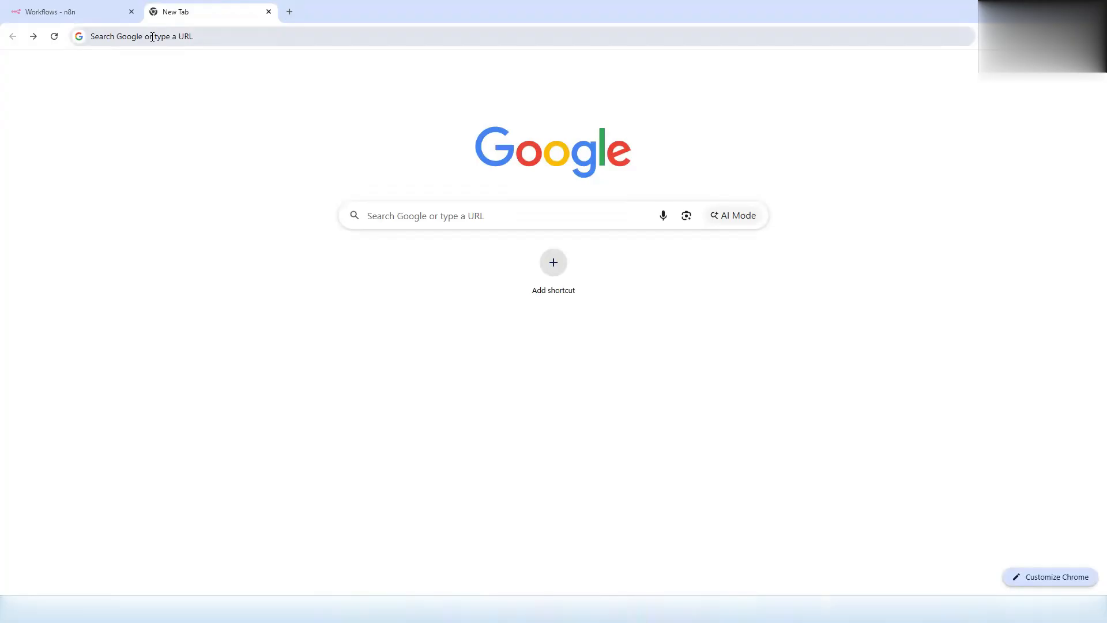
{"action": "left_click", "coordinate": [152, 37]}
- Load hrchronicle.com and open the HR Knowledgebase from the footer
{"action": "type", "text": "hr"}
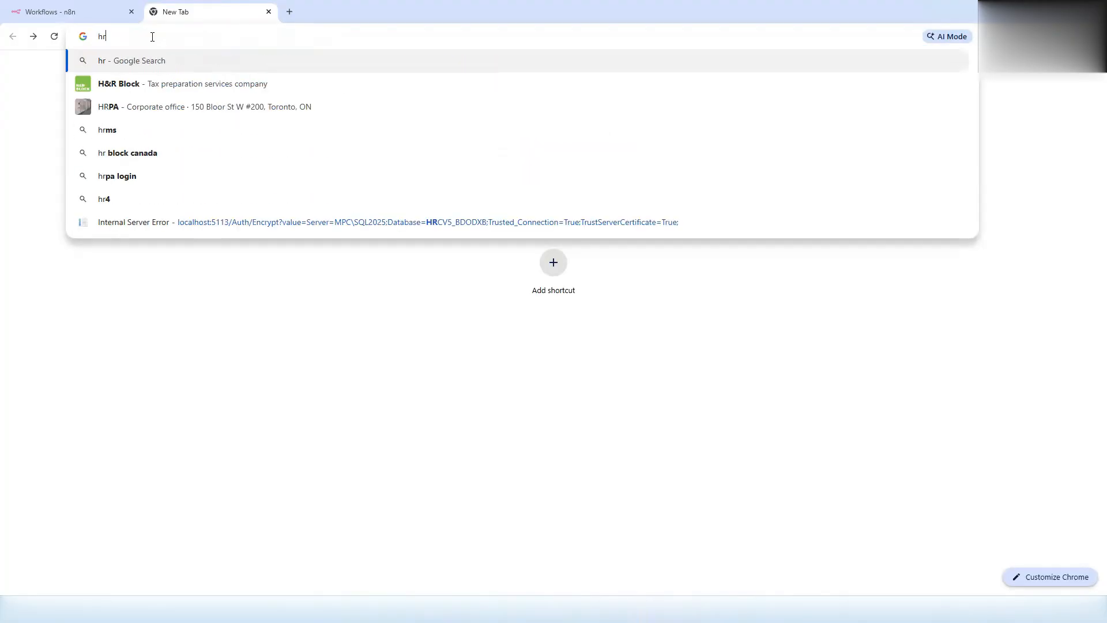
{"action": "type", "text": "chronicle.com"}
{"action": "key", "text": "Return"}
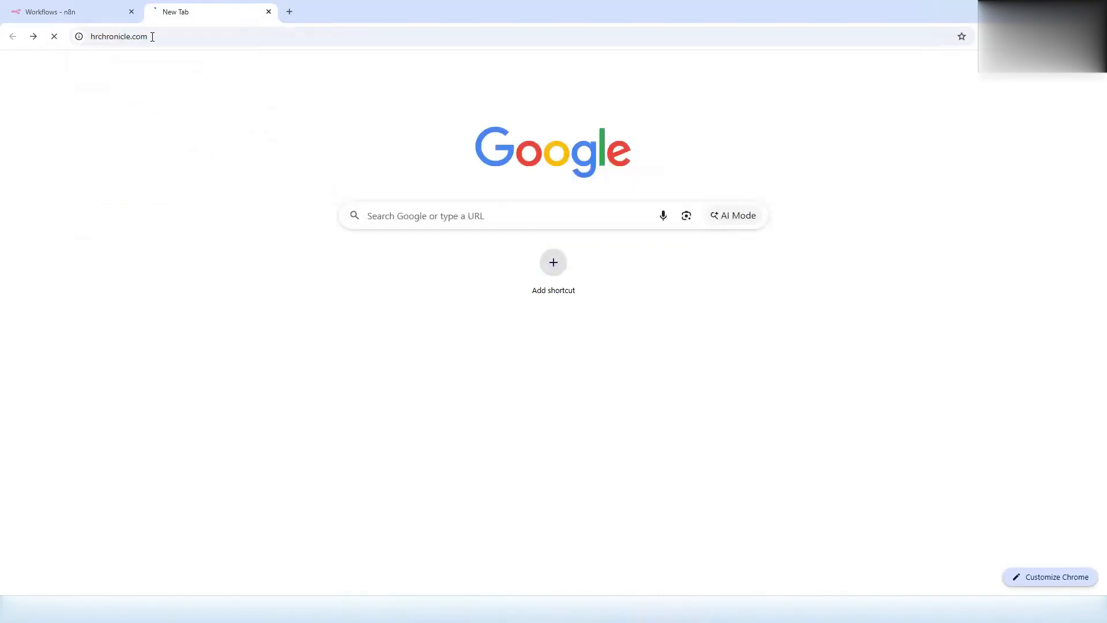
{"action": "scroll", "coordinate": [614, 411], "scroll_direction": "down", "scroll_amount": 20}
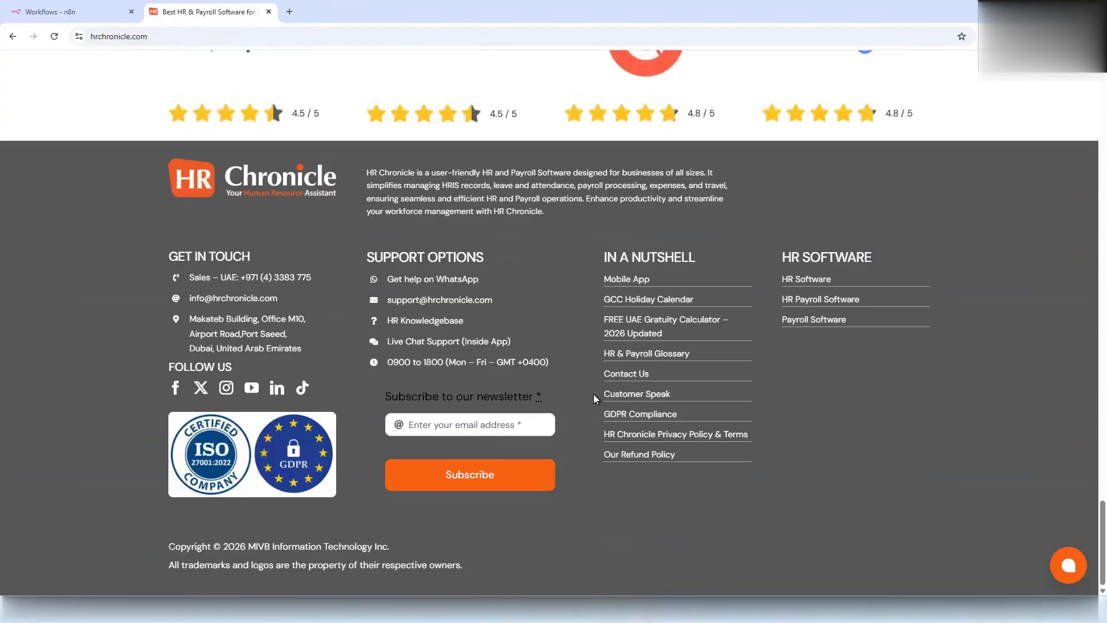
{"action": "left_click", "coordinate": [418, 321]}
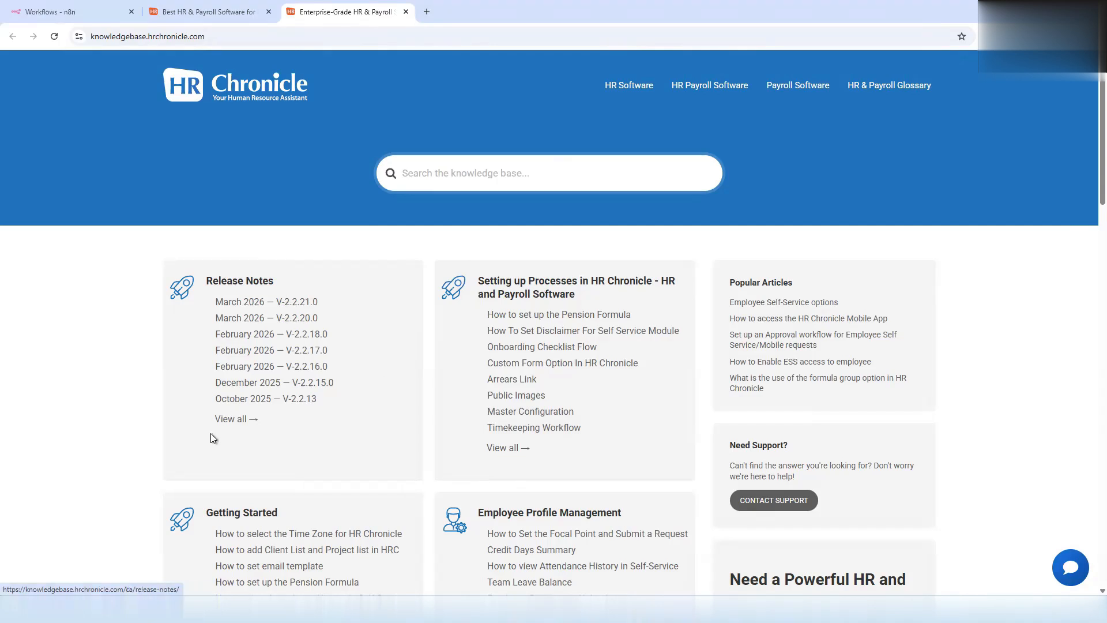
{"action": "left_click", "coordinate": [234, 419]}
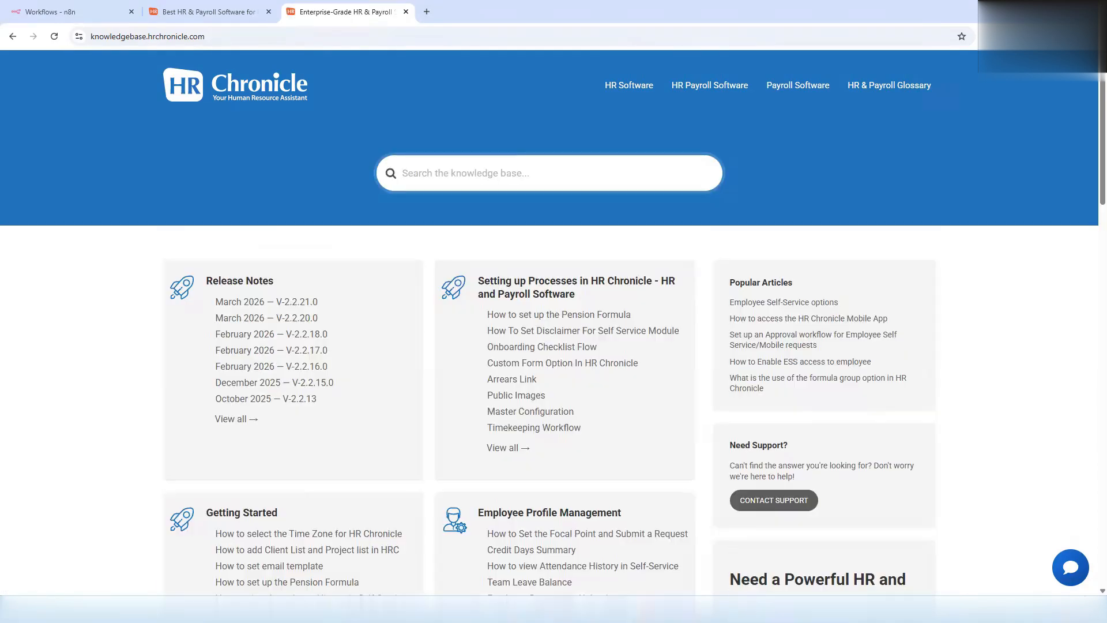
{"action": "key", "text": "alt+Left"}
- Ask the knowledgebase chat assistant 'how to setup sso'
{"action": "left_click", "coordinate": [1061, 560]}
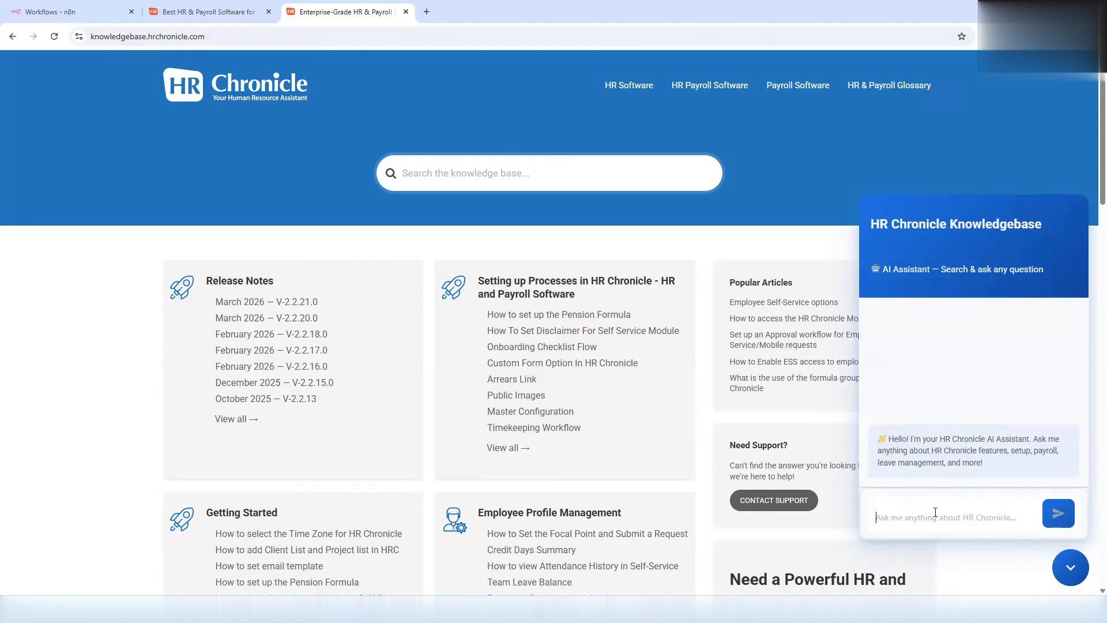
{"action": "type", "text": "how to setup sso"}
{"action": "key", "text": "Return"}
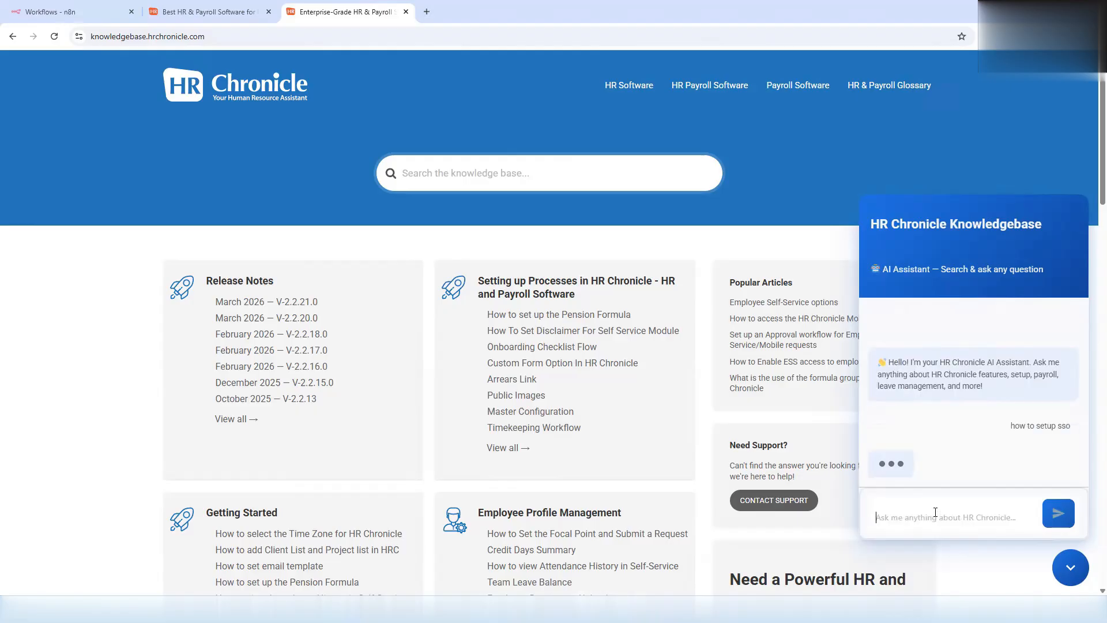
{"action": "scroll", "coordinate": [966, 445], "scroll_direction": "up", "scroll_amount": 10}
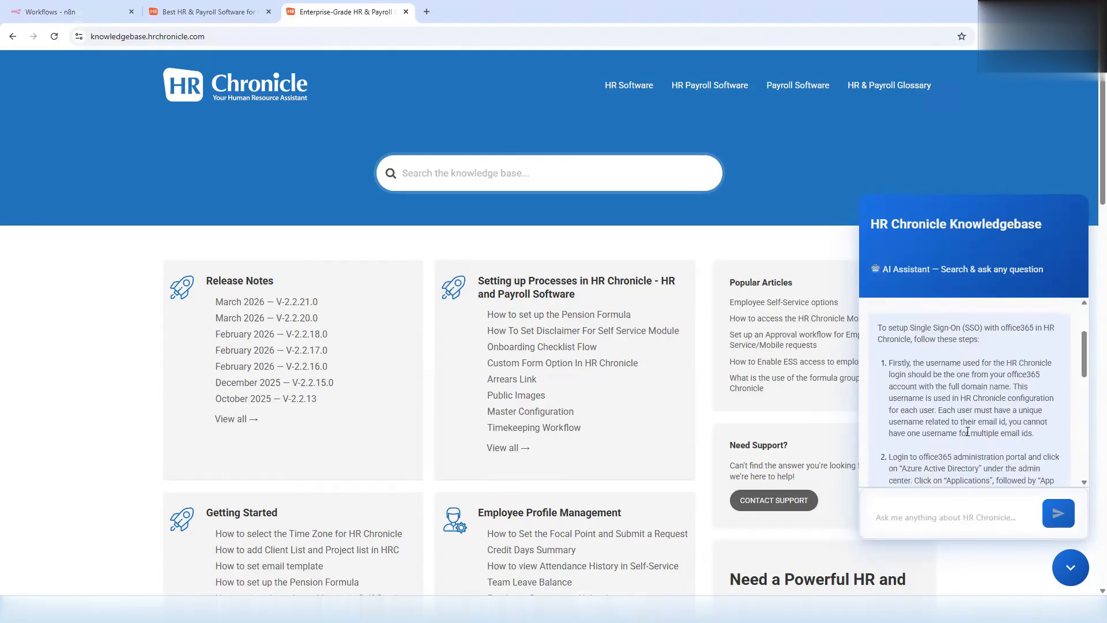
{"action": "triple_click", "coordinate": [992, 385]}
{"action": "scroll", "coordinate": [971, 399], "scroll_direction": "down", "scroll_amount": 9}
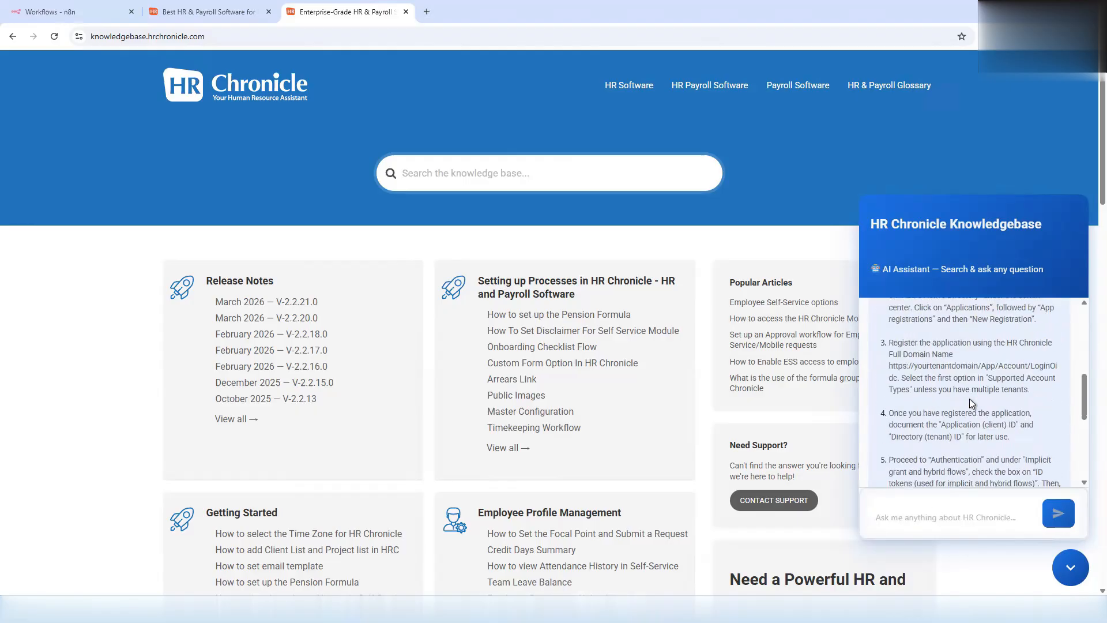
- Open the linked Enable Single Signon with office365 article and scroll through it
{"action": "left_click", "coordinate": [929, 462]}
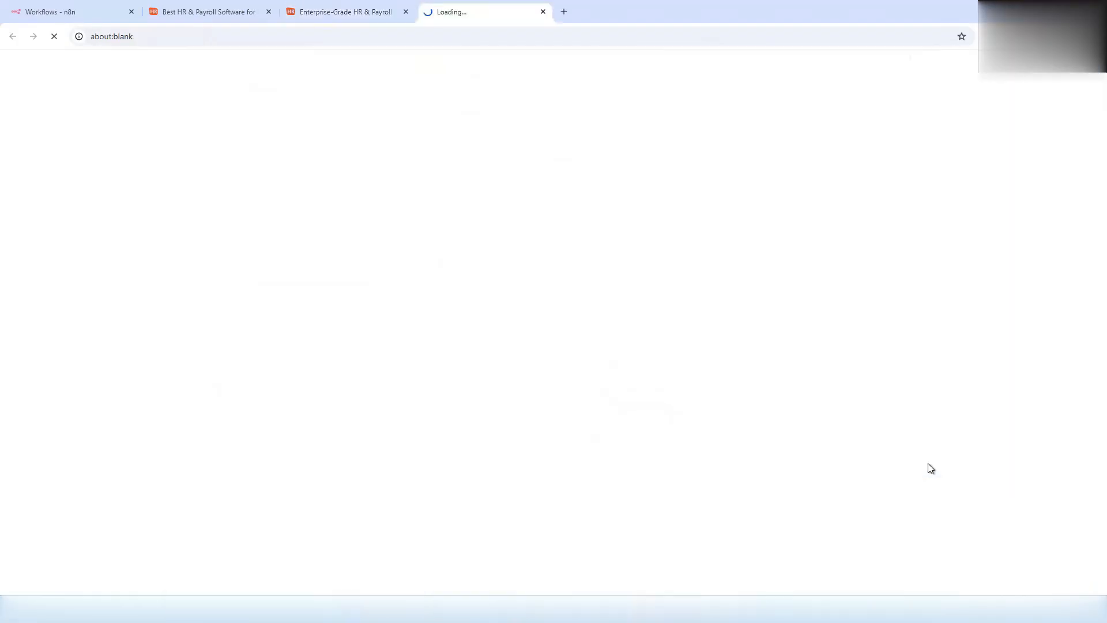
{"action": "scroll", "coordinate": [340, 351], "scroll_direction": "down", "scroll_amount": 20}
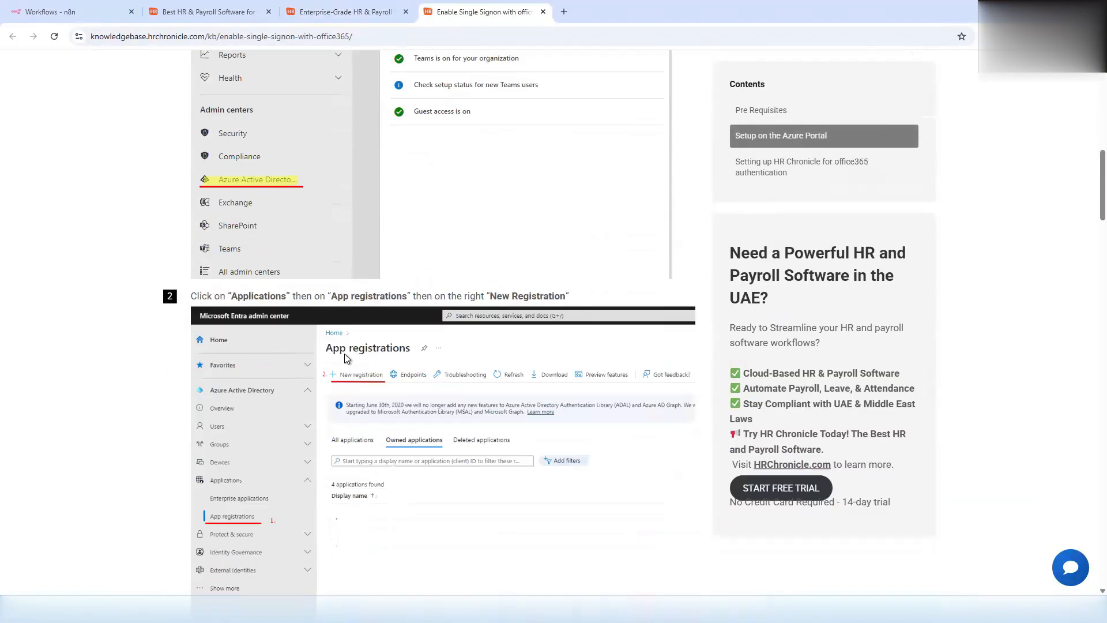
{"action": "scroll", "coordinate": [386, 379], "scroll_direction": "down", "scroll_amount": 10}
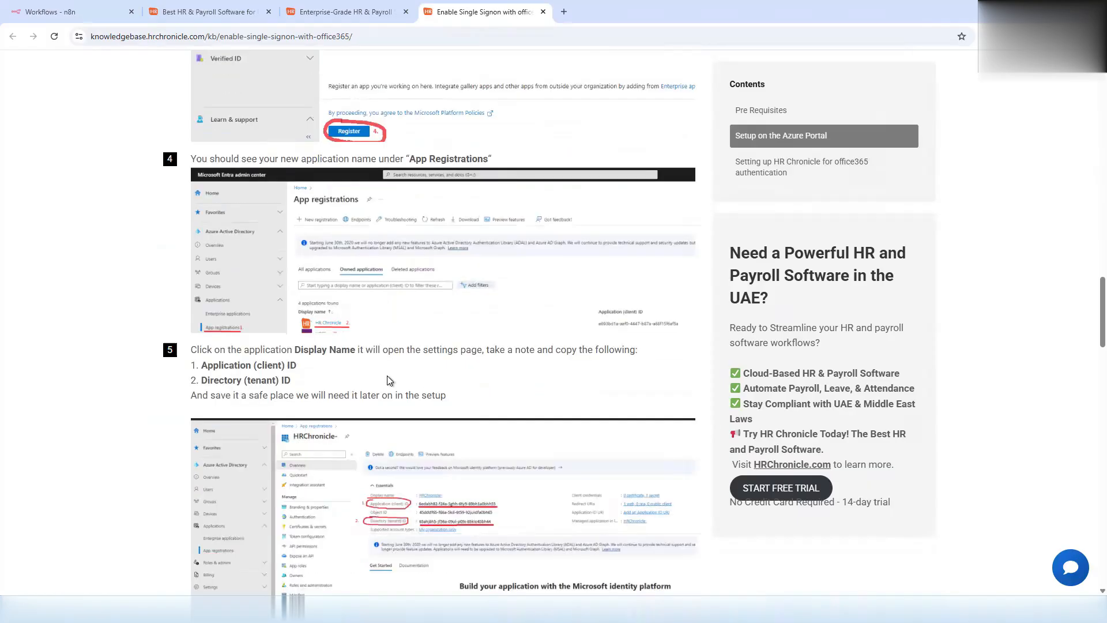
{"action": "scroll", "coordinate": [390, 378], "scroll_direction": "down", "scroll_amount": 20}
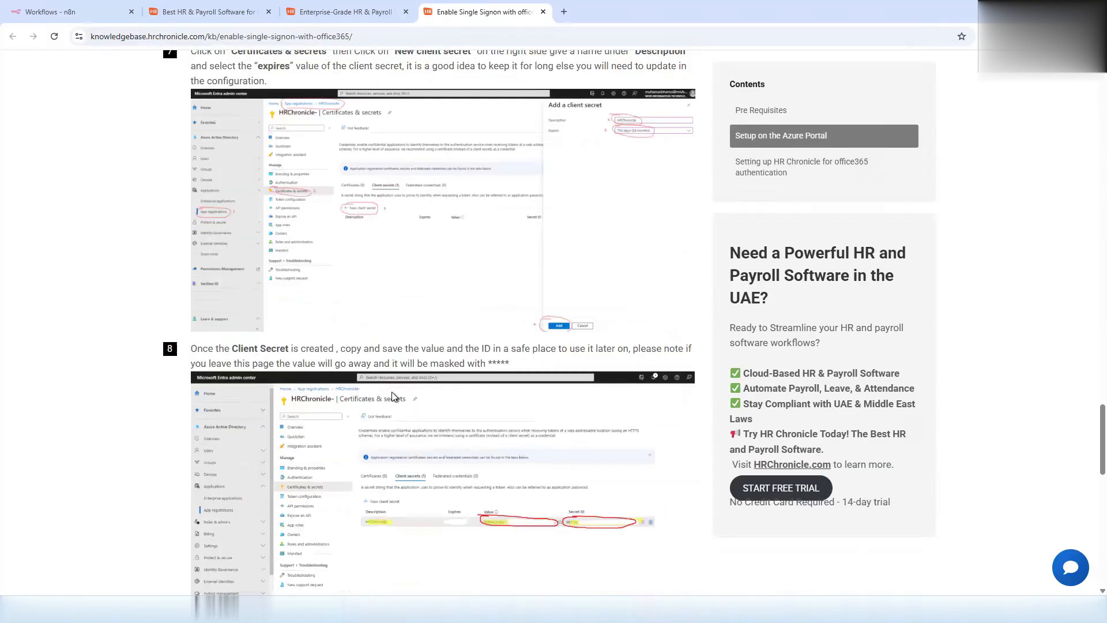
{"action": "scroll", "coordinate": [394, 396], "scroll_direction": "down", "scroll_amount": 4}
{"action": "scroll", "coordinate": [394, 396], "scroll_direction": "up", "scroll_amount": 4}
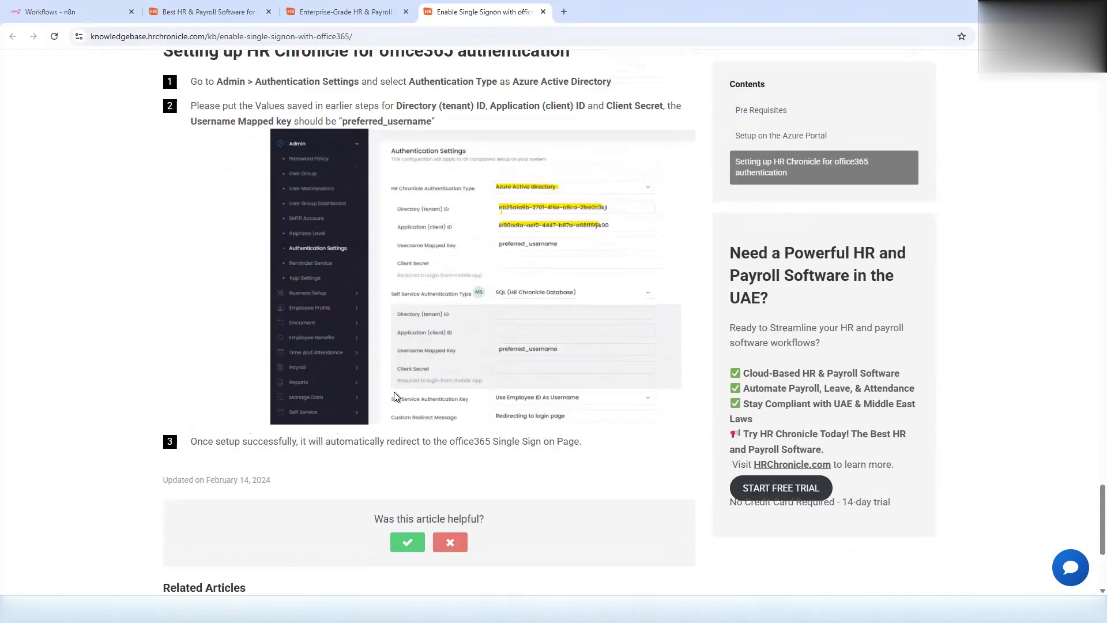
{"action": "scroll", "coordinate": [400, 389], "scroll_direction": "up", "scroll_amount": 20}
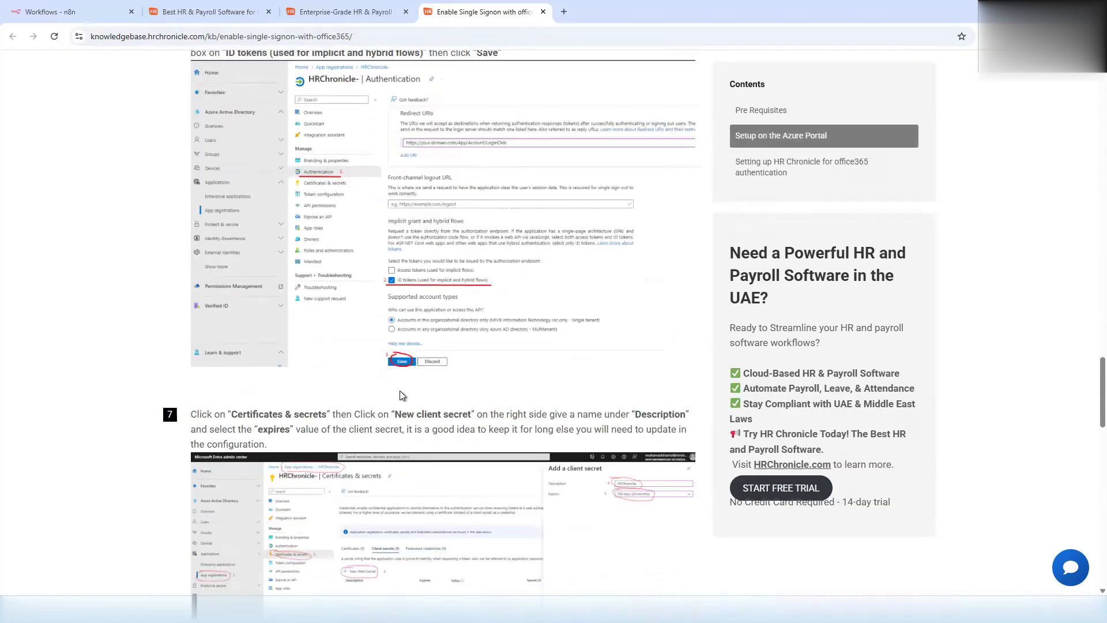
{"action": "scroll", "coordinate": [401, 393], "scroll_direction": "up", "scroll_amount": 2}
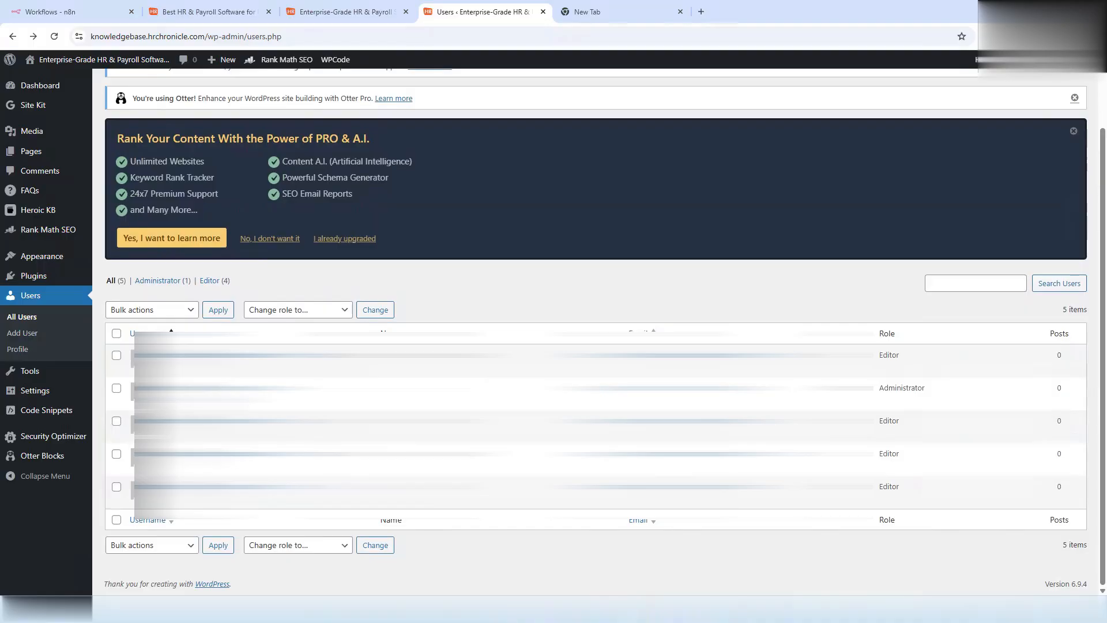
- Create an application password named n8nkb on the profile page and copy it
{"action": "left_click", "coordinate": [161, 432]}
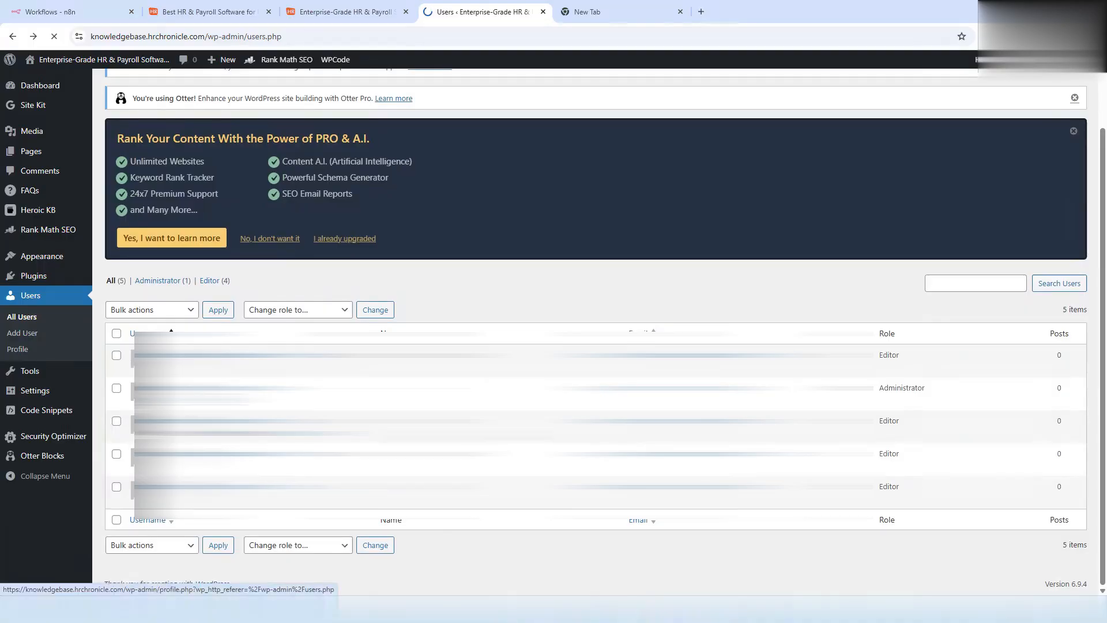
{"action": "scroll", "coordinate": [317, 403], "scroll_direction": "down", "scroll_amount": 10}
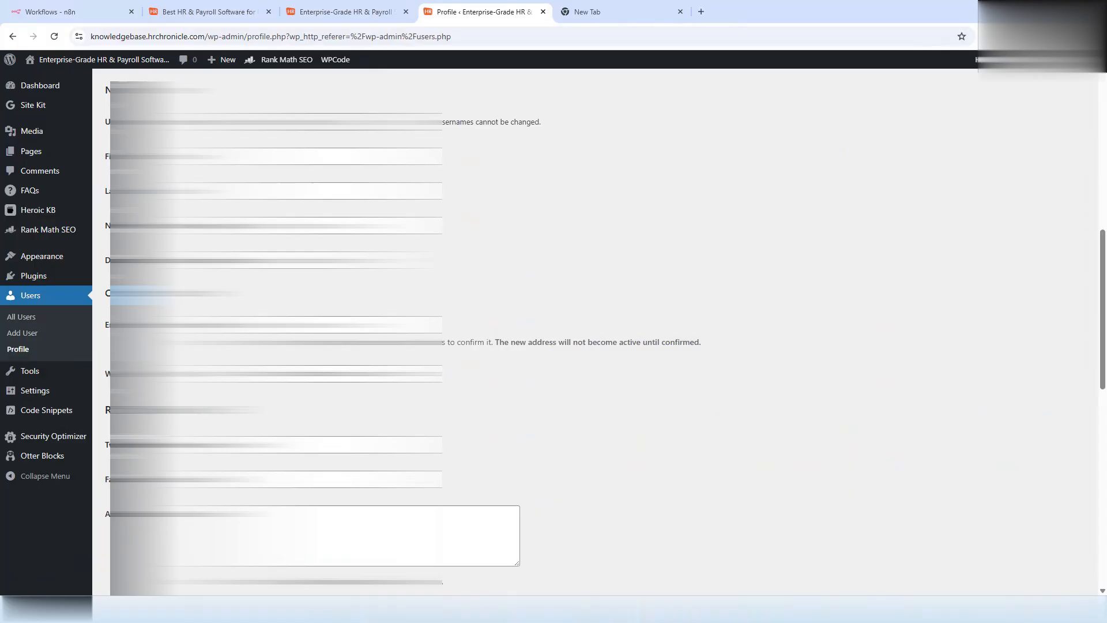
{"action": "scroll", "coordinate": [317, 403], "scroll_direction": "down", "scroll_amount": 5}
{"action": "scroll", "coordinate": [599, 332], "scroll_direction": "down", "scroll_amount": 6}
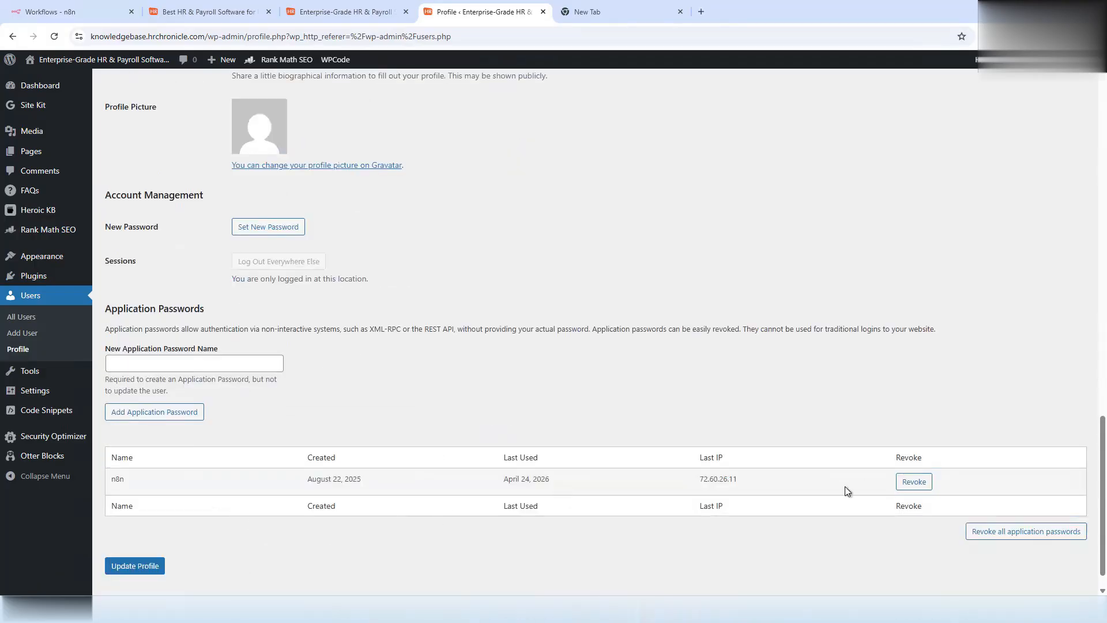
{"action": "left_click", "coordinate": [150, 363]}
{"action": "type", "text": "n8nk"}
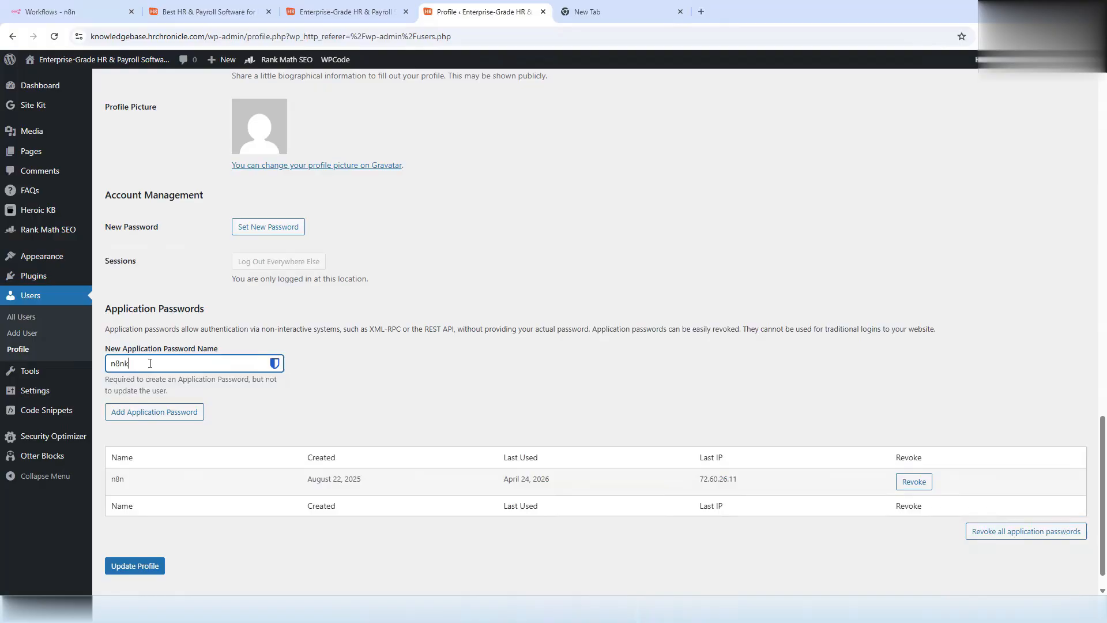
{"action": "type", "text": "b"}
{"action": "left_click", "coordinate": [137, 413]}
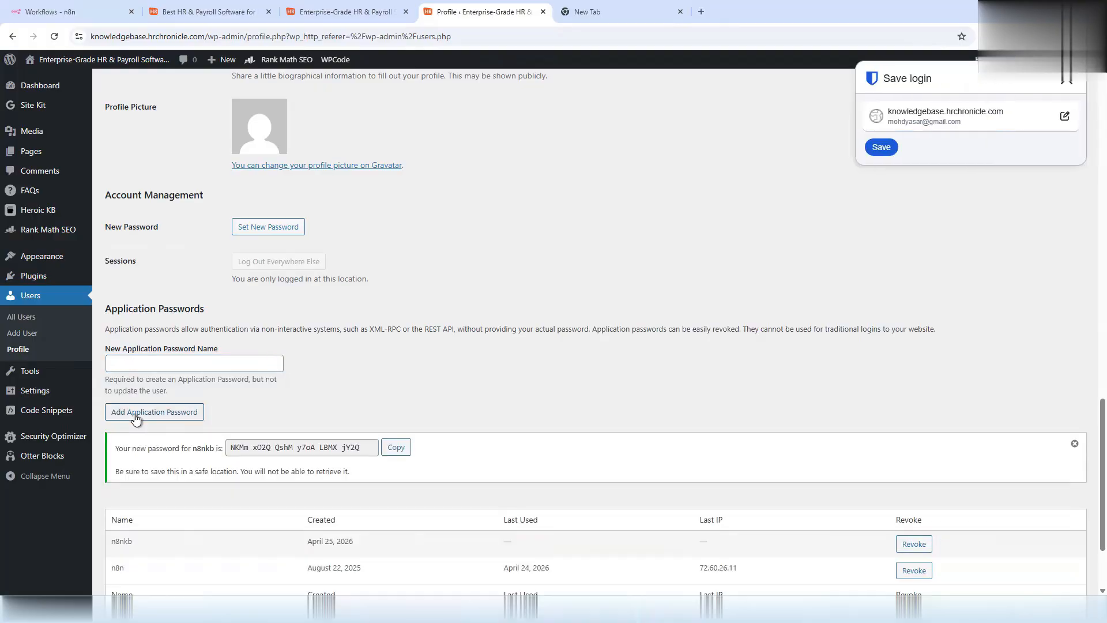
{"action": "left_click", "coordinate": [396, 448]}
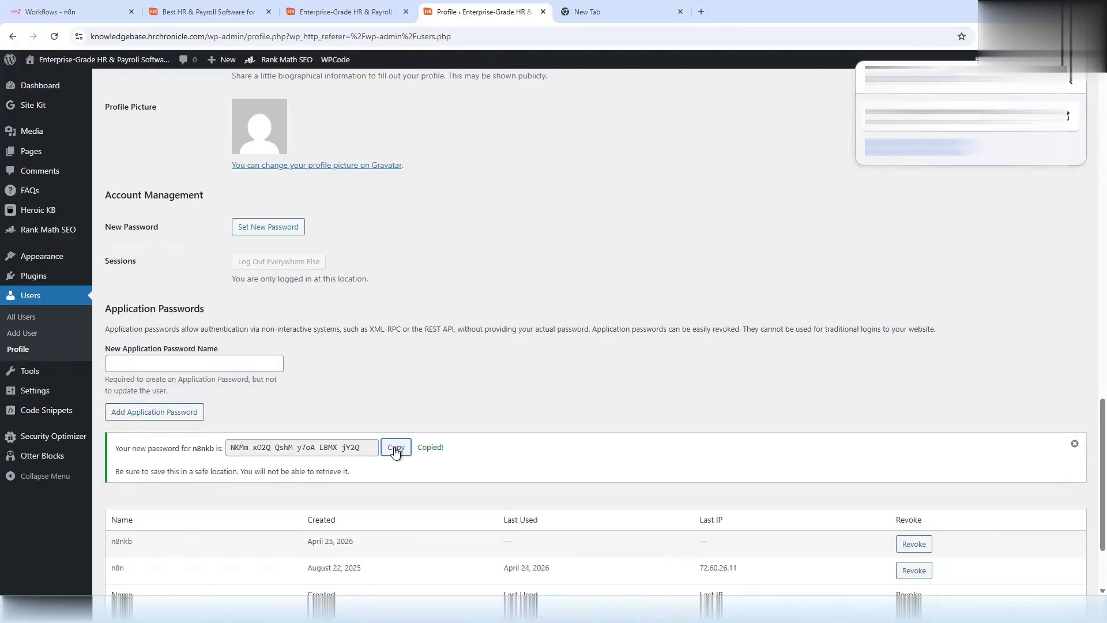
{"action": "left_click", "coordinate": [57, 14]}
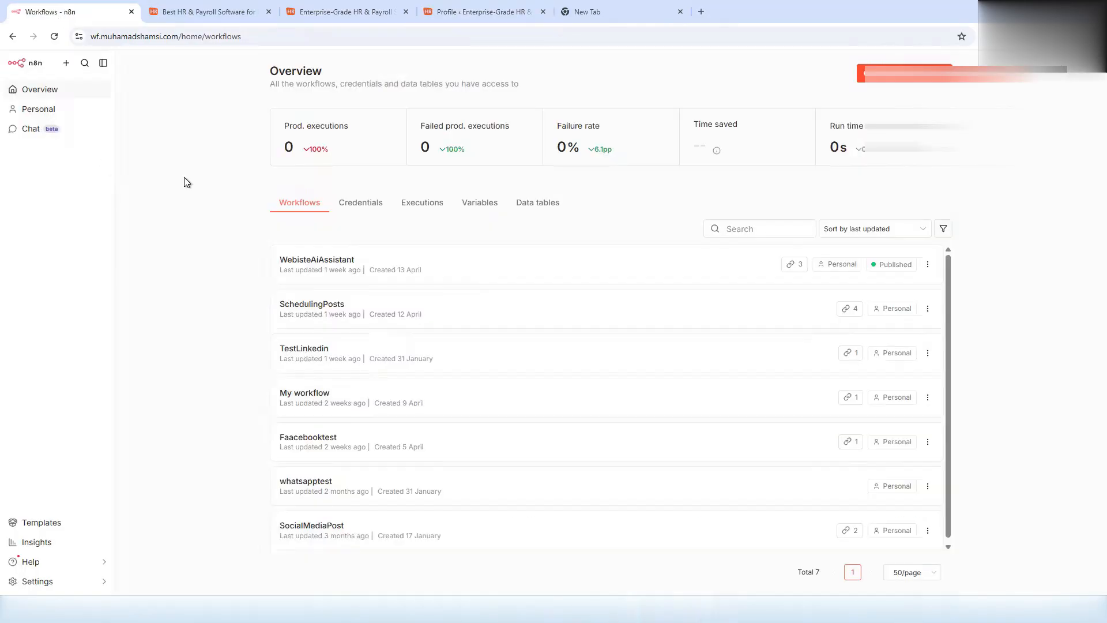
- Create a new Wordpress API credential and paste the copied application password
{"action": "left_click", "coordinate": [941, 74]}
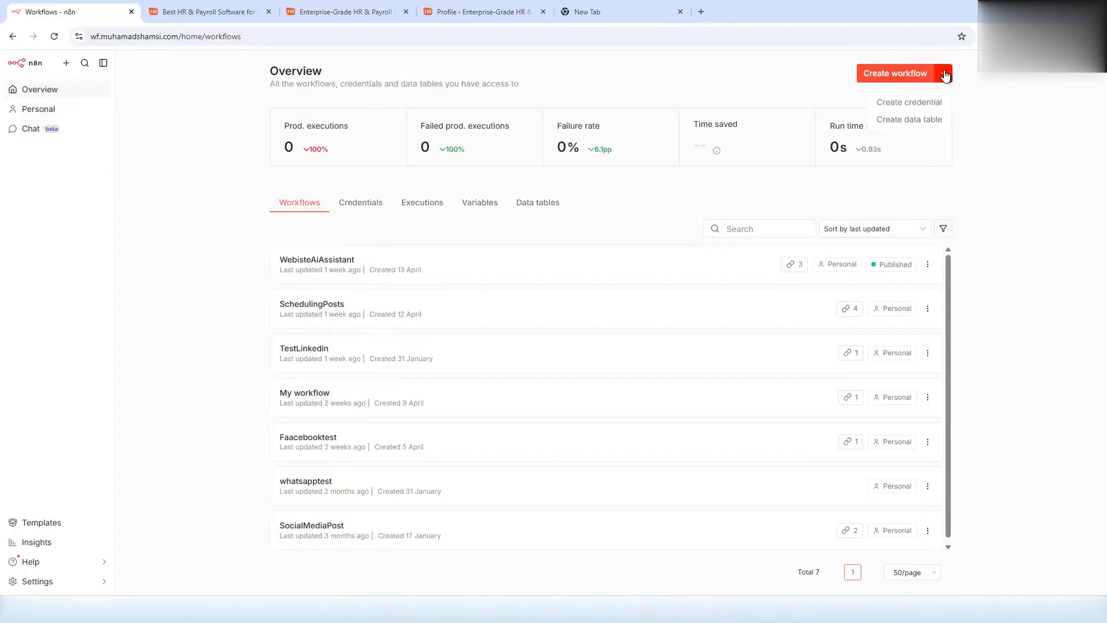
{"action": "left_click", "coordinate": [928, 104]}
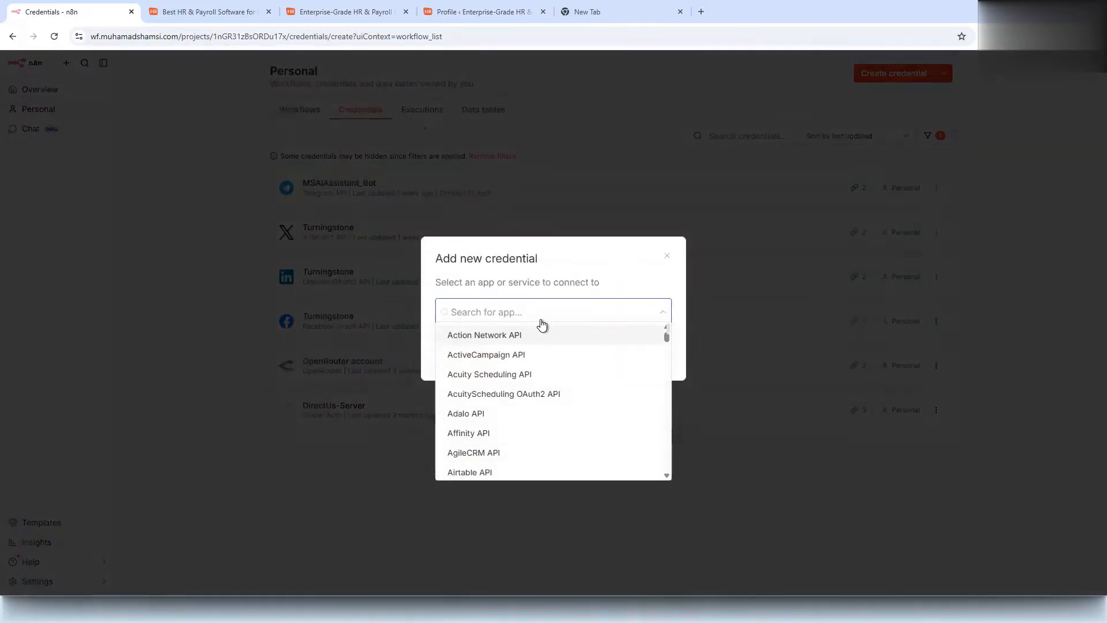
{"action": "type", "text": "word"}
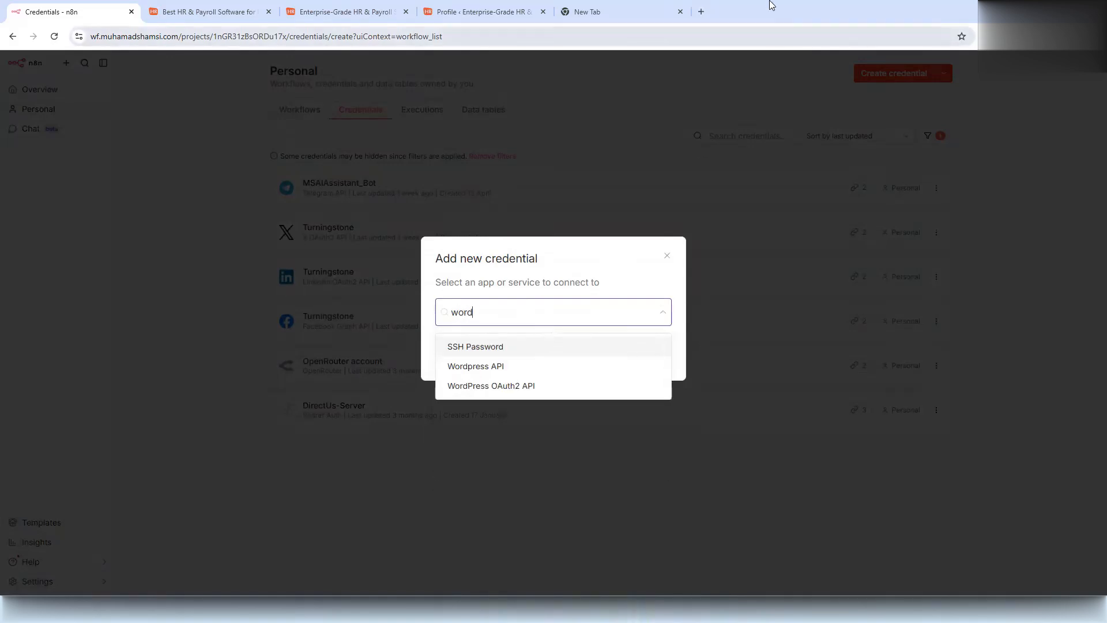
{"action": "left_click", "coordinate": [472, 364]}
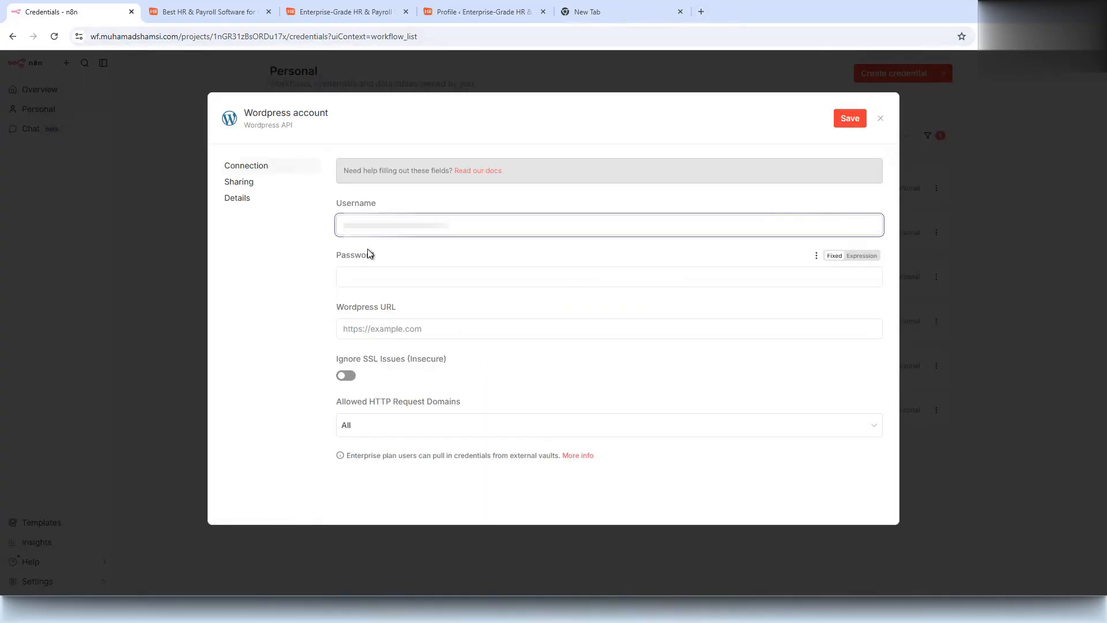
{"action": "left_click", "coordinate": [376, 269]}
{"action": "key", "text": "ctrl+v"}
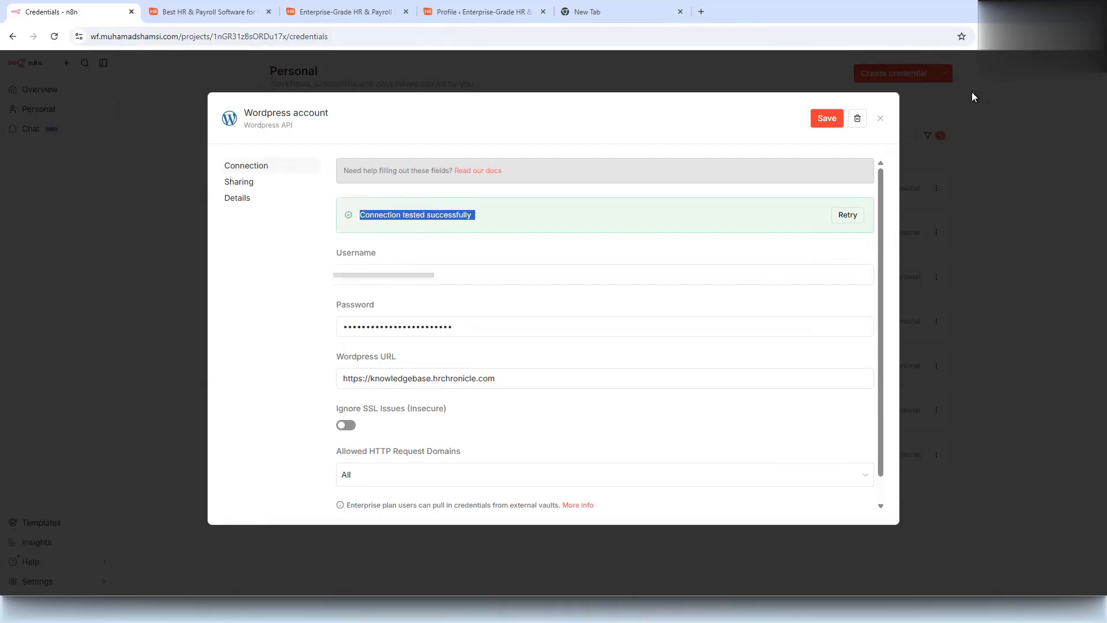
- Rename the credential to HRC-KB and save it
{"action": "left_click", "coordinate": [880, 116]}
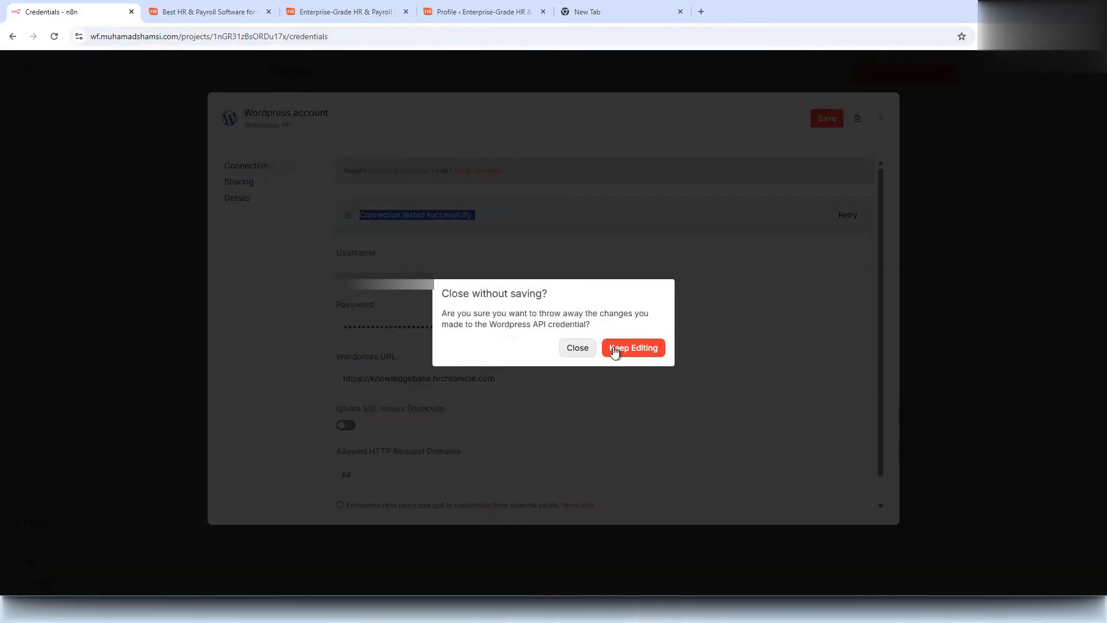
{"action": "left_click", "coordinate": [615, 348]}
{"action": "left_click", "coordinate": [299, 111]}
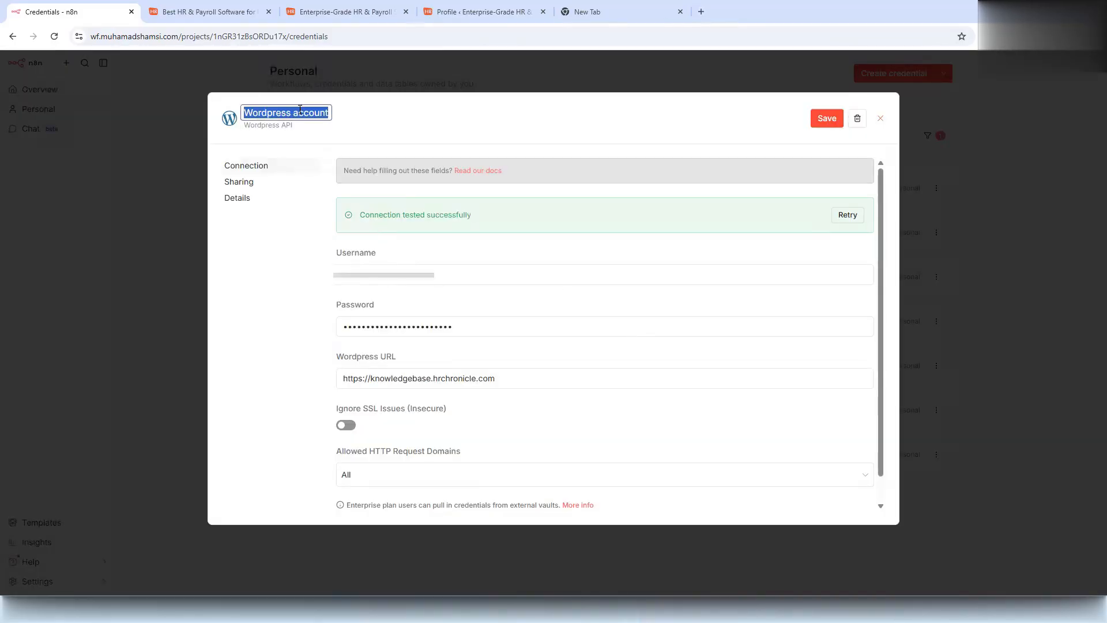
{"action": "type", "text": "HRC-KB"}
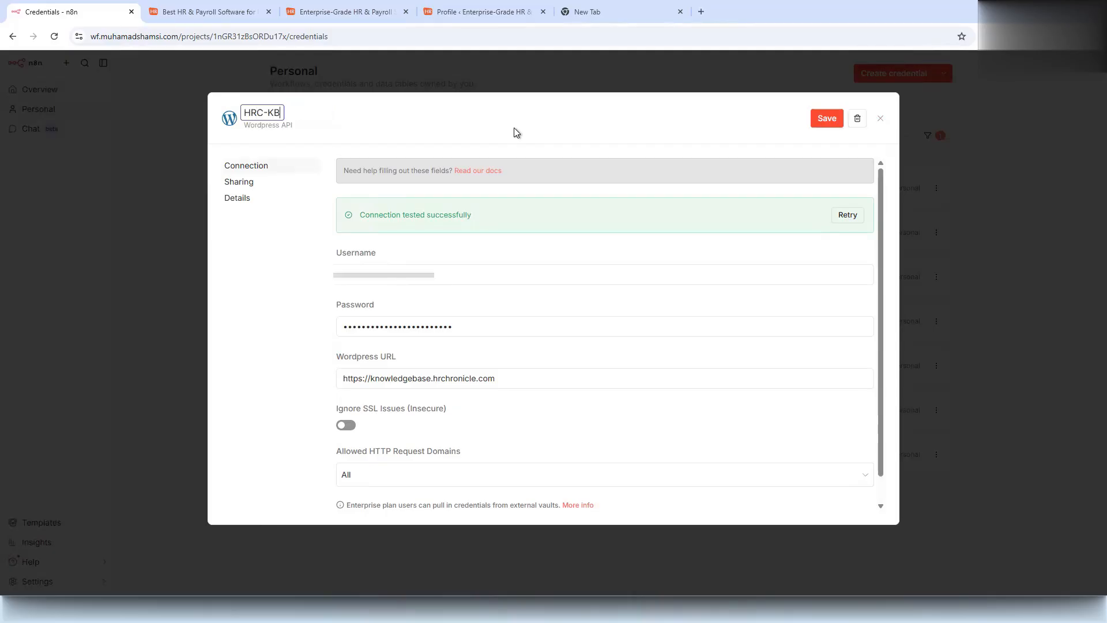
{"action": "left_click", "coordinate": [819, 119]}
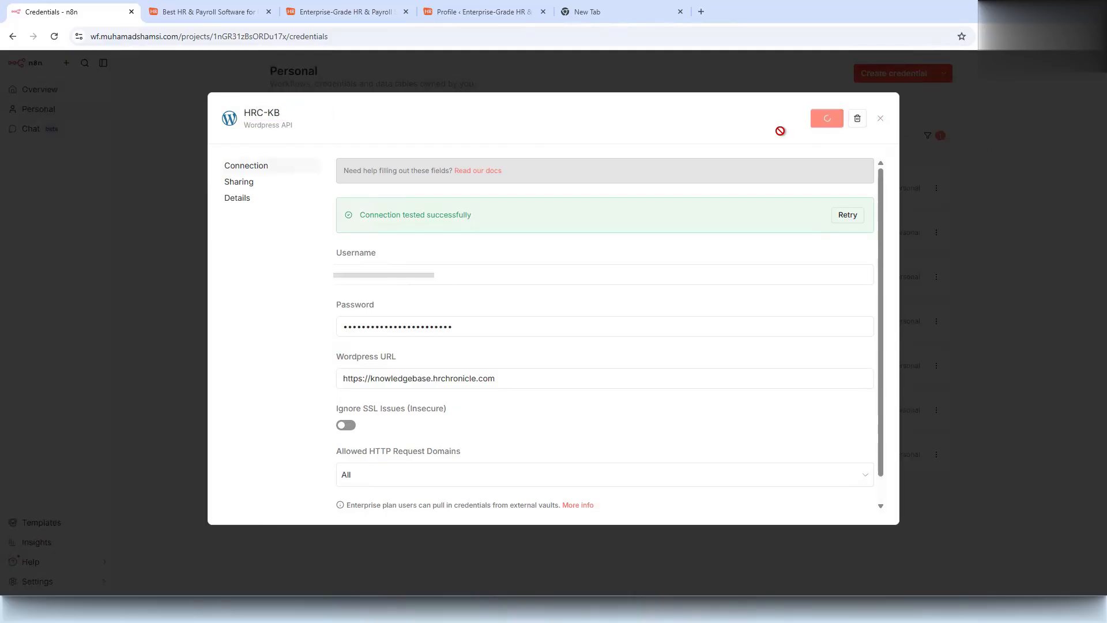
{"action": "left_click", "coordinate": [880, 118]}
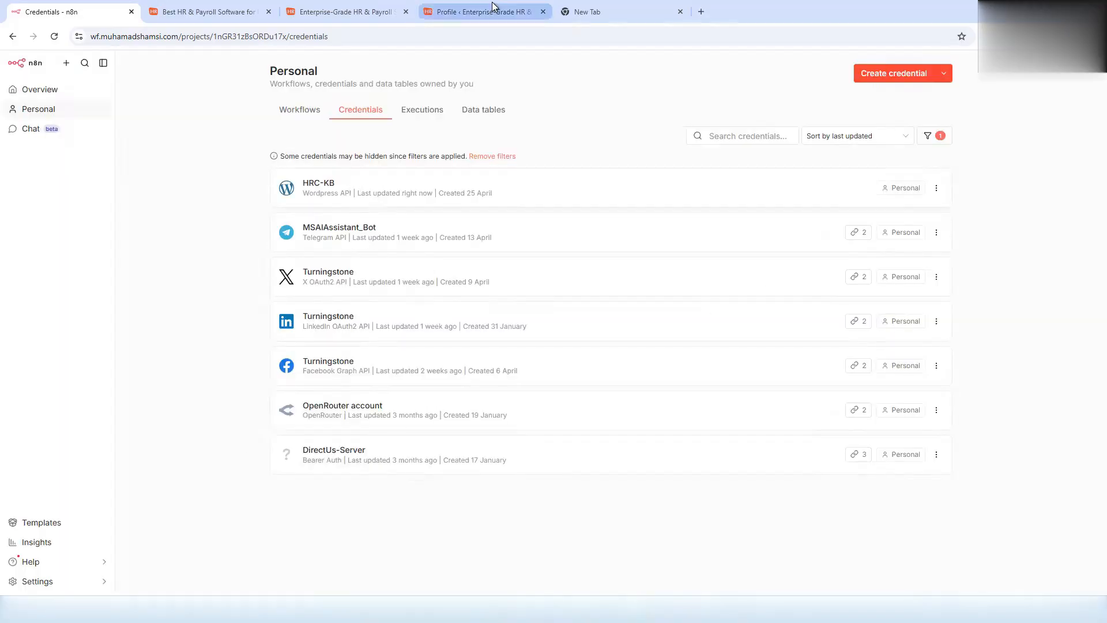
- Create a KB-Chatbot folder in Workflows and open it
{"action": "left_click", "coordinate": [309, 110]}
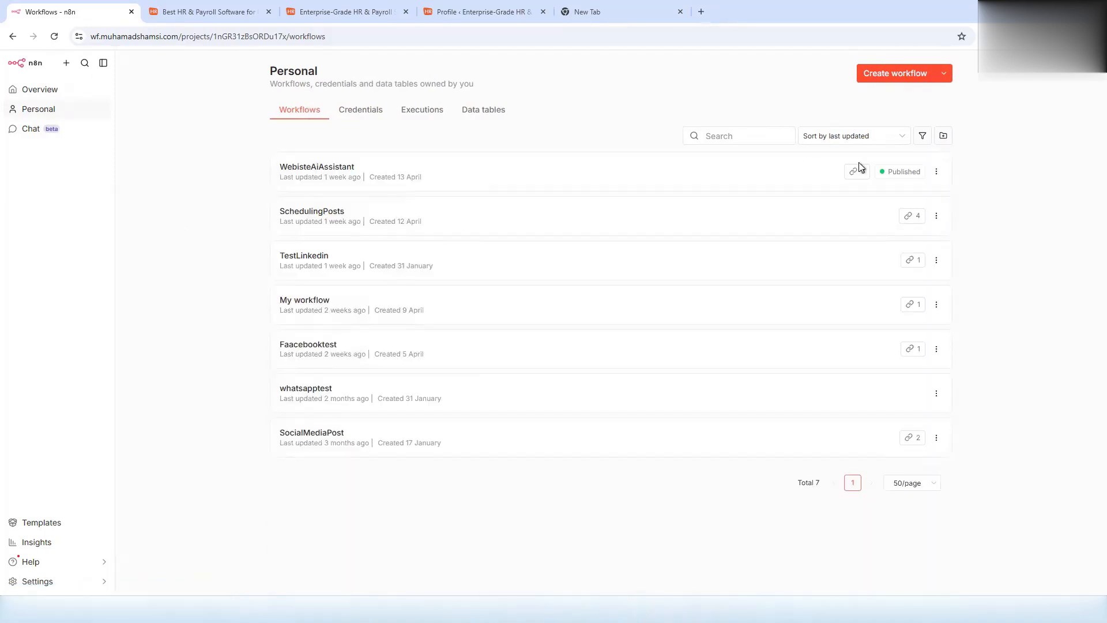
{"action": "left_click", "coordinate": [944, 136]}
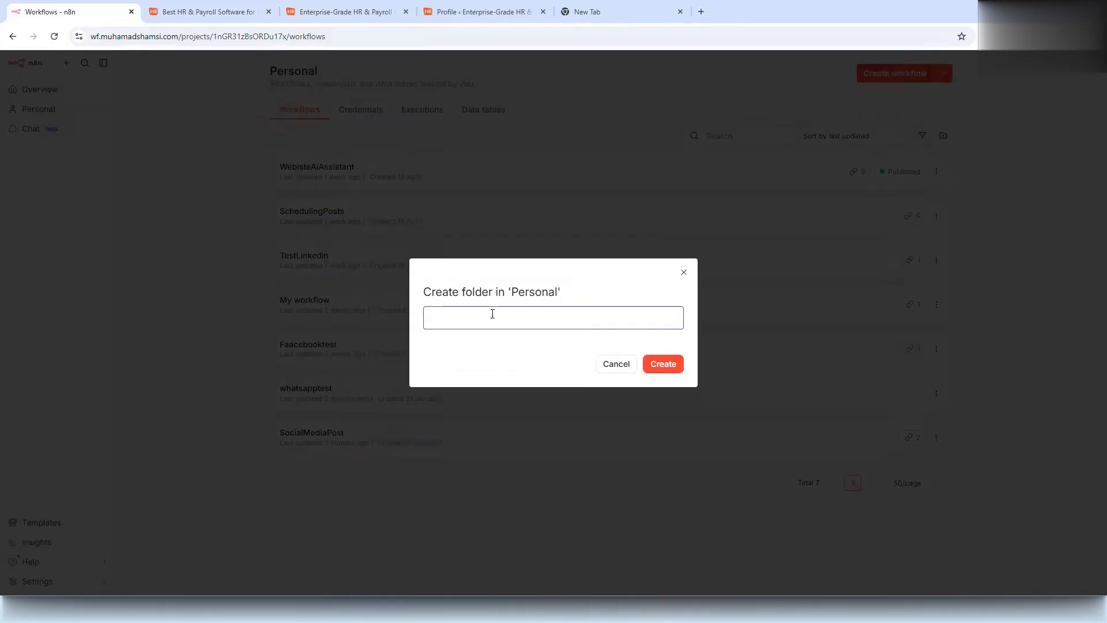
{"action": "type", "text": "KB-Chatbot"}
{"action": "left_click", "coordinate": [662, 365]}
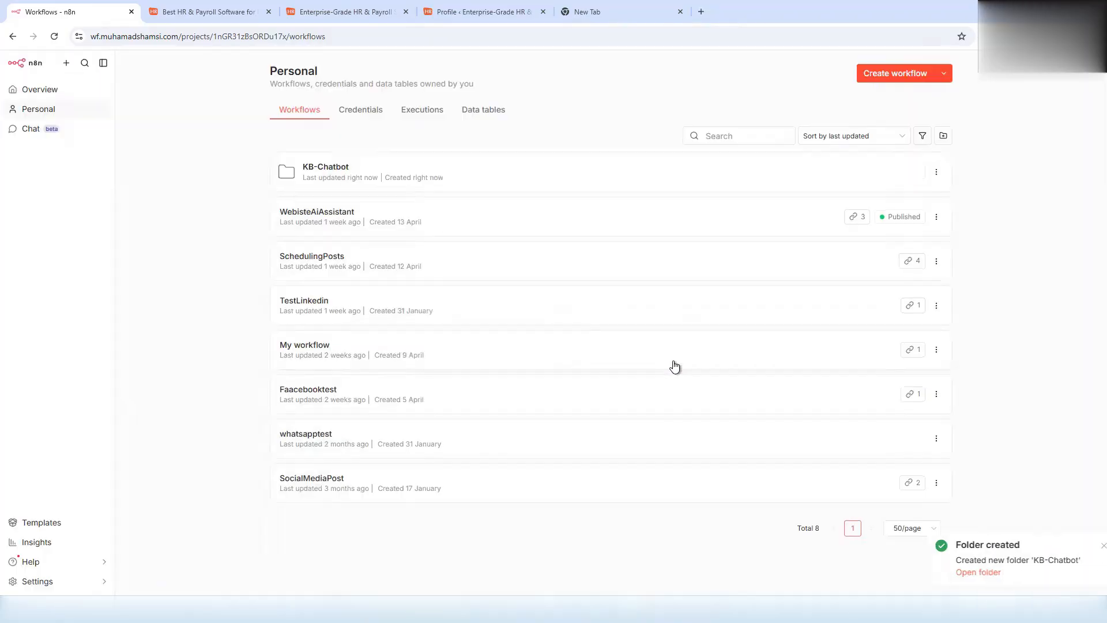
{"action": "left_click", "coordinate": [389, 187]}
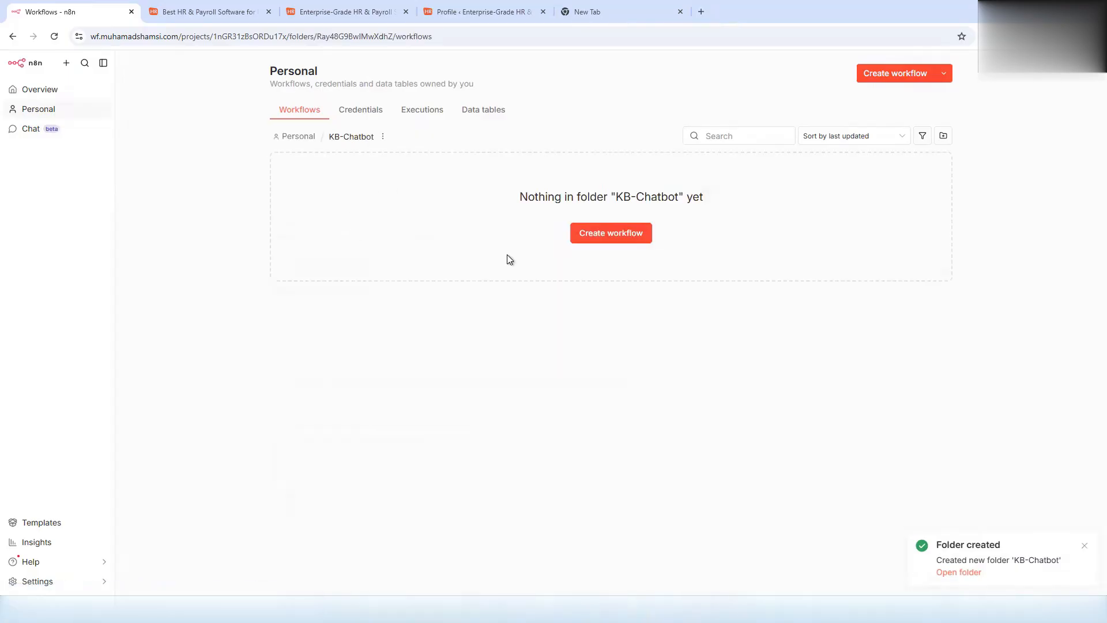
- Create a new workflow in the folder named Update-Vector-Database-0400AM
{"action": "left_click", "coordinate": [623, 234]}
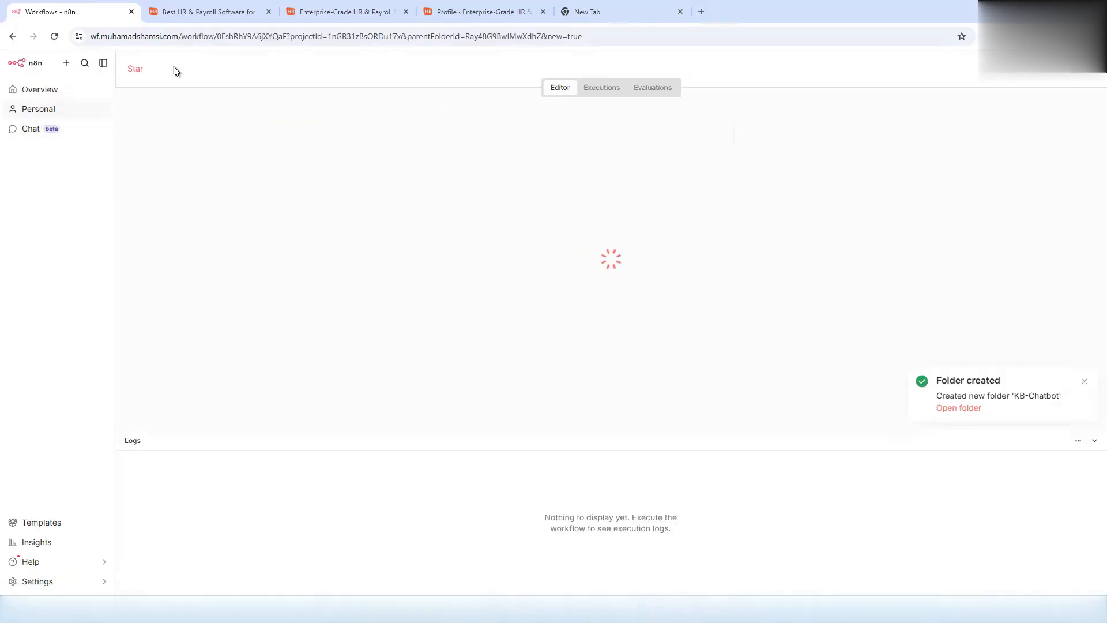
{"action": "left_click", "coordinate": [269, 70]}
{"action": "type", "text": "Update-Vector"}
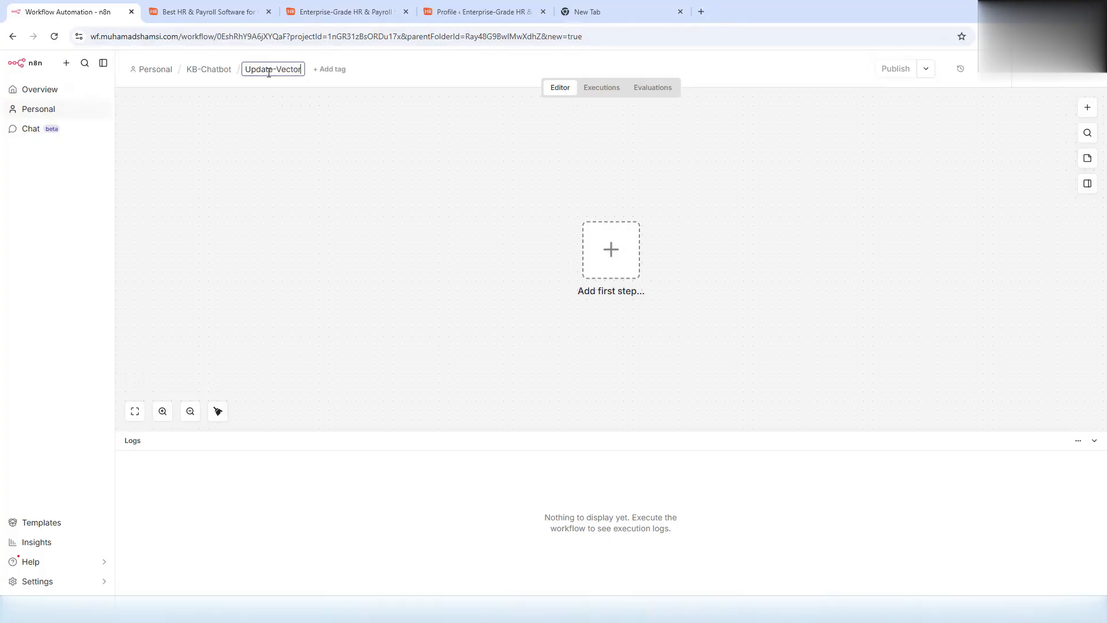
{"action": "key", "text": "BackSpace"}
{"action": "key", "text": "BackSpace"}
{"action": "key", "text": "BackSpace"}
{"action": "key", "text": "BackSpace"}
{"action": "key", "text": "BackSpace"}
{"action": "key", "text": "BackSpace"}
{"action": "type", "text": "Vector-Database-0400AM"}
{"action": "left_click", "coordinate": [631, 271]}
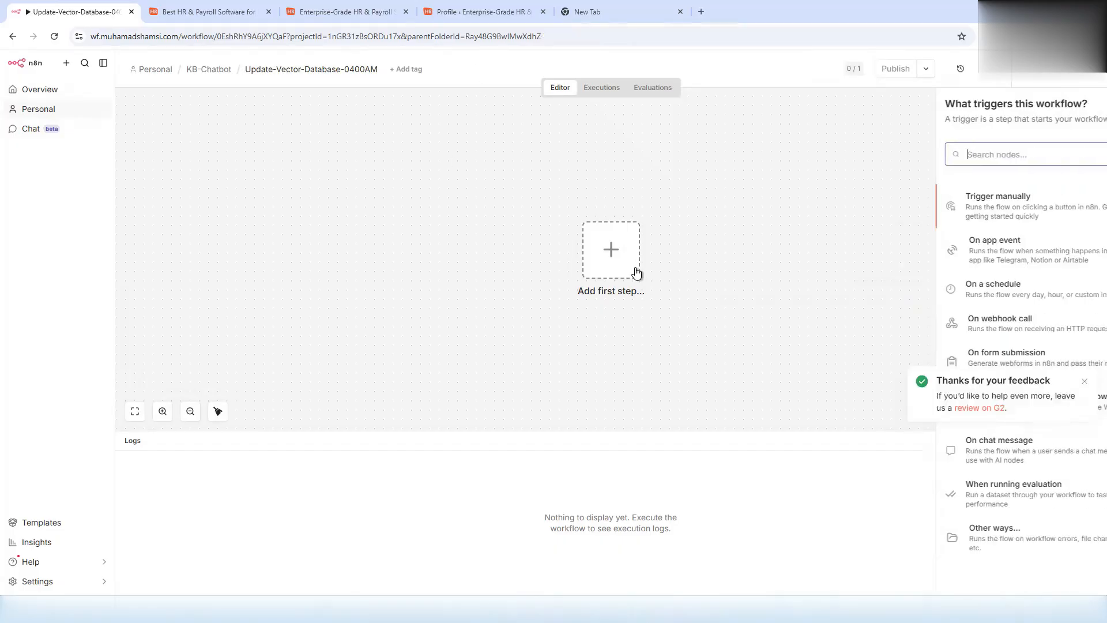
- Add a Manual Trigger followed by a Code in JavaScript node
{"action": "type", "text": "manu"}
{"action": "left_click", "coordinate": [986, 211]}
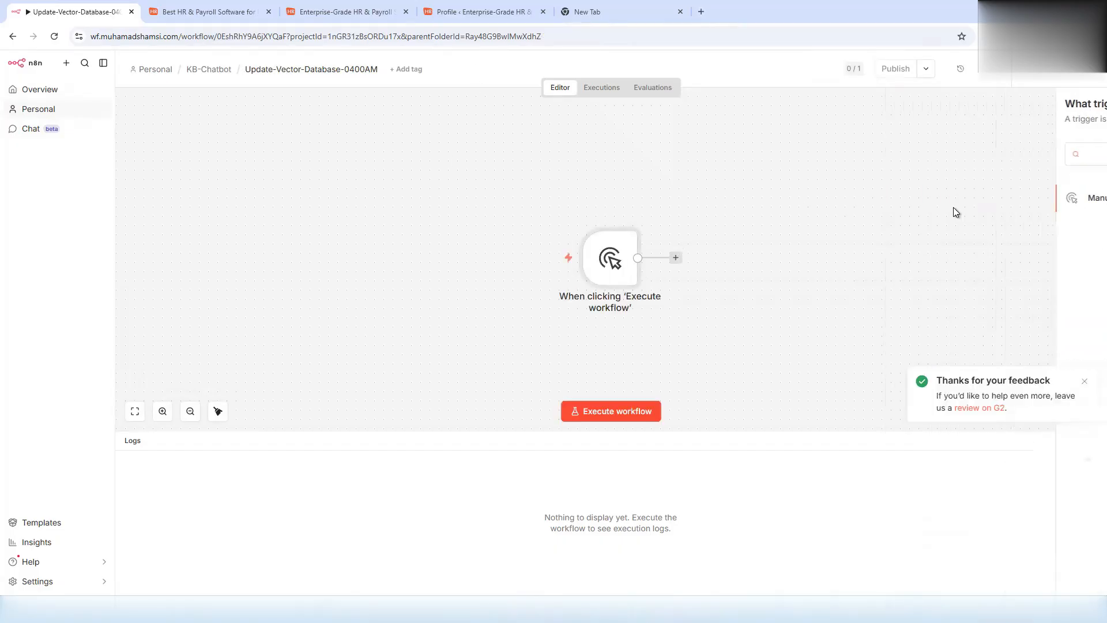
{"action": "left_click_drag", "start_coordinate": [611, 251], "coordinate": [222, 234]}
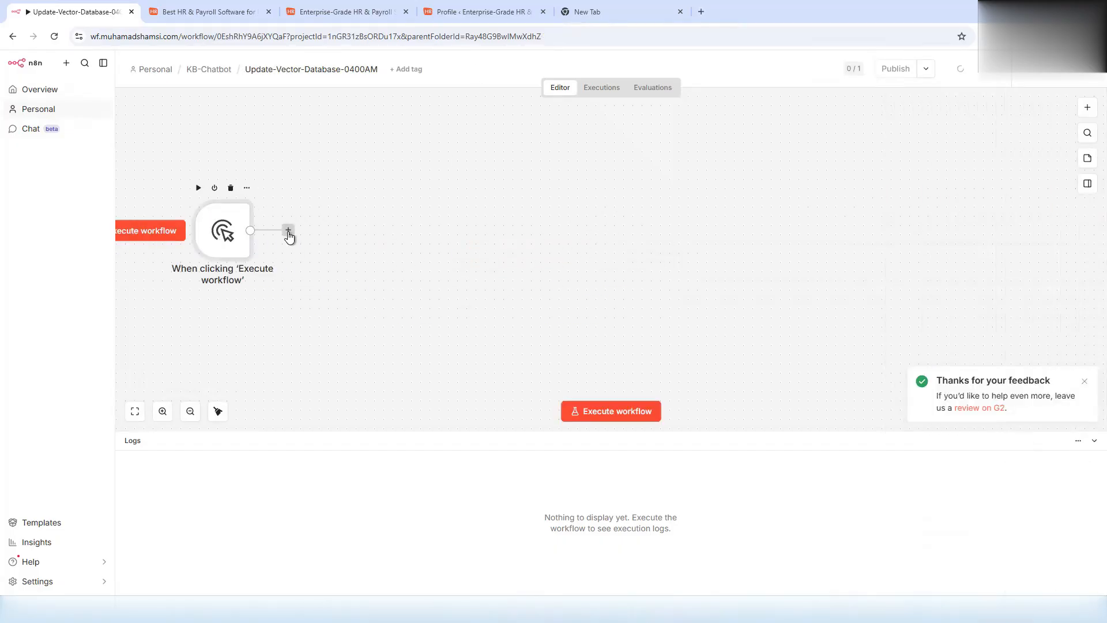
{"action": "left_click", "coordinate": [288, 231]}
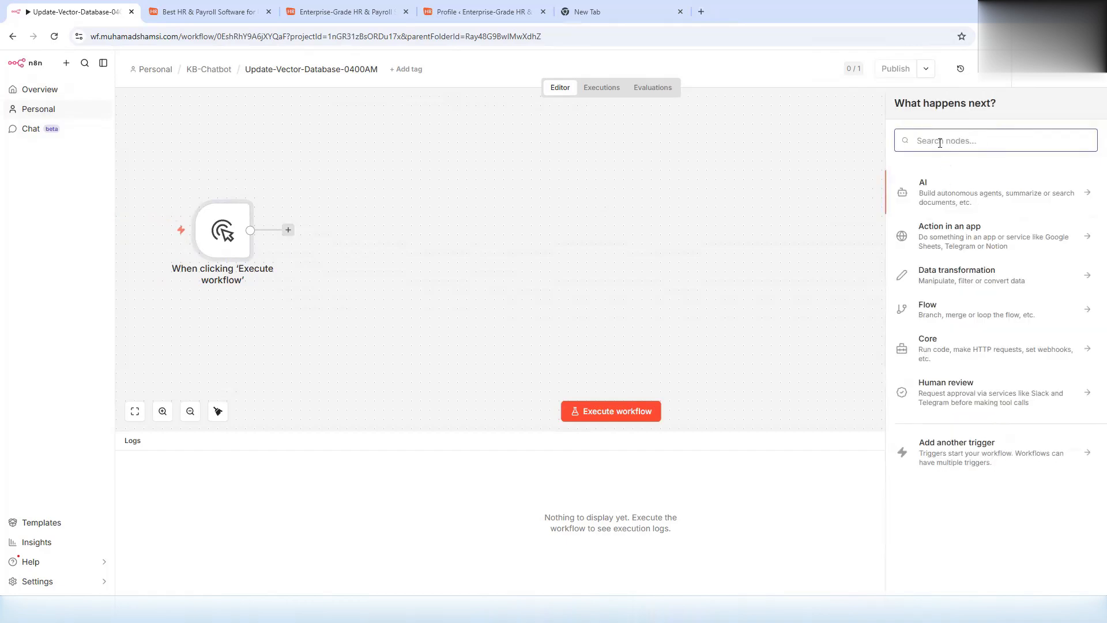
{"action": "type", "text": "code"}
{"action": "left_click", "coordinate": [936, 193]}
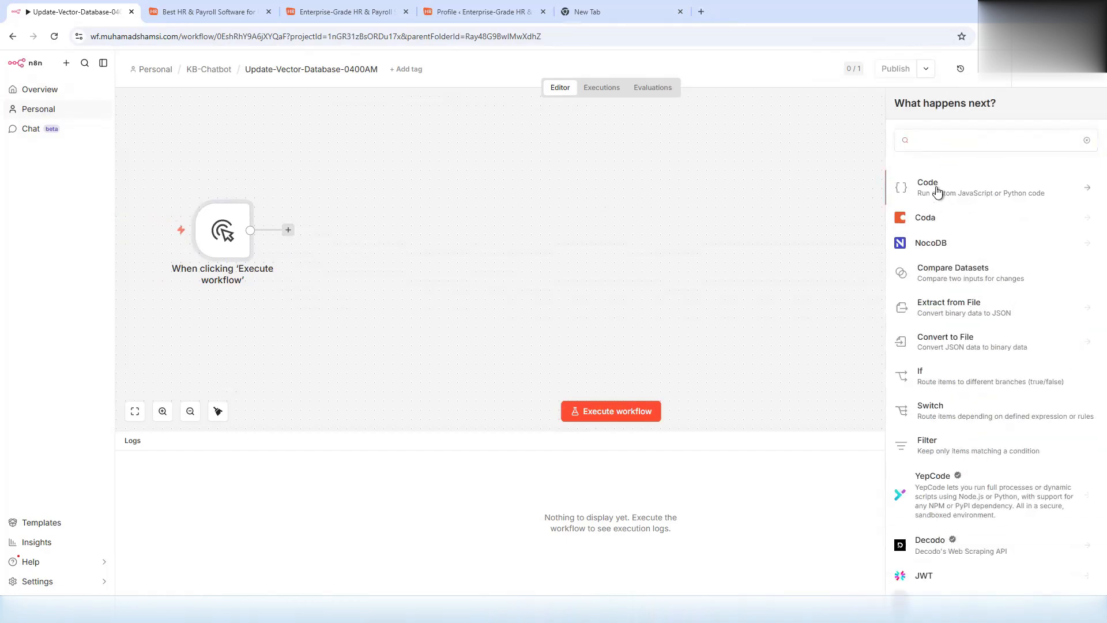
{"action": "left_click", "coordinate": [936, 209]}
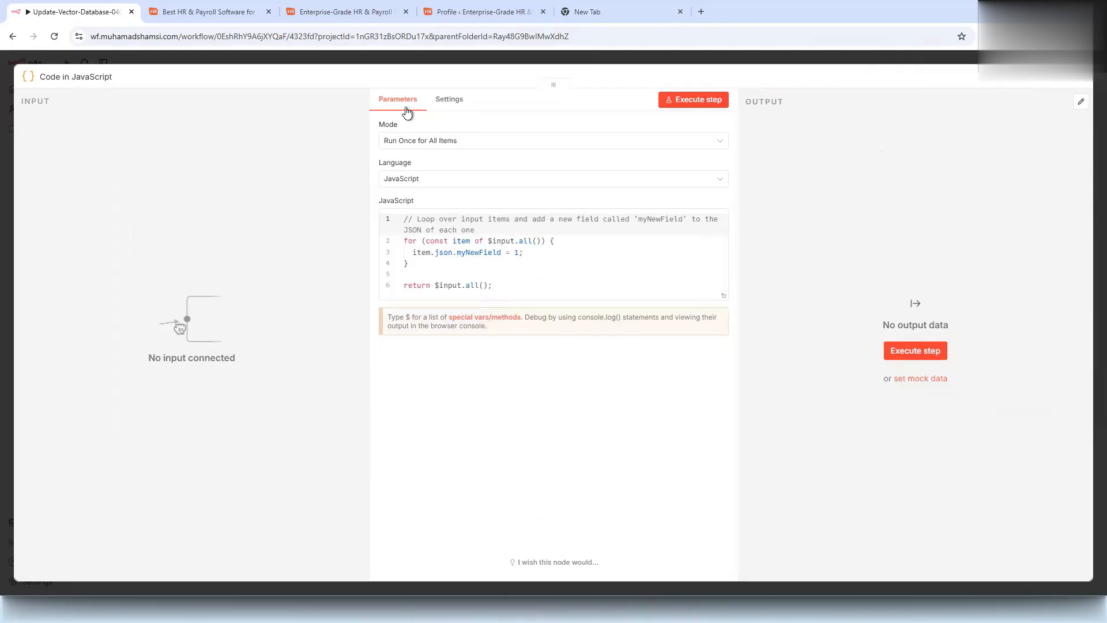
- Rename the code node Lastsyncdate, set the default year to 2024, and run it
{"action": "left_click", "coordinate": [50, 77]}
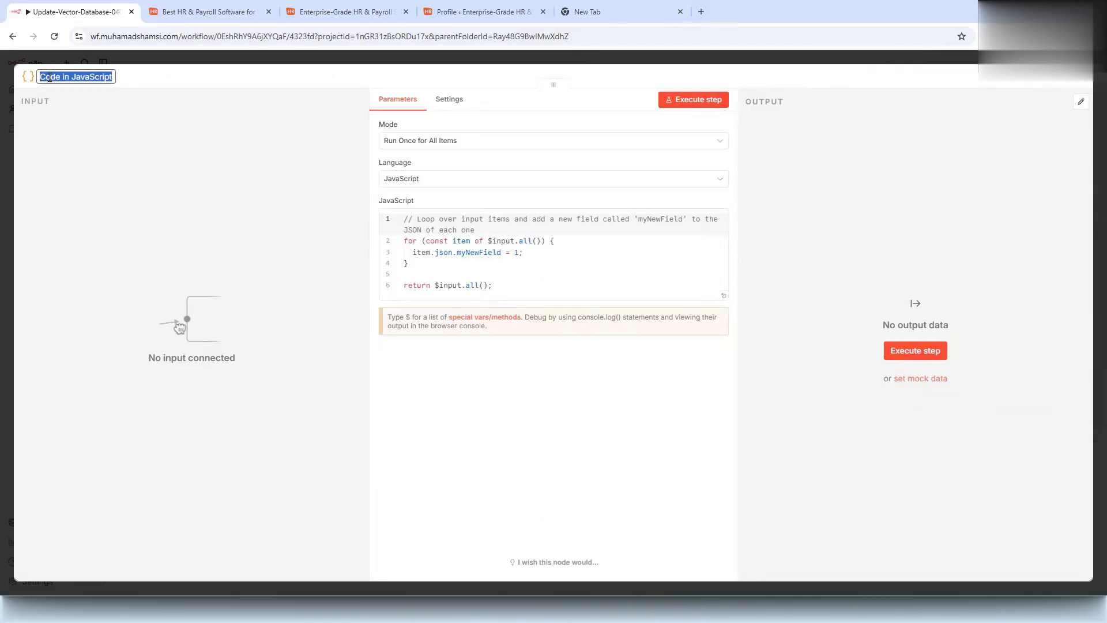
{"action": "type", "text": "Lastsync"}
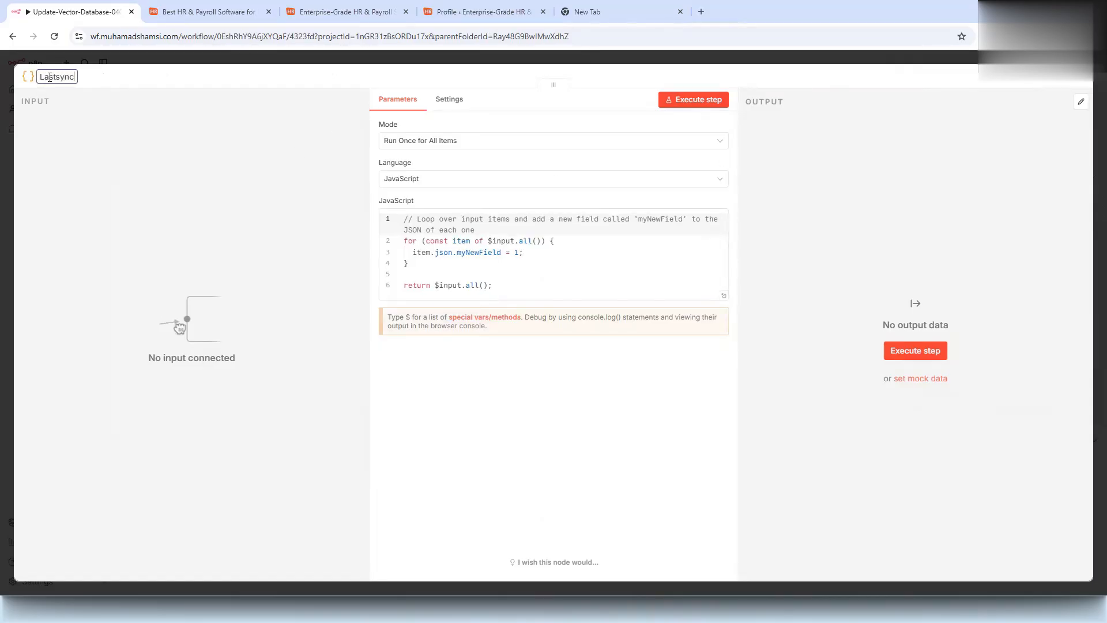
{"action": "type", "text": "date"}
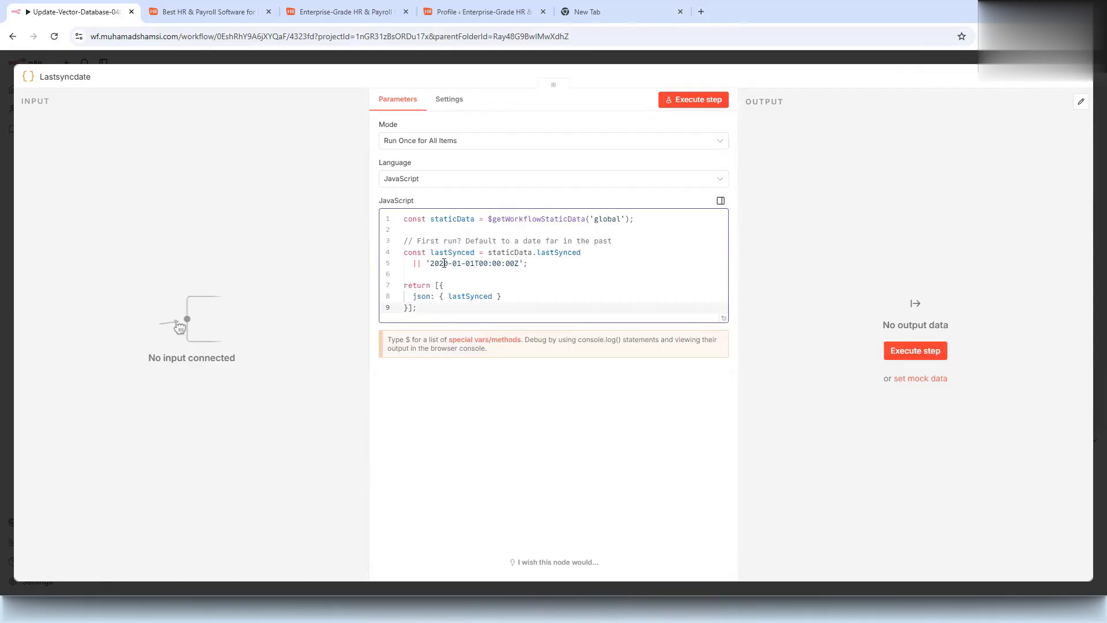
{"action": "left_click", "coordinate": [445, 263]}
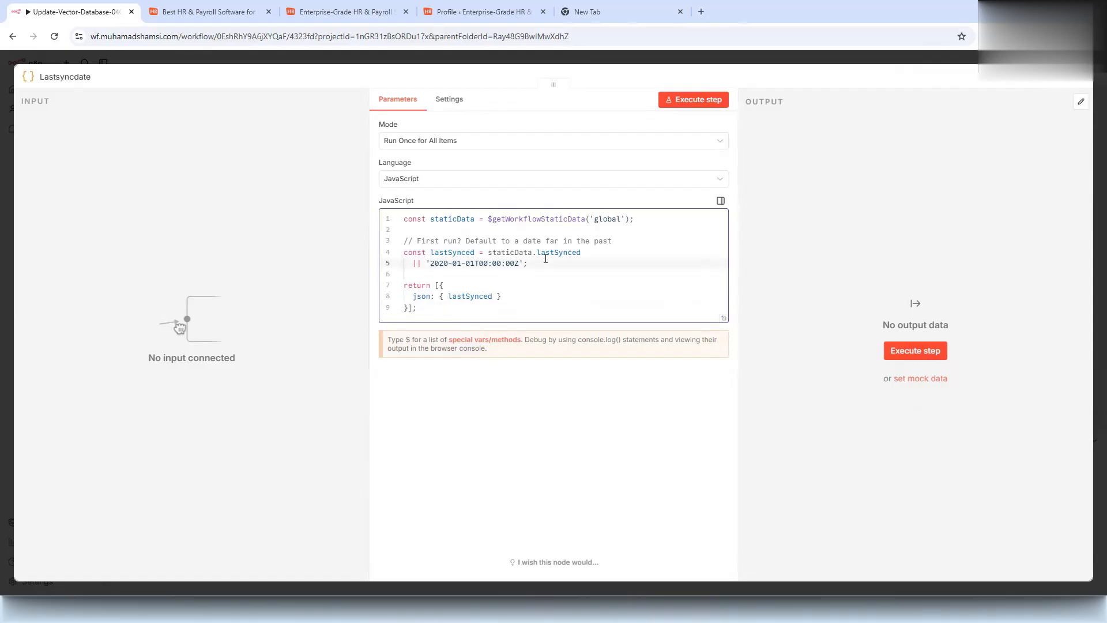
{"action": "key", "text": "Delete"}
{"action": "type", "text": "4"}
{"action": "left_click", "coordinate": [680, 102]}
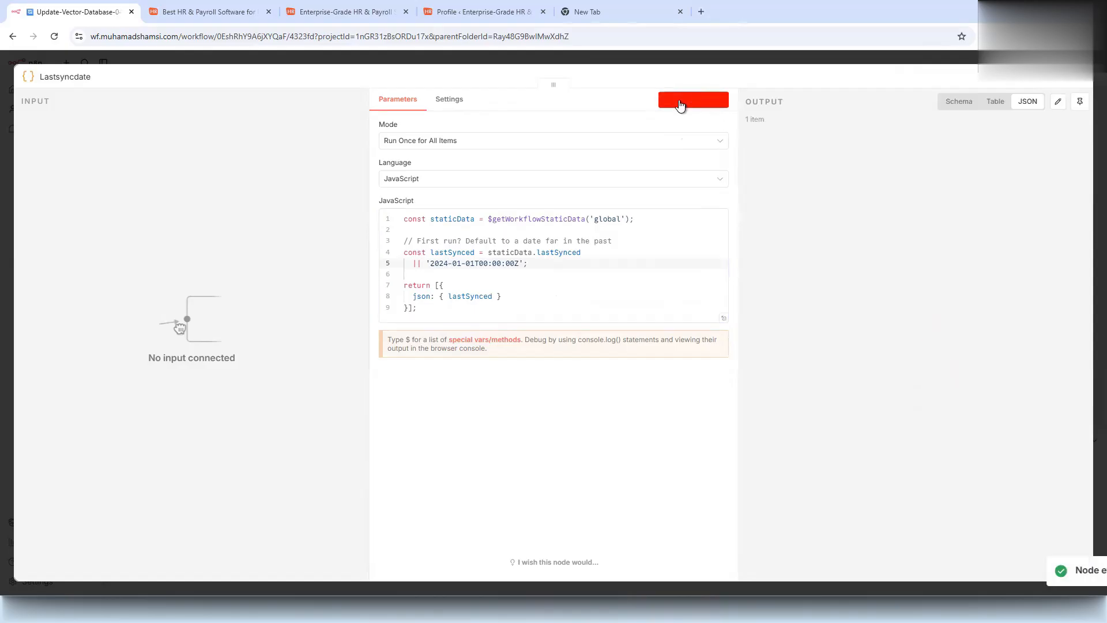
{"action": "left_click", "coordinate": [677, 61]}
{"action": "left_click_drag", "start_coordinate": [426, 256], "coordinate": [252, 230]}
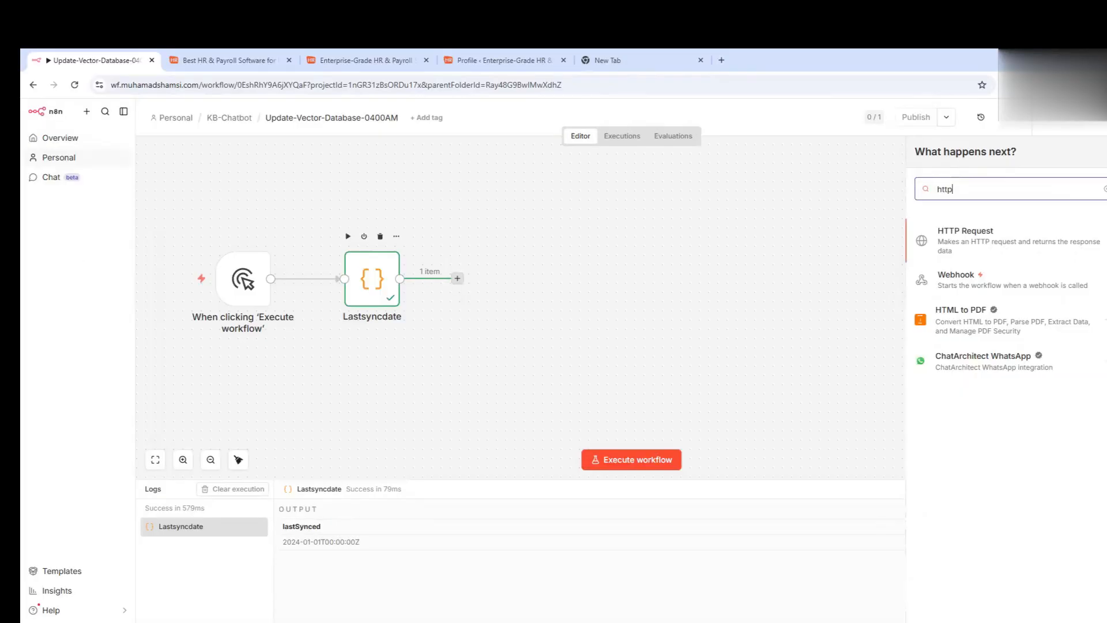
- Add an HTTP Request node pointing to the ht-kb articles API URL, named Fetch-Total-Pages
{"action": "left_click", "coordinate": [1007, 245]}
{"action": "left_click", "coordinate": [506, 246]}
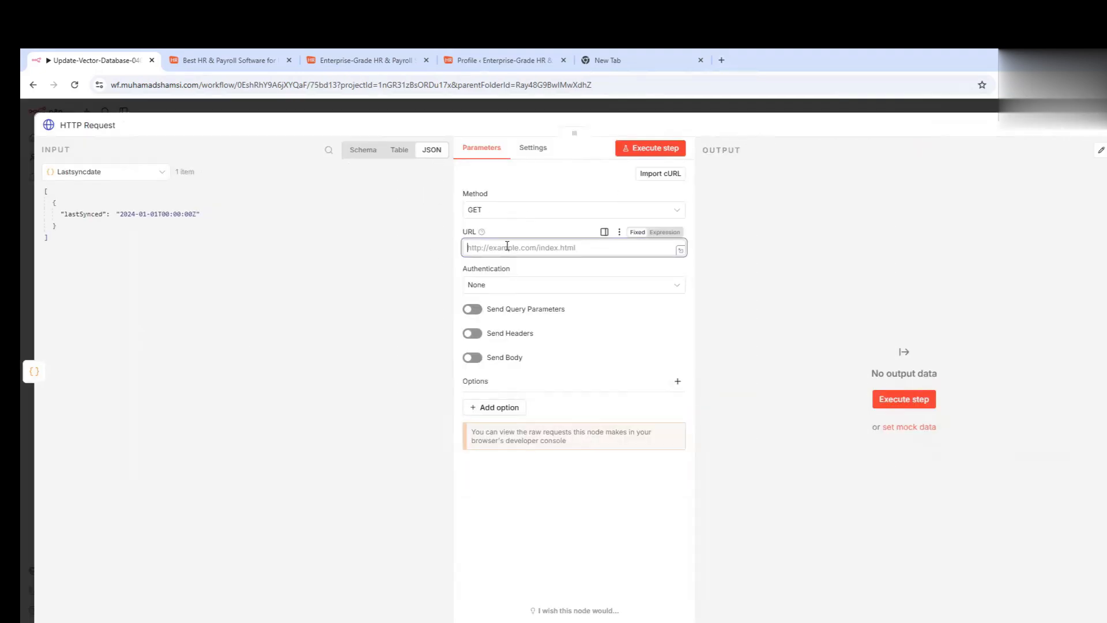
{"action": "type", "text": "https://knowledgebase.hrchronicle.com/wp-json/wp/v2/ht-kb?per_page=1&page=1&modified_after={{ $json.lastSynced }}"}
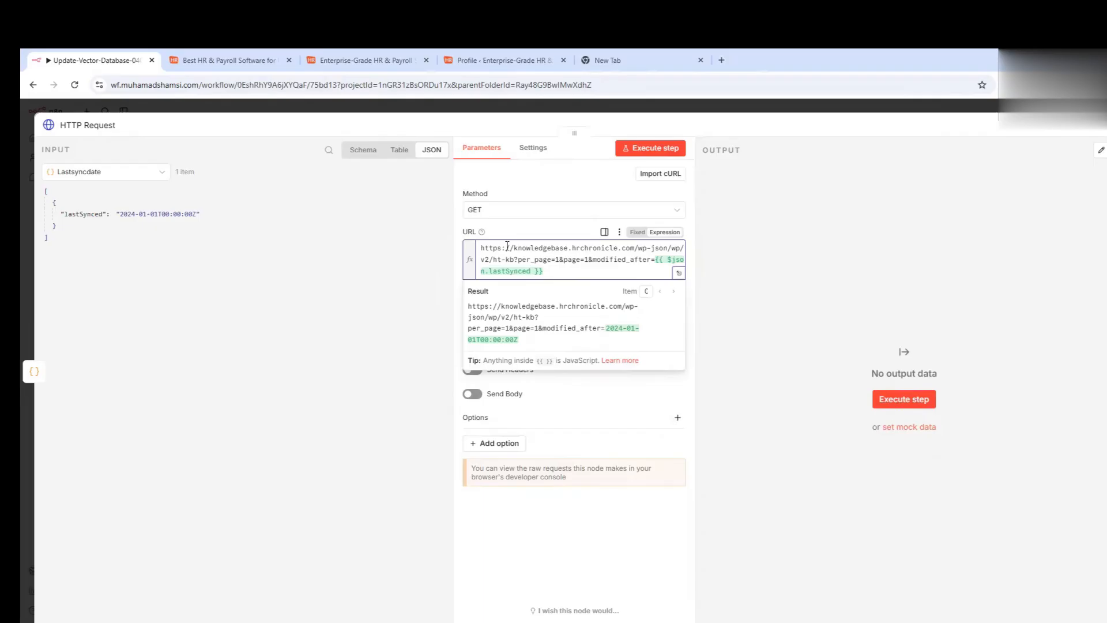
{"action": "left_click_drag", "start_coordinate": [514, 260], "coordinate": [497, 260]}
{"action": "left_click", "coordinate": [431, 111]}
{"action": "left_click_drag", "start_coordinate": [493, 272], "coordinate": [512, 272]}
{"action": "key", "text": "F2"}
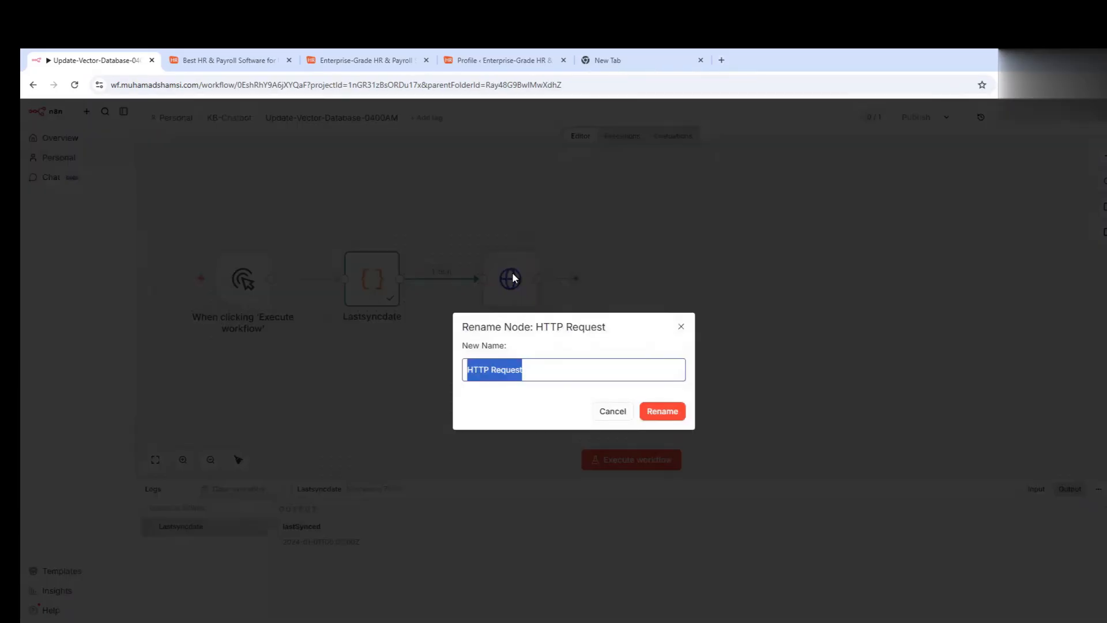
{"action": "type", "text": "Fetch"}
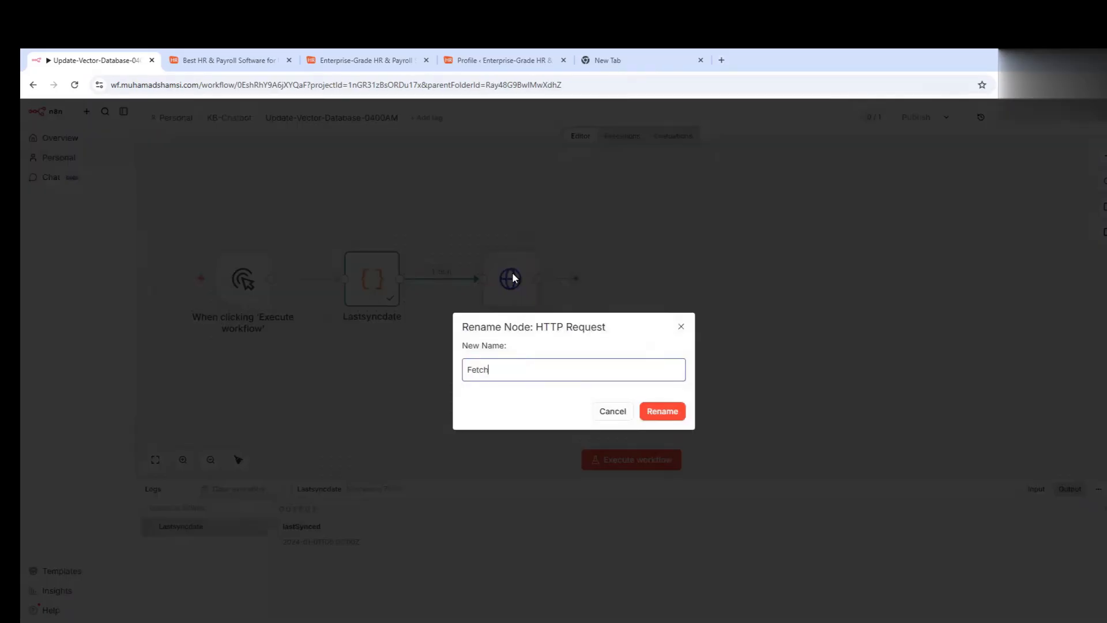
{"action": "type", "text": "-Total-Pages"}
{"action": "left_click", "coordinate": [665, 411]}
- Authenticate Fetch-Total-Pages with the Wordpress API credential HRC-KB and run it, viewing output as a table
{"action": "double_click", "coordinate": [508, 278]}
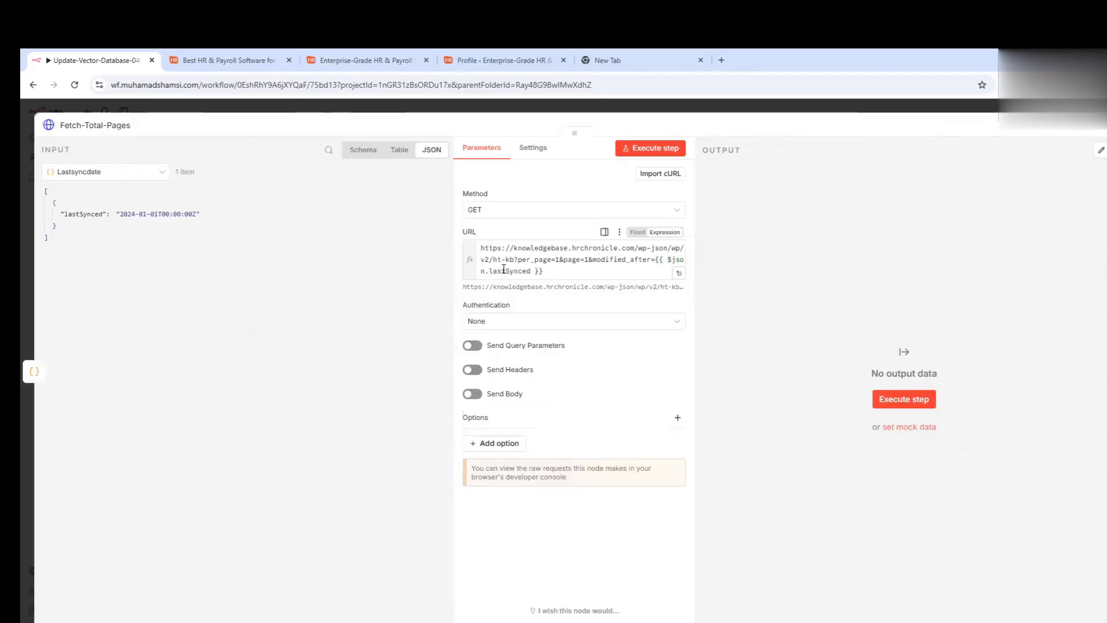
{"action": "left_click", "coordinate": [505, 326]}
{"action": "left_click", "coordinate": [508, 369]}
{"action": "left_click", "coordinate": [507, 358]}
{"action": "scroll", "coordinate": [501, 479], "scroll_direction": "down", "scroll_amount": 5}
{"action": "type", "text": "word"}
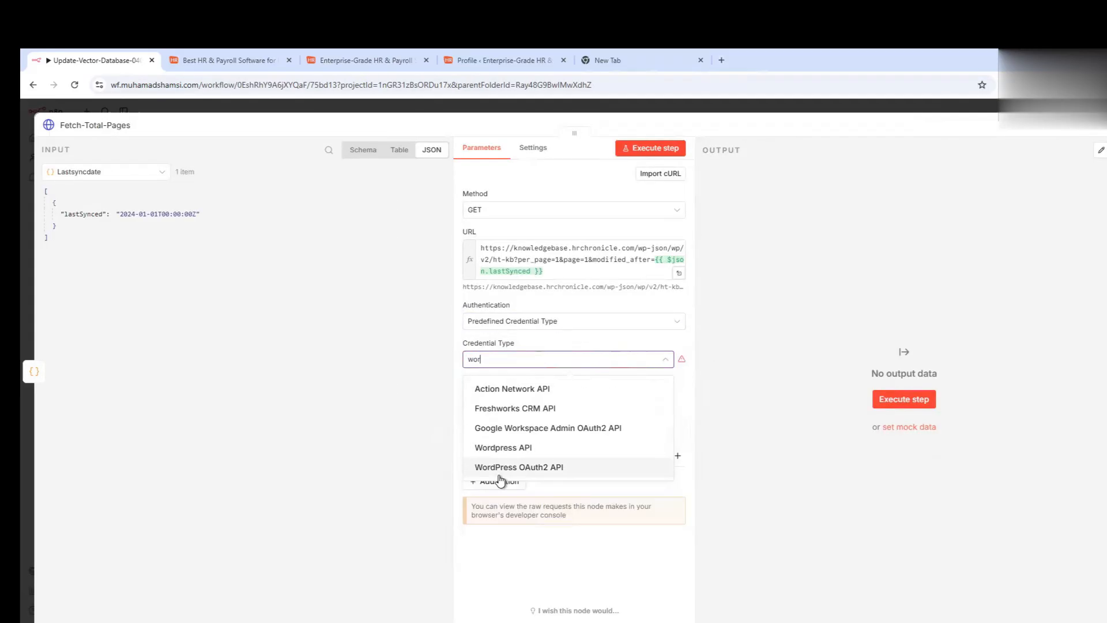
{"action": "left_click", "coordinate": [548, 390]}
{"action": "left_click", "coordinate": [506, 397]}
{"action": "left_click", "coordinate": [507, 414]}
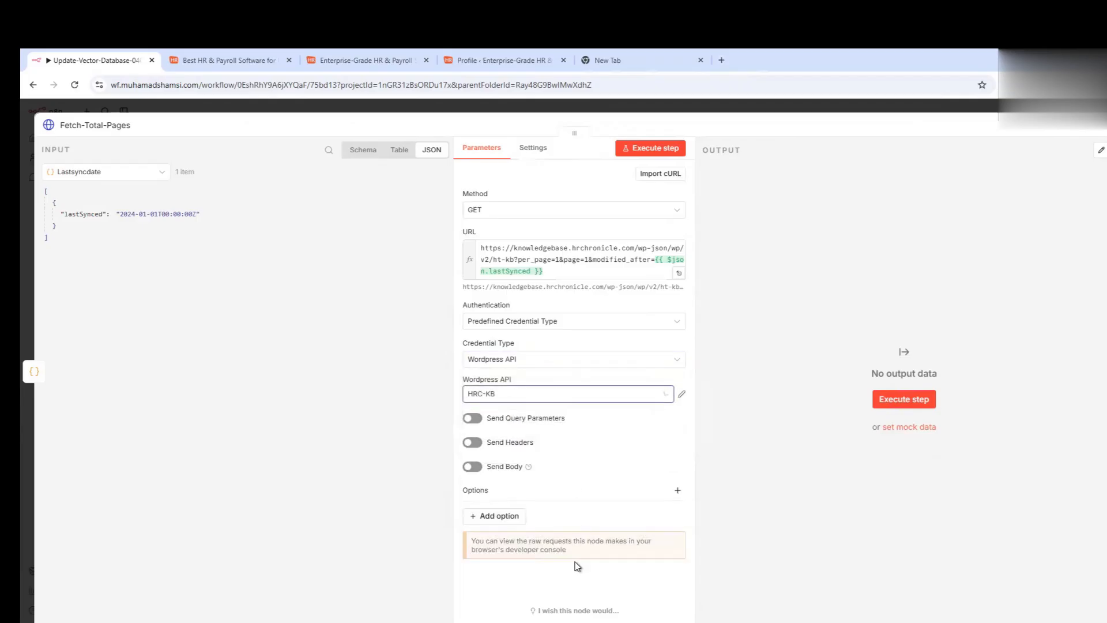
{"action": "left_click", "coordinate": [643, 151]}
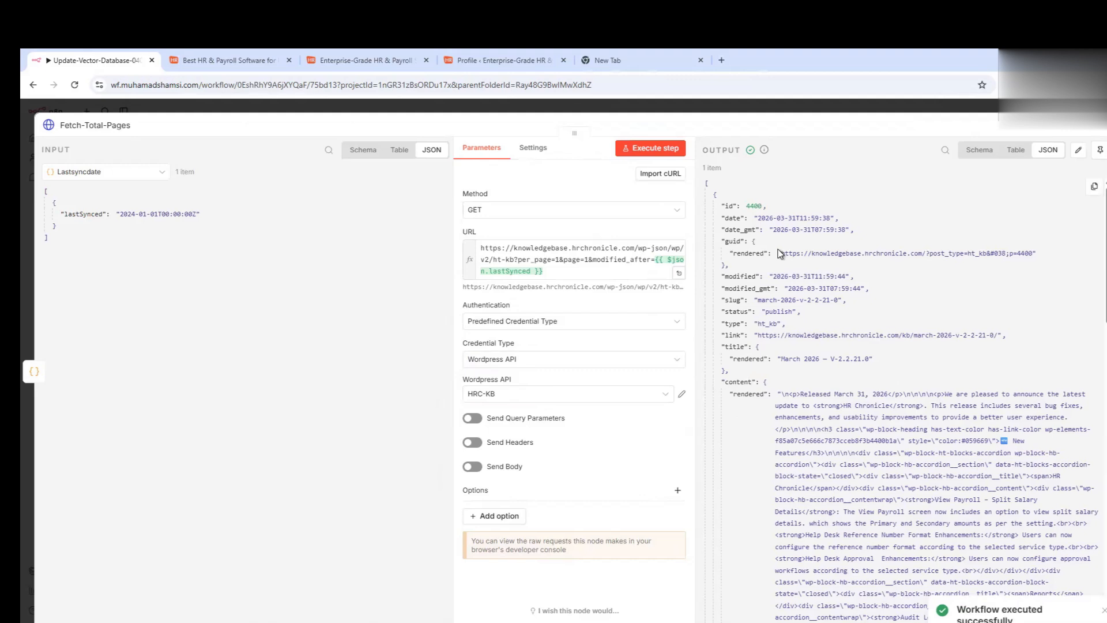
{"action": "left_click", "coordinate": [1014, 151]}
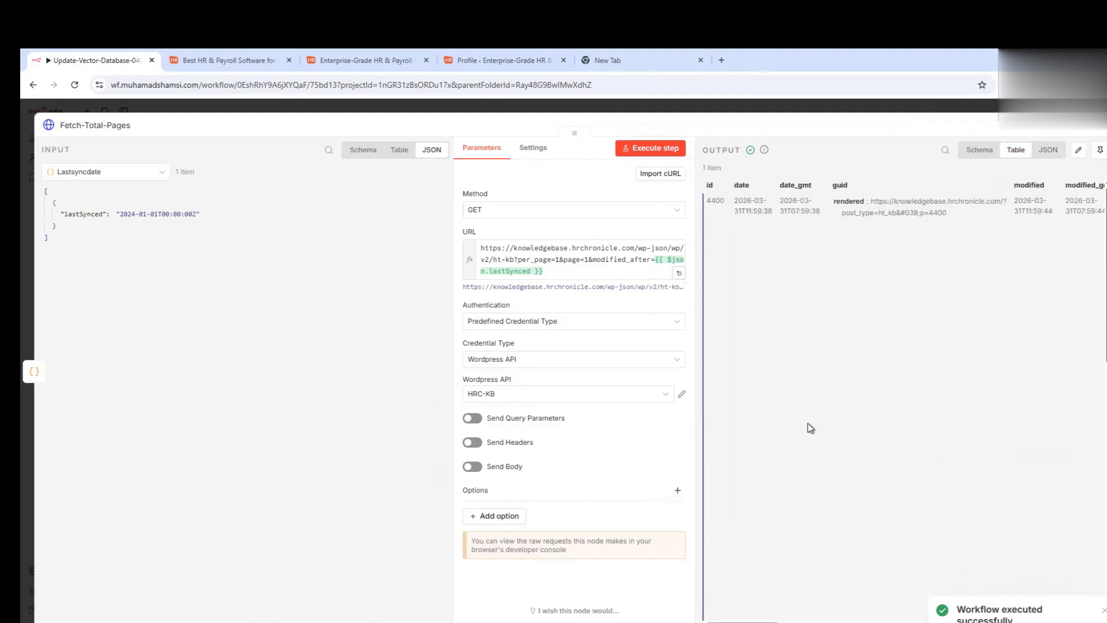
{"action": "mouse_move", "coordinate": [740, 622]}
{"action": "left_mouse_down"}
{"action": "mouse_move", "coordinate": [926, 618]}
{"action": "mouse_move", "coordinate": [741, 620]}
{"action": "left_mouse_up"}
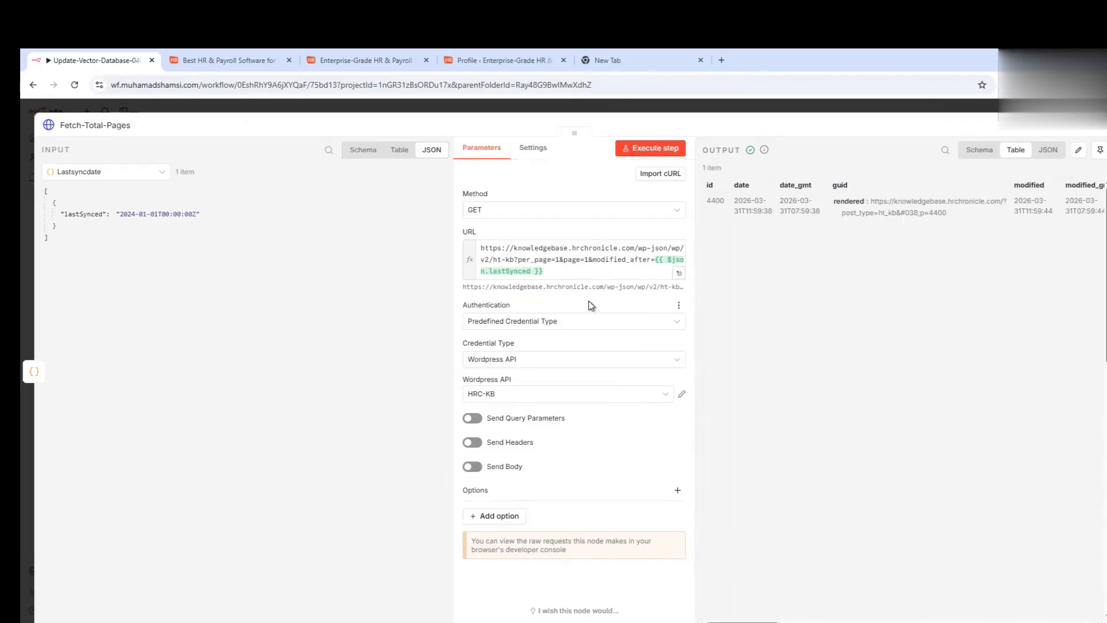
- Add a JavaScript Code node named Calculate-Page-Numbers after Fetch-Total-Pages
{"action": "left_click", "coordinate": [558, 231]}
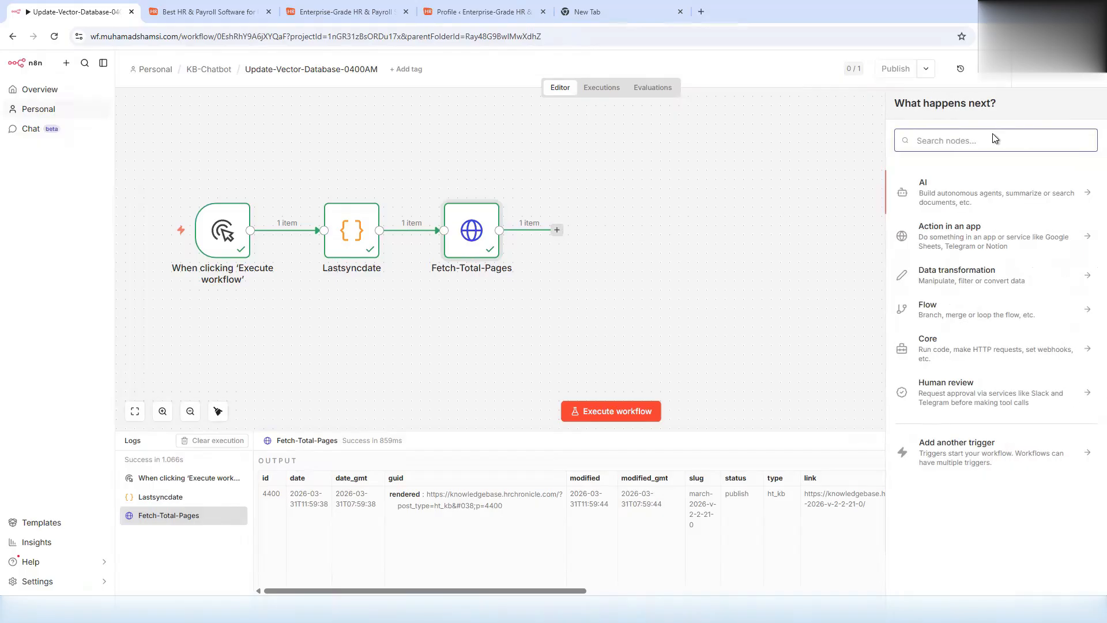
{"action": "type", "text": "code"}
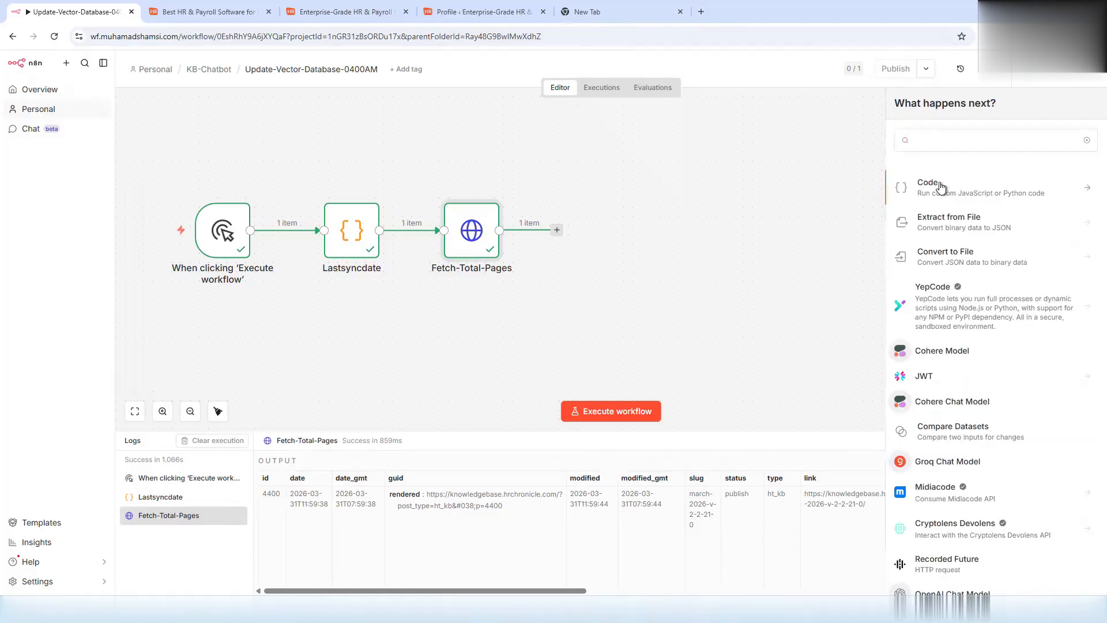
{"action": "left_click", "coordinate": [937, 185]}
{"action": "left_click", "coordinate": [944, 208]}
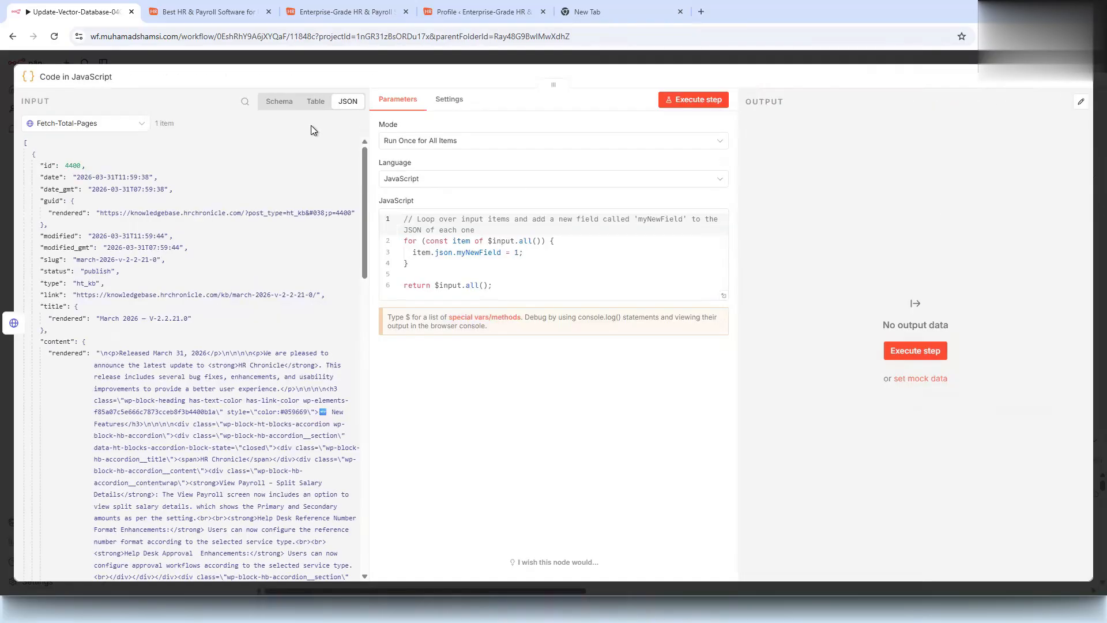
{"action": "left_click", "coordinate": [64, 77]}
{"action": "type", "text": "Calculate-Page-Numbers"}
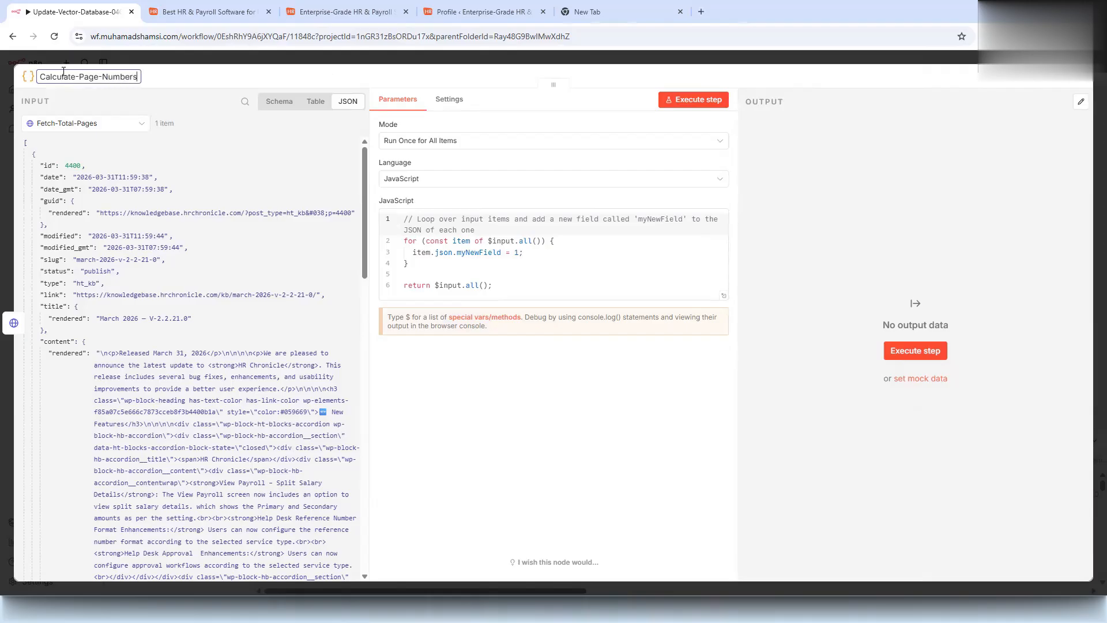
{"action": "left_click", "coordinate": [101, 61]}
{"action": "double_click", "coordinate": [482, 252]}
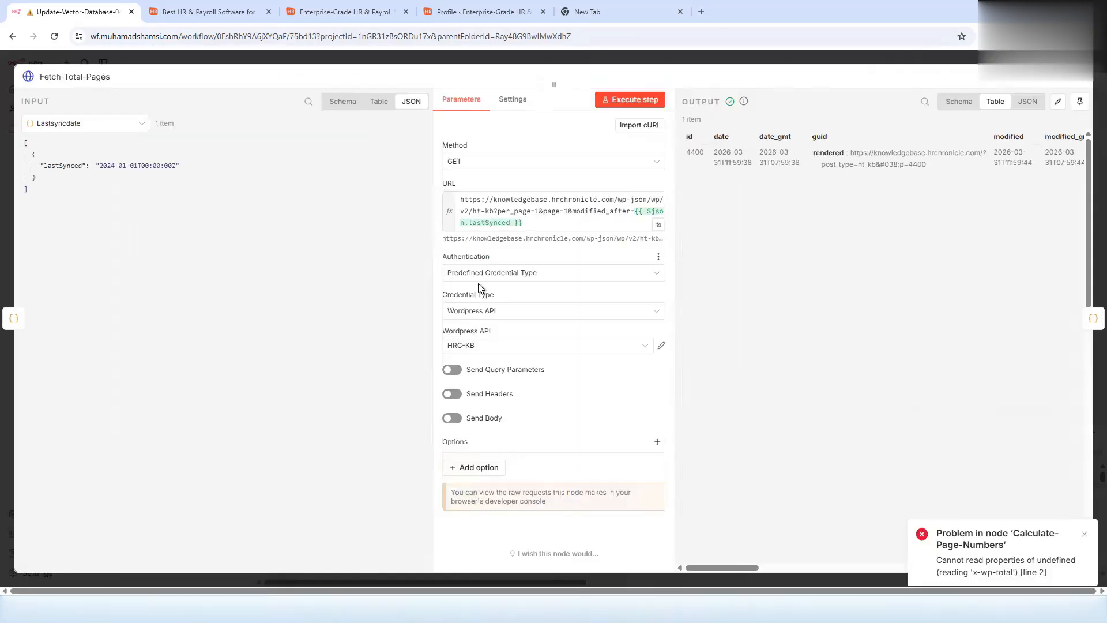
- Turn on Include Response Headers with Autodetect format in Fetch-Total-Pages and rerun the request
{"action": "left_click", "coordinate": [489, 469]}
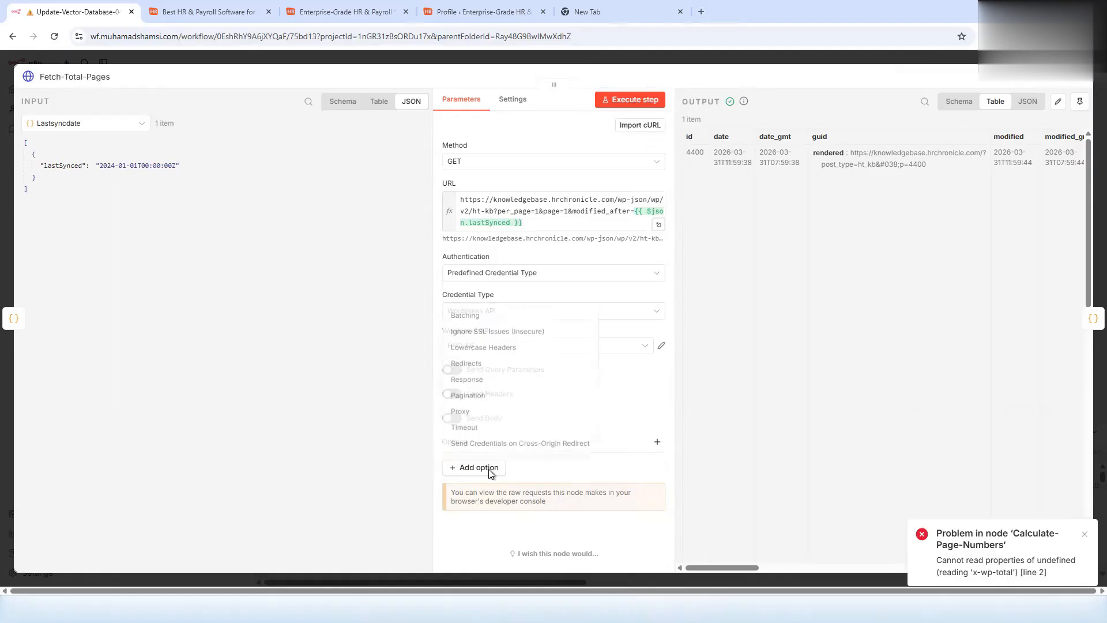
{"action": "left_click", "coordinate": [468, 377]}
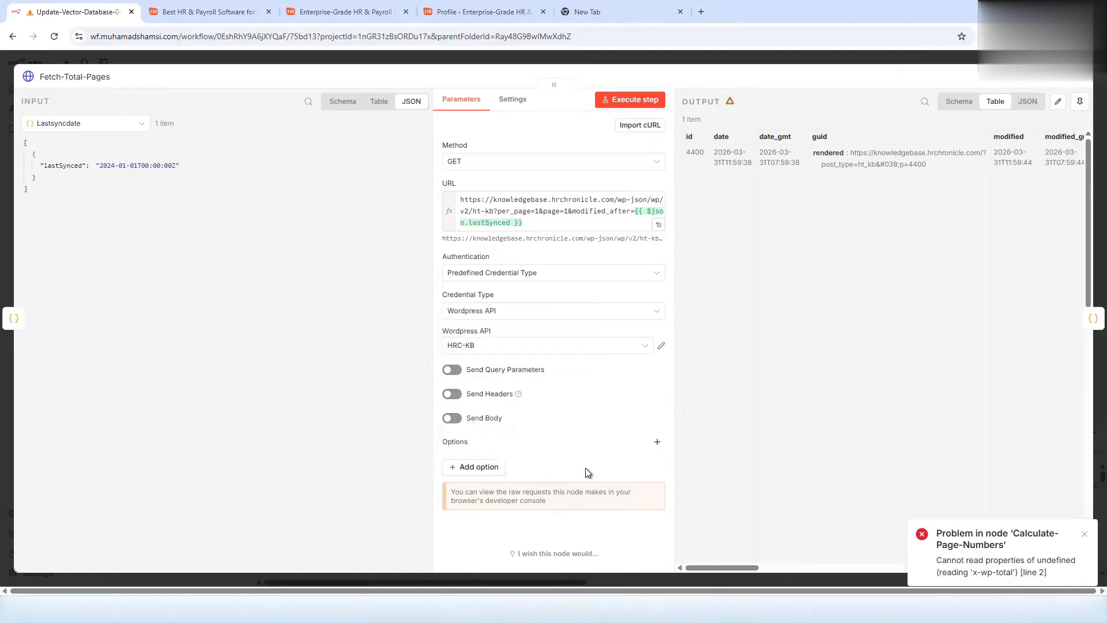
{"action": "scroll", "coordinate": [566, 441], "scroll_direction": "down", "scroll_amount": 2}
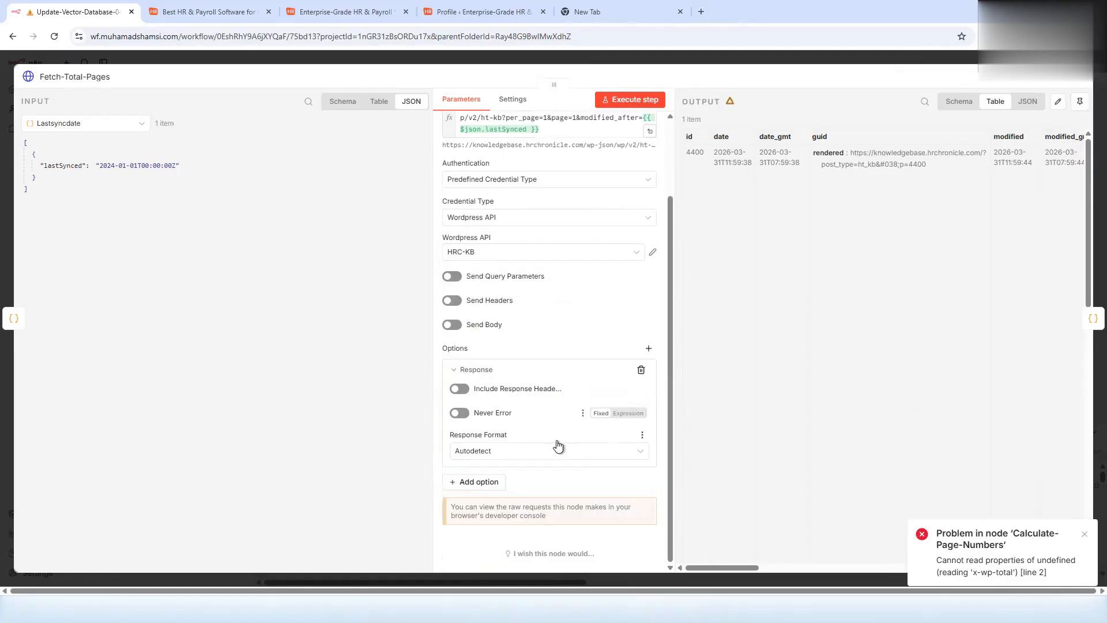
{"action": "left_click", "coordinate": [461, 390]}
{"action": "left_click", "coordinate": [498, 452]}
{"action": "left_click", "coordinate": [499, 453]}
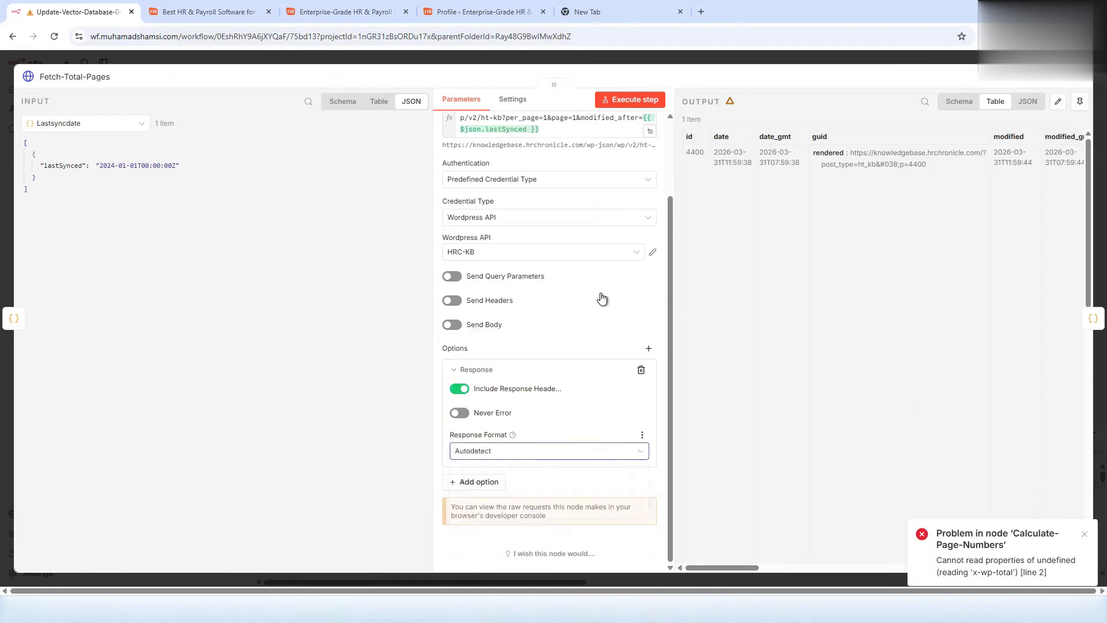
{"action": "left_click", "coordinate": [636, 97]}
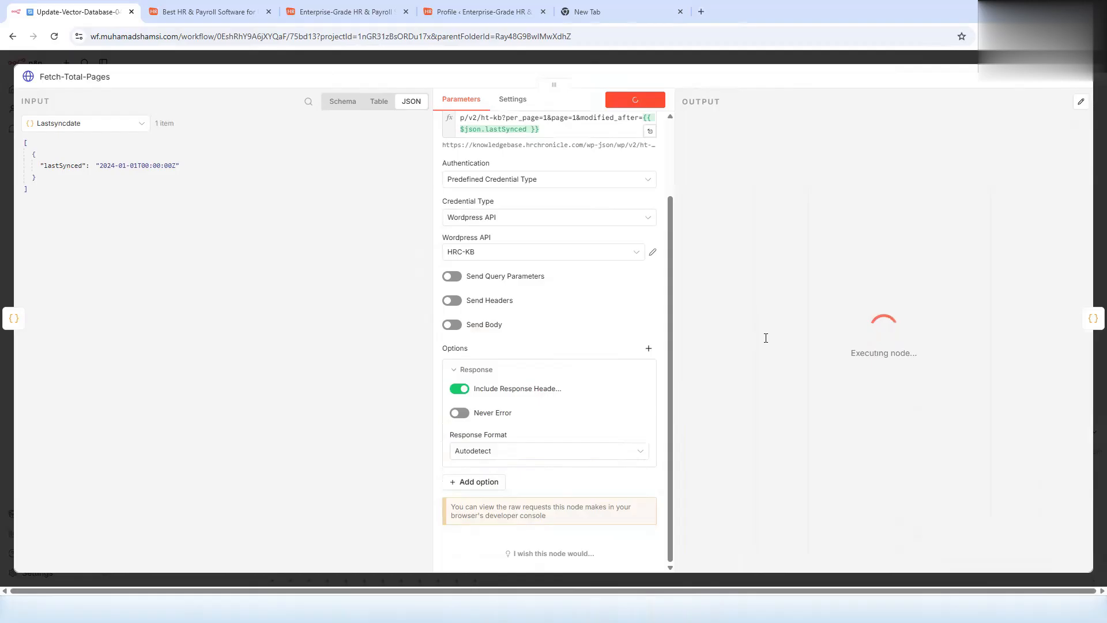
- Check the output headers for the total count, confirming x-wp-total is 82
{"action": "left_click", "coordinate": [927, 98]}
{"action": "type", "text": "total"}
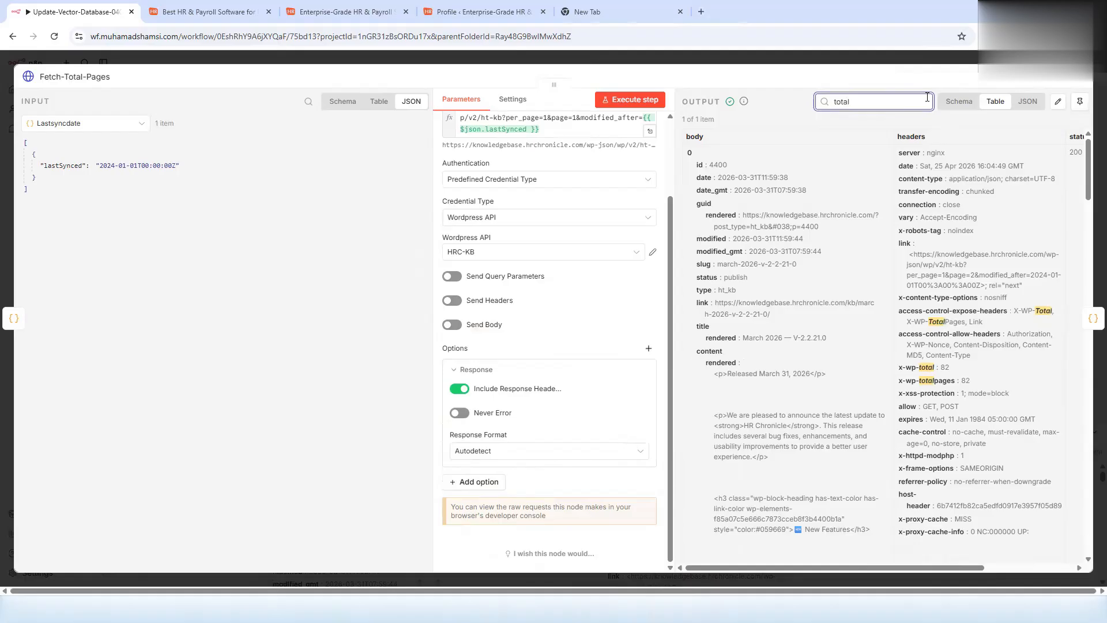
{"action": "key", "text": "Escape"}
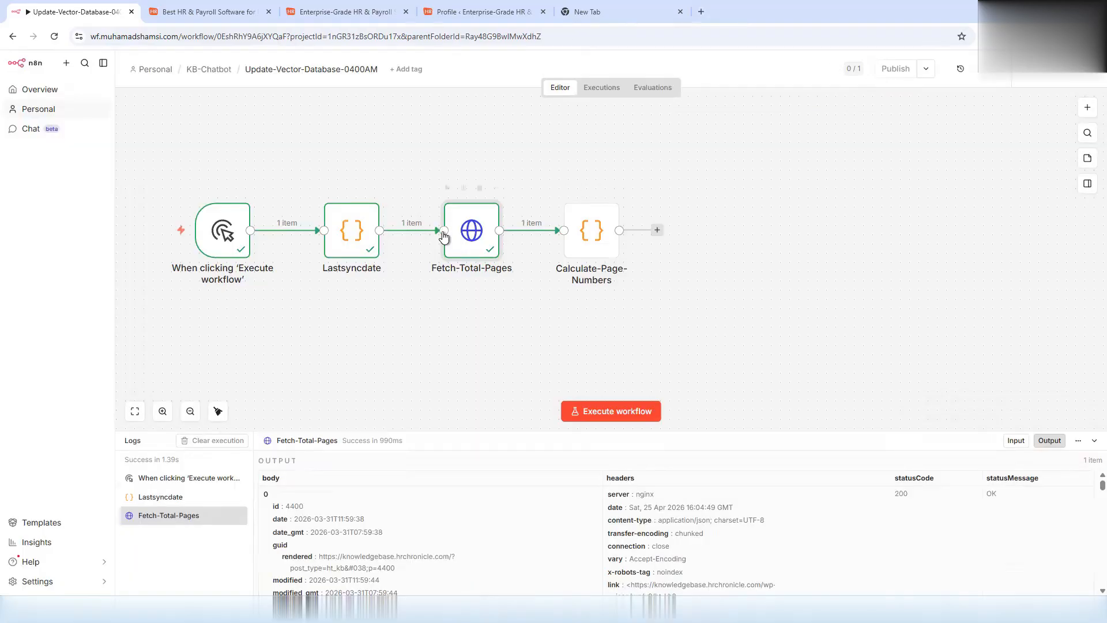
{"action": "double_click", "coordinate": [470, 234]}
{"action": "scroll", "coordinate": [499, 443], "scroll_direction": "down", "scroll_amount": 2}
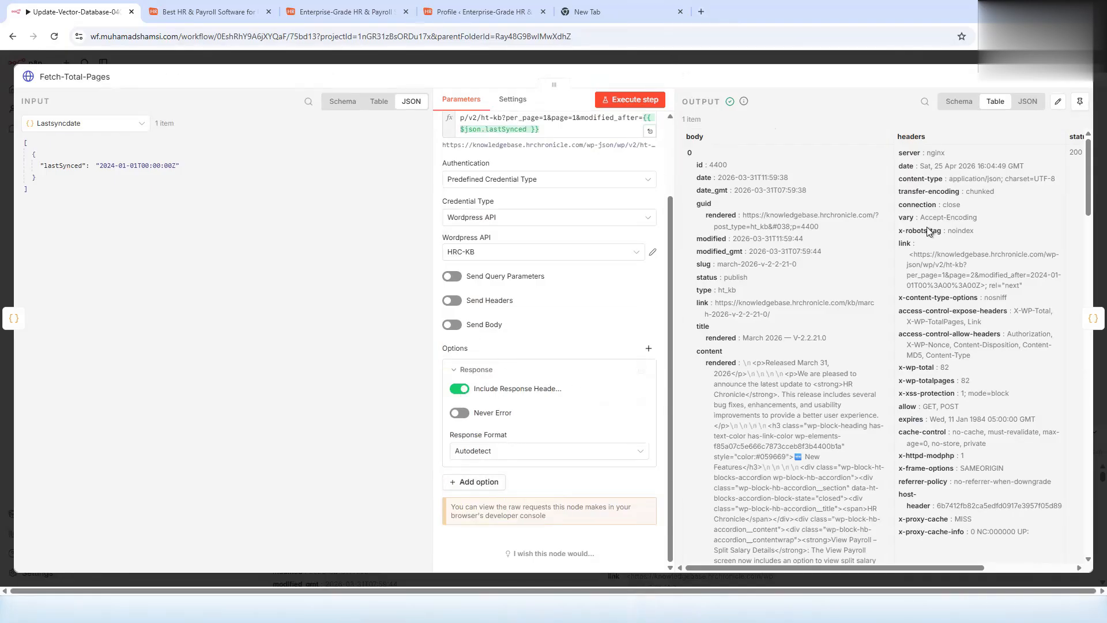
{"action": "left_click_drag", "start_coordinate": [899, 368], "coordinate": [949, 369]}
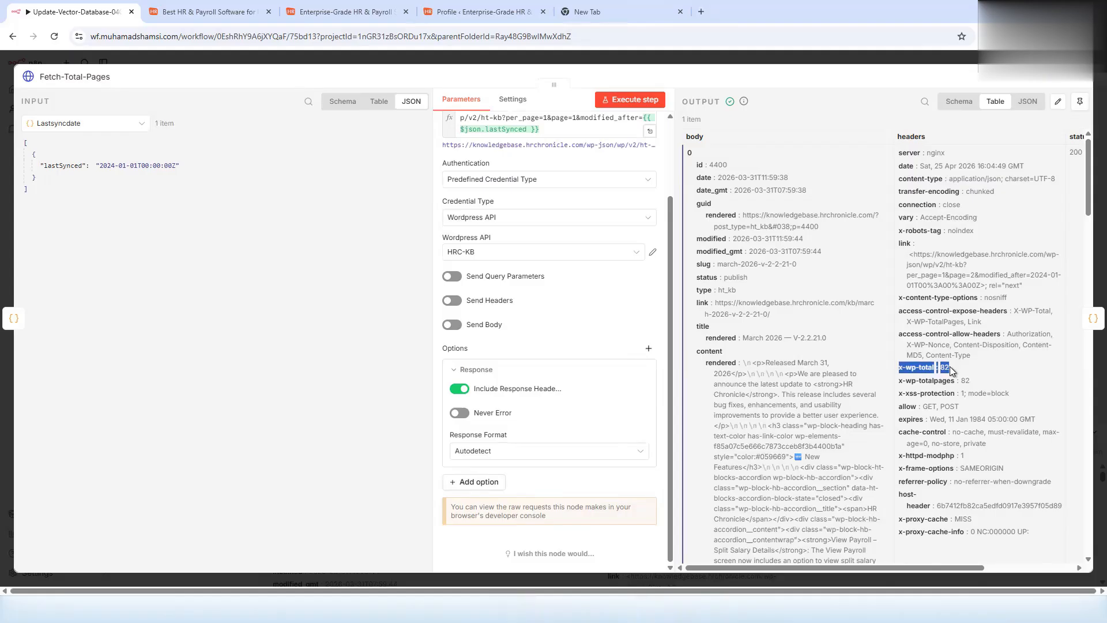
{"action": "left_click", "coordinate": [829, 67]}
- Run Calculate-Page-Numbers, dividing 82 articles by page size 50 into pages 1 and 2
{"action": "mouse_move", "coordinate": [571, 192]}
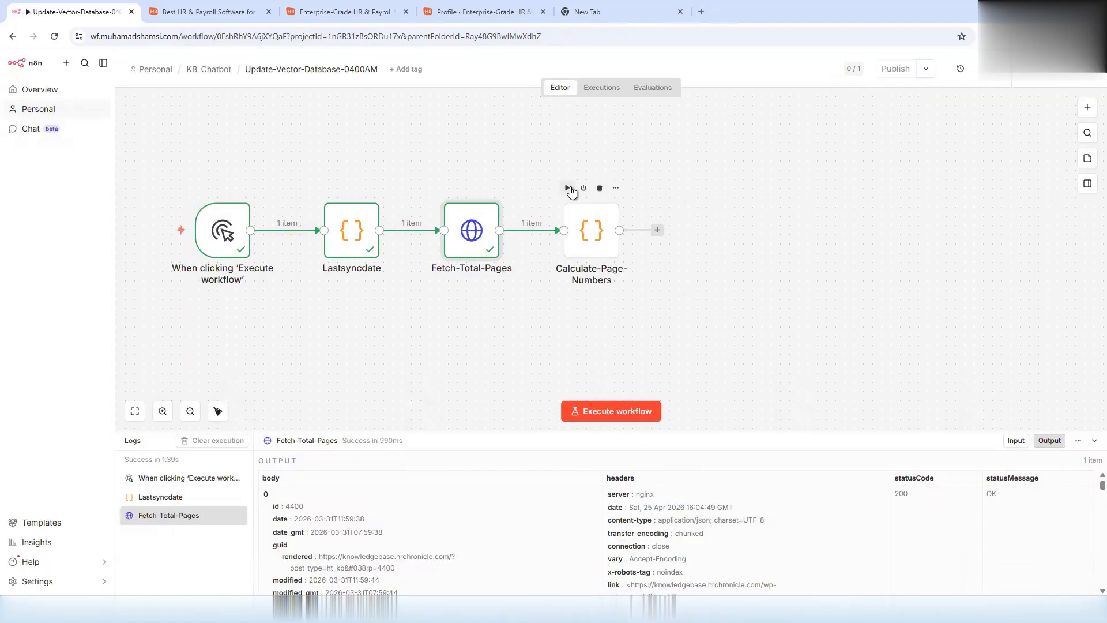
{"action": "double_click", "coordinate": [591, 234]}
{"action": "left_click", "coordinate": [502, 324]}
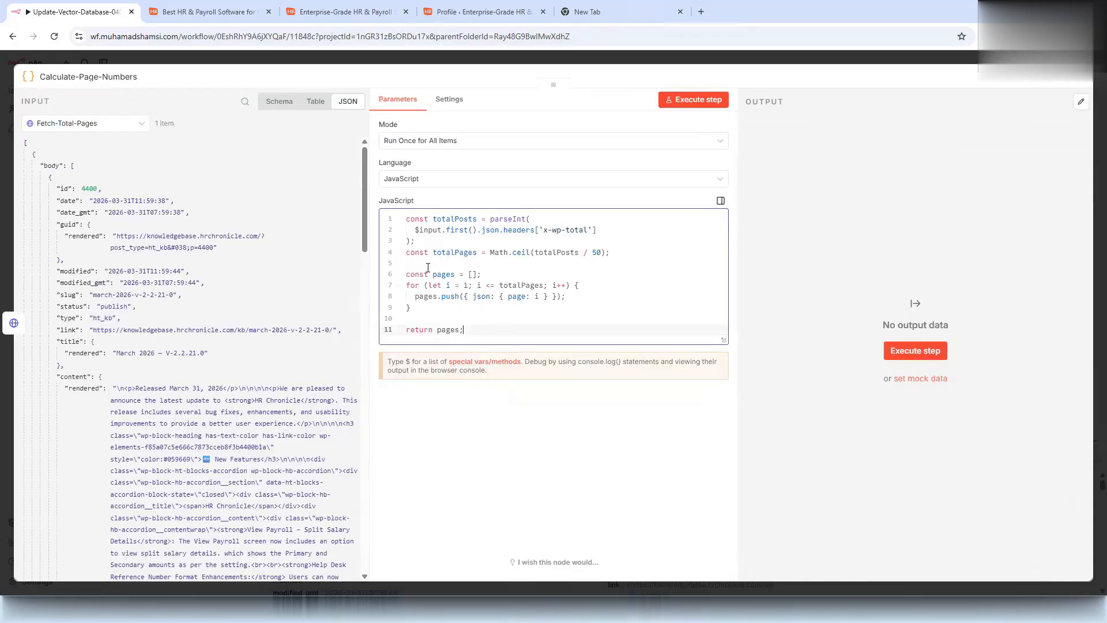
{"action": "key", "text": "ctrl+a"}
{"action": "left_click", "coordinate": [694, 100]}
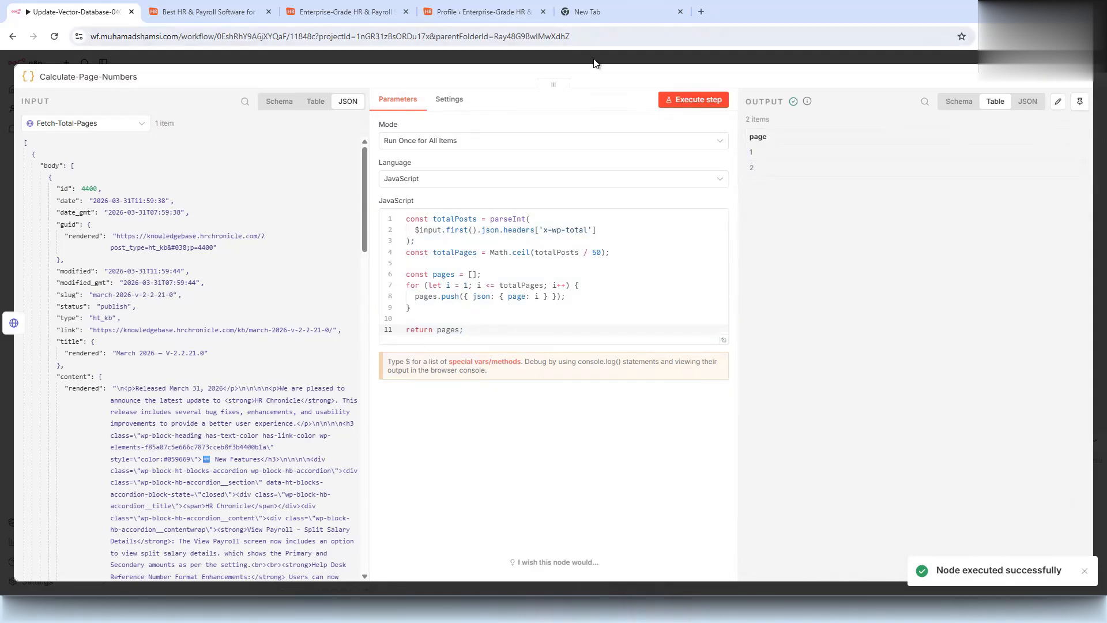
{"action": "double_click", "coordinate": [600, 253]}
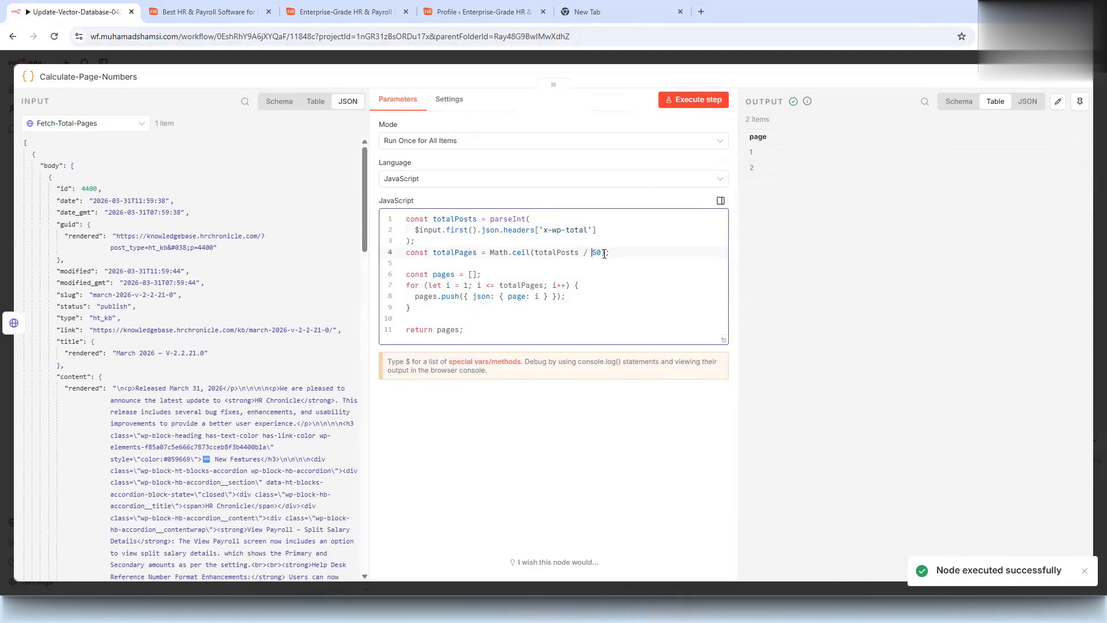
{"action": "left_click", "coordinate": [627, 252]}
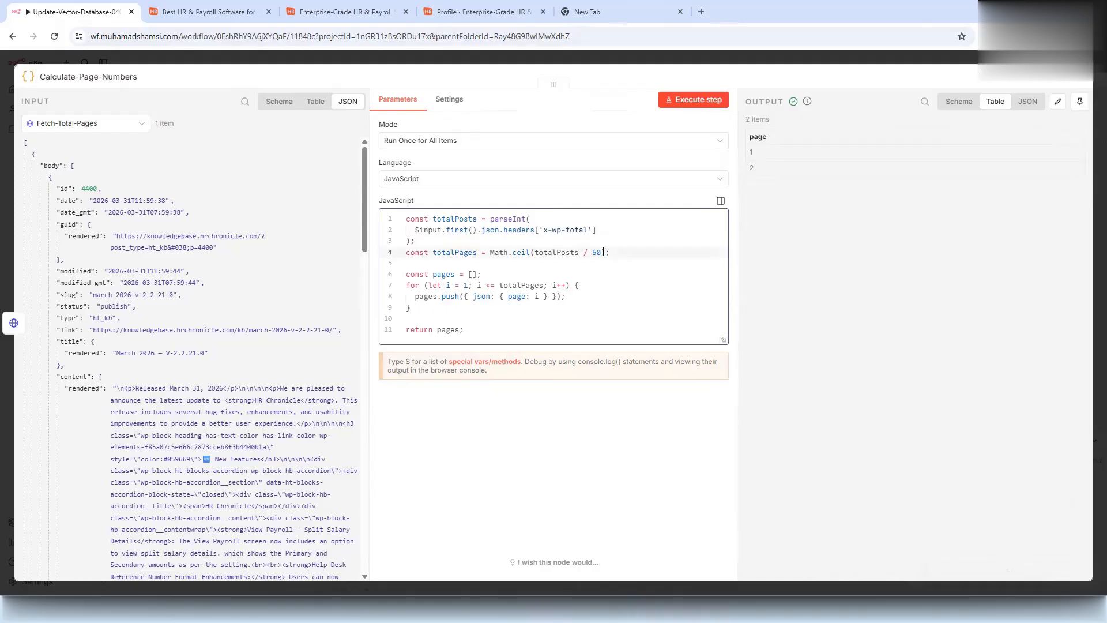
{"action": "left_click", "coordinate": [602, 60]}
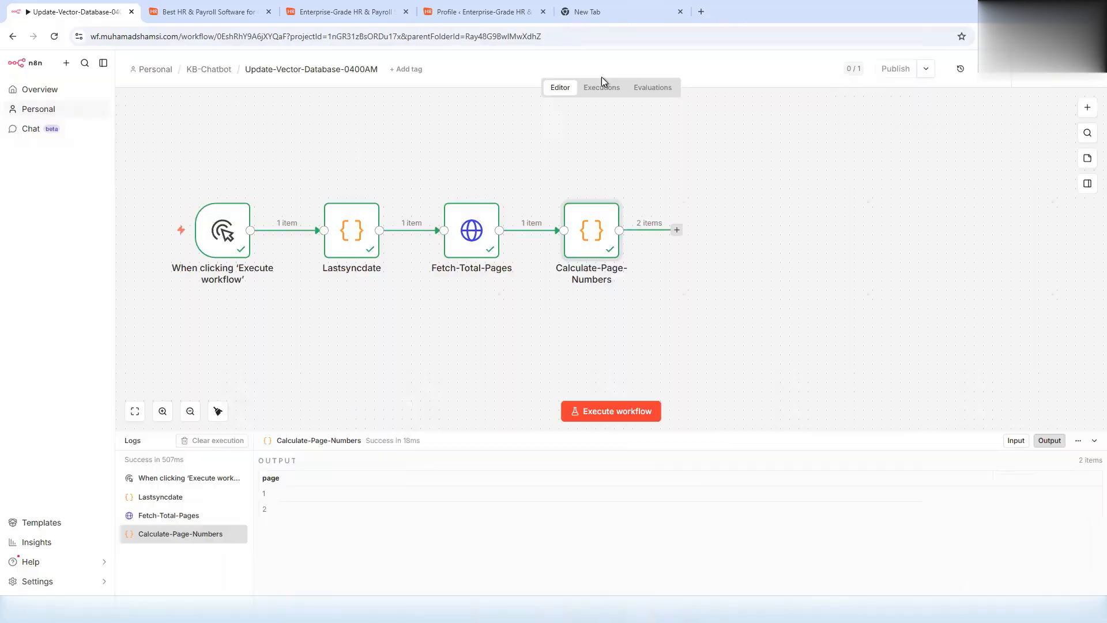
- Add an HTTP Request node after Calculate-Page-Numbers with the paginated ht-kb URL expression
{"action": "left_click", "coordinate": [677, 230]}
{"action": "type", "text": "get"}
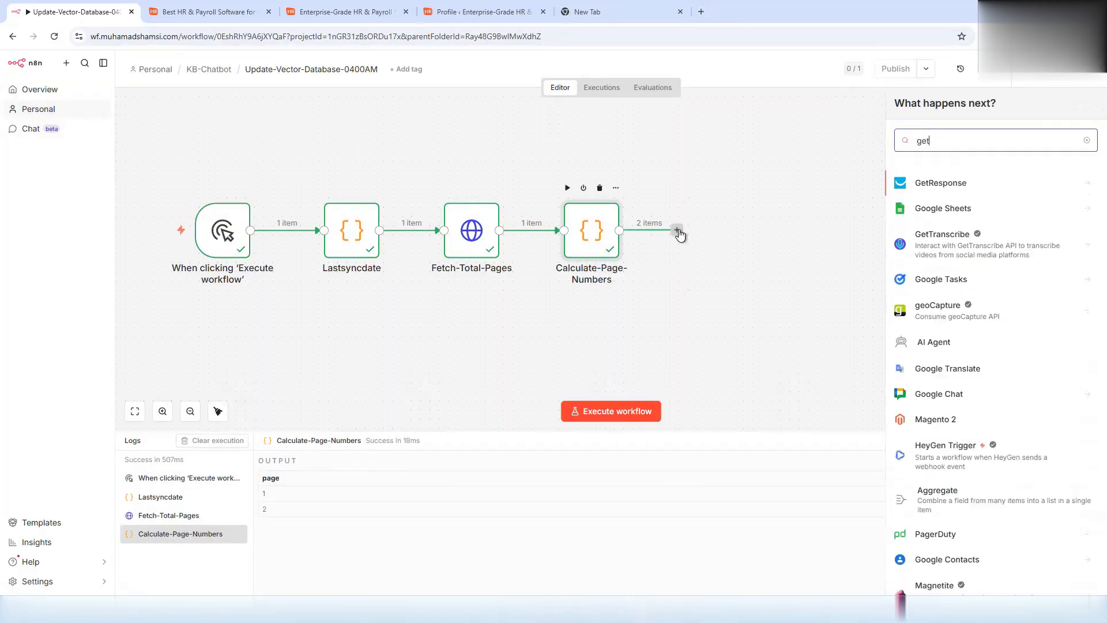
{"action": "key", "text": "ctrl+a"}
{"action": "type", "text": "http"}
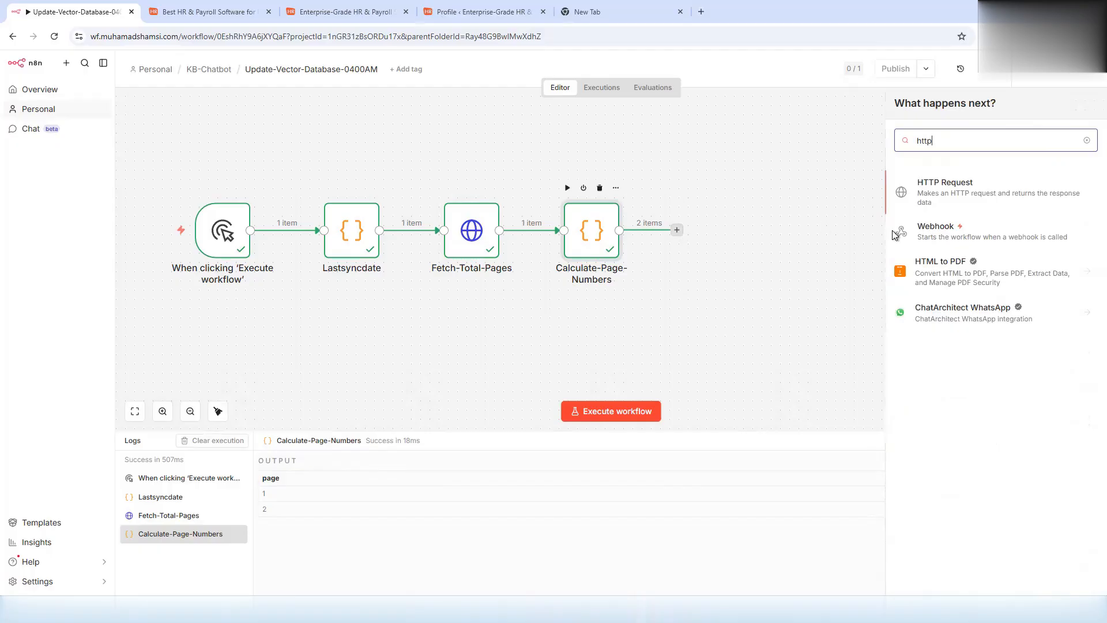
{"action": "left_click", "coordinate": [946, 184]}
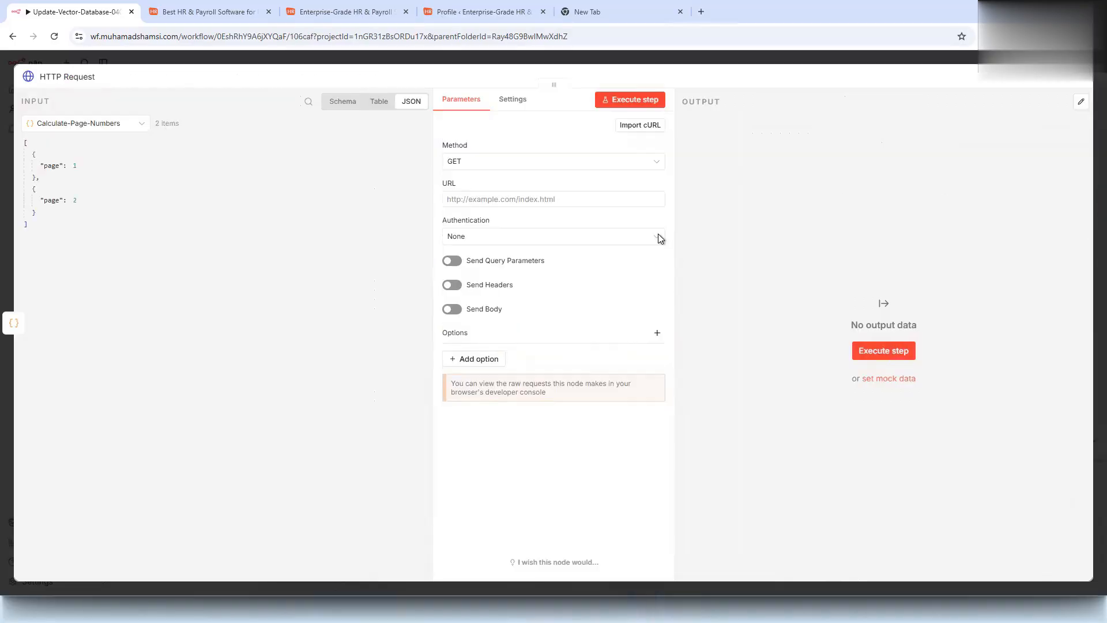
{"action": "left_click", "coordinate": [487, 200]}
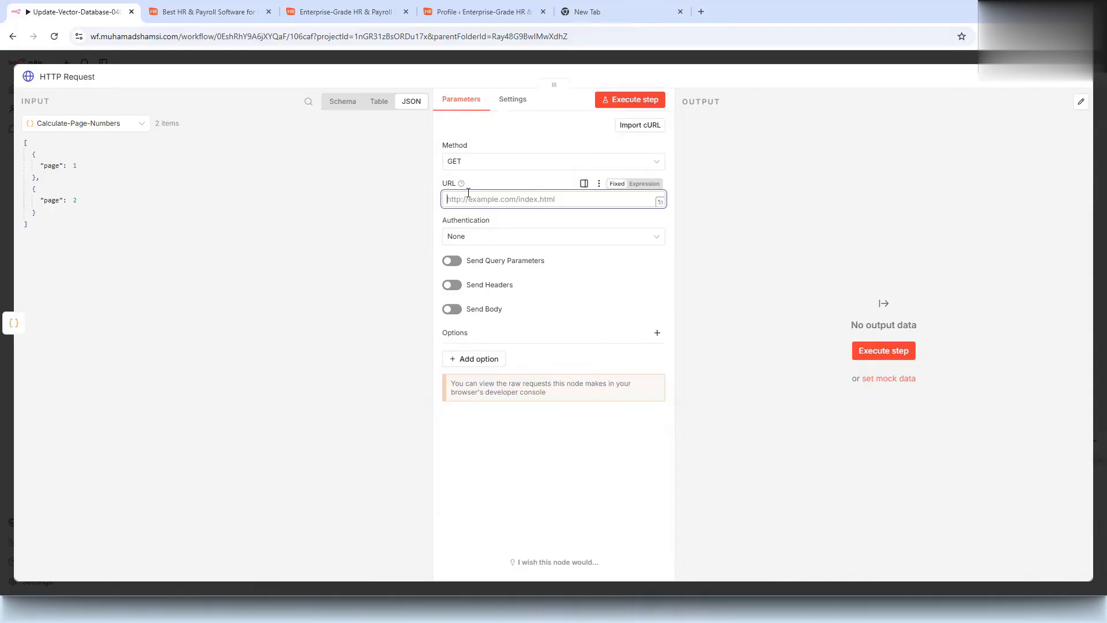
{"action": "type", "text": "https://knowledgebase.hrchronicle.com/wp-json/wp/v2/ht-kb?per_page=50&page={{ $json.page }}&modified_after={{ $('Get last sync date').item.json.lastSynced }}"}
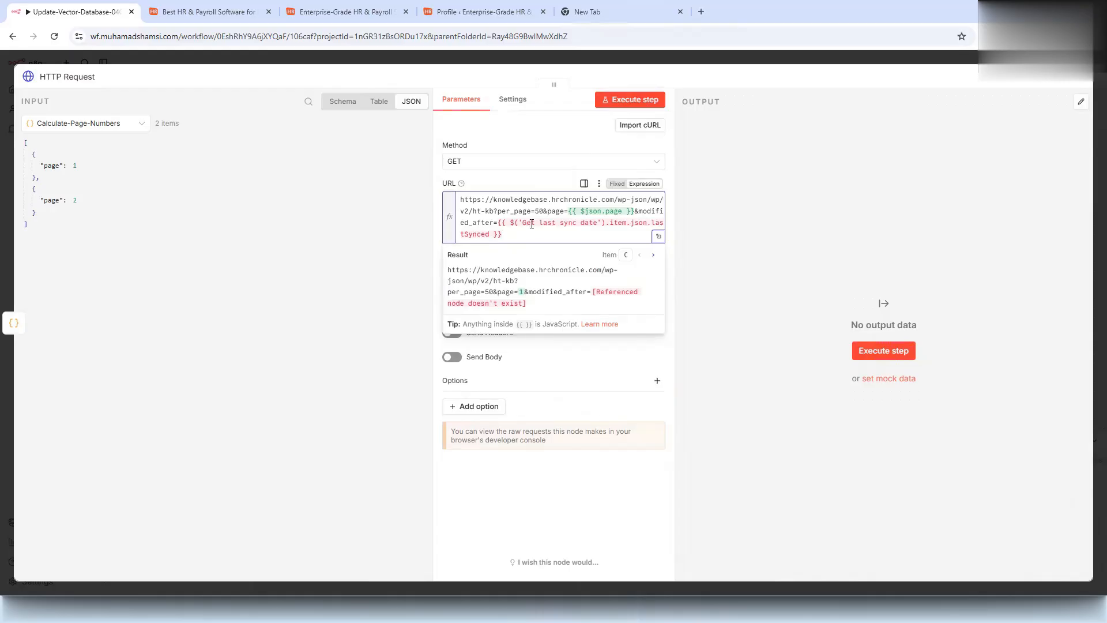
- Inspect the URL's 'Get last sync date' node reference, which doesn't exist, then select Lastsyncdate
{"action": "left_click_drag", "start_coordinate": [499, 224], "coordinate": [528, 235]}
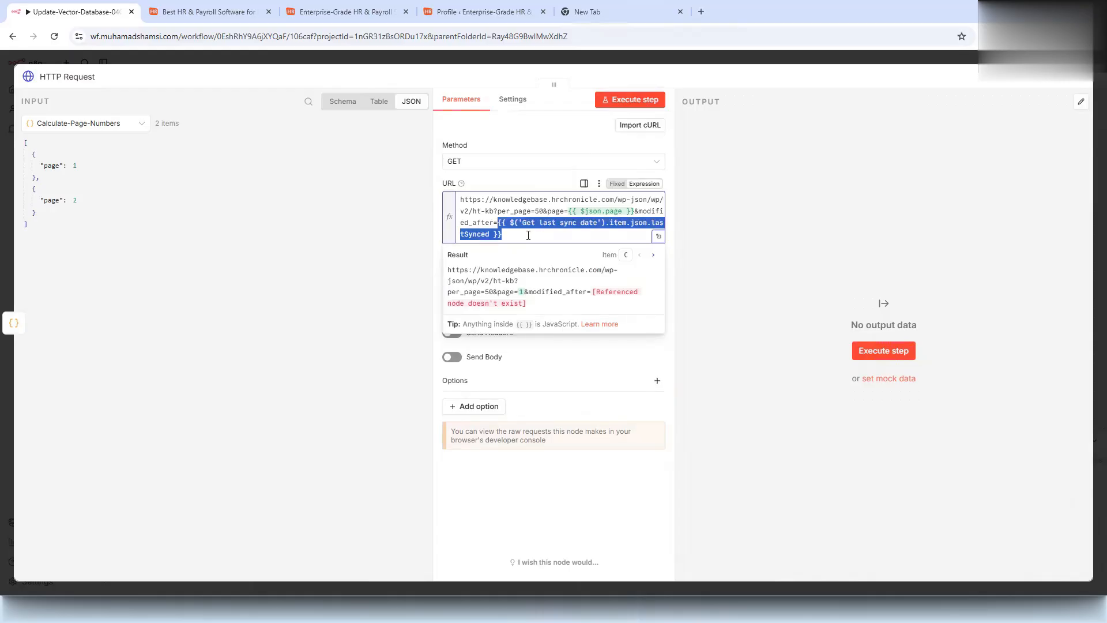
{"action": "left_click", "coordinate": [528, 235]}
{"action": "left_click", "coordinate": [106, 122]}
{"action": "left_click", "coordinate": [106, 122]}
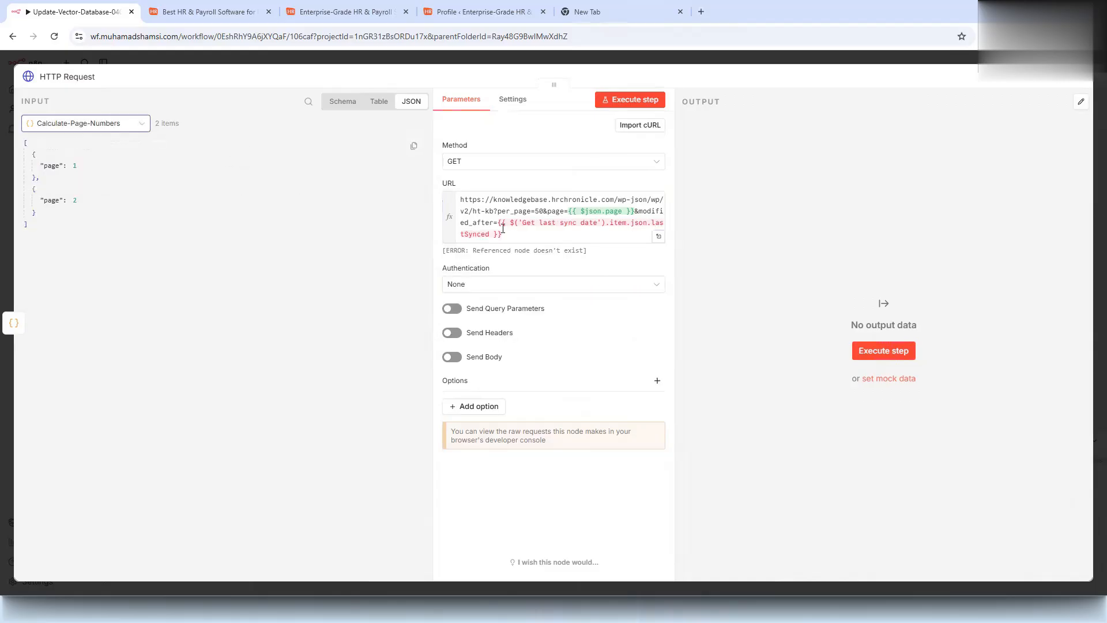
{"action": "left_click", "coordinate": [528, 224]}
{"action": "left_click_drag", "start_coordinate": [524, 223], "coordinate": [598, 222]}
{"action": "key", "text": "ctrl+c"}
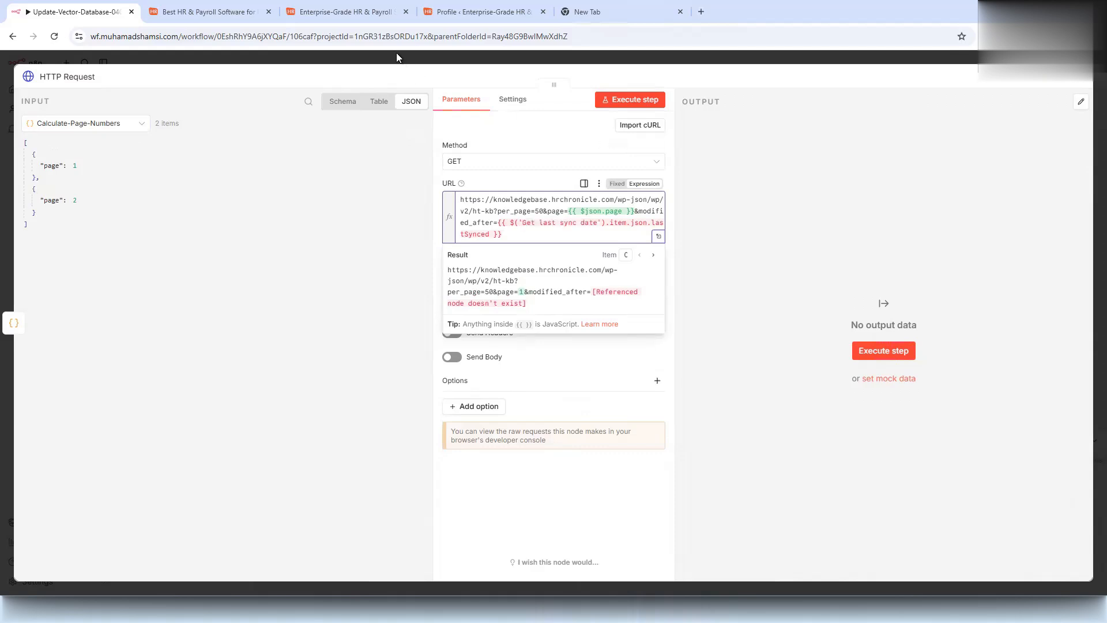
{"action": "left_click", "coordinate": [396, 53]}
{"action": "left_click", "coordinate": [354, 233]}
- Rename Lastsyncdate to 'Get last sync date' and check the request URL's resolved result
{"action": "key", "text": "F2"}
{"action": "key", "text": "ctrl+v"}
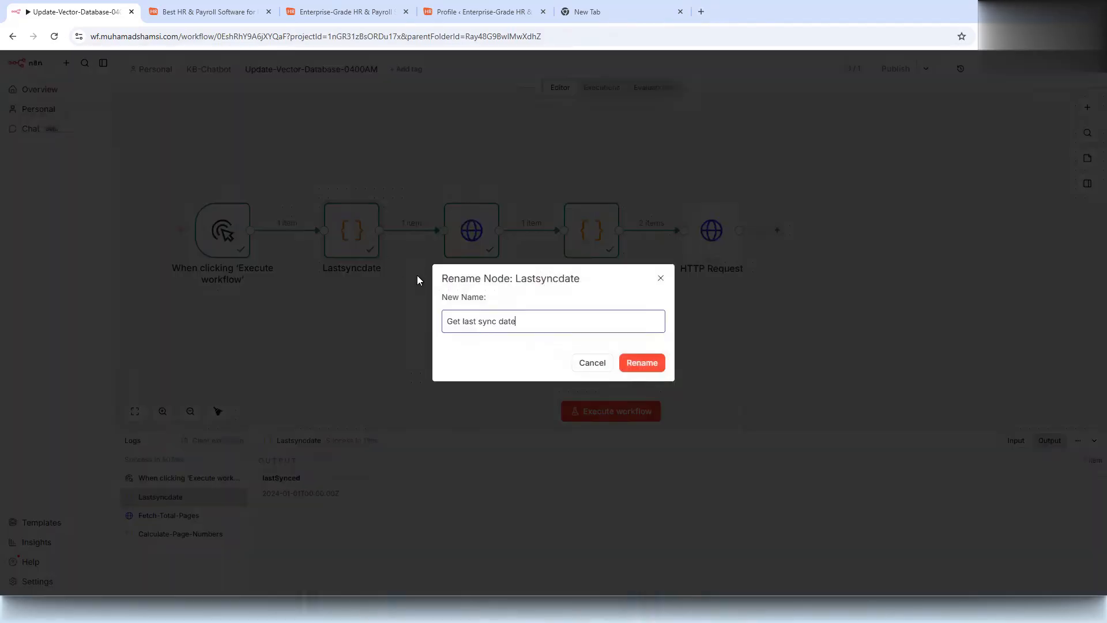
{"action": "left_click", "coordinate": [642, 362]}
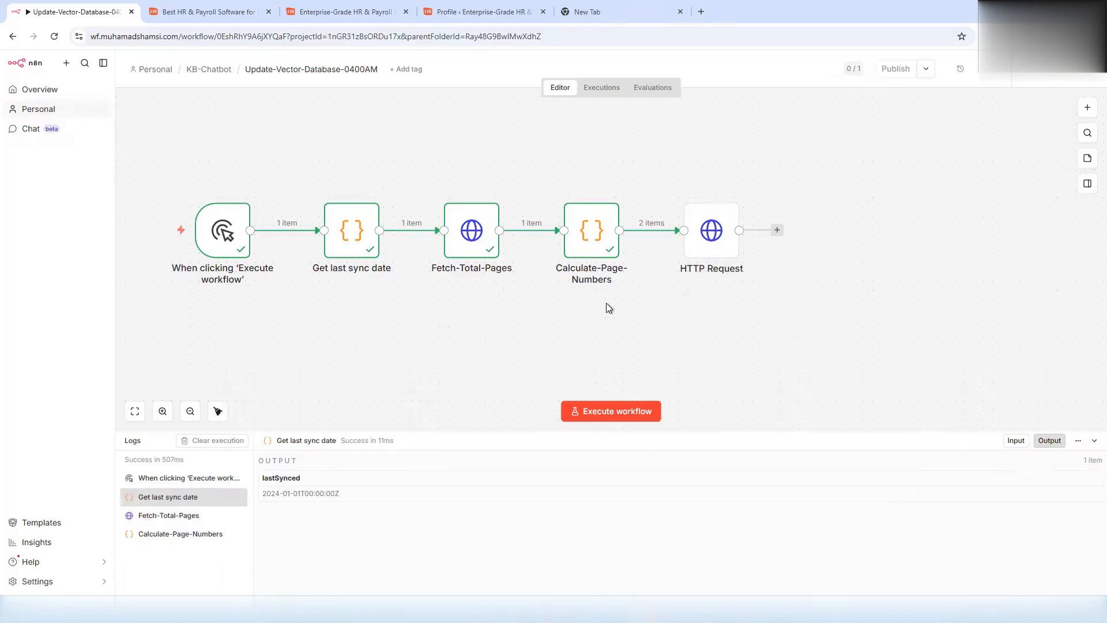
{"action": "double_click", "coordinate": [708, 236]}
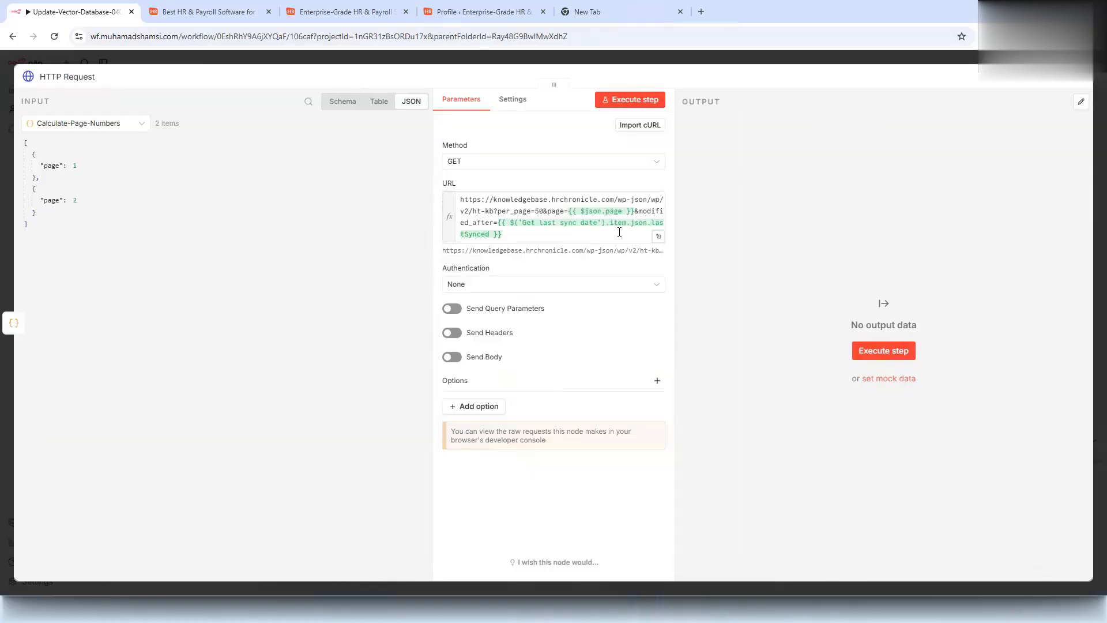
{"action": "left_click", "coordinate": [563, 235]}
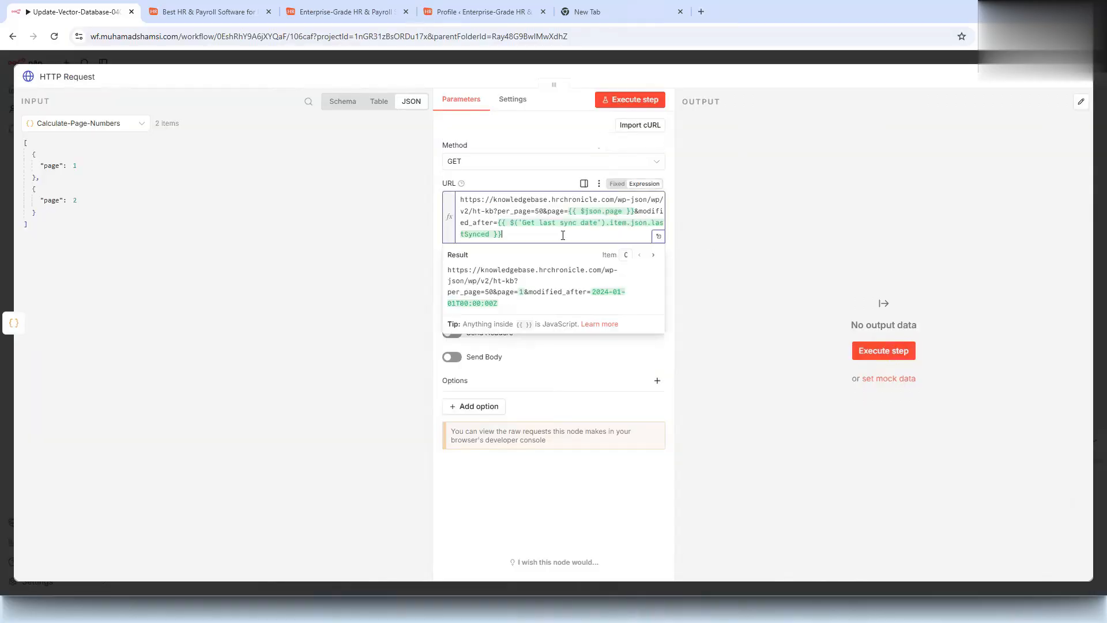
{"action": "left_click", "coordinate": [573, 475]}
- Authenticate the article request with the predefined Wordpress API credential and run it to fetch articles
{"action": "left_click", "coordinate": [505, 284]}
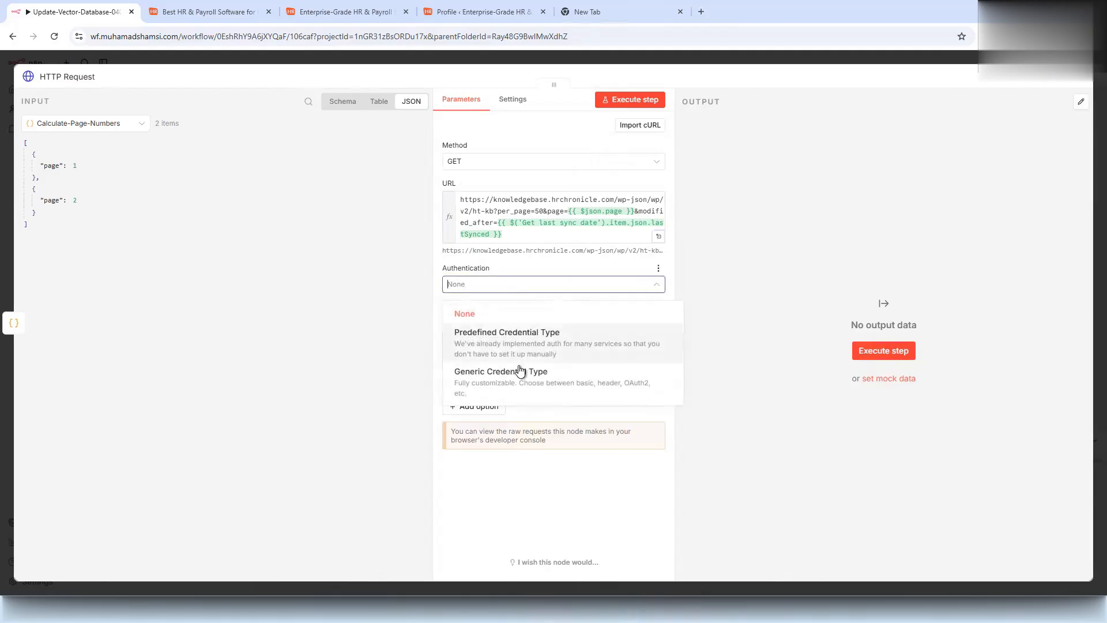
{"action": "left_click", "coordinate": [519, 376]}
{"action": "left_click", "coordinate": [494, 284]}
{"action": "left_click", "coordinate": [488, 332]}
{"action": "left_click", "coordinate": [486, 325]}
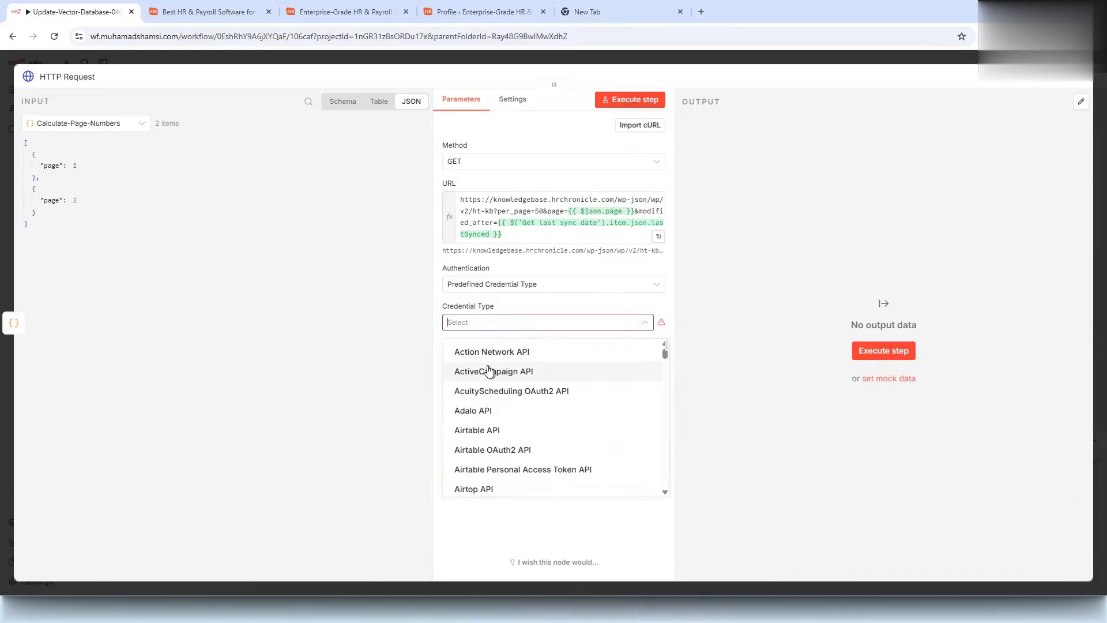
{"action": "type", "text": "work"}
{"action": "key", "text": "BackSpace"}
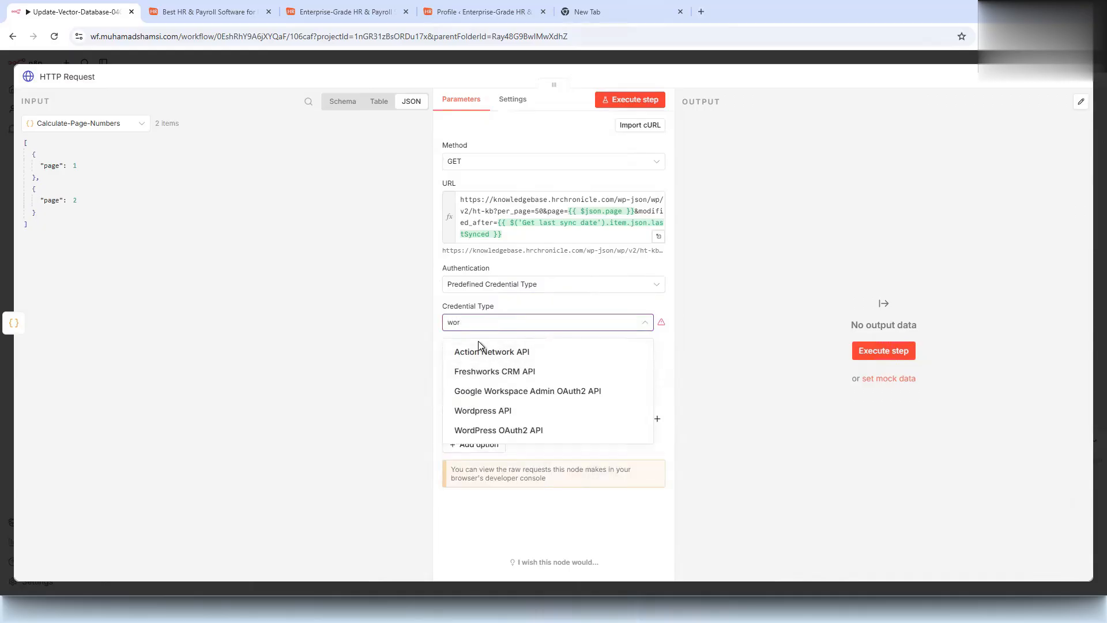
{"action": "type", "text": "d"}
{"action": "left_click", "coordinate": [487, 352]}
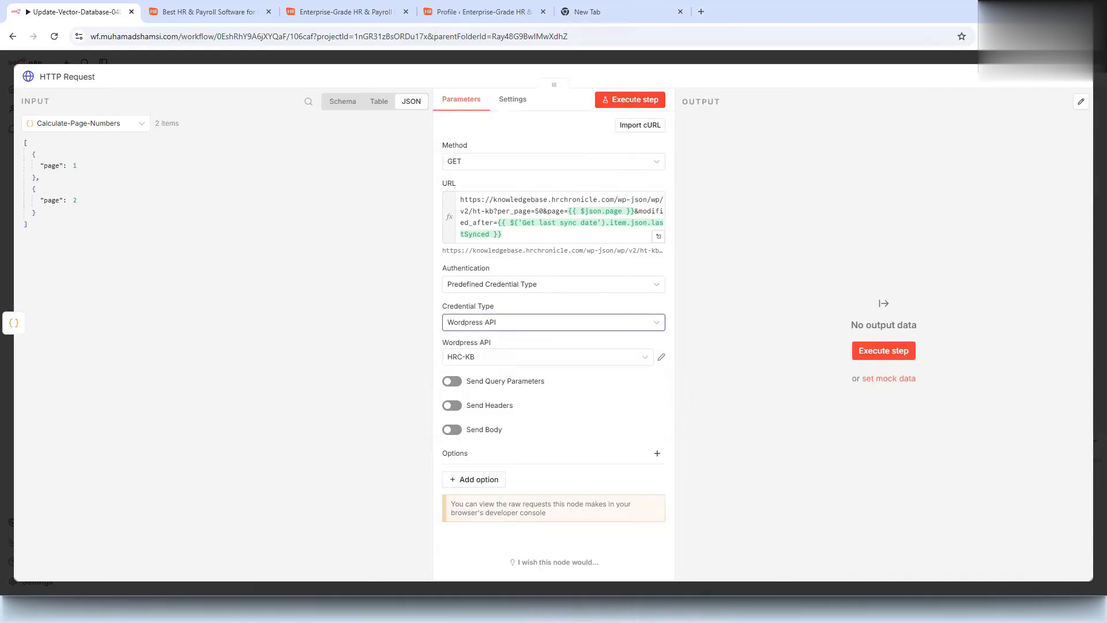
{"action": "left_click", "coordinate": [653, 94]}
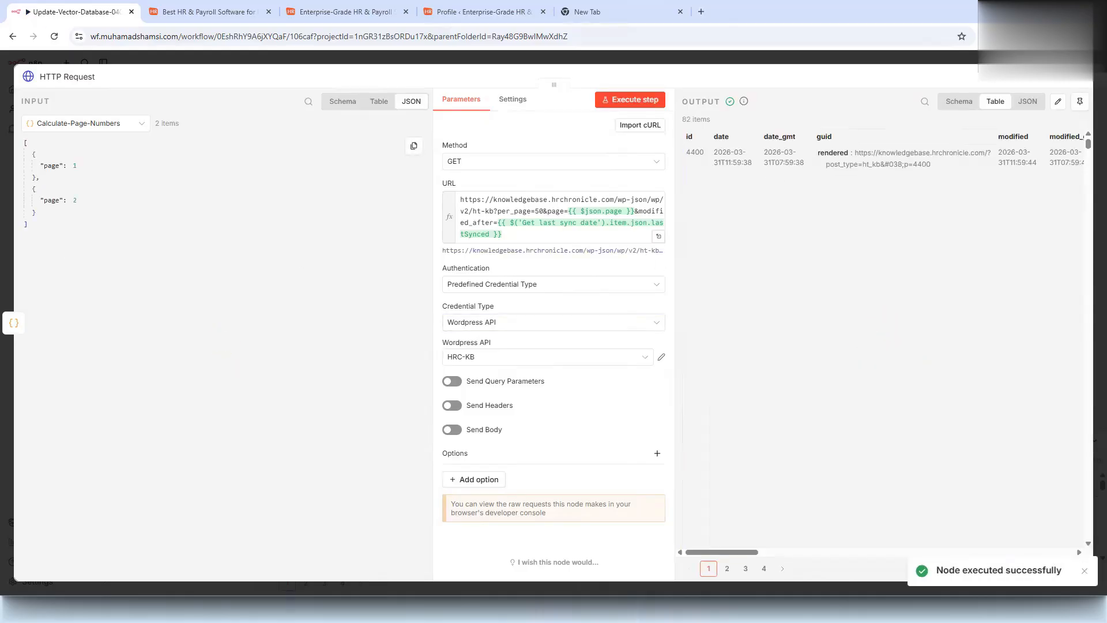
- Rename the nodes Fetch KB articles, Fetch total pages and Calculate page numbers
{"action": "left_click", "coordinate": [66, 76]}
{"action": "type", "text": "Fetch KB articles"}
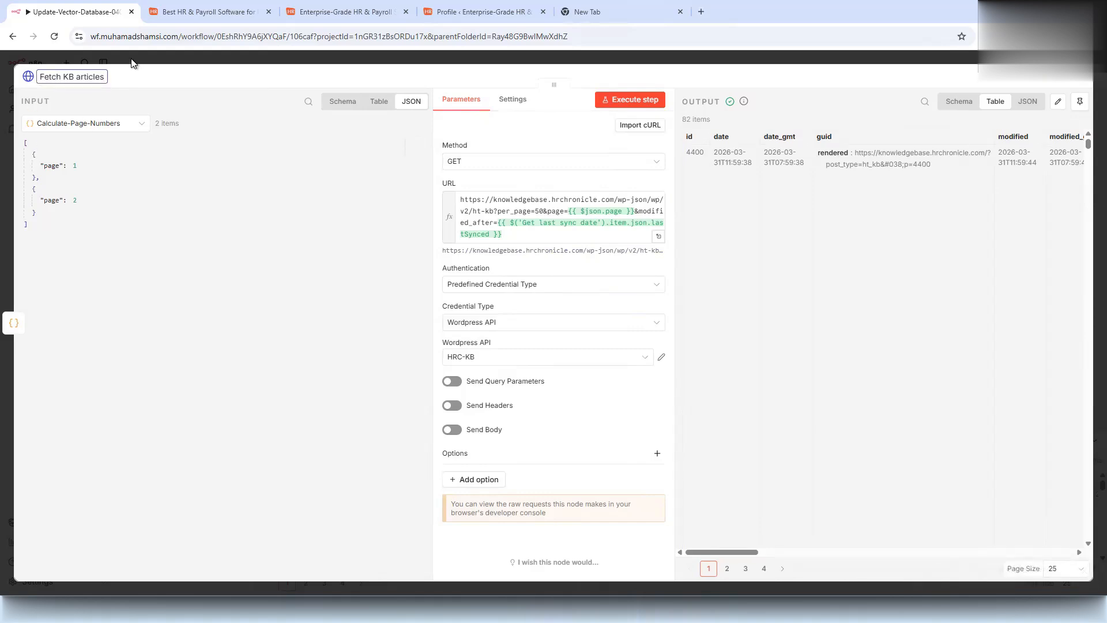
{"action": "left_click", "coordinate": [133, 64]}
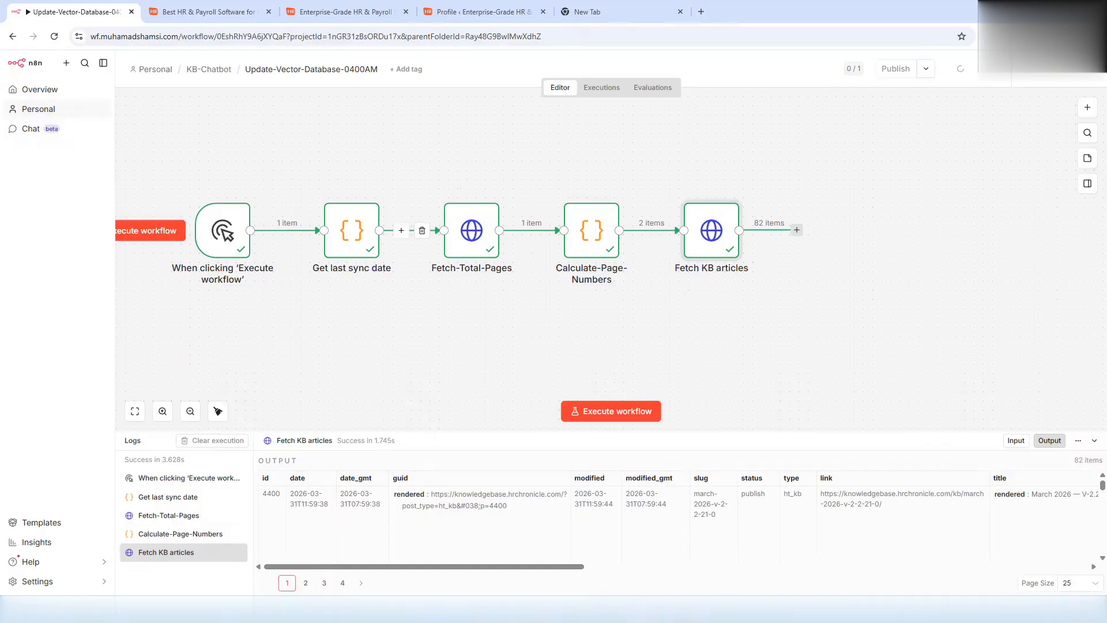
{"action": "left_click", "coordinate": [467, 251]}
{"action": "key", "text": "F2"}
{"action": "type", "text": "Fetch total pages"}
{"action": "left_click", "coordinate": [641, 362]}
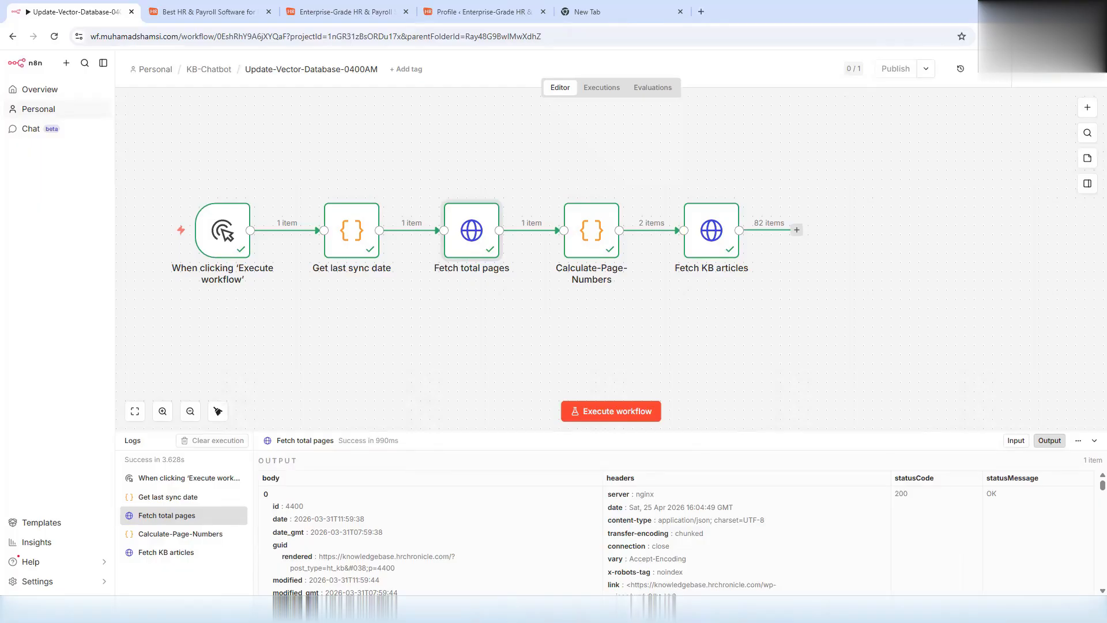
{"action": "left_click", "coordinate": [574, 233]}
{"action": "key", "text": "F2"}
{"action": "type", "text": "Calculate page numbers"}
{"action": "left_click", "coordinate": [647, 364]}
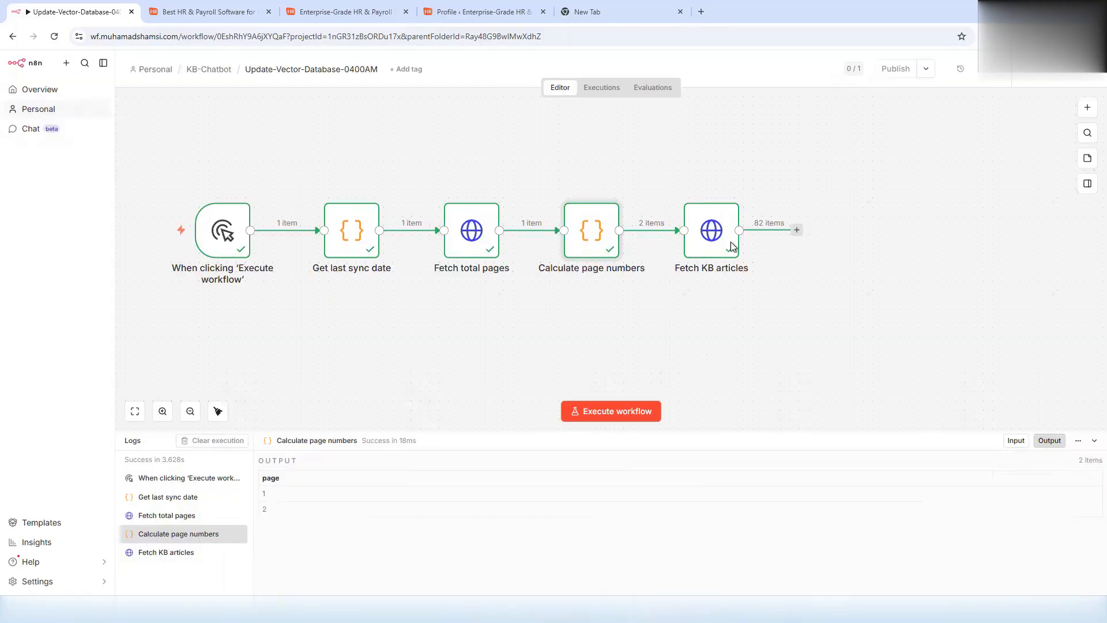
- Review the 82 articles returned by Fetch KB articles and make room after the last node
{"action": "double_click", "coordinate": [720, 236]}
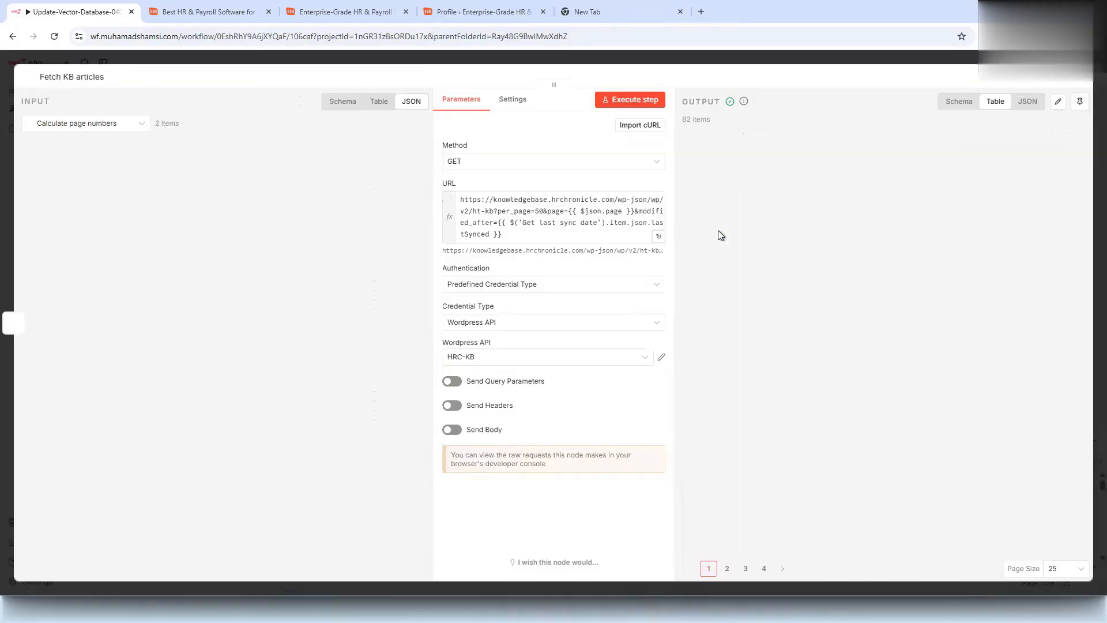
{"action": "scroll", "coordinate": [859, 362], "scroll_direction": "down", "scroll_amount": 5}
{"action": "left_click_drag", "start_coordinate": [742, 551], "coordinate": [880, 551]}
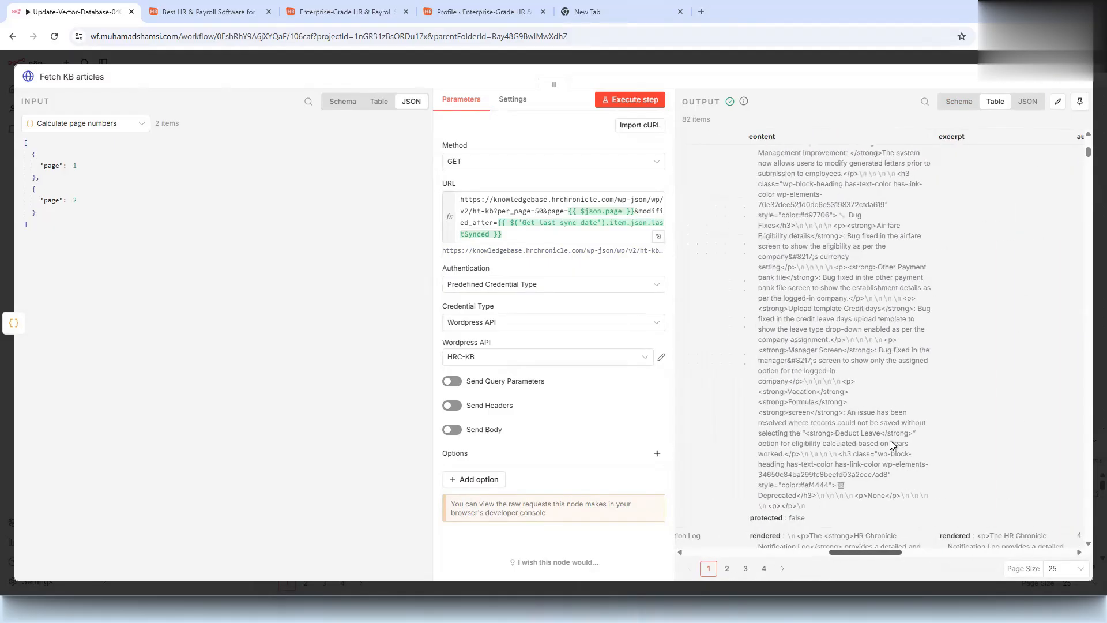
{"action": "scroll", "coordinate": [865, 392], "scroll_direction": "down", "scroll_amount": 5}
{"action": "scroll", "coordinate": [853, 311], "scroll_direction": "down", "scroll_amount": 3}
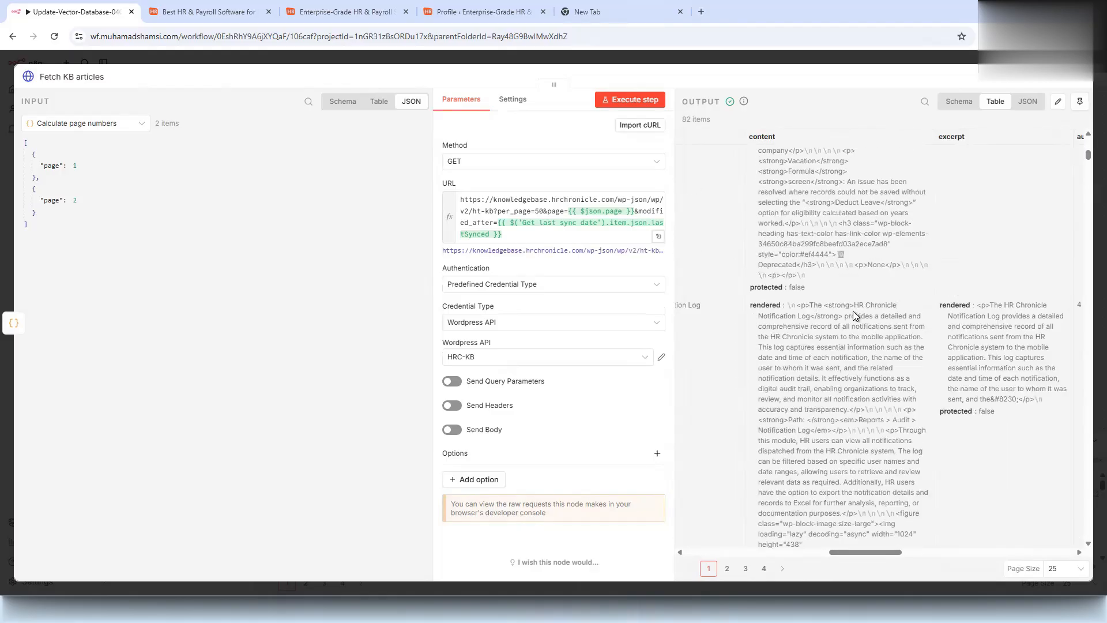
{"action": "left_click", "coordinate": [733, 60]}
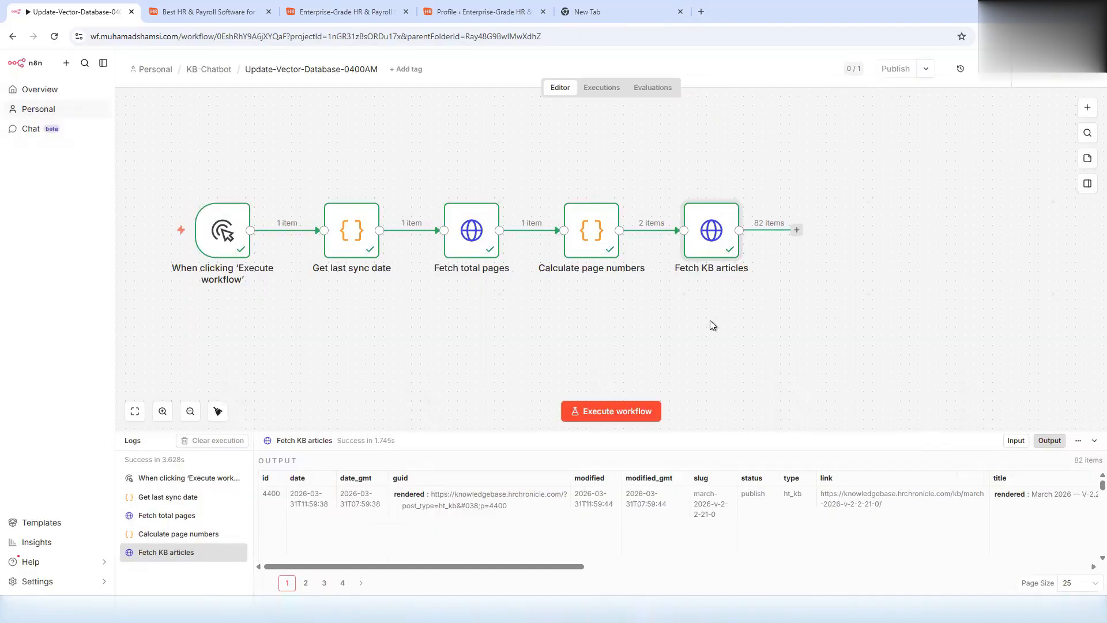
{"action": "scroll", "coordinate": [663, 319], "scroll_direction": "down", "scroll_amount": 1}
{"action": "left_click_drag", "start_coordinate": [706, 328], "coordinate": [568, 322]}
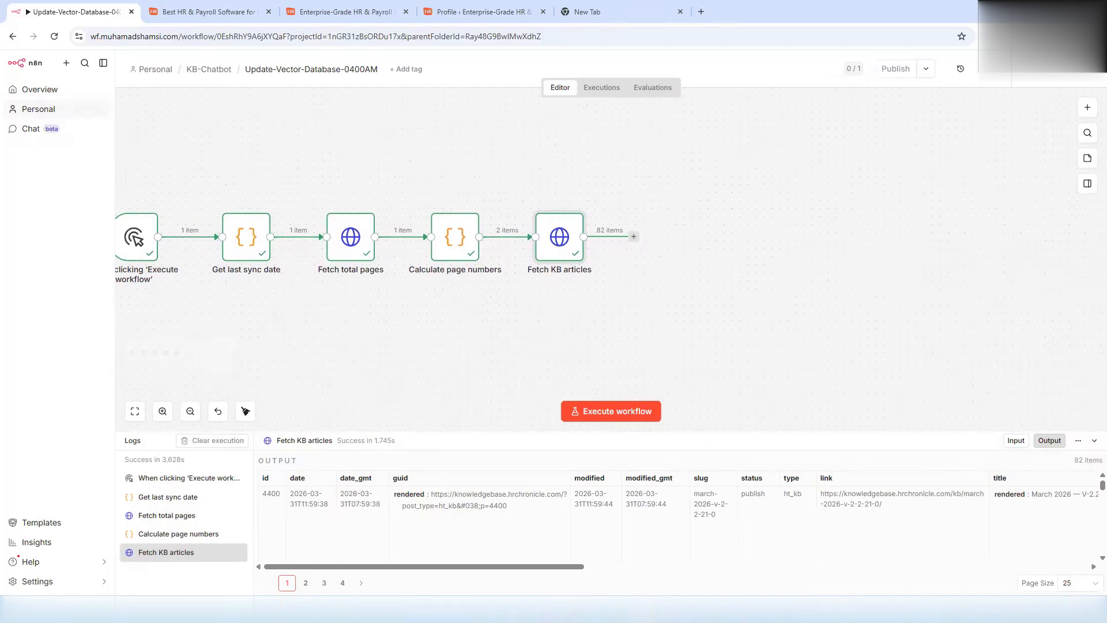
- Add a 'Clean HTML and format documents' JavaScript step with the cleaning script and run it on 82 articles
{"action": "left_click", "coordinate": [1087, 107]}
{"action": "type", "text": "code"}
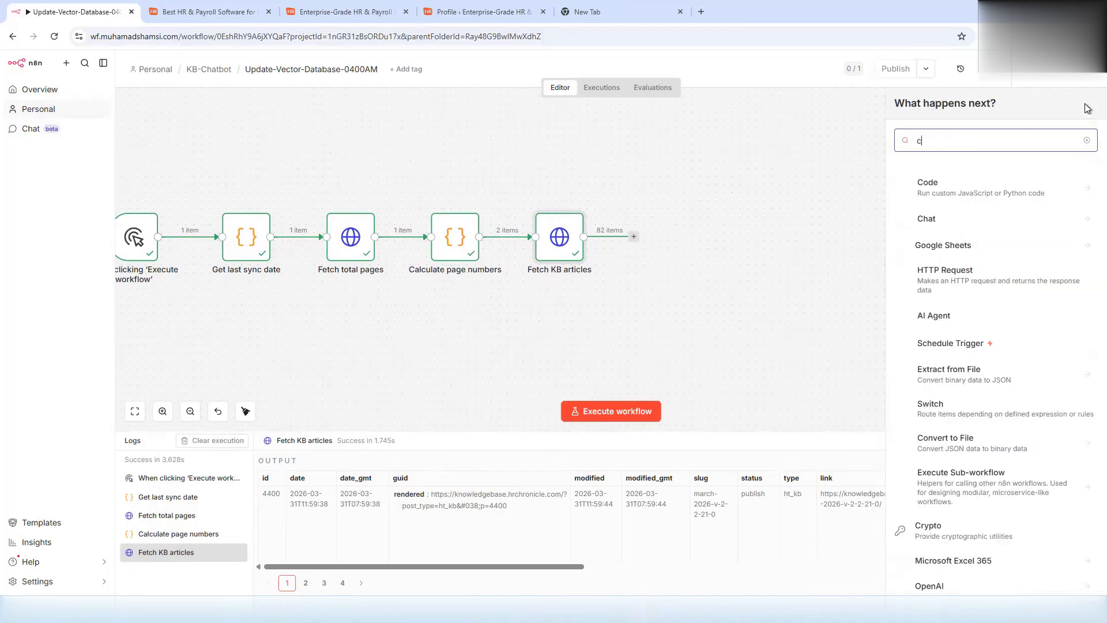
{"action": "key", "text": "Return"}
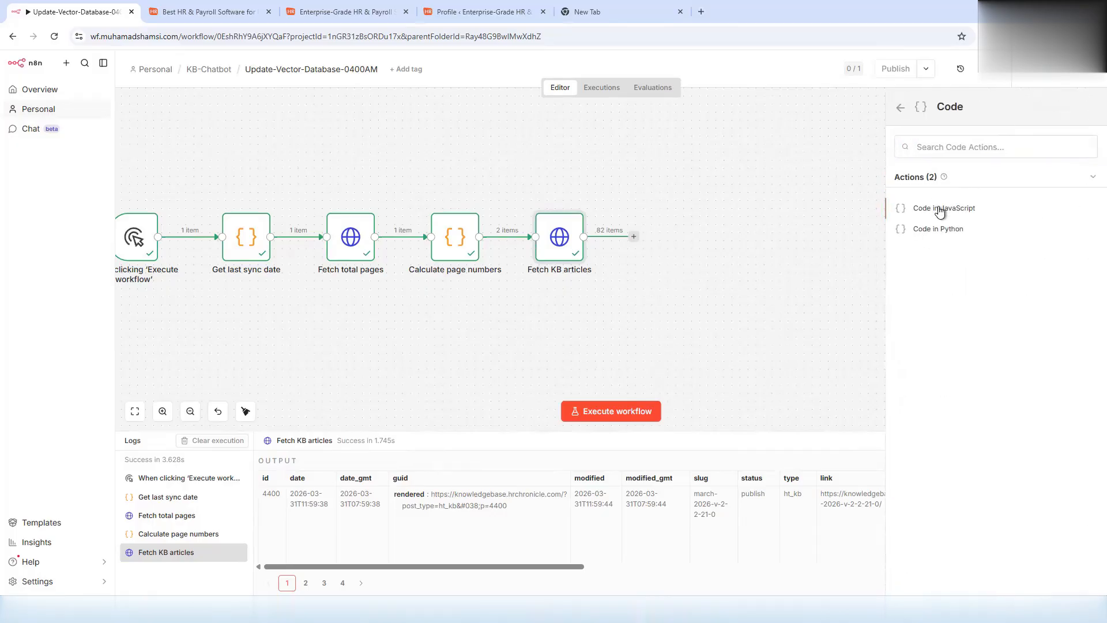
{"action": "left_click", "coordinate": [940, 209]}
{"action": "left_click", "coordinate": [98, 78]}
{"action": "type", "text": "Clean HTML and format documents"}
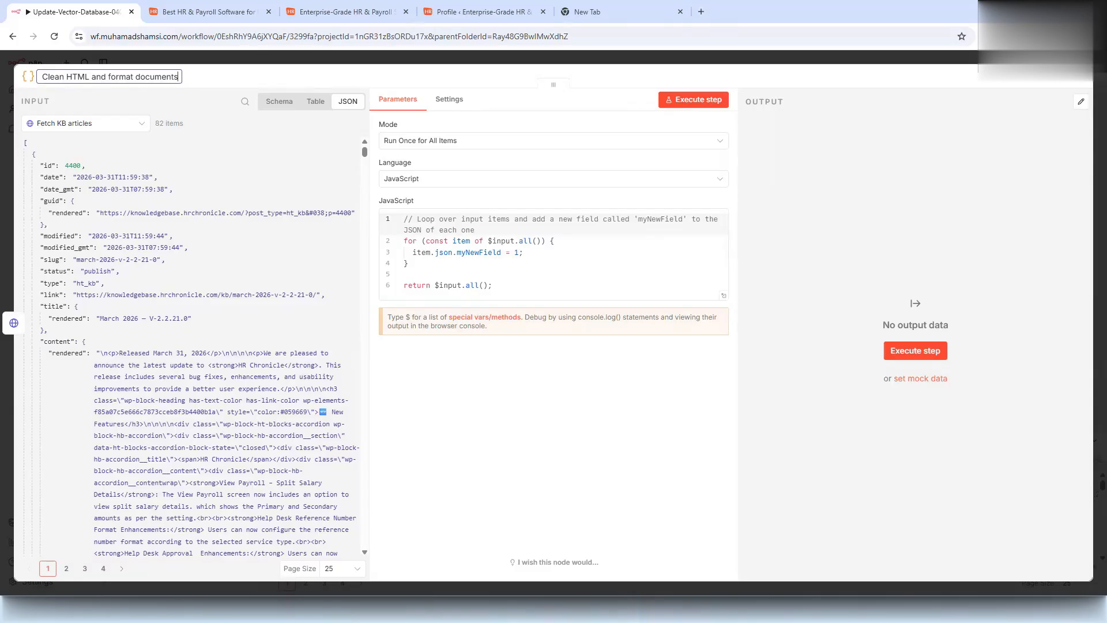
{"action": "left_click", "coordinate": [490, 263]}
{"action": "key", "text": "ctrl+a"}
{"action": "key", "text": "ctrl+v"}
{"action": "left_click", "coordinate": [704, 100]}
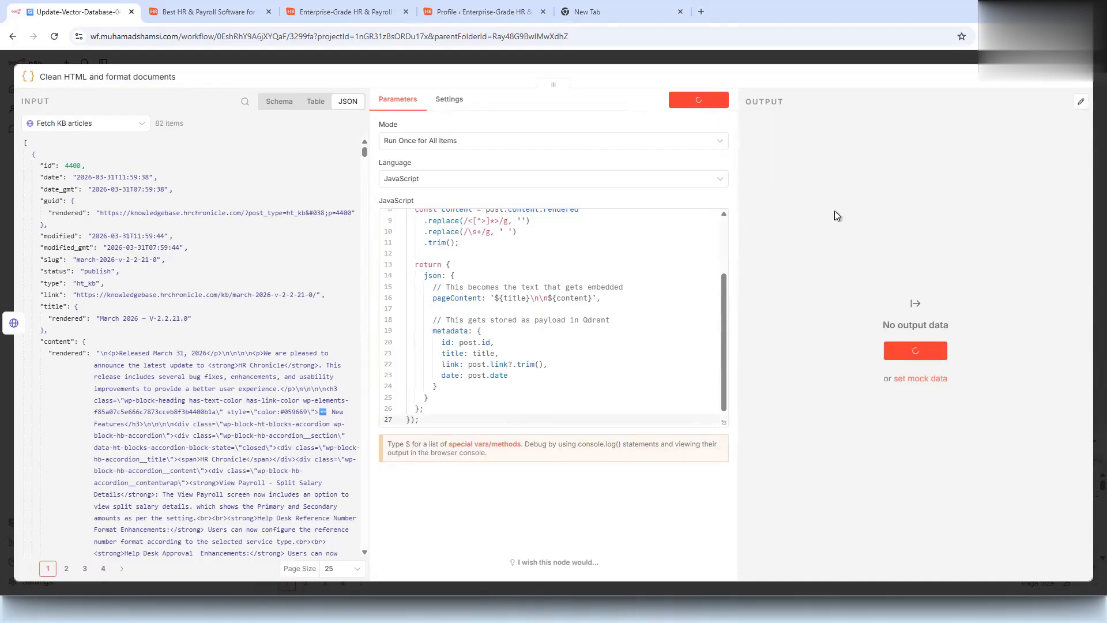
{"action": "scroll", "coordinate": [818, 214], "scroll_direction": "down", "scroll_amount": 10}
{"action": "scroll", "coordinate": [799, 252], "scroll_direction": "down", "scroll_amount": 10}
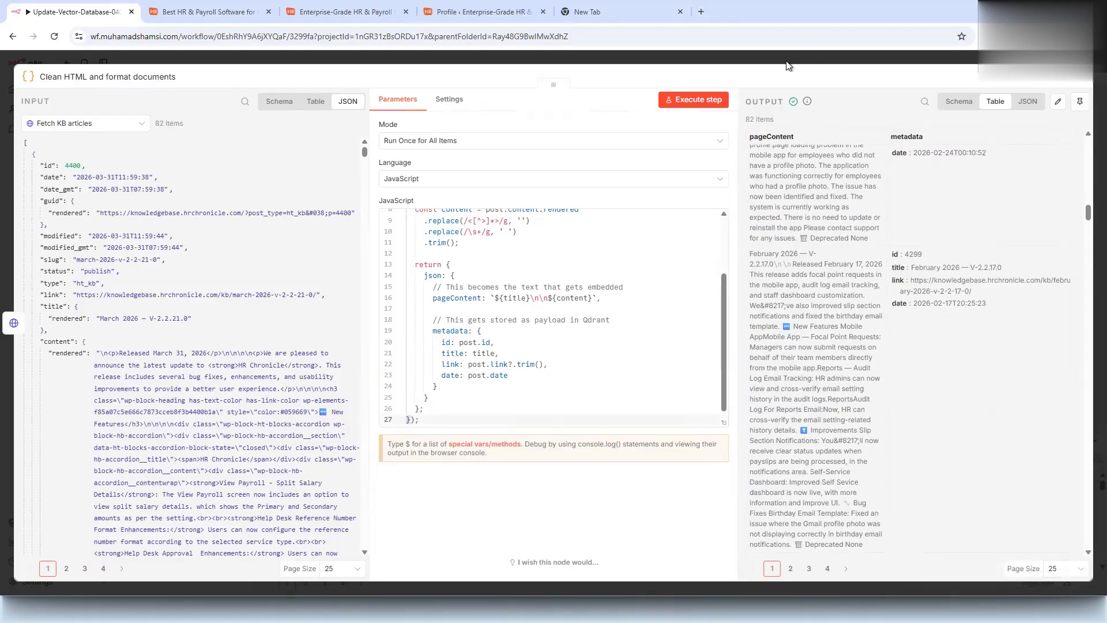
- Load the Qdrant dashboard at localhost:6333/dashboard
{"action": "left_click", "coordinate": [787, 62]}
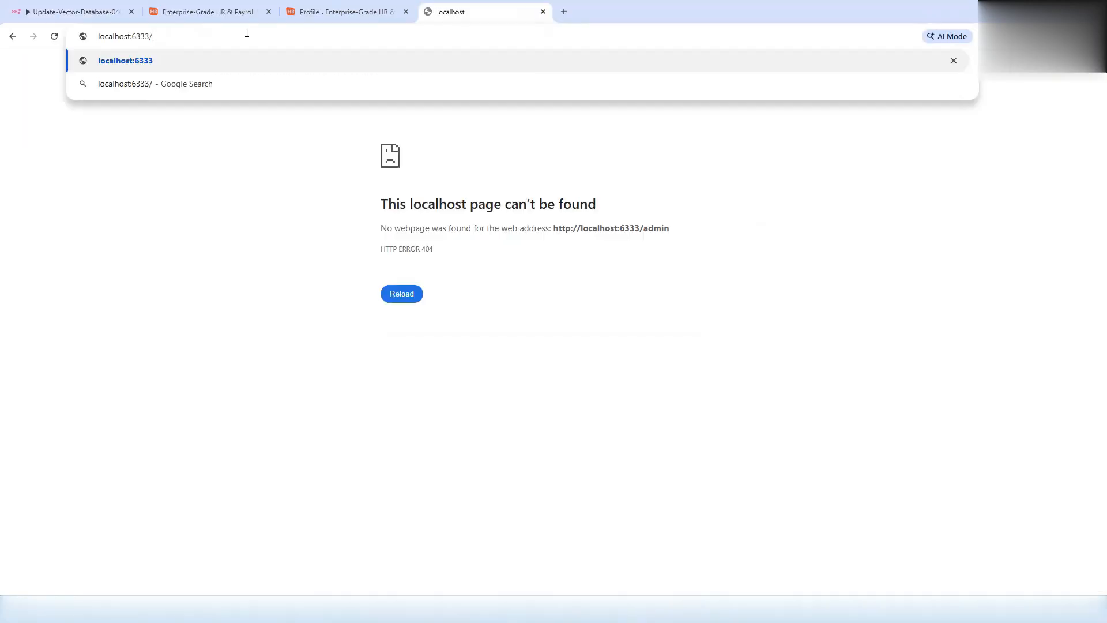
{"action": "type", "text": "dashboard"}
{"action": "key", "text": "Return"}
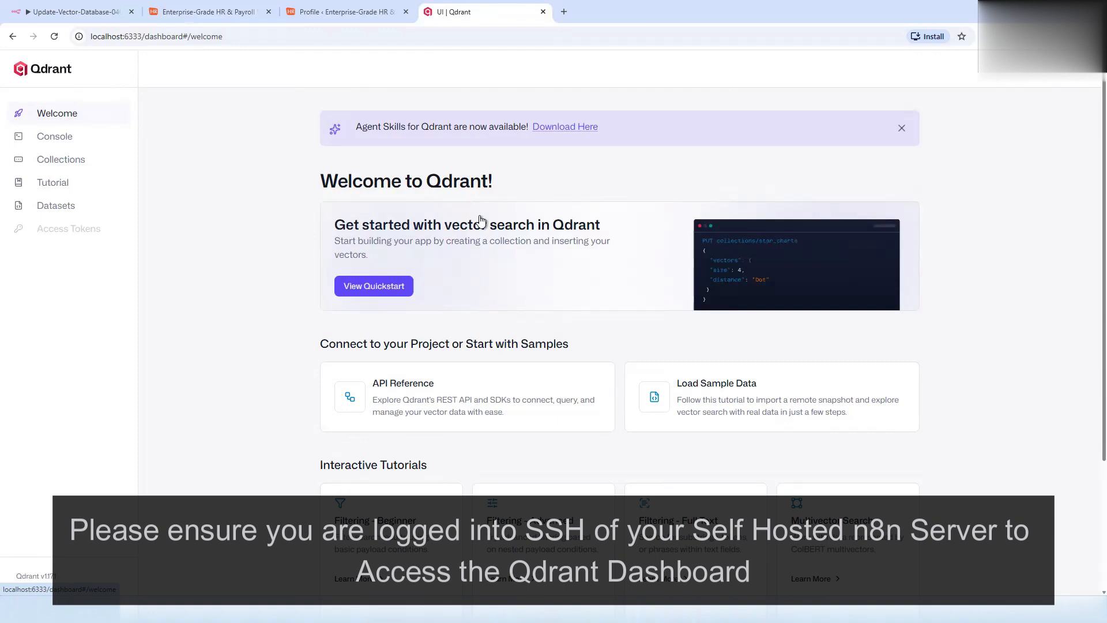
- Start a new Qdrant collection named hrc_kb_articles from the collections list
{"action": "left_click", "coordinate": [902, 129]}
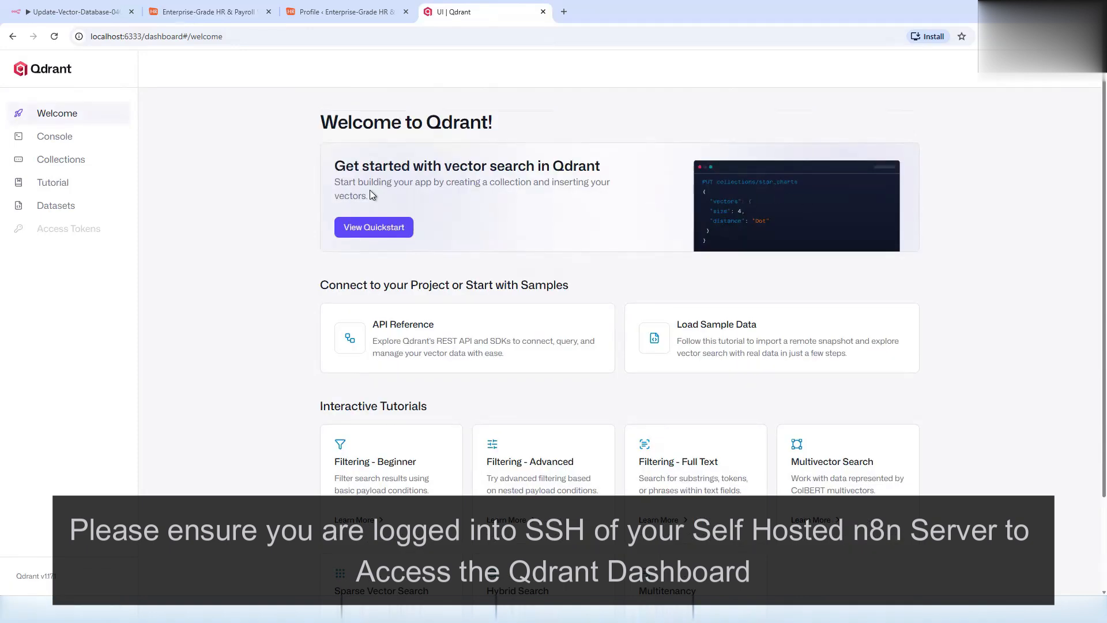
{"action": "left_click", "coordinate": [73, 163]}
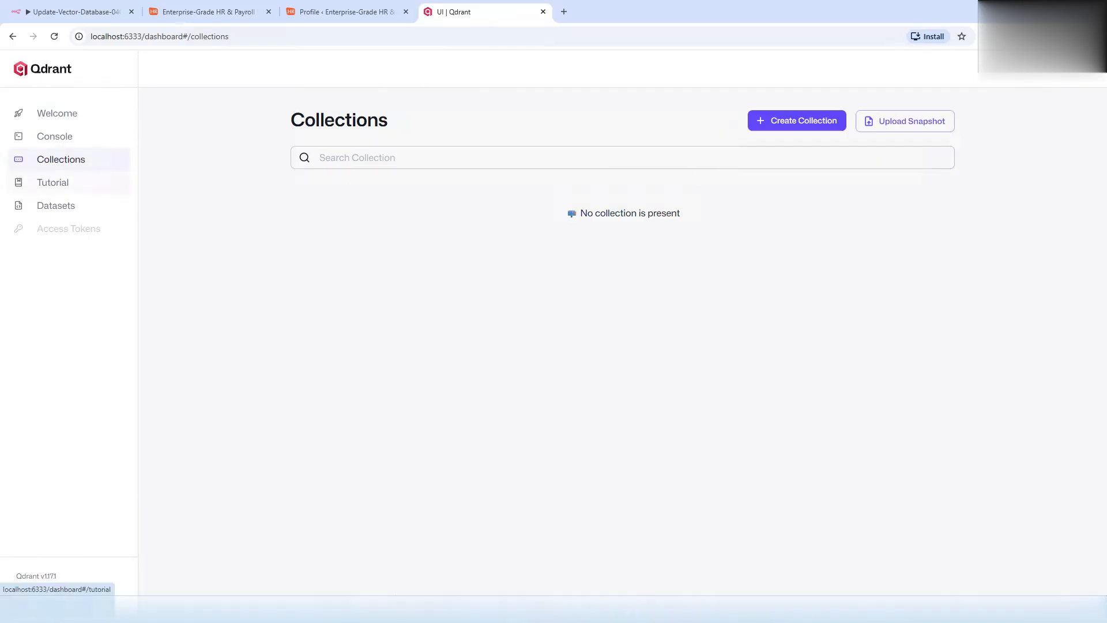
{"action": "left_click", "coordinate": [840, 123]}
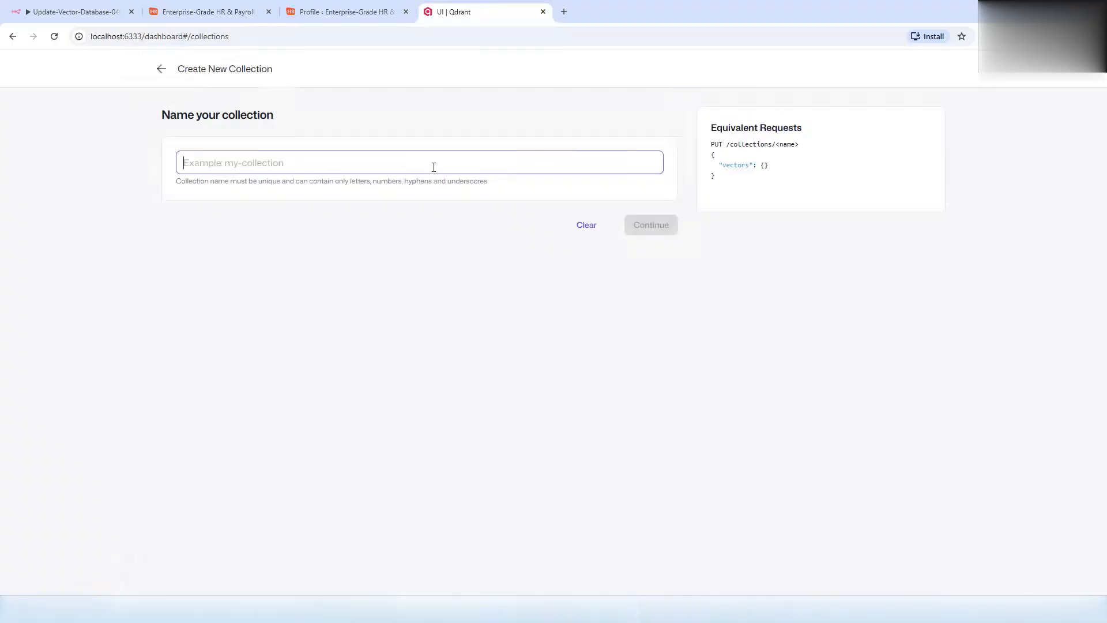
{"action": "type", "text": "hrc_kb_articles"}
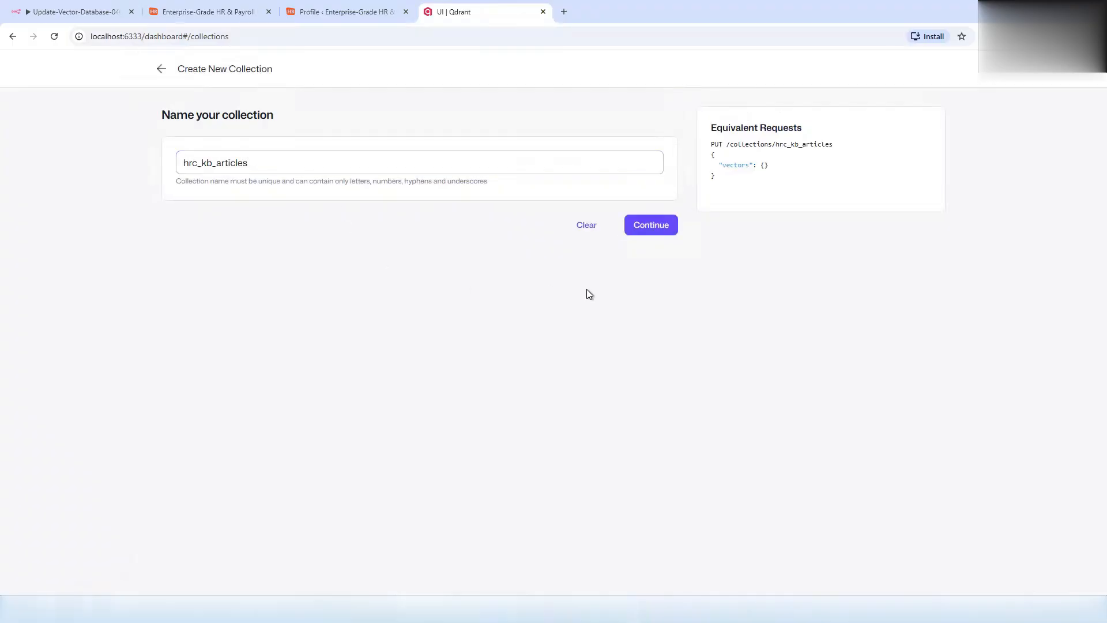
{"action": "left_click_drag", "start_coordinate": [250, 154], "coordinate": [118, 167]}
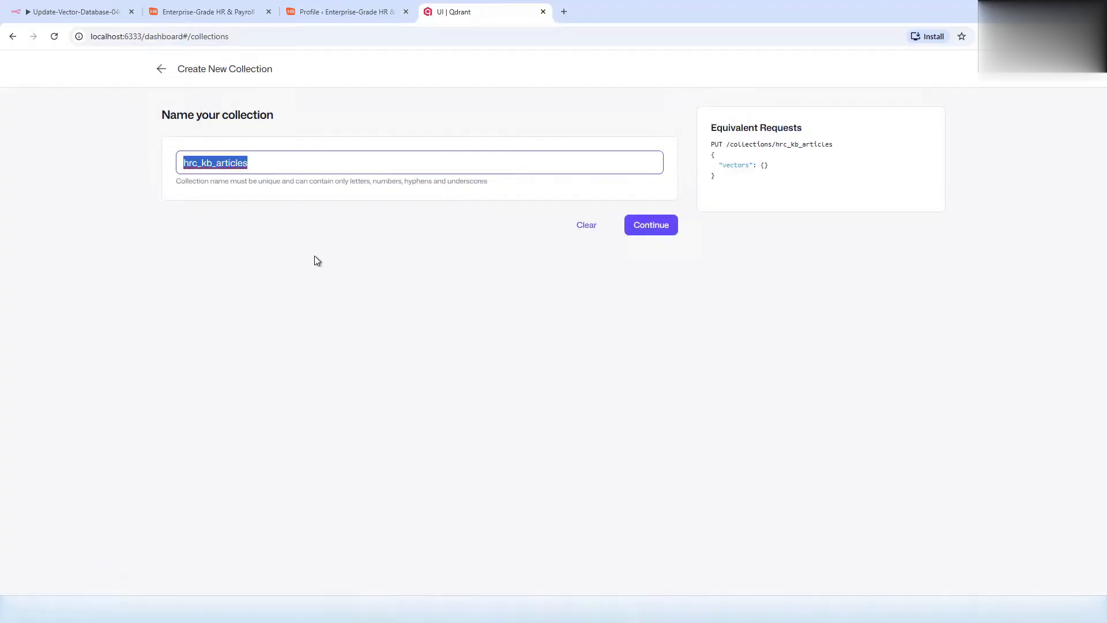
{"action": "left_click", "coordinate": [648, 225]}
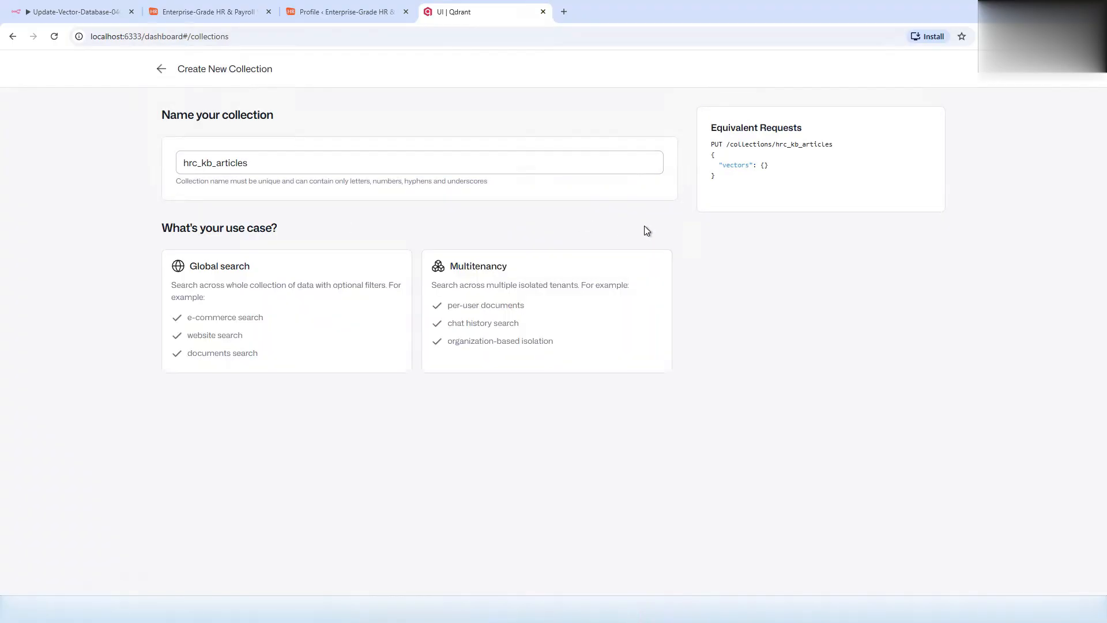
- Configure it for global search with a single 1536-dimension Cosine embedding and finish
{"action": "left_click", "coordinate": [297, 326]}
{"action": "left_click", "coordinate": [257, 483]}
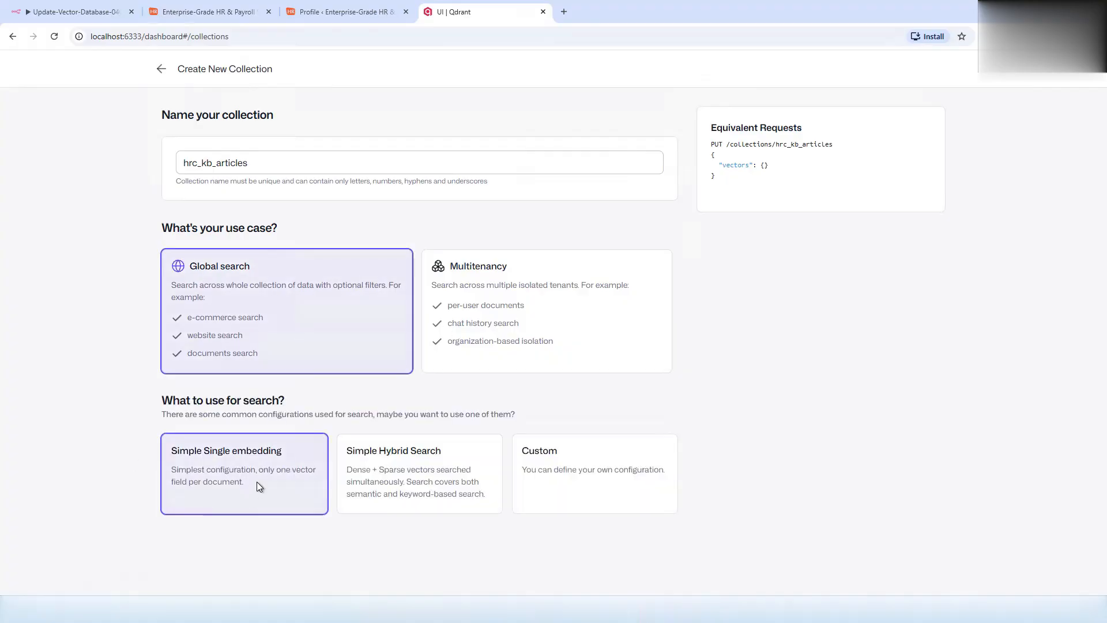
{"action": "left_click", "coordinate": [273, 503]}
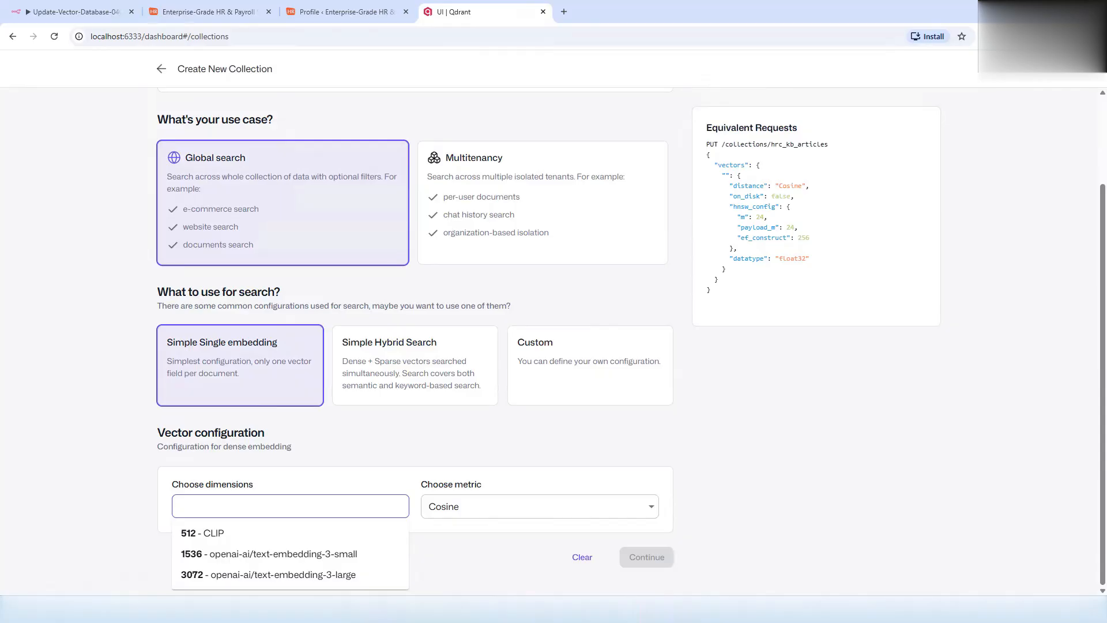
{"action": "left_click", "coordinate": [242, 553]}
{"action": "left_click", "coordinate": [450, 512]}
{"action": "left_click", "coordinate": [450, 510]}
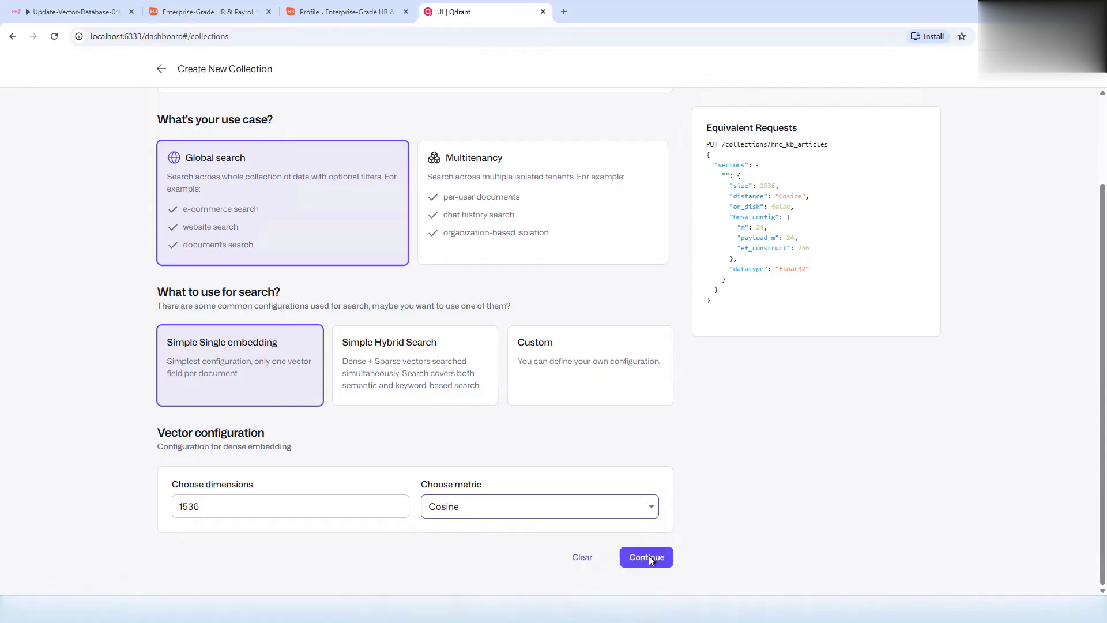
{"action": "left_click", "coordinate": [649, 556]}
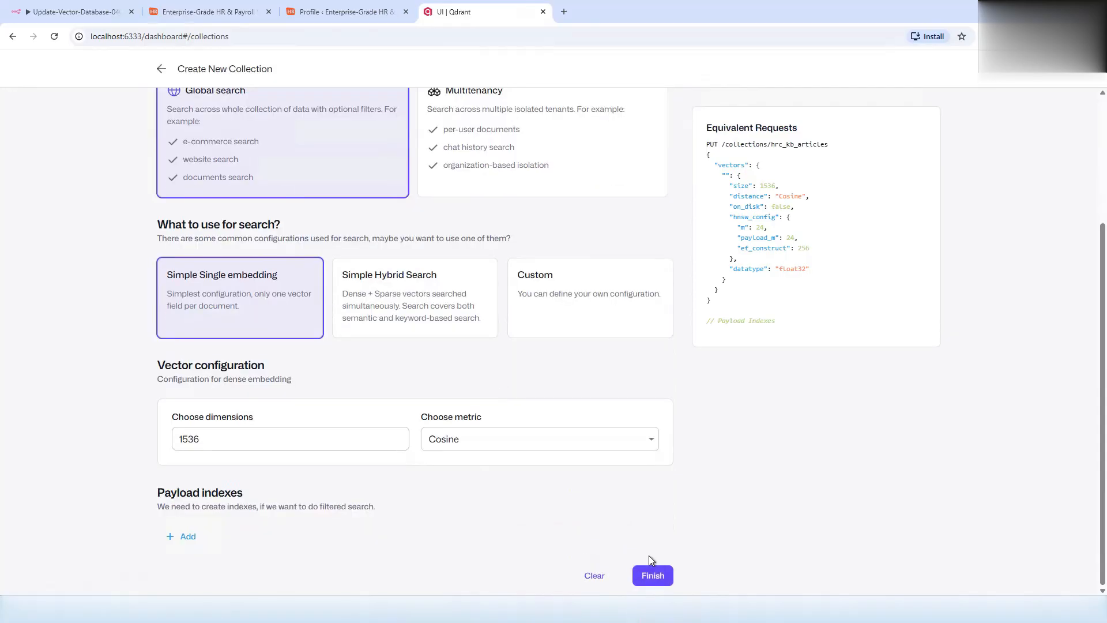
{"action": "left_click", "coordinate": [666, 580]}
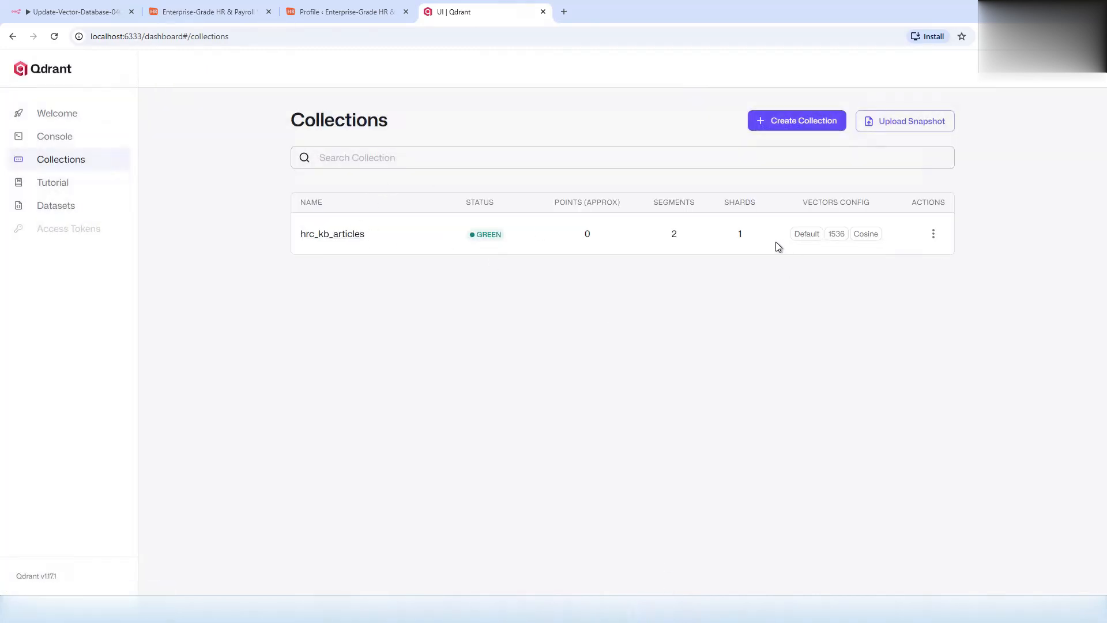
- Add a Qdrant Vector Store 'Add documents' node after the Clean HTML step
{"action": "left_click", "coordinate": [99, 12]}
{"action": "left_click", "coordinate": [738, 237]}
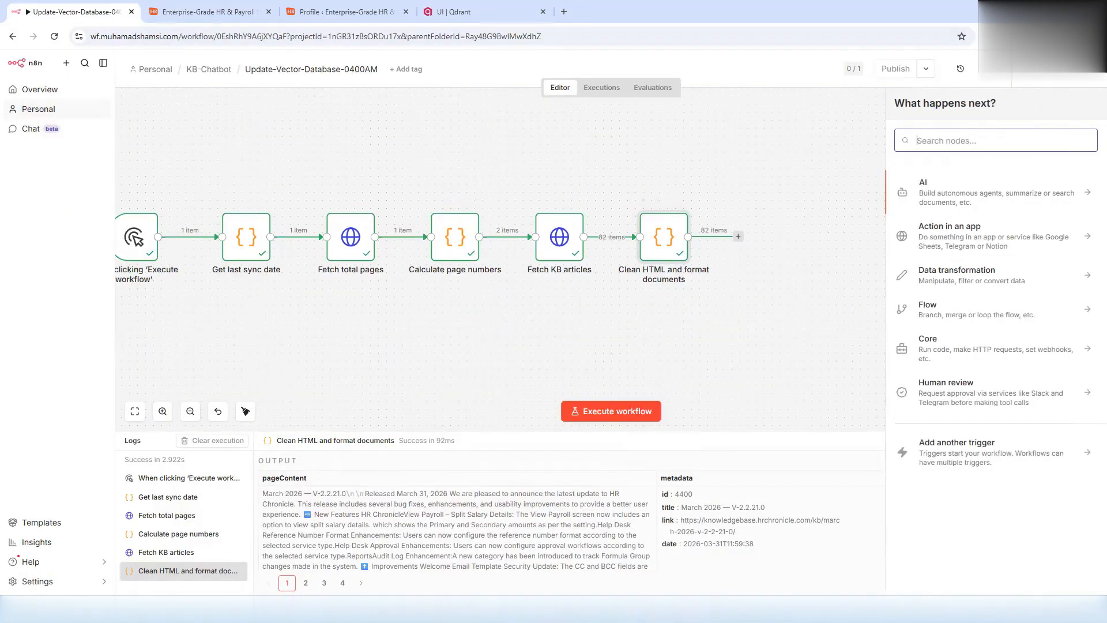
{"action": "type", "text": "qdr"}
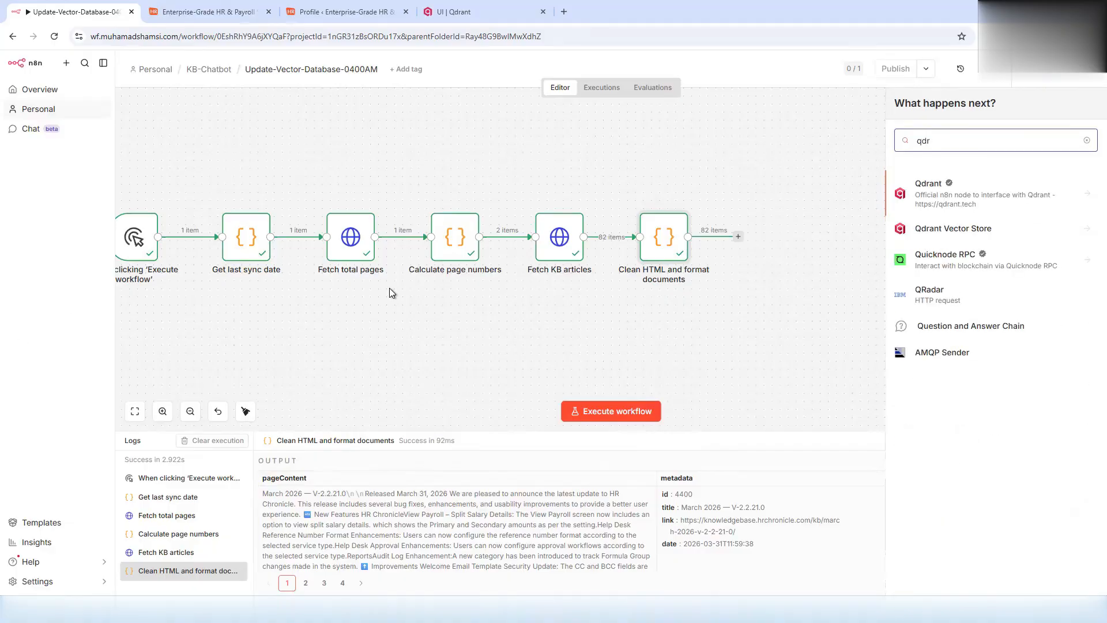
{"action": "left_click", "coordinate": [936, 232]}
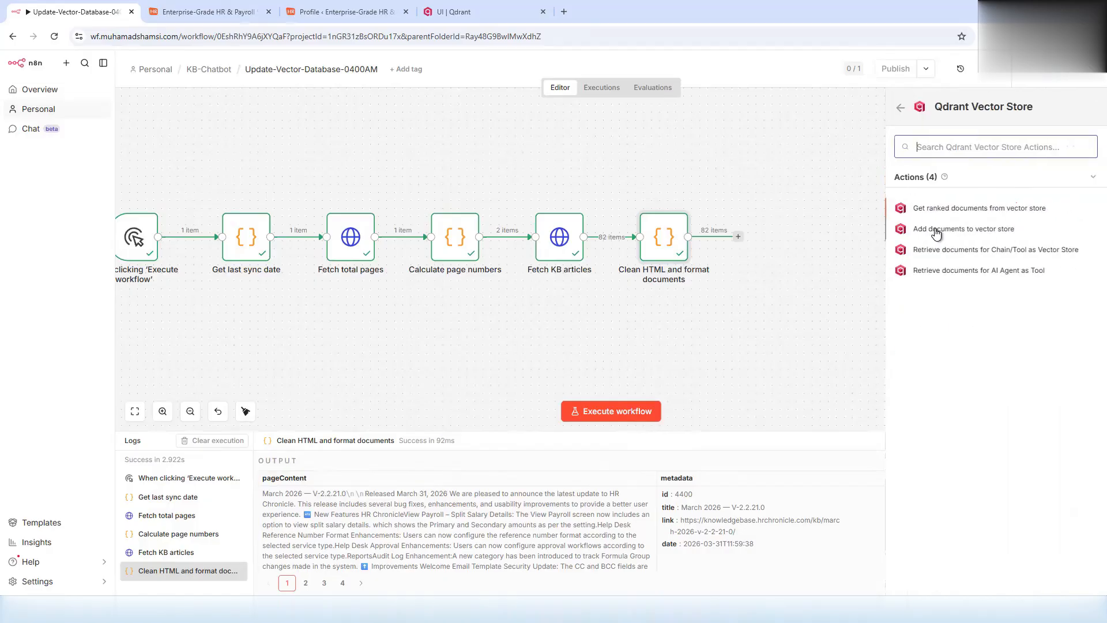
{"action": "left_click", "coordinate": [933, 233]}
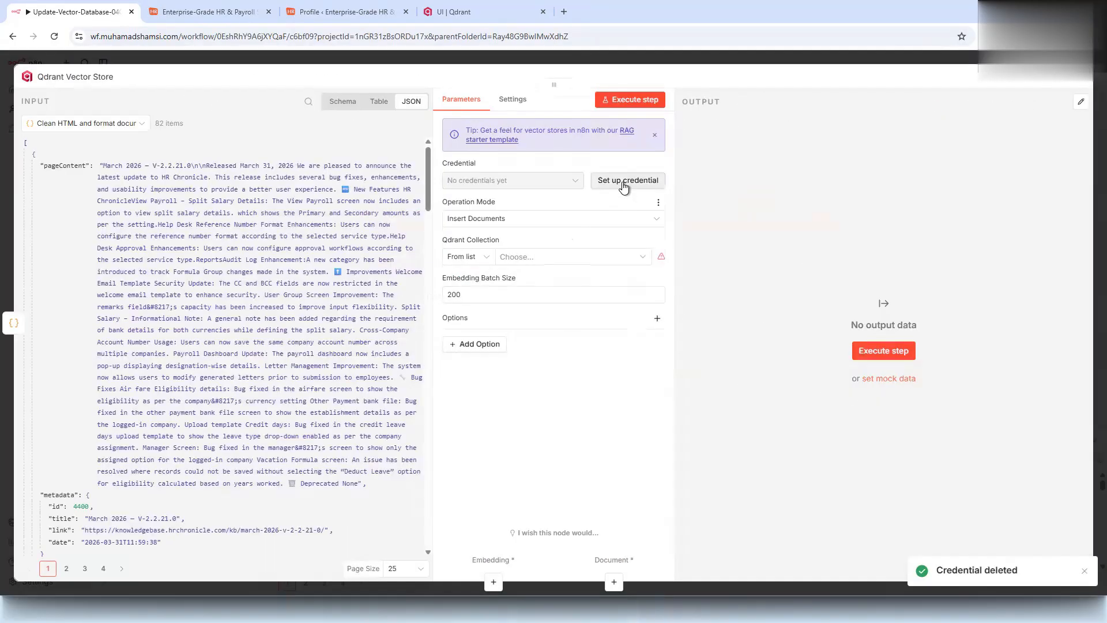
{"action": "left_click", "coordinate": [624, 183]}
{"action": "left_click", "coordinate": [365, 275]}
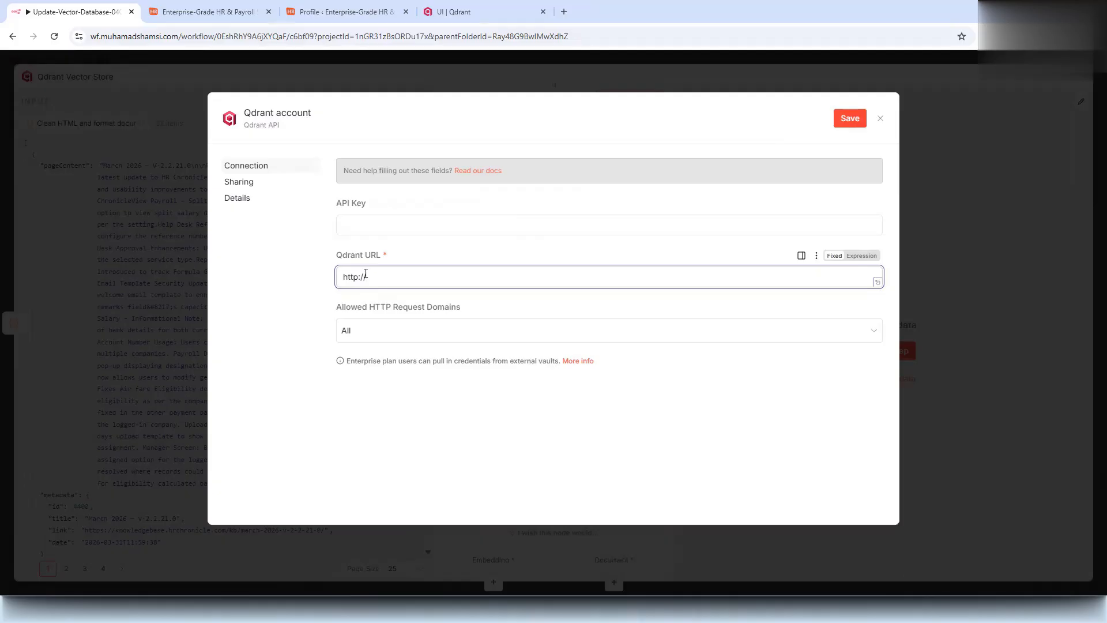
{"action": "type", "text": "http://qdrant:6333"}
{"action": "left_click", "coordinate": [368, 226]}
{"action": "left_click", "coordinate": [849, 118]}
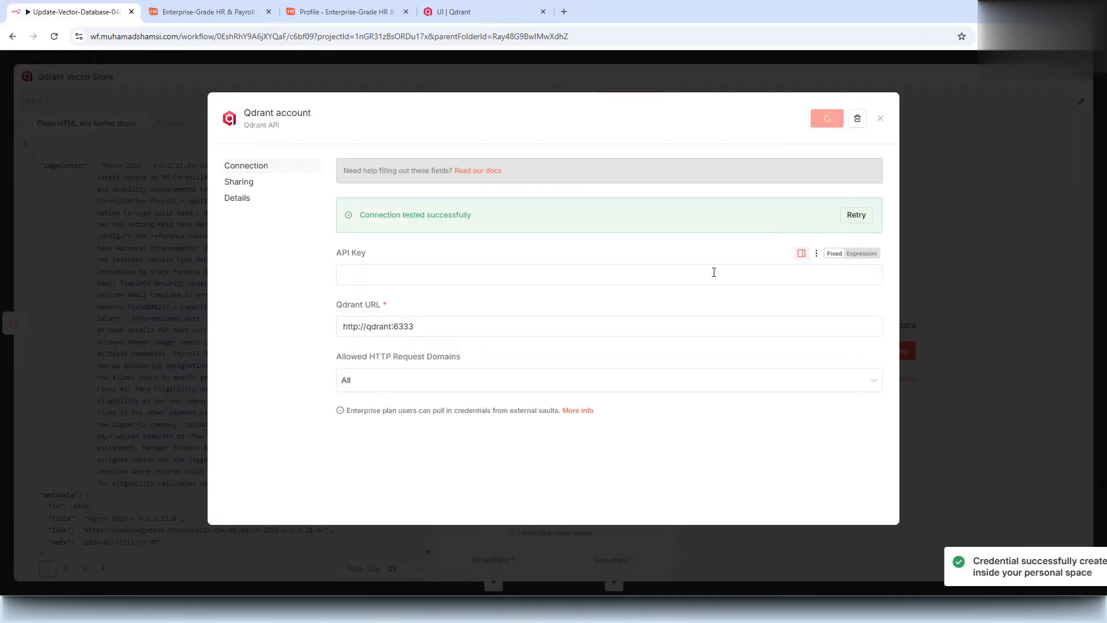
{"action": "triple_click", "coordinate": [438, 217]}
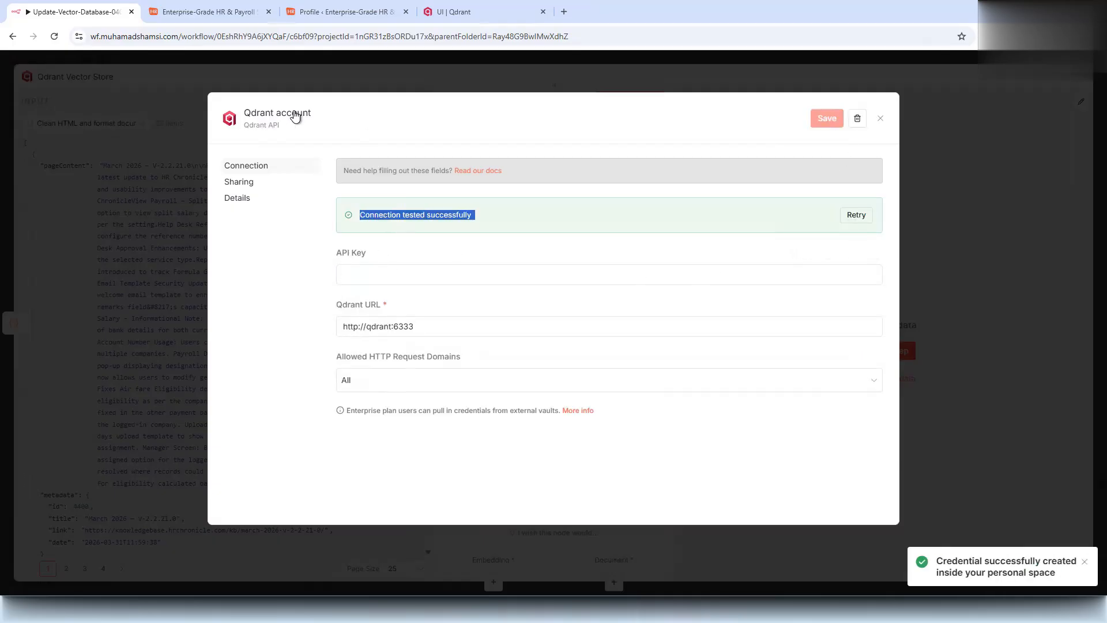
{"action": "left_click", "coordinate": [293, 112]}
{"action": "type", "text": "Qdrant"}
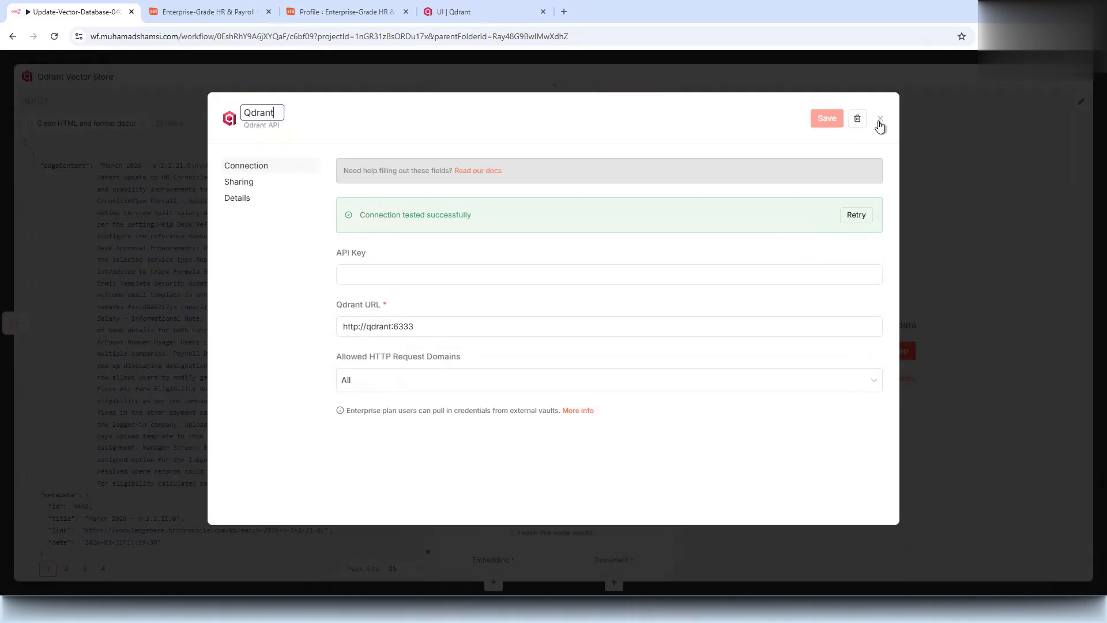
{"action": "left_click", "coordinate": [830, 121]}
- Attach an Embeddings OpenAI sub-node and start its OpenAI API key credential
{"action": "left_click", "coordinate": [879, 119]}
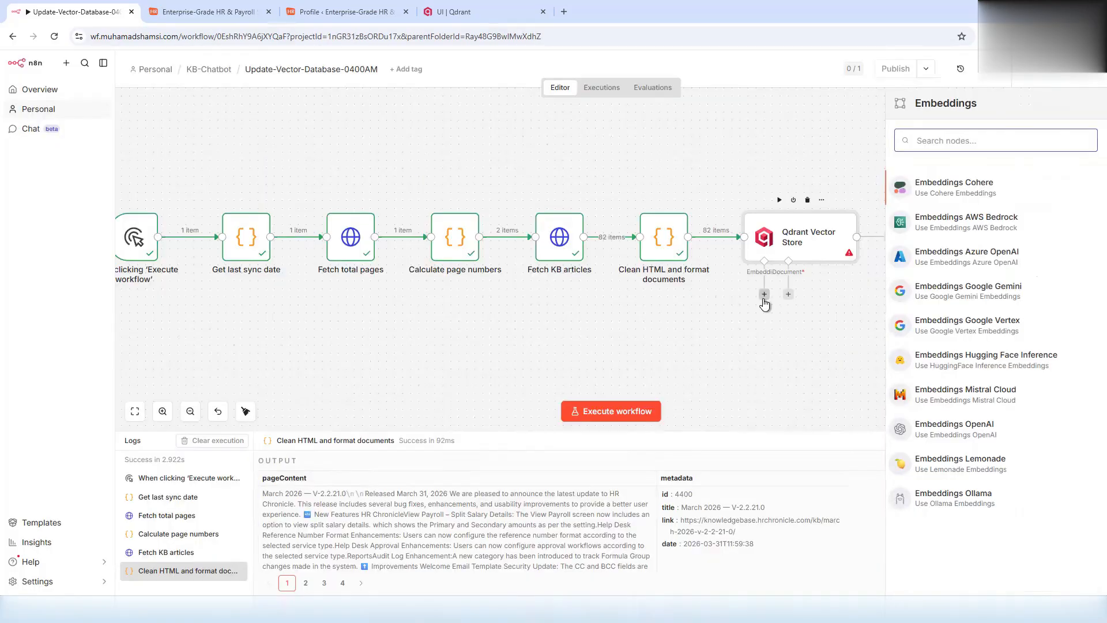
{"action": "left_click", "coordinate": [968, 430]}
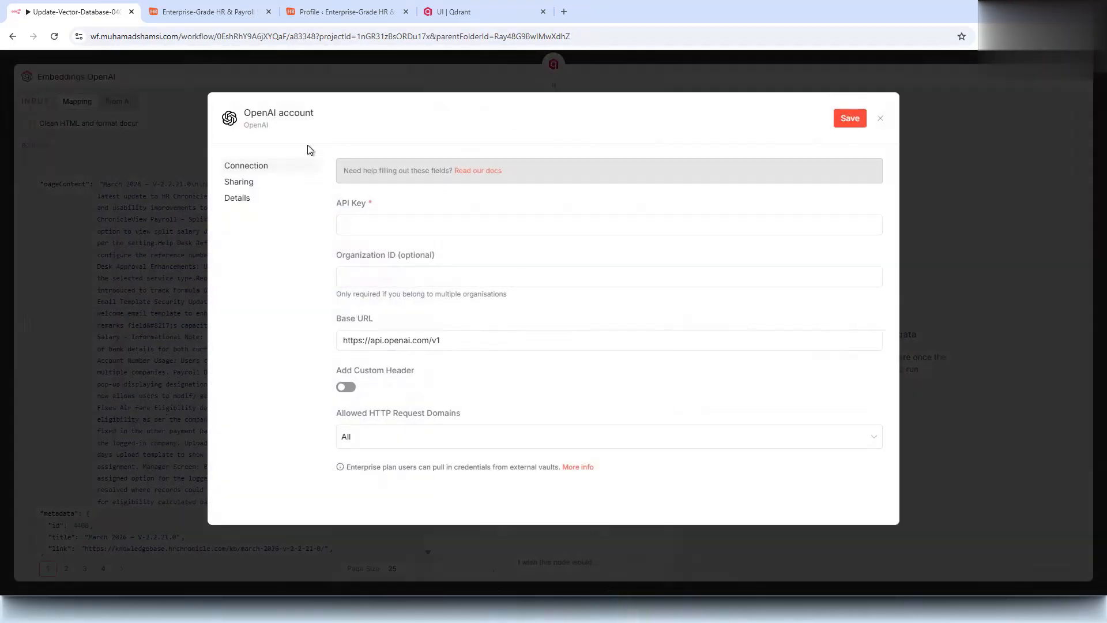
{"action": "left_click", "coordinate": [362, 223]}
{"action": "left_click", "coordinate": [304, 289]}
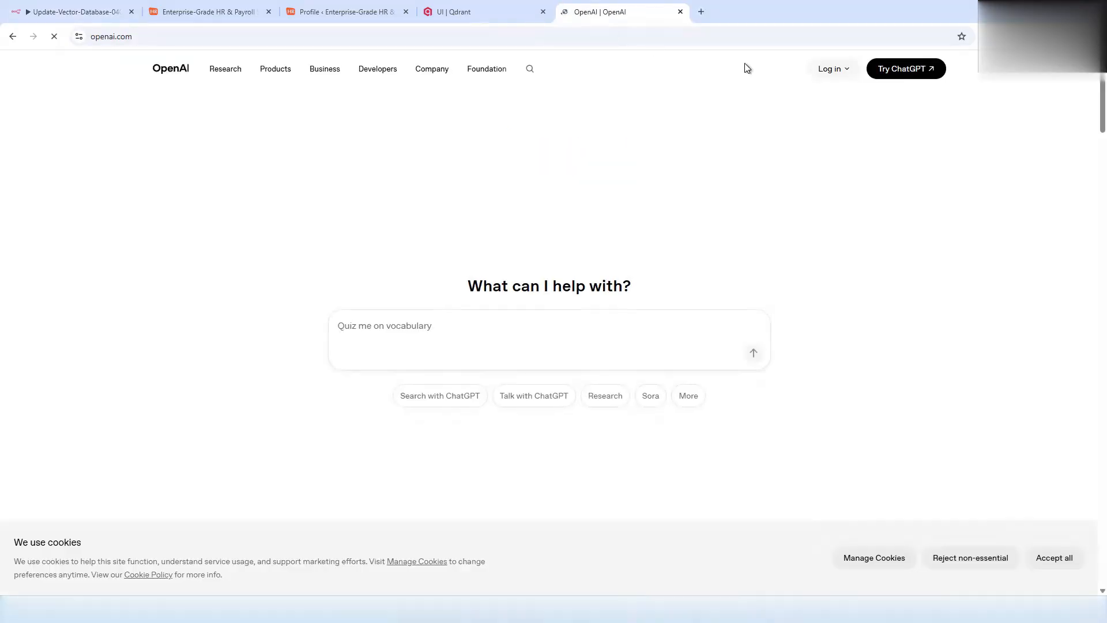
- Log in to the OpenAI API Platform and go to the organization's Project API keys list
{"action": "left_click", "coordinate": [830, 69]}
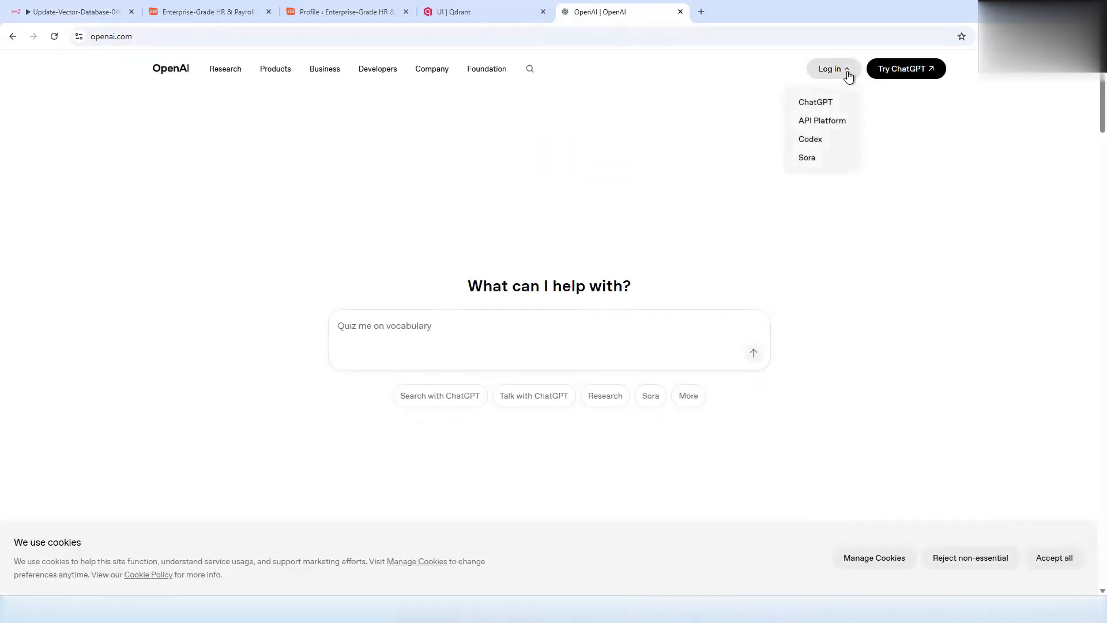
{"action": "left_click", "coordinate": [825, 105]}
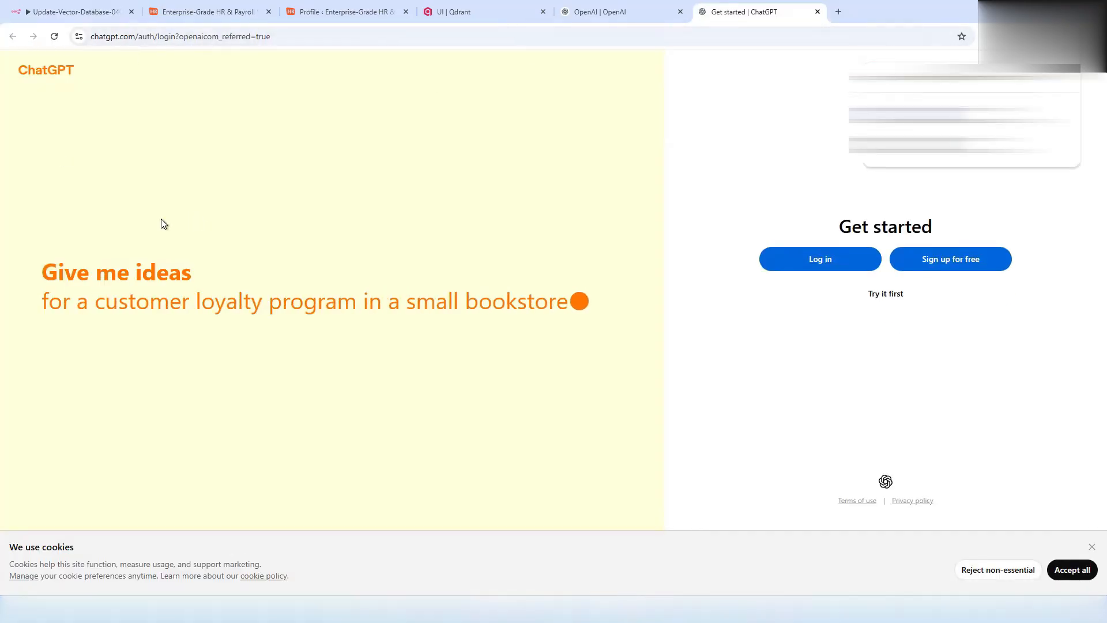
{"action": "left_click", "coordinate": [819, 13]}
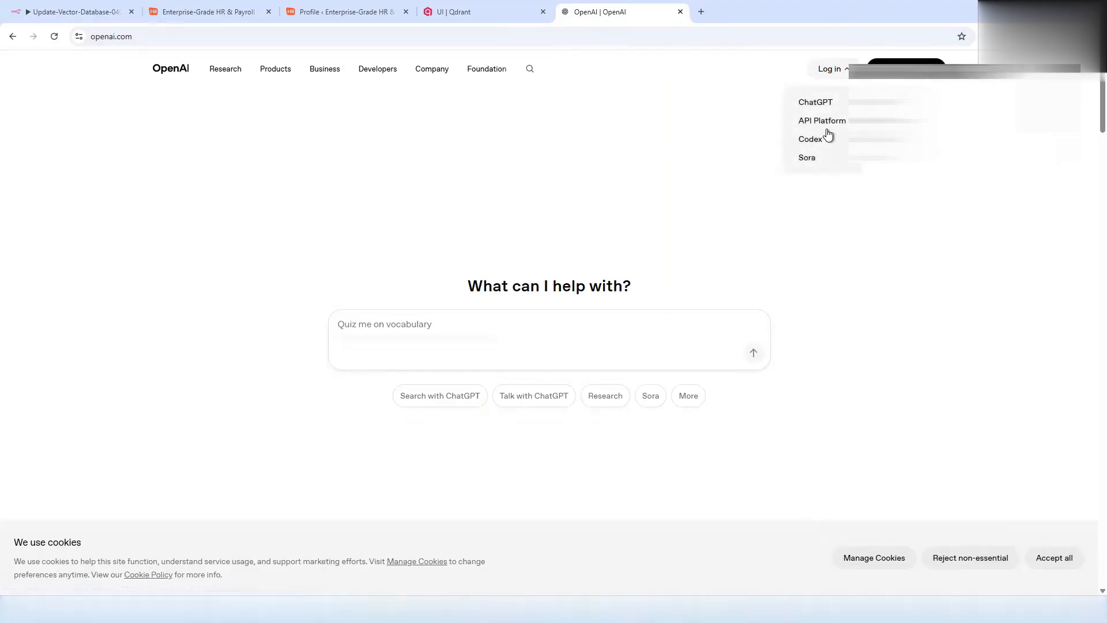
{"action": "left_click", "coordinate": [818, 118]}
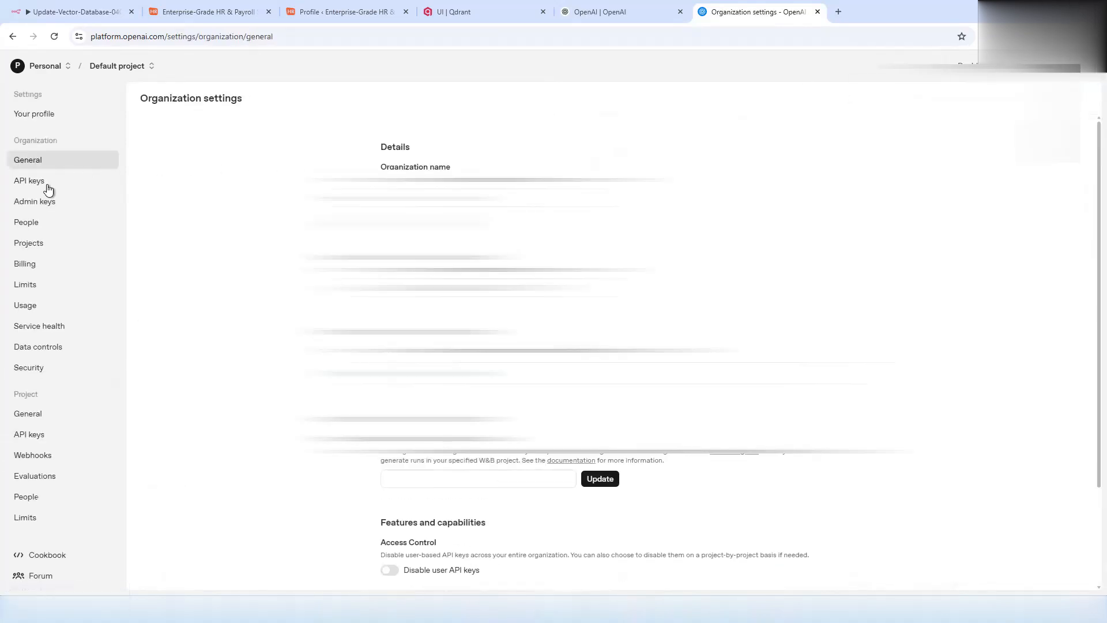
{"action": "left_click", "coordinate": [10, 184]}
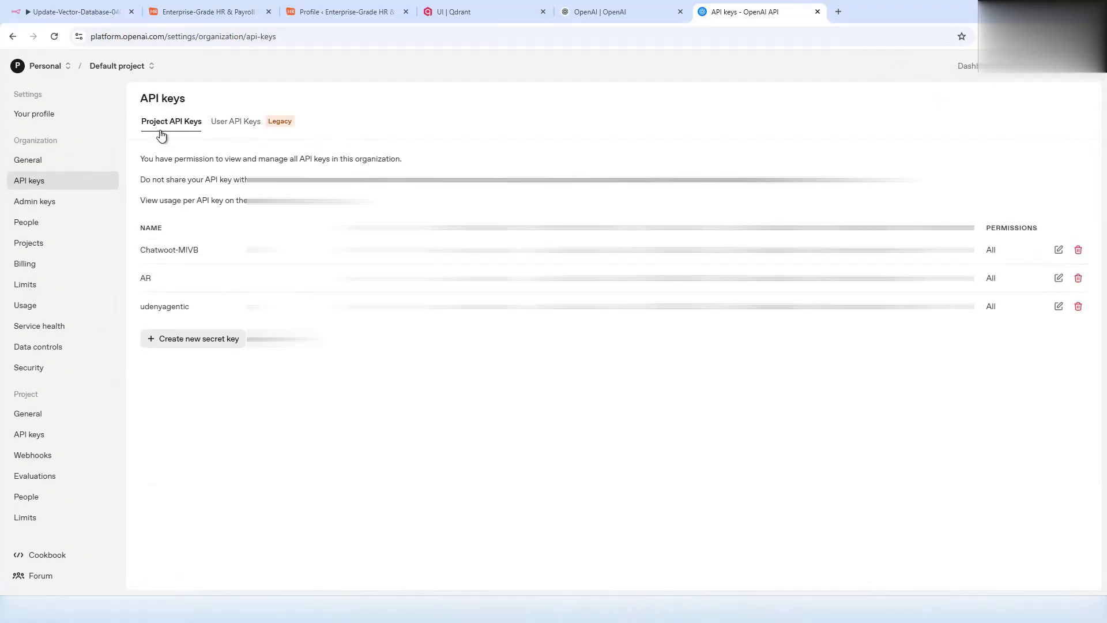
{"action": "left_click", "coordinate": [252, 127]}
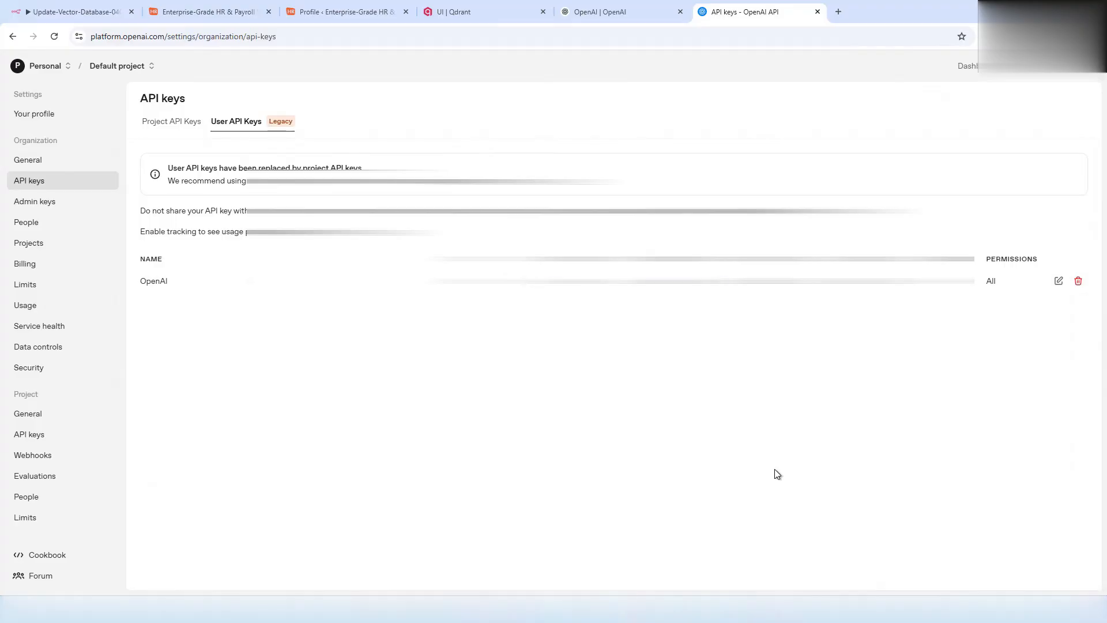
{"action": "left_click", "coordinate": [165, 122]}
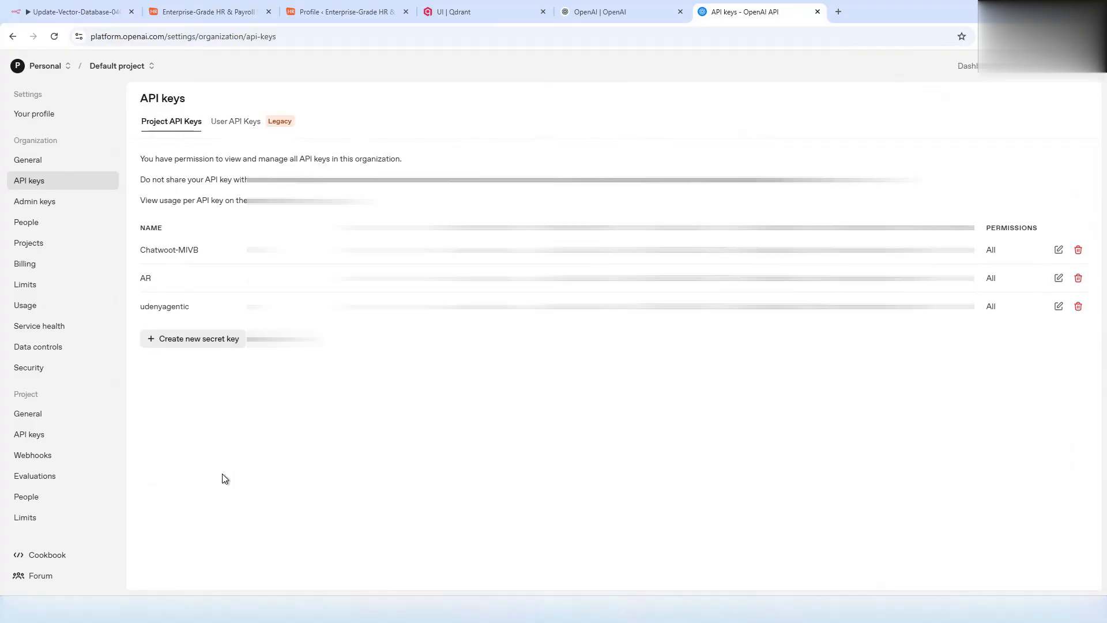
- Create a self-owned Default project secret key named n8ncourse and copy it
{"action": "left_click", "coordinate": [182, 346]}
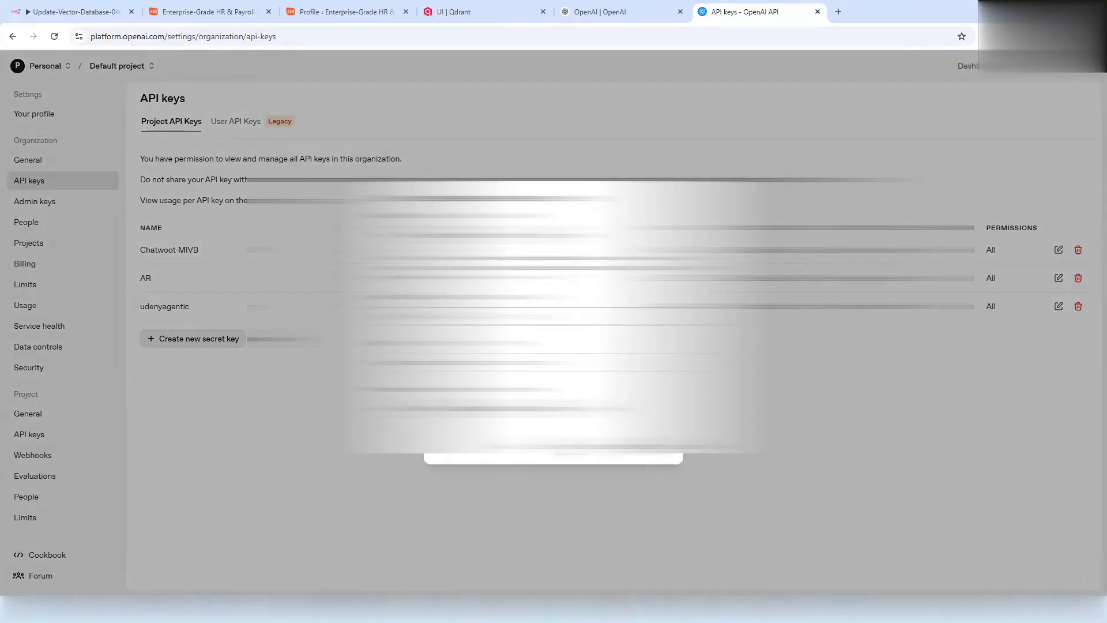
{"action": "left_click", "coordinate": [493, 241]}
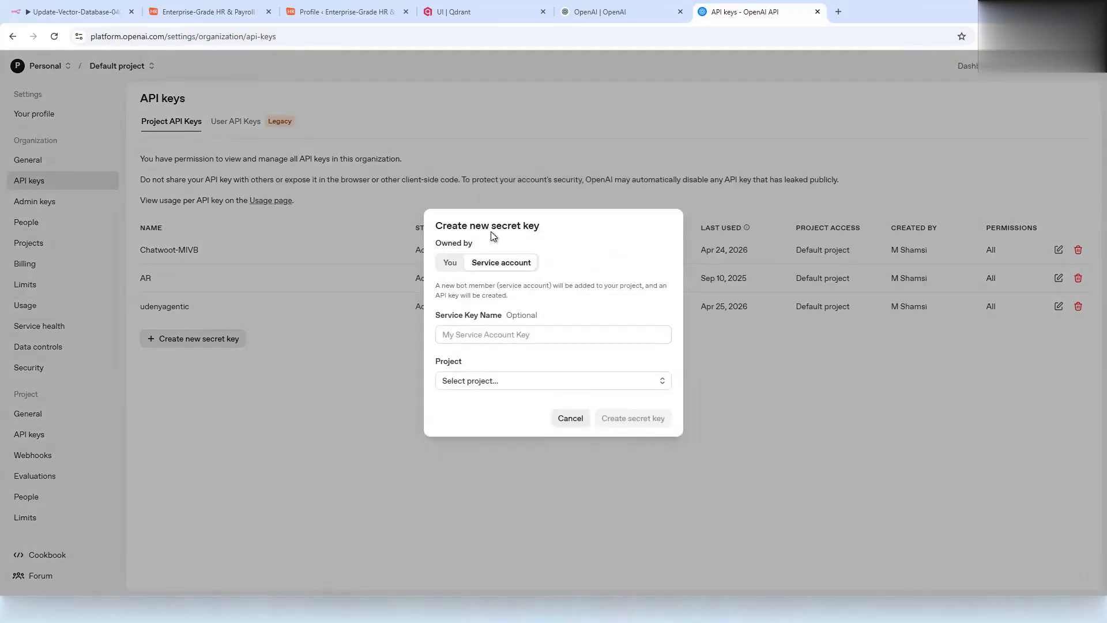
{"action": "left_click", "coordinate": [452, 263]}
{"action": "left_click", "coordinate": [479, 365]}
{"action": "left_click", "coordinate": [479, 390]}
{"action": "left_click", "coordinate": [465, 317]}
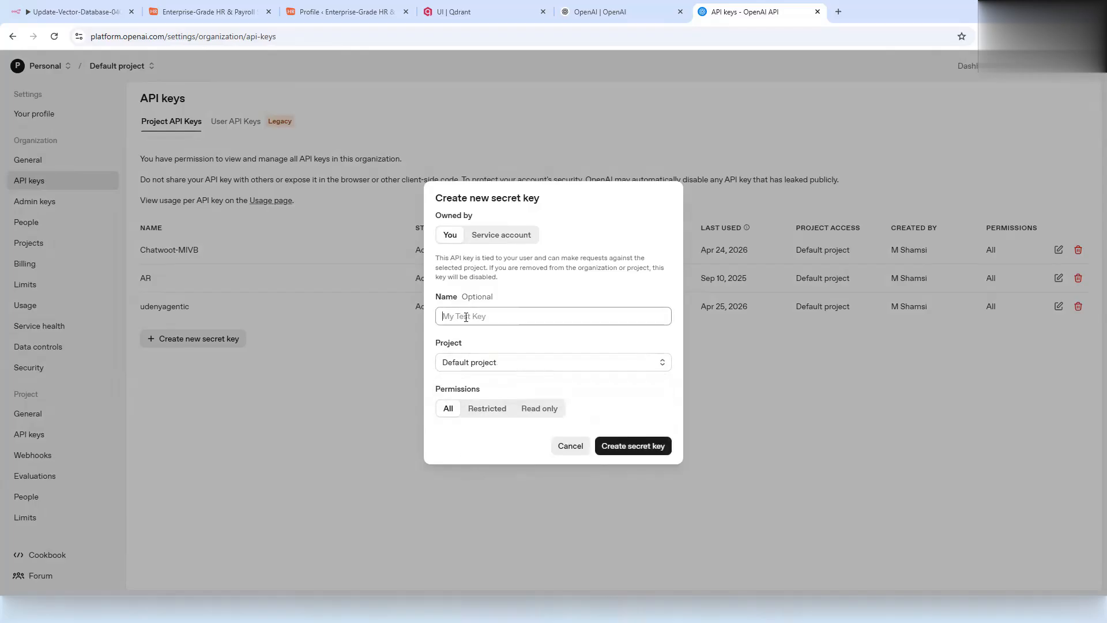
{"action": "type", "text": "n8ncourse"}
{"action": "left_click", "coordinate": [614, 448]}
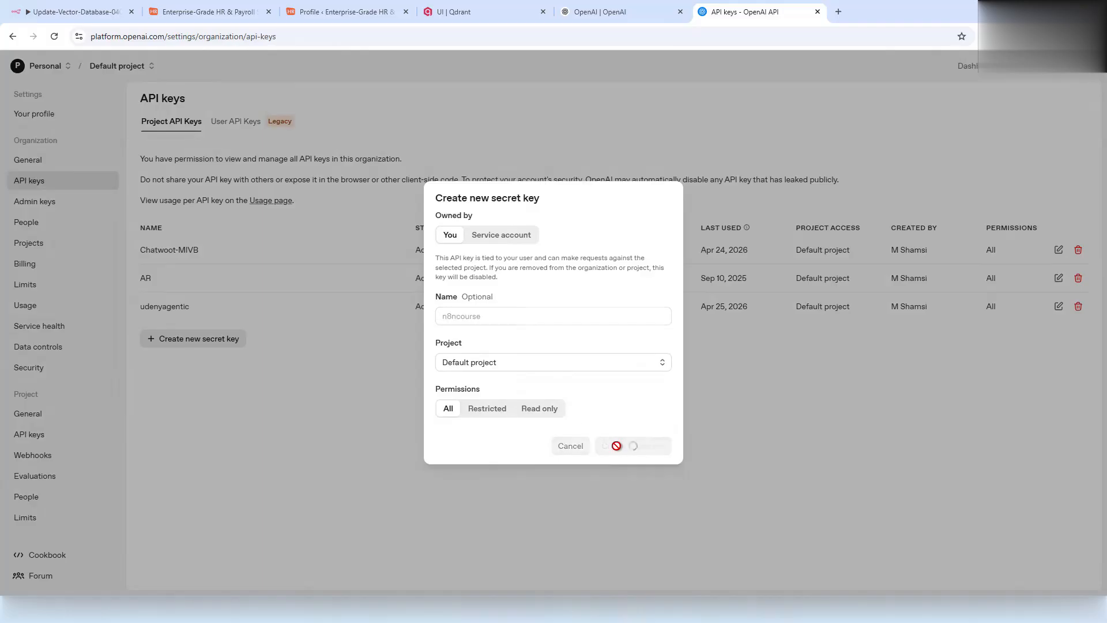
{"action": "left_click", "coordinate": [634, 335]}
- Paste the new key into the OpenAI credential, save and test it, then close Embeddings OpenAI
{"action": "mouse_move", "coordinate": [741, 3]}
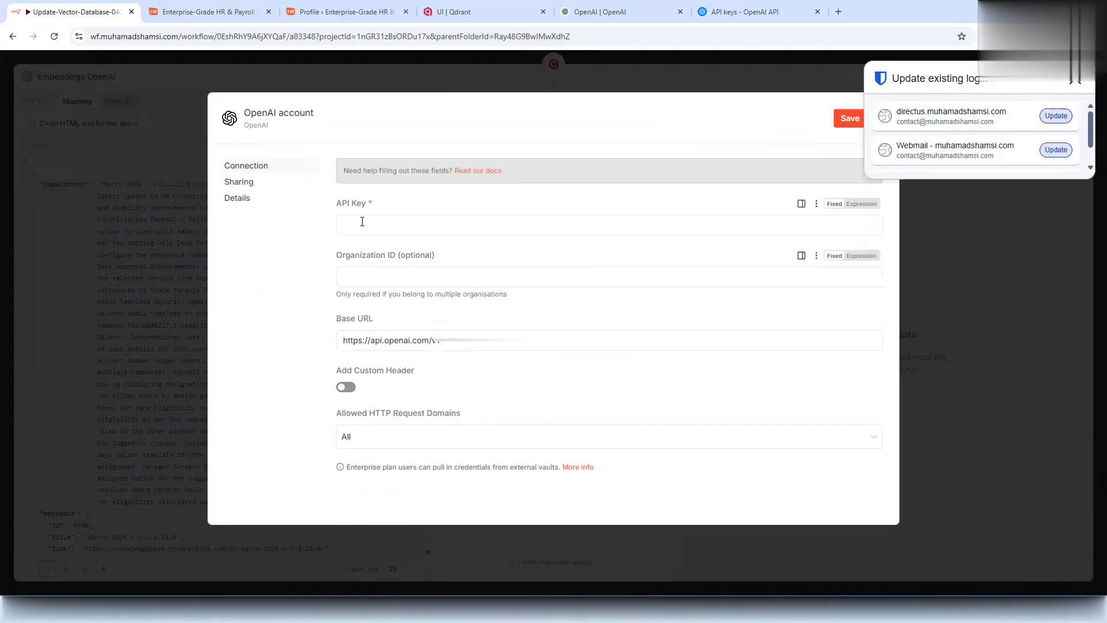
{"action": "left_click", "coordinate": [361, 223]}
{"action": "key", "text": "ctrl+v"}
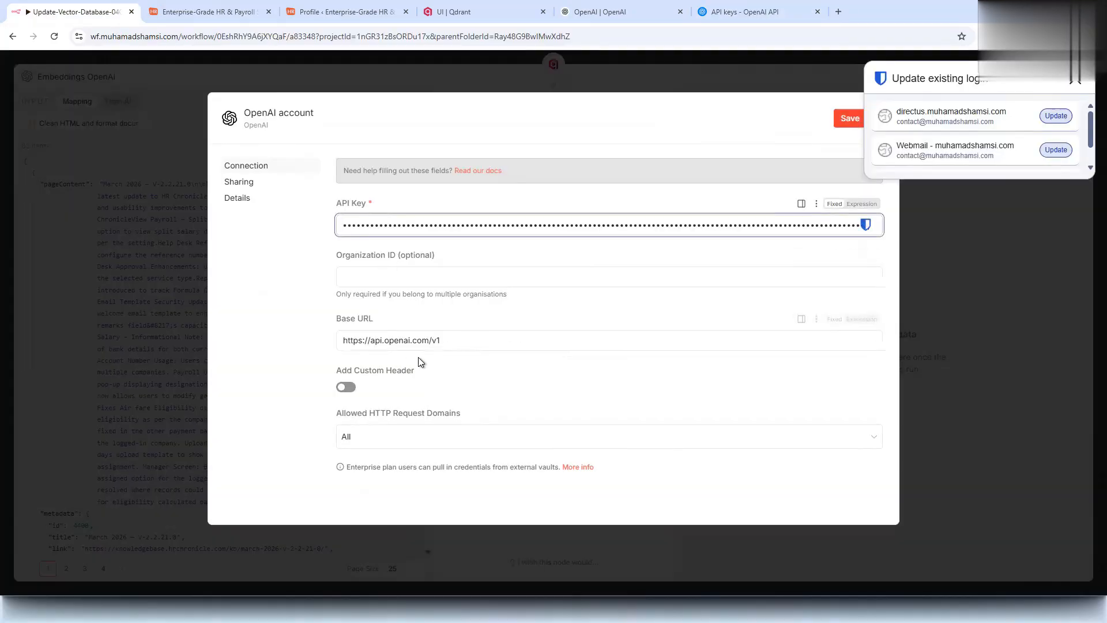
{"action": "left_click_drag", "start_coordinate": [452, 341], "coordinate": [251, 340]}
{"action": "left_click", "coordinate": [841, 130]}
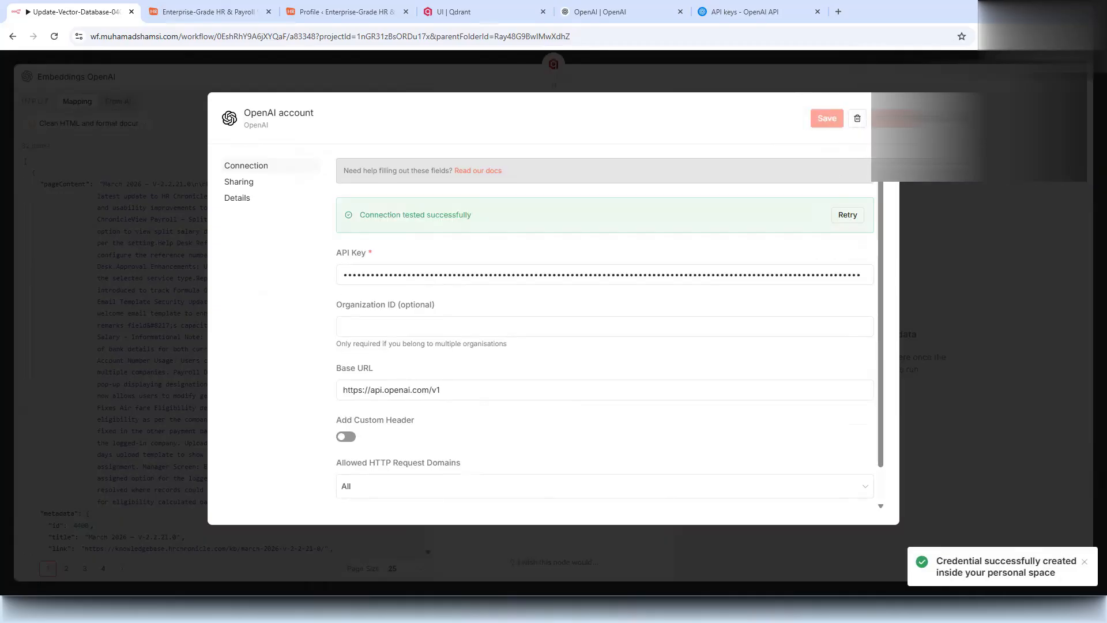
{"action": "triple_click", "coordinate": [433, 214]}
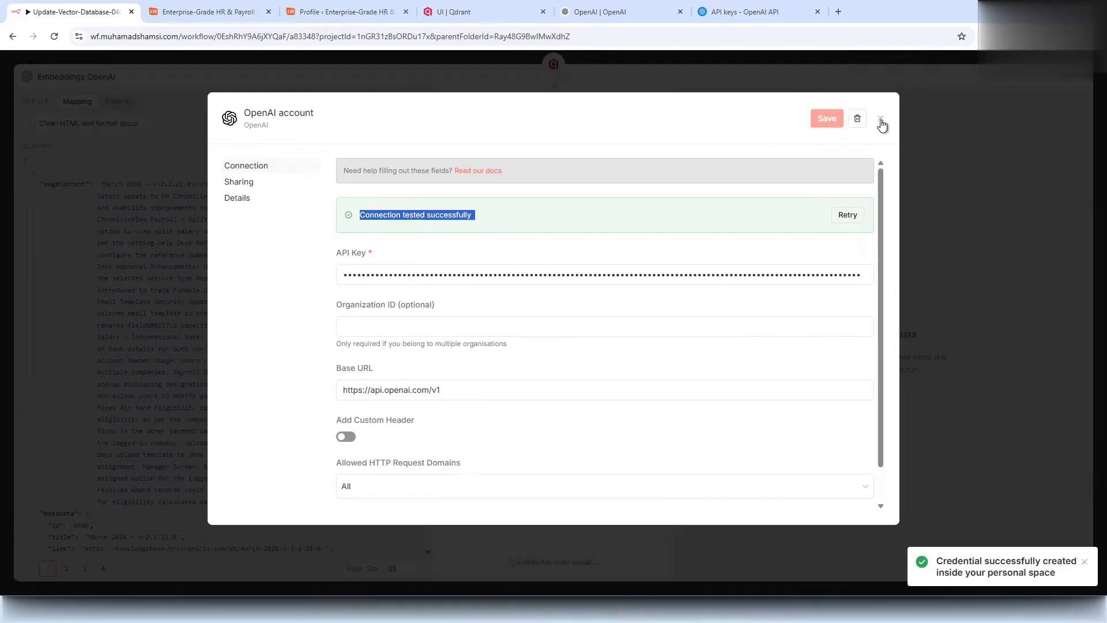
{"action": "left_click", "coordinate": [882, 119]}
{"action": "left_click", "coordinate": [531, 174]}
{"action": "key", "text": "Escape"}
{"action": "key", "text": "Escape"}
- Set the Qdrant Vector Store collection to hrc_kb_articles and bring up the document loader choices
{"action": "double_click", "coordinate": [798, 242]}
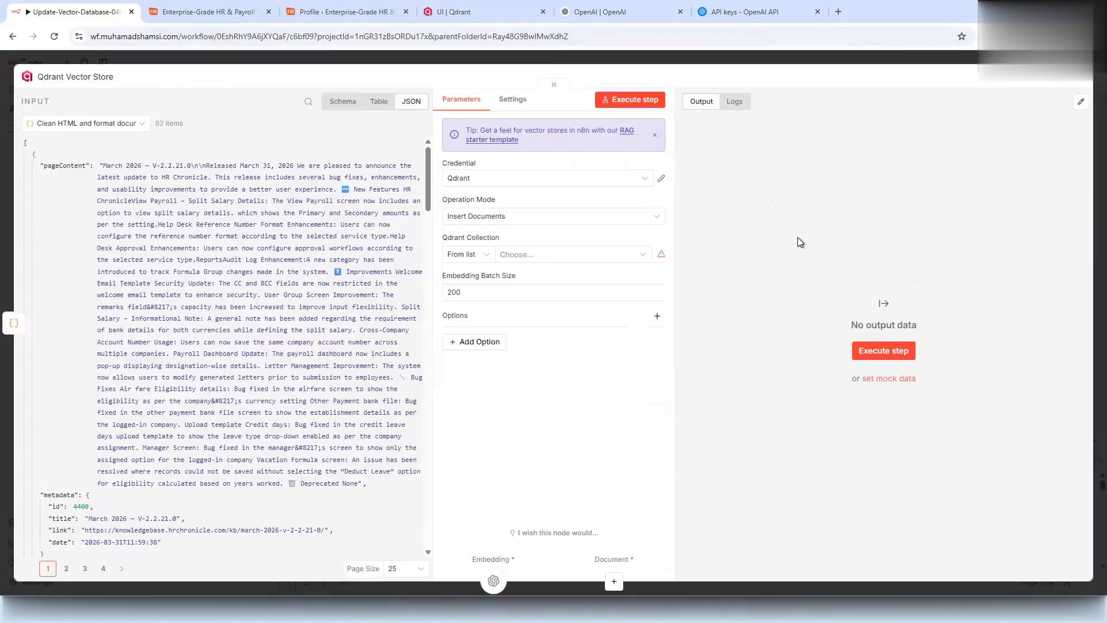
{"action": "left_click", "coordinate": [534, 252]}
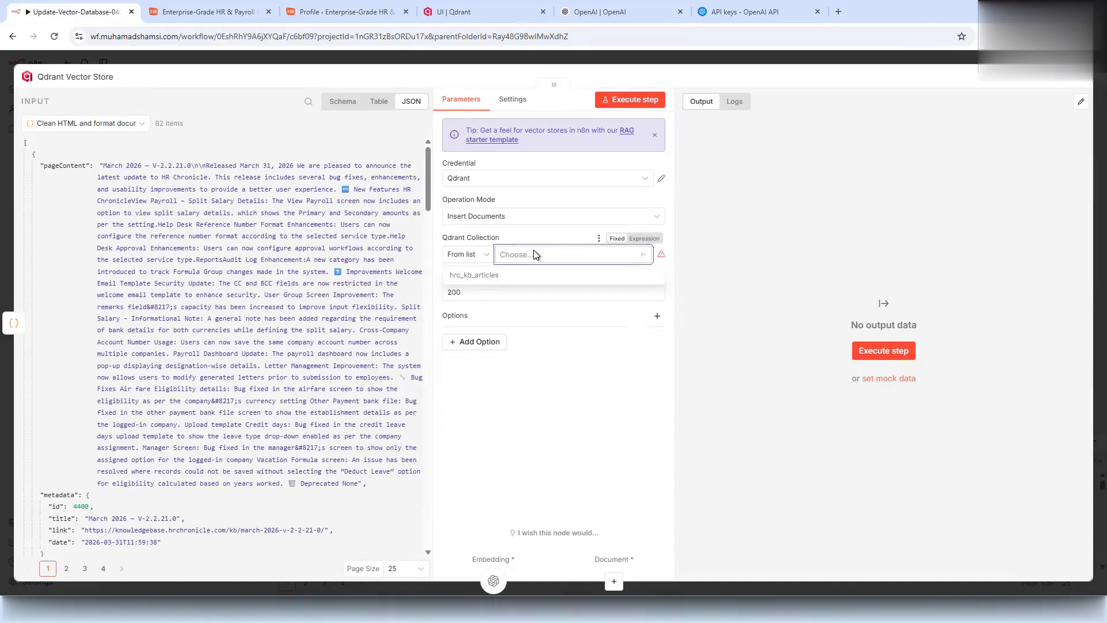
{"action": "left_click", "coordinate": [490, 276]}
{"action": "left_click", "coordinate": [613, 581]}
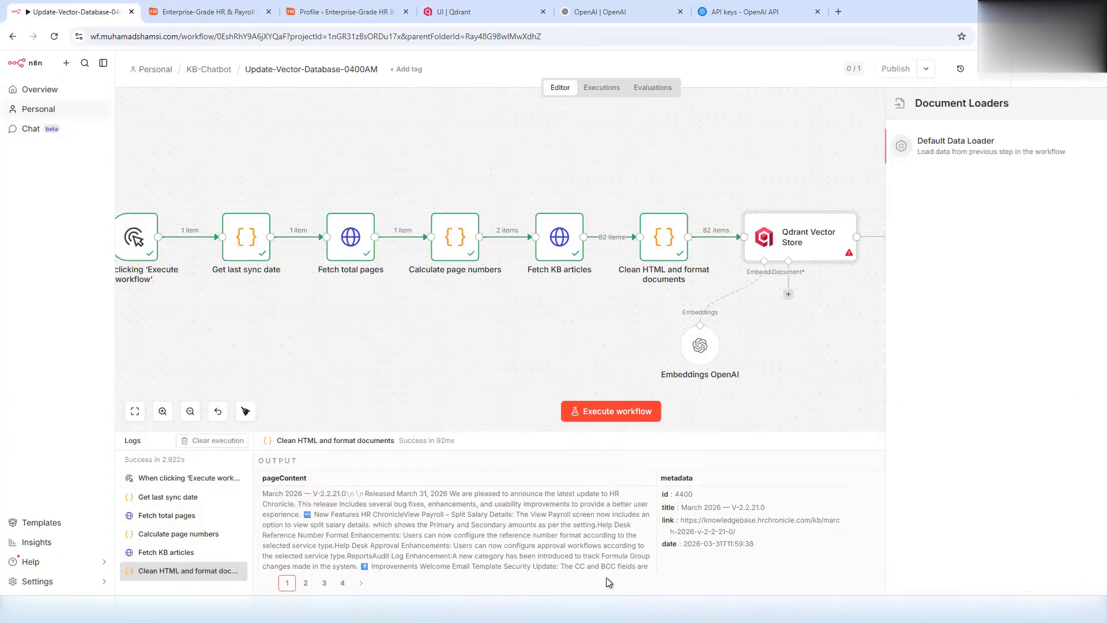
- Add a Default Data Loader in Load Specific Data mode with pageContent as Data, plus a Metadata property
{"action": "left_click", "coordinate": [960, 151]}
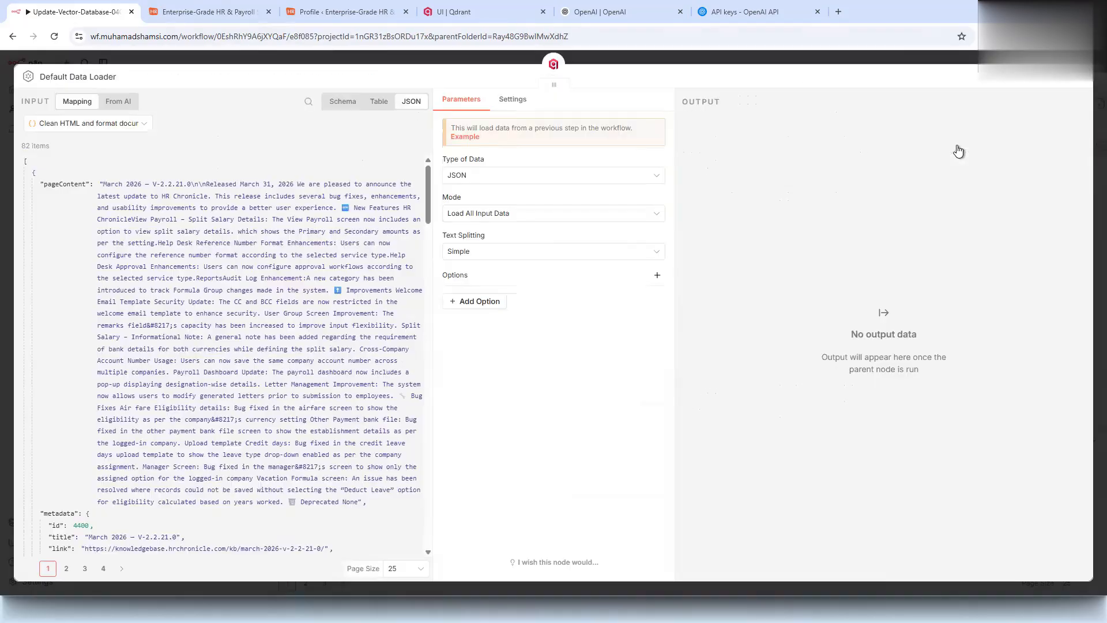
{"action": "left_click", "coordinate": [476, 215]}
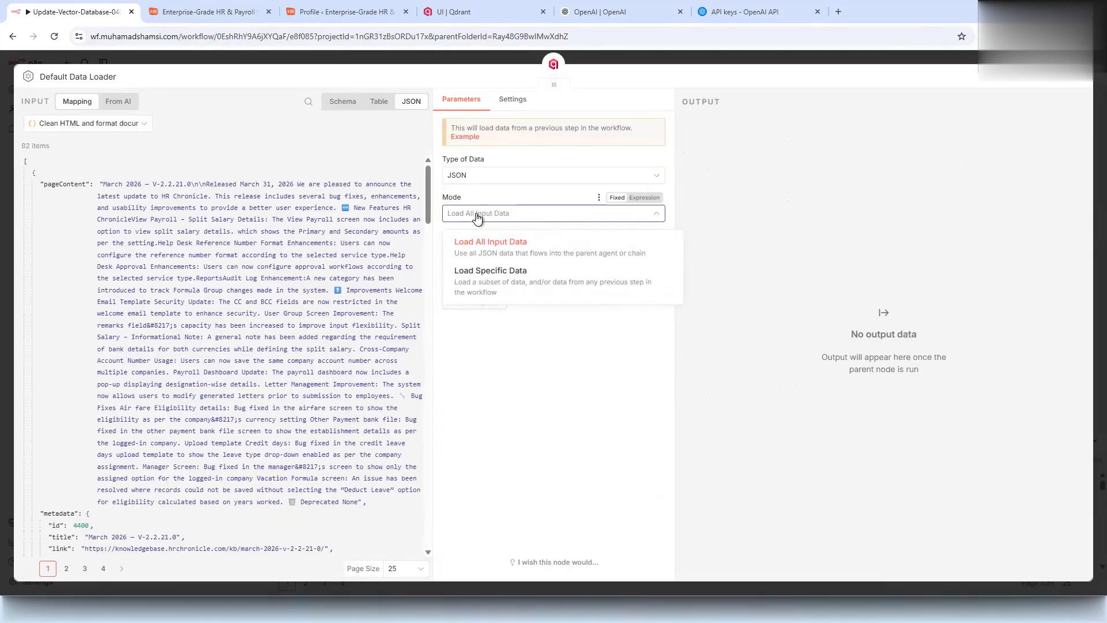
{"action": "left_click", "coordinate": [494, 288]}
{"action": "left_click", "coordinate": [499, 263]}
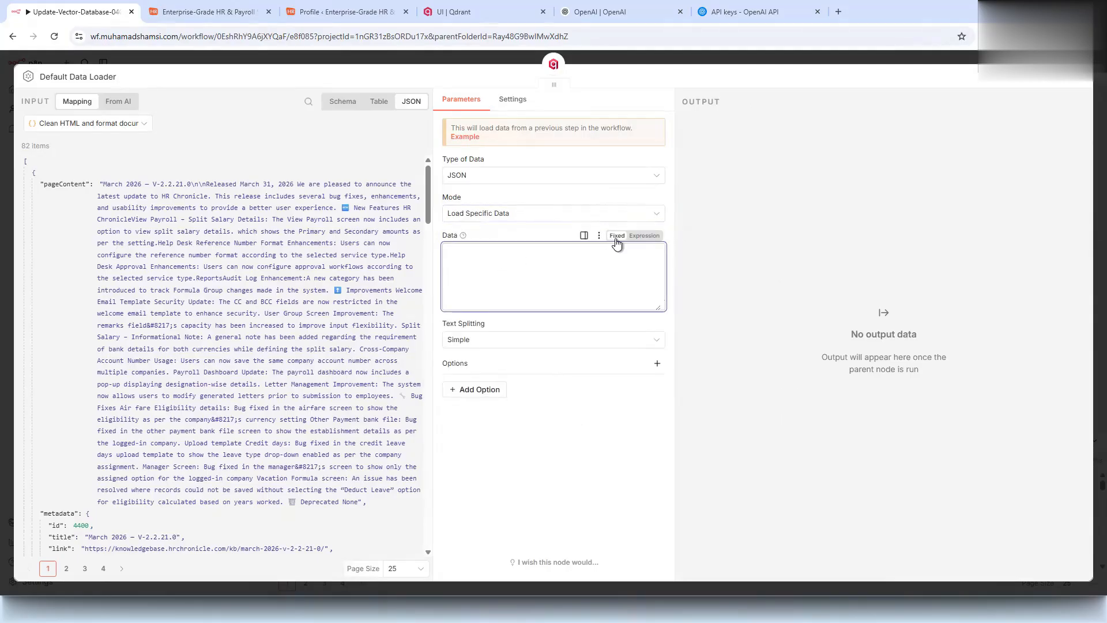
{"action": "left_click", "coordinate": [643, 235]}
{"action": "left_click_drag", "start_coordinate": [64, 182], "coordinate": [519, 253]}
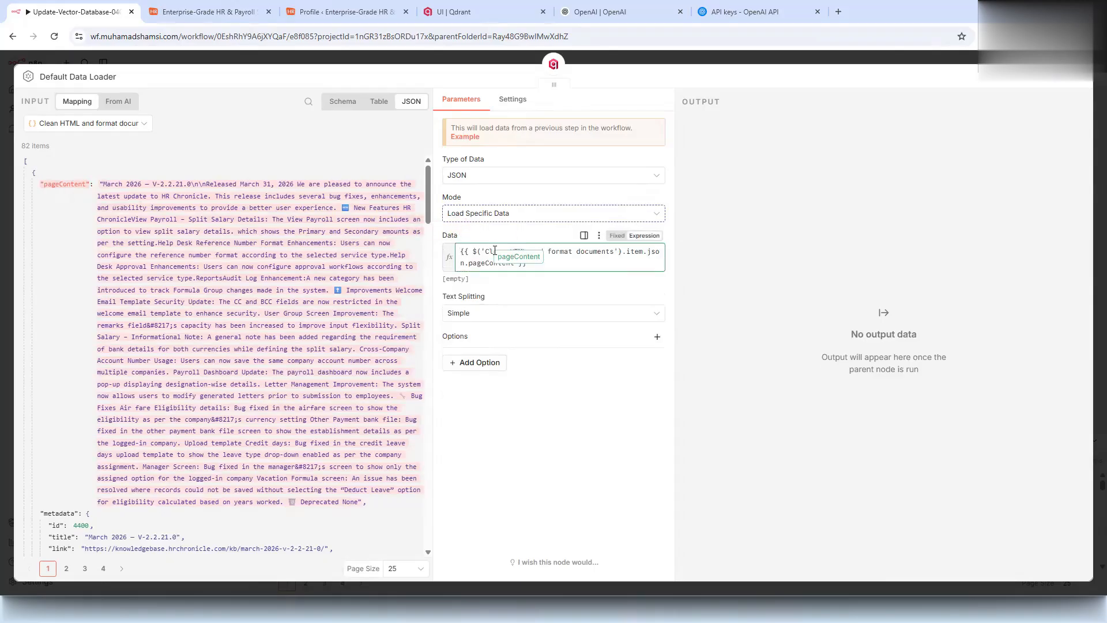
{"action": "left_click", "coordinate": [532, 440]}
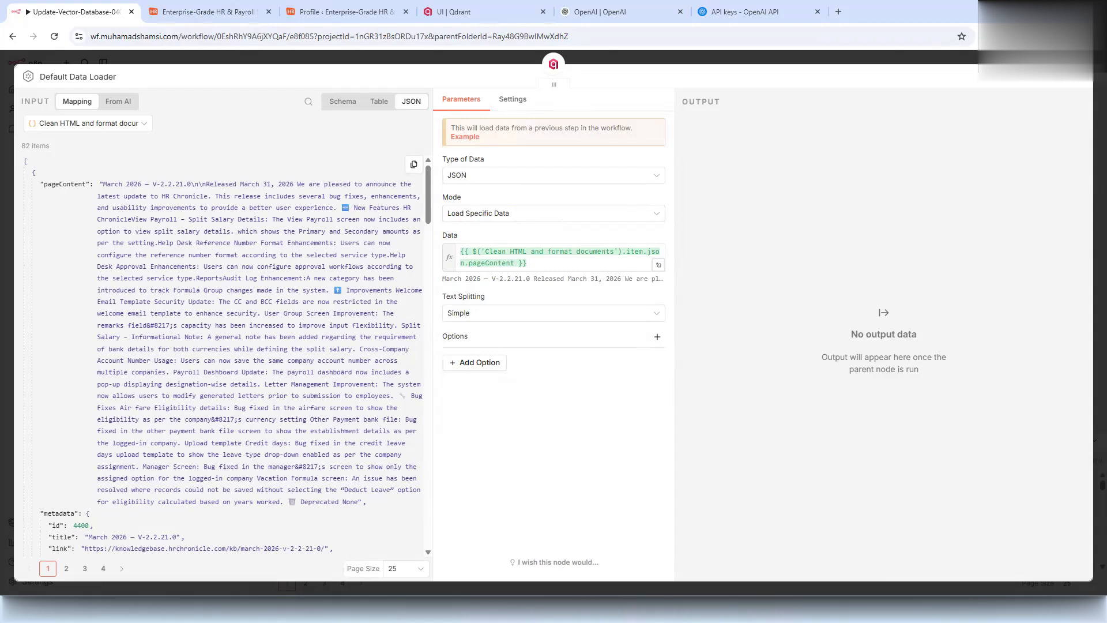
{"action": "left_click", "coordinate": [464, 387]}
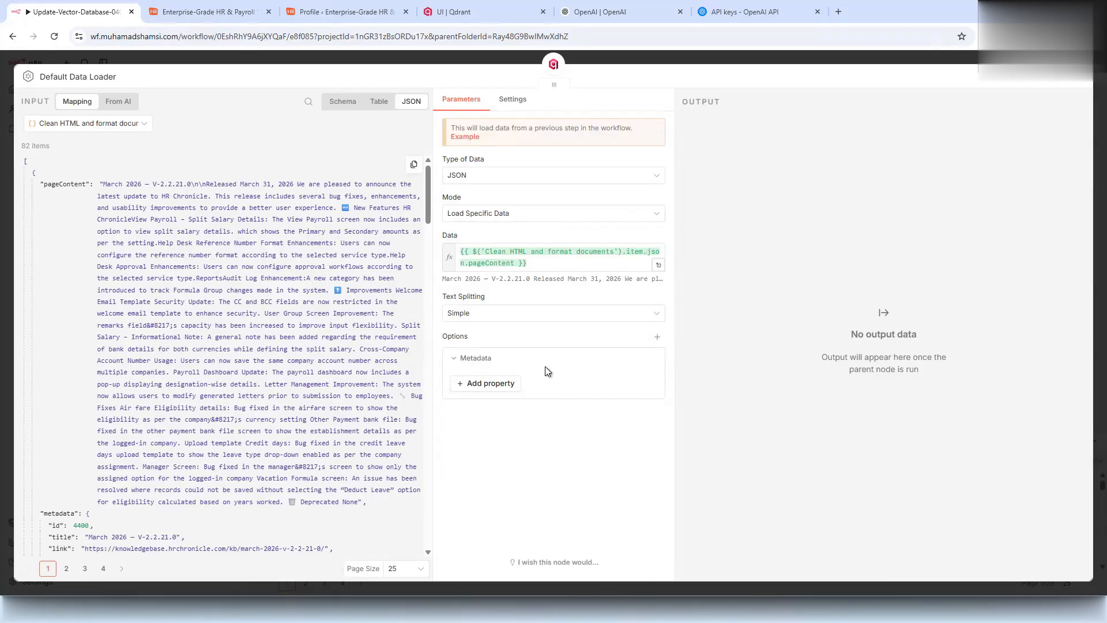
{"action": "left_click", "coordinate": [488, 383]}
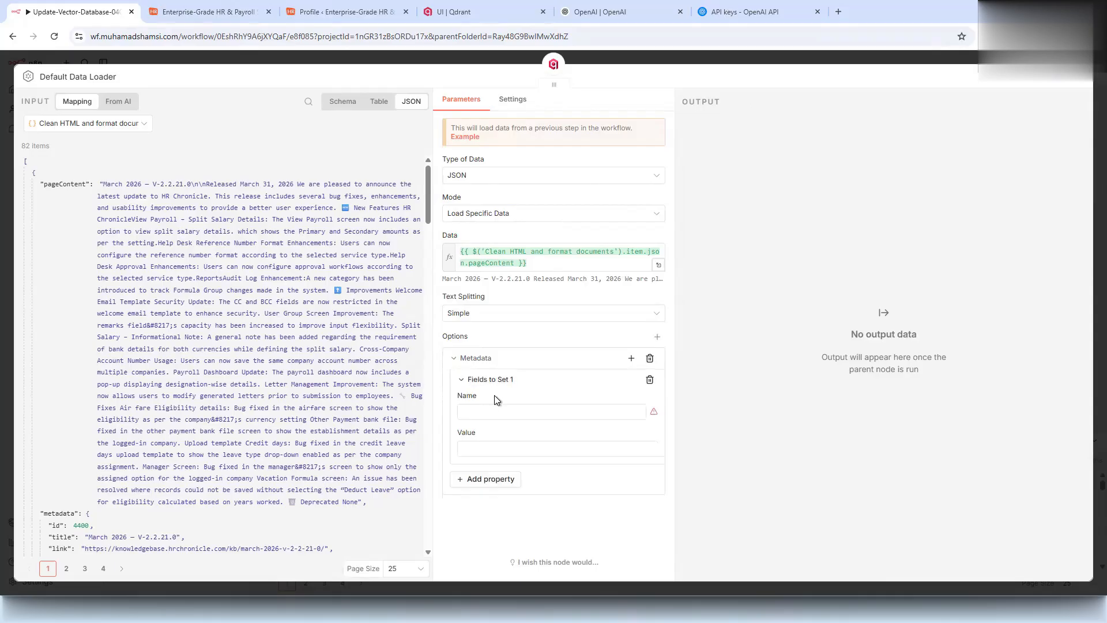
- Fill the first metadata property with the title key and the incoming title value
{"action": "left_click", "coordinate": [490, 413]}
{"action": "left_click", "coordinate": [636, 396]}
{"action": "double_click", "coordinate": [52, 479]}
{"action": "left_click", "coordinate": [524, 413]}
{"action": "left_click", "coordinate": [559, 518]}
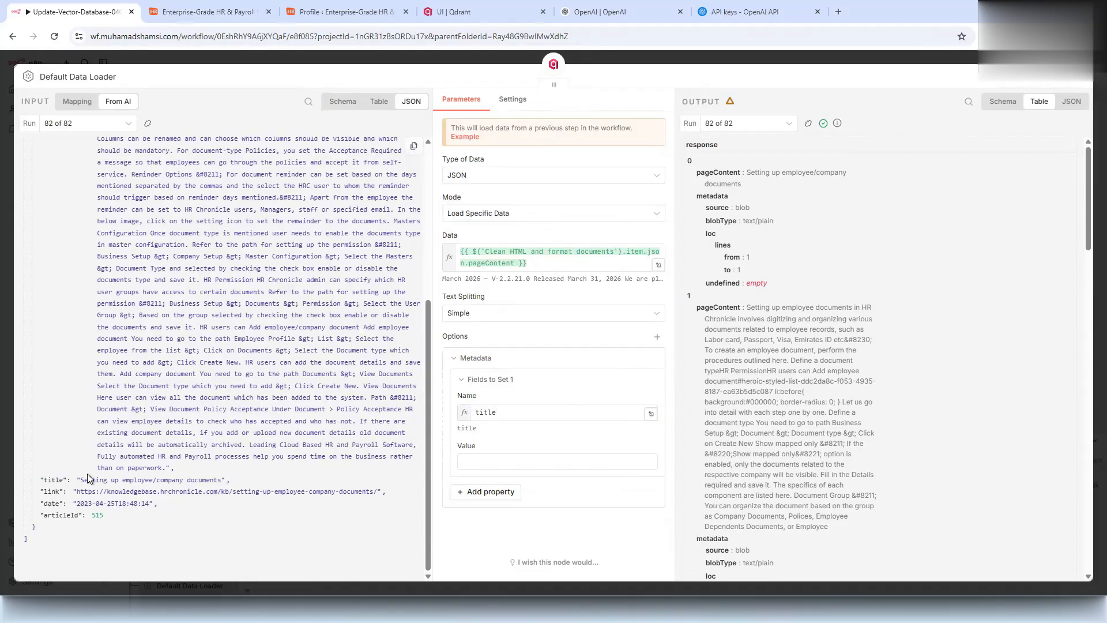
{"action": "left_click_drag", "start_coordinate": [111, 477], "coordinate": [629, 450]}
{"action": "left_click", "coordinate": [507, 547]}
- Add a 'link' metadata property whose value expression references the item's link field
{"action": "left_click", "coordinate": [485, 506]}
{"action": "scroll", "coordinate": [526, 503], "scroll_direction": "down", "scroll_amount": 2}
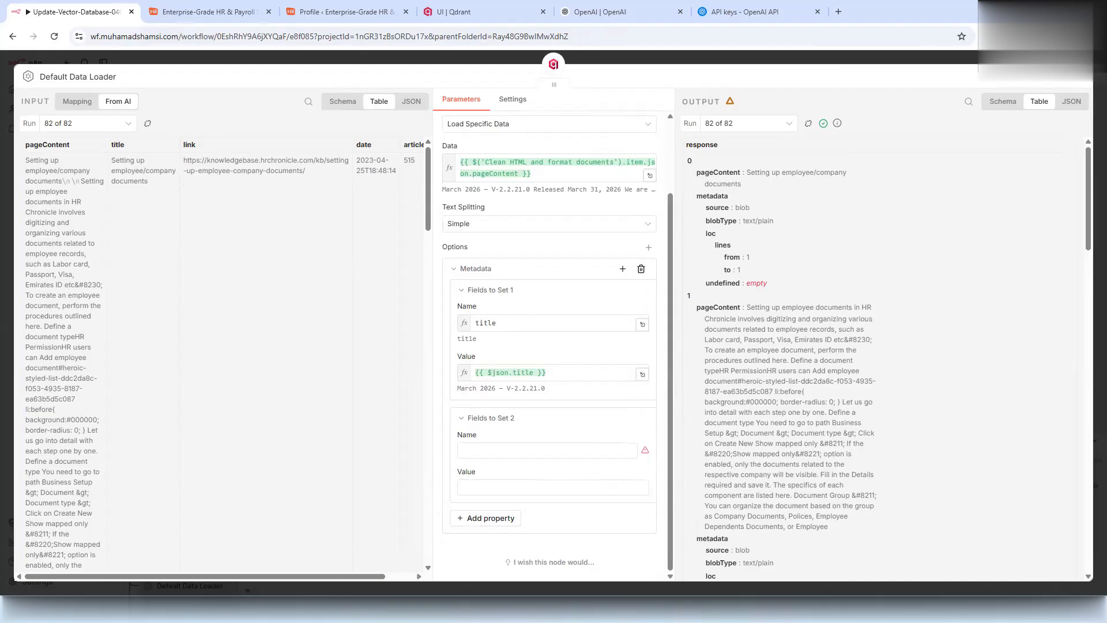
{"action": "left_click", "coordinate": [471, 453]}
{"action": "type", "text": "link"}
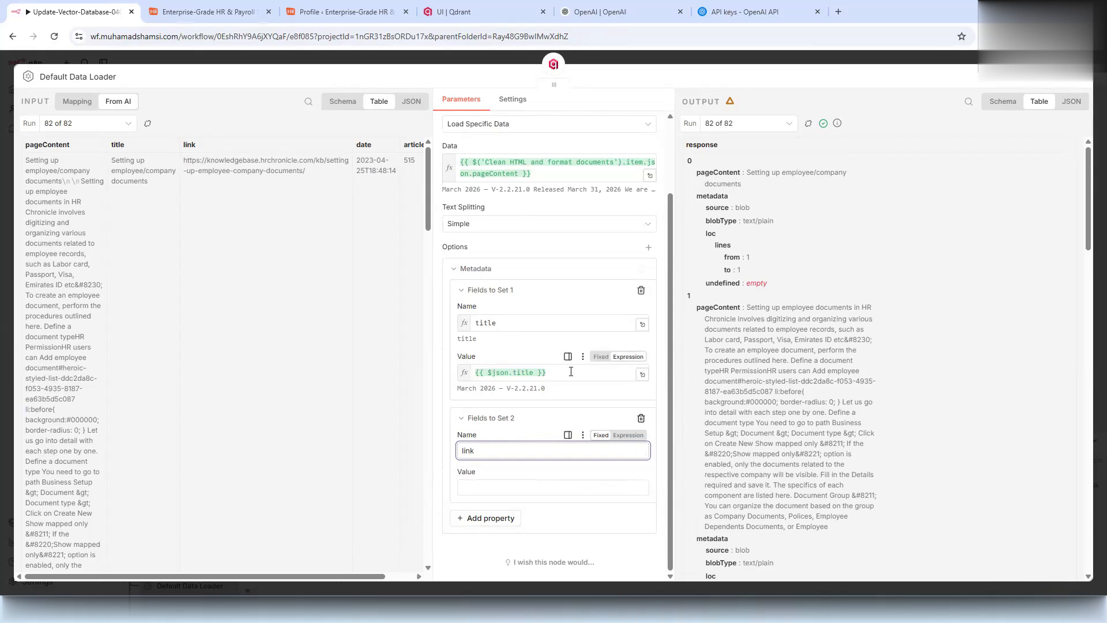
{"action": "left_click", "coordinate": [539, 369]}
{"action": "left_click_drag", "start_coordinate": [545, 372], "coordinate": [474, 373]}
{"action": "key", "text": "ctrl+c"}
{"action": "left_click", "coordinate": [486, 486]}
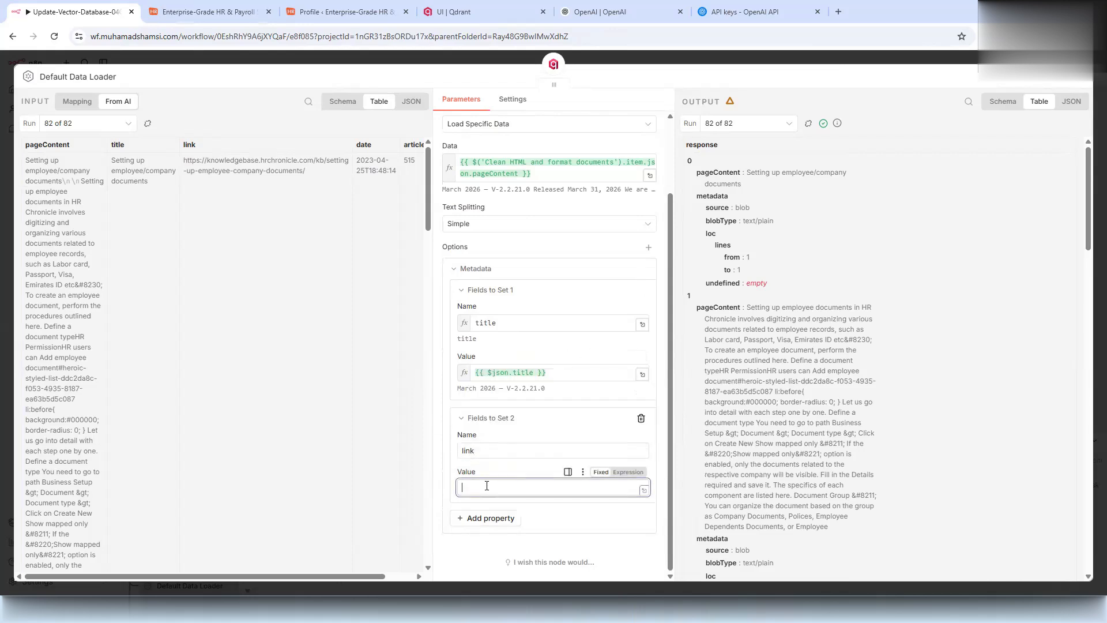
{"action": "key", "text": "ctrl+v"}
{"action": "double_click", "coordinate": [521, 488]}
{"action": "type", "text": "link"}
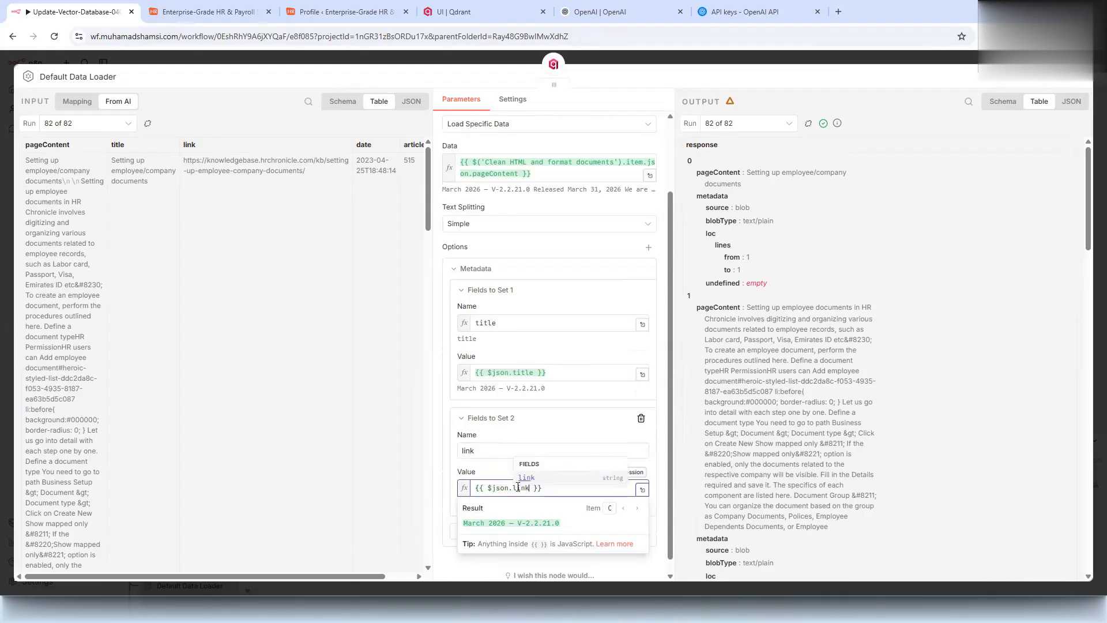
{"action": "scroll", "coordinate": [564, 422], "scroll_direction": "down", "scroll_amount": 1}
{"action": "left_click", "coordinate": [562, 422]}
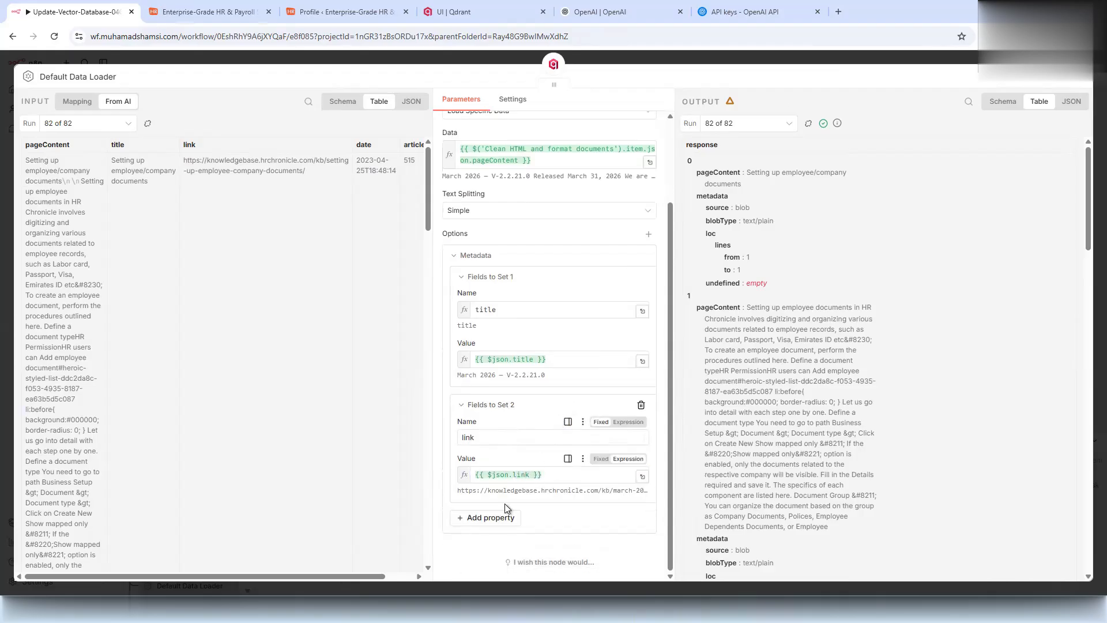
- Add a date metadata property, reusing the link expression as its starting value
{"action": "left_click", "coordinate": [490, 517]}
{"action": "scroll", "coordinate": [502, 519], "scroll_direction": "down", "scroll_amount": 2}
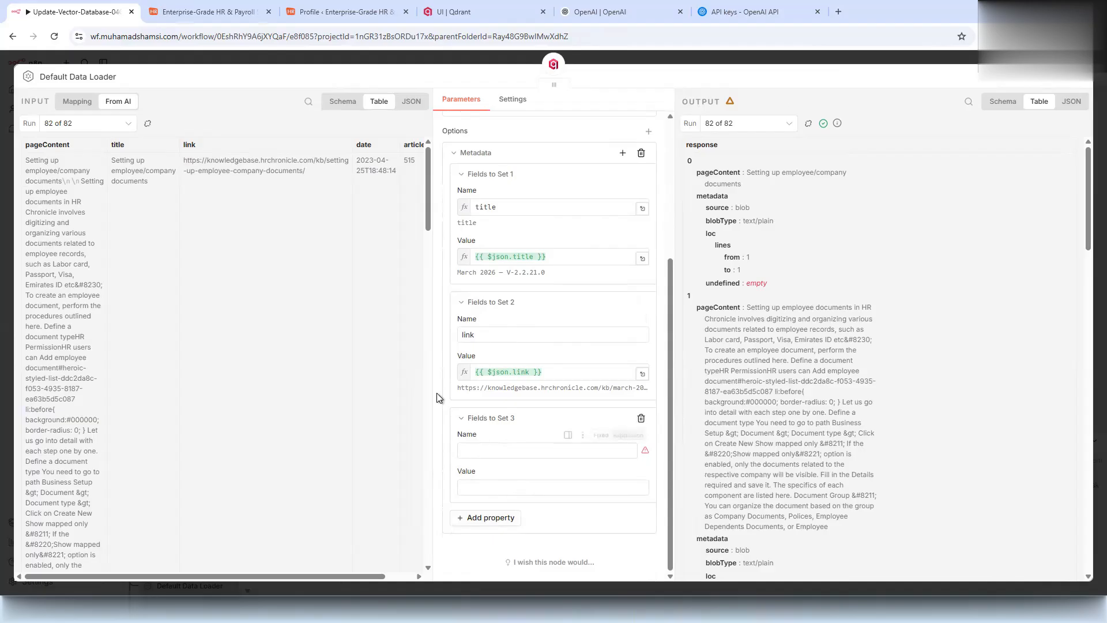
{"action": "left_click", "coordinate": [478, 450]}
{"action": "type", "text": "dat"}
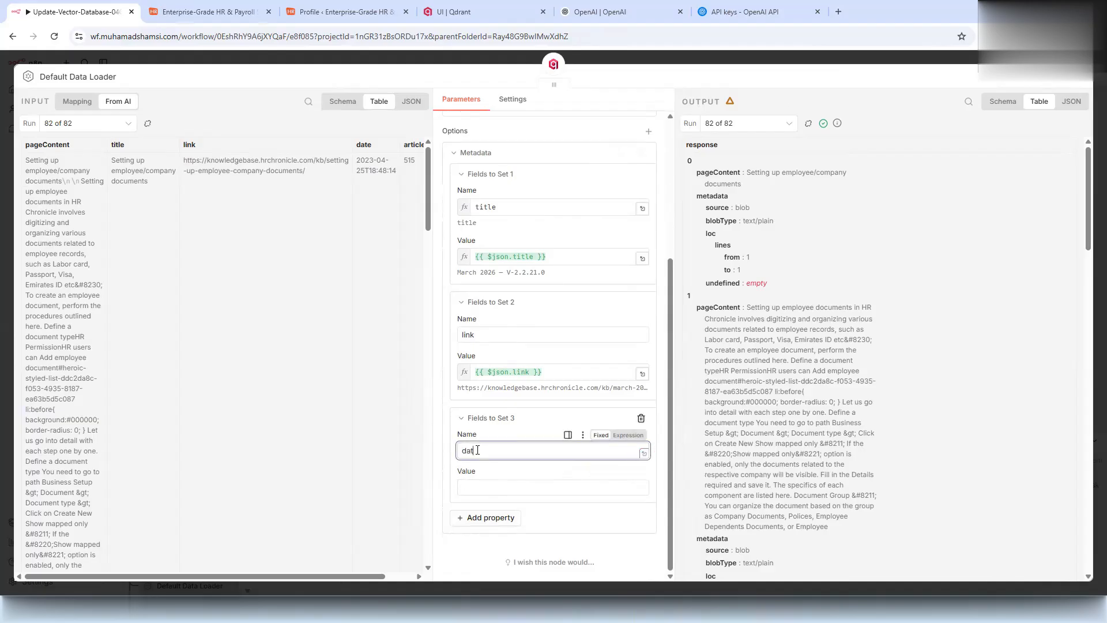
{"action": "left_click_drag", "start_coordinate": [556, 372], "coordinate": [461, 467]}
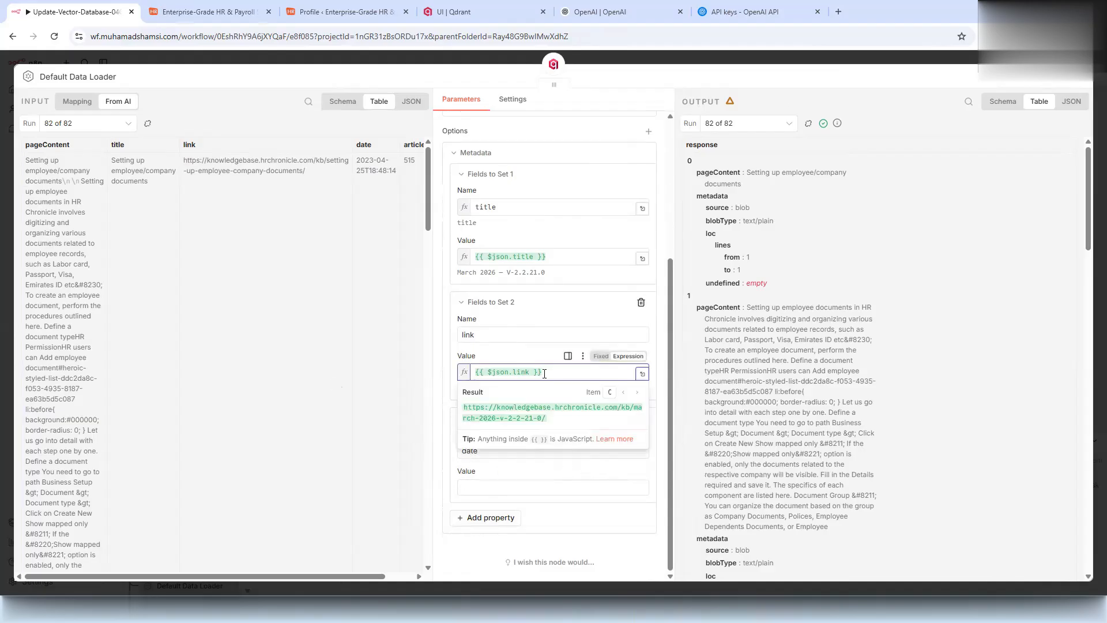
{"action": "left_click_drag", "start_coordinate": [543, 372], "coordinate": [448, 371]}
{"action": "key", "text": "ctrl+c"}
{"action": "left_click", "coordinate": [525, 486]}
{"action": "key", "text": "ctrl+v"}
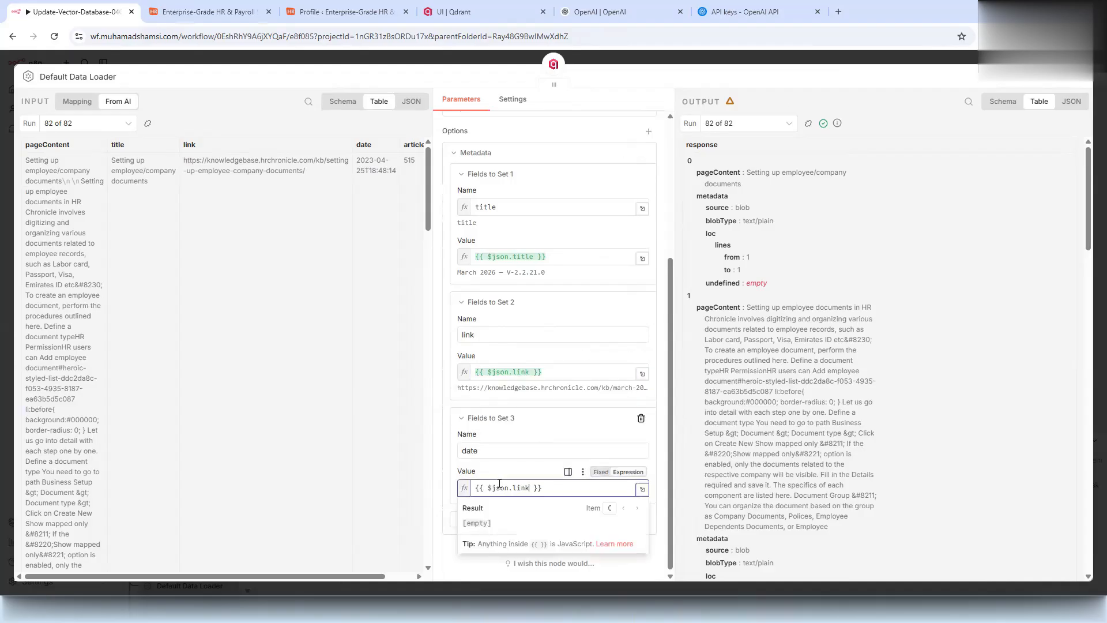
- Add an articleId metadata property, then point the date and articleId values at their own fields
{"action": "left_click", "coordinate": [461, 523]}
{"action": "scroll", "coordinate": [461, 524], "scroll_direction": "down", "scroll_amount": 2}
{"action": "left_click", "coordinate": [474, 445]}
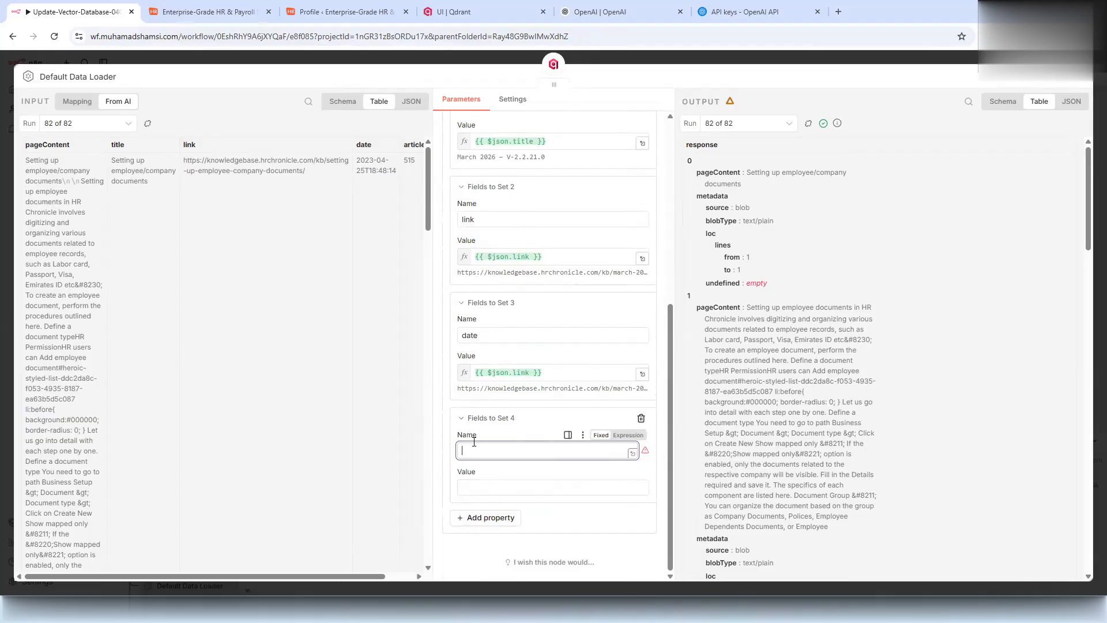
{"action": "type", "text": "articleId"}
{"action": "left_click", "coordinate": [475, 486]}
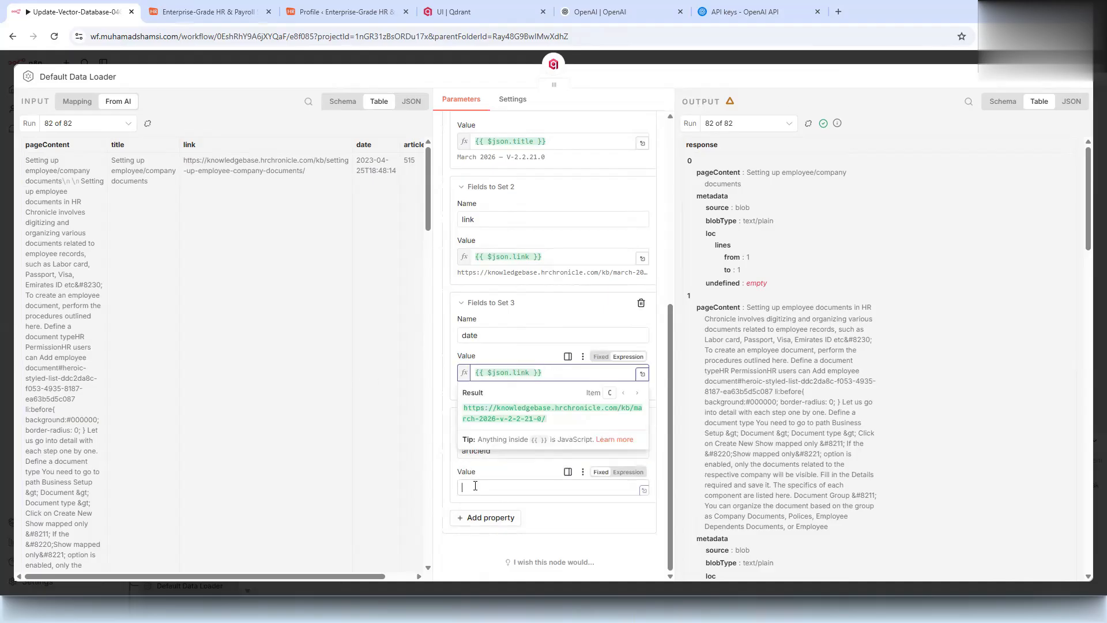
{"action": "key", "text": "ctrl+v"}
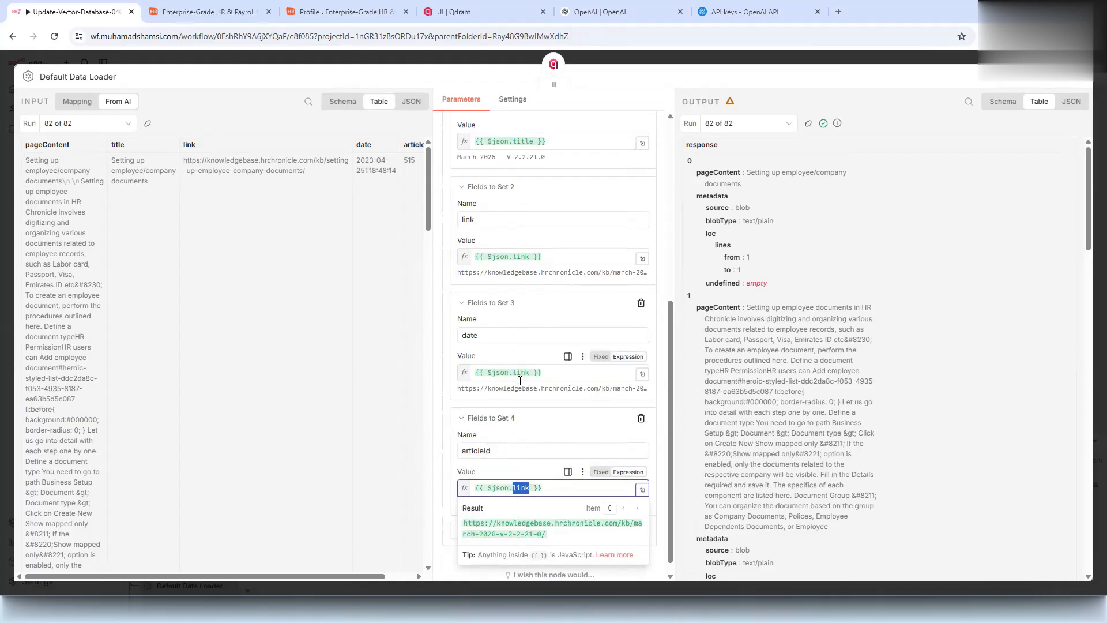
{"action": "double_click", "coordinate": [521, 372]}
{"action": "type", "text": "date"}
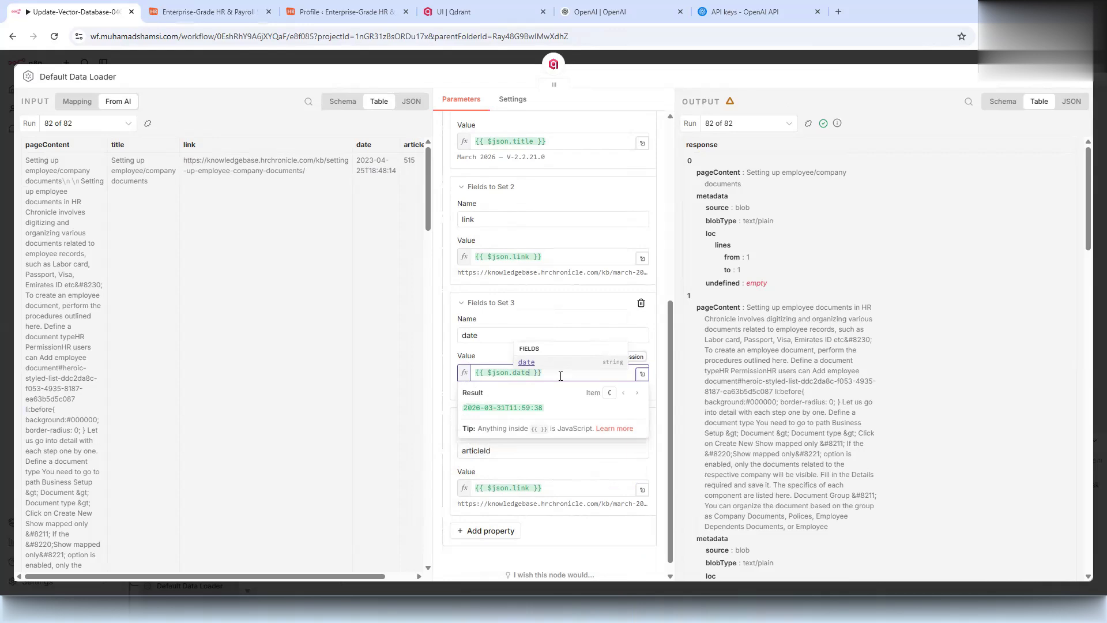
{"action": "double_click", "coordinate": [521, 488]}
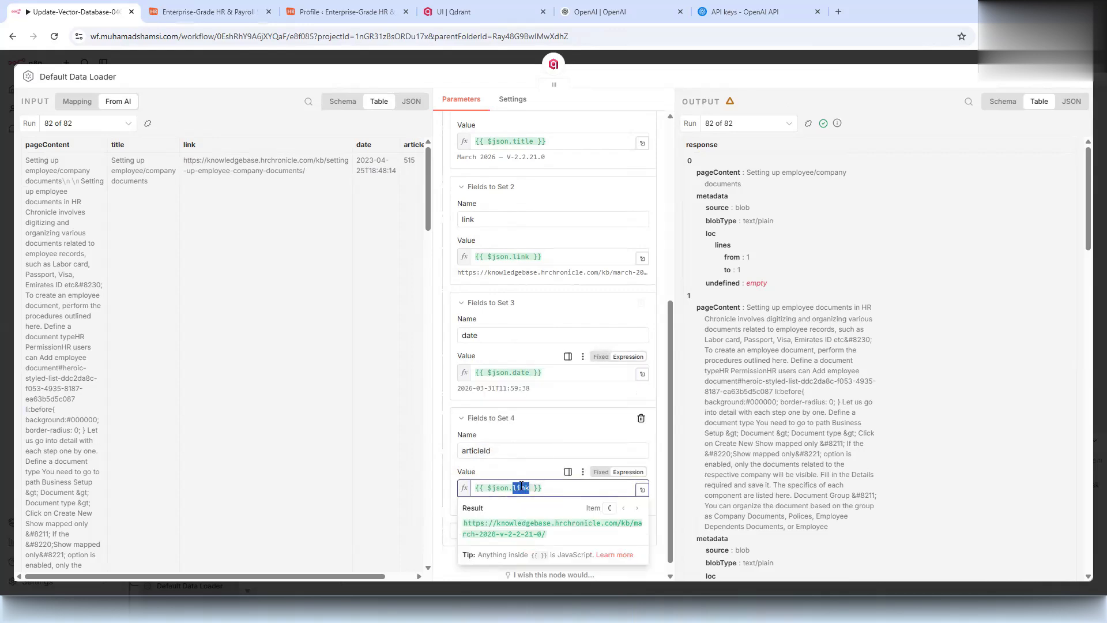
{"action": "left_click_drag", "start_coordinate": [158, 577], "coordinate": [223, 576]}
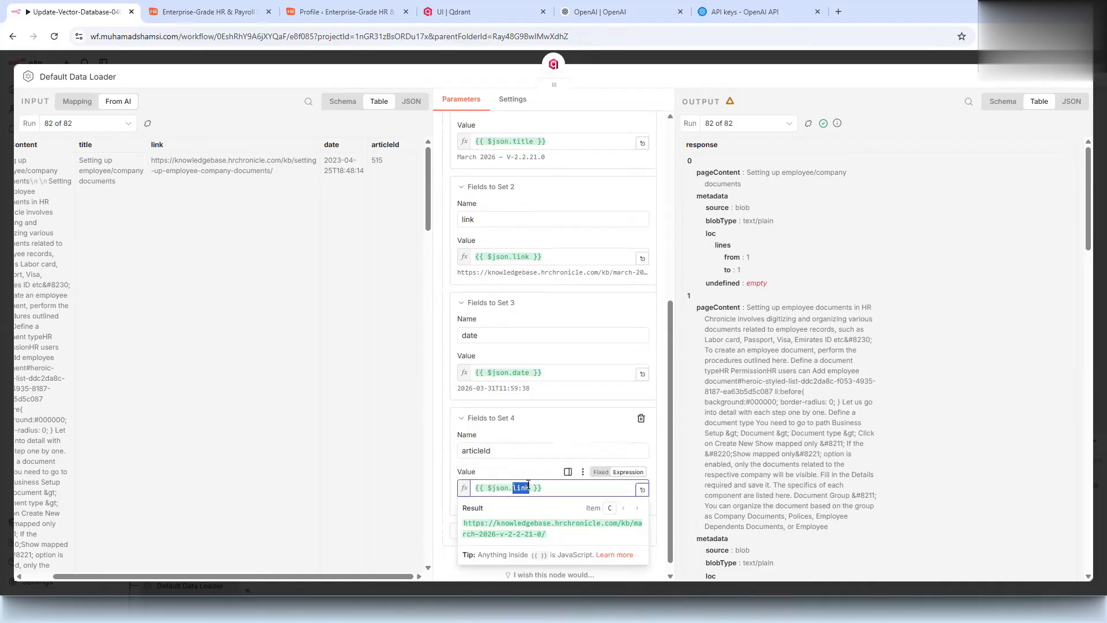
{"action": "type", "text": "artic"}
{"action": "type", "text": "ale"}
{"action": "type", "text": "leId"}
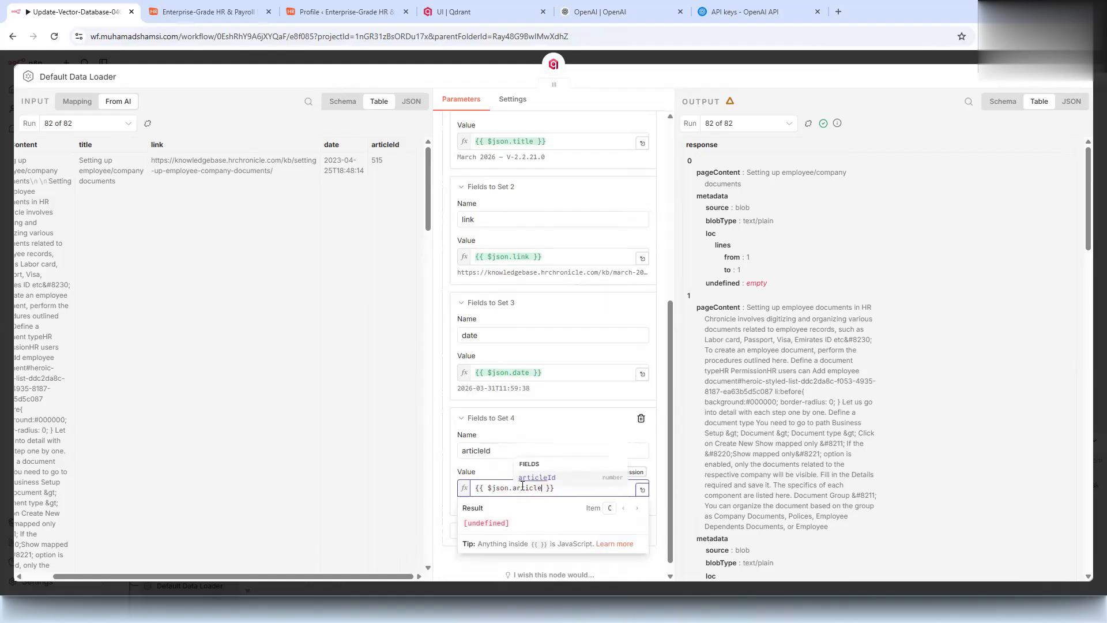
{"action": "left_click", "coordinate": [526, 440]}
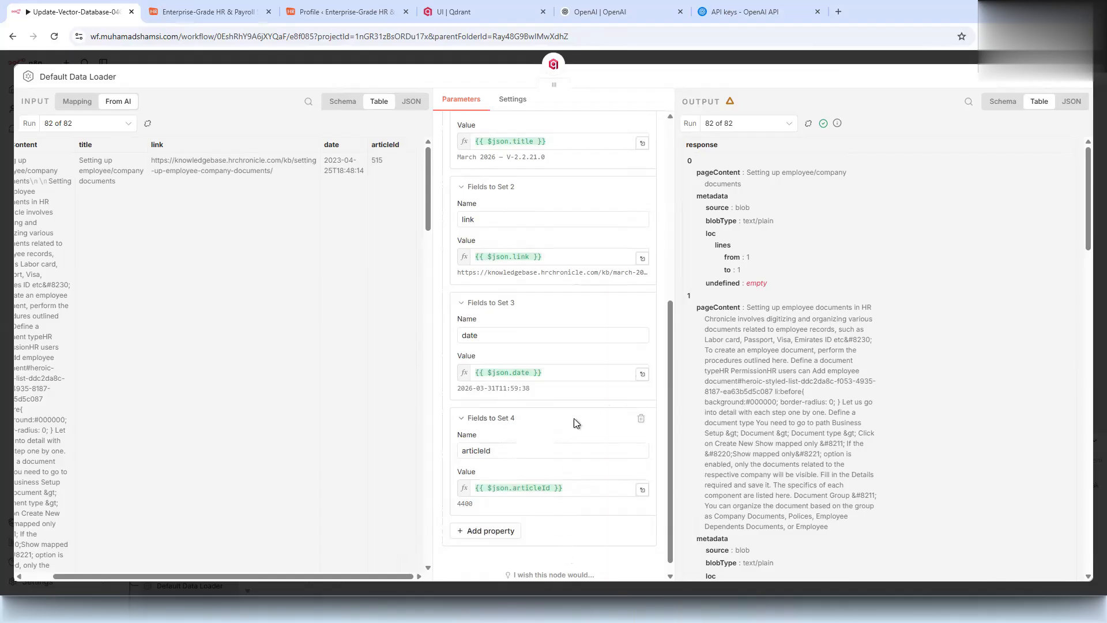
{"action": "scroll", "coordinate": [580, 361], "scroll_direction": "up", "scroll_amount": 5}
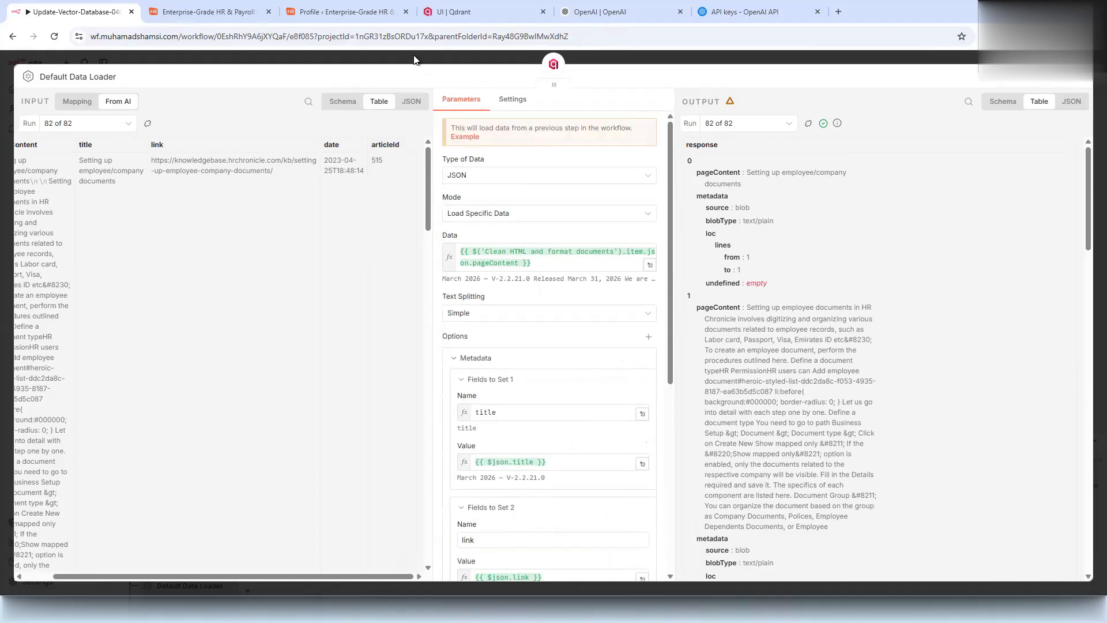
- Execute the Qdrant Vector Store step to store 337 items, then go to the Qdrant dashboard
{"action": "left_click", "coordinate": [364, 62]}
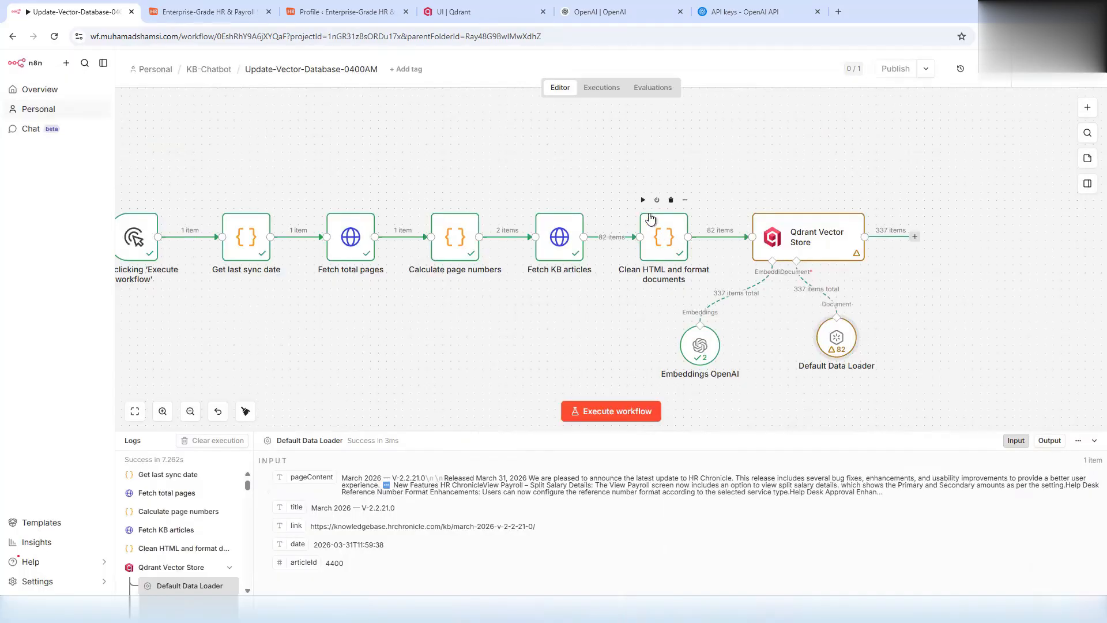
{"action": "left_click", "coordinate": [787, 200]}
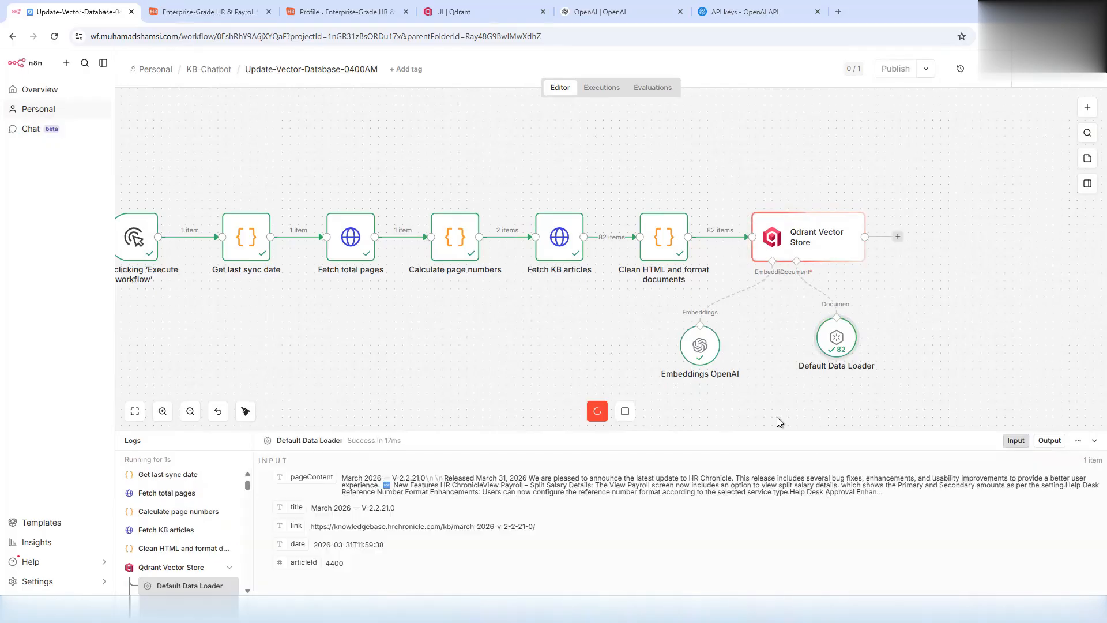
{"action": "left_click", "coordinate": [467, 12]}
{"action": "left_click", "coordinate": [299, 44]}
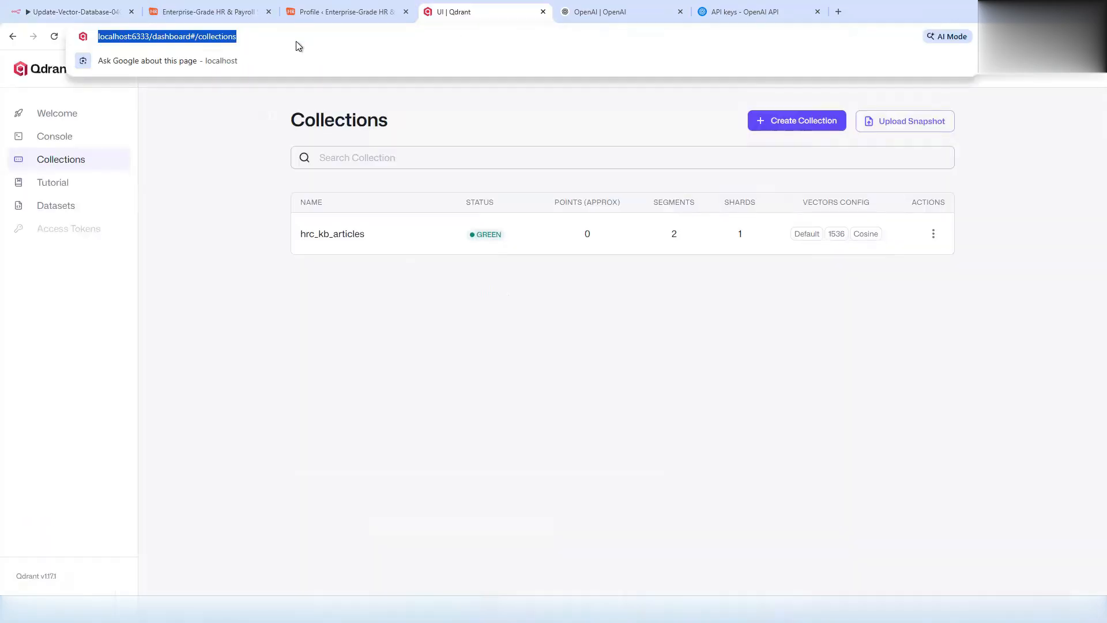
- Verify hrc_kb_articles holds 337 points with articleId payloads, then move Get last sync date aside in n8n
{"action": "key", "text": "Return"}
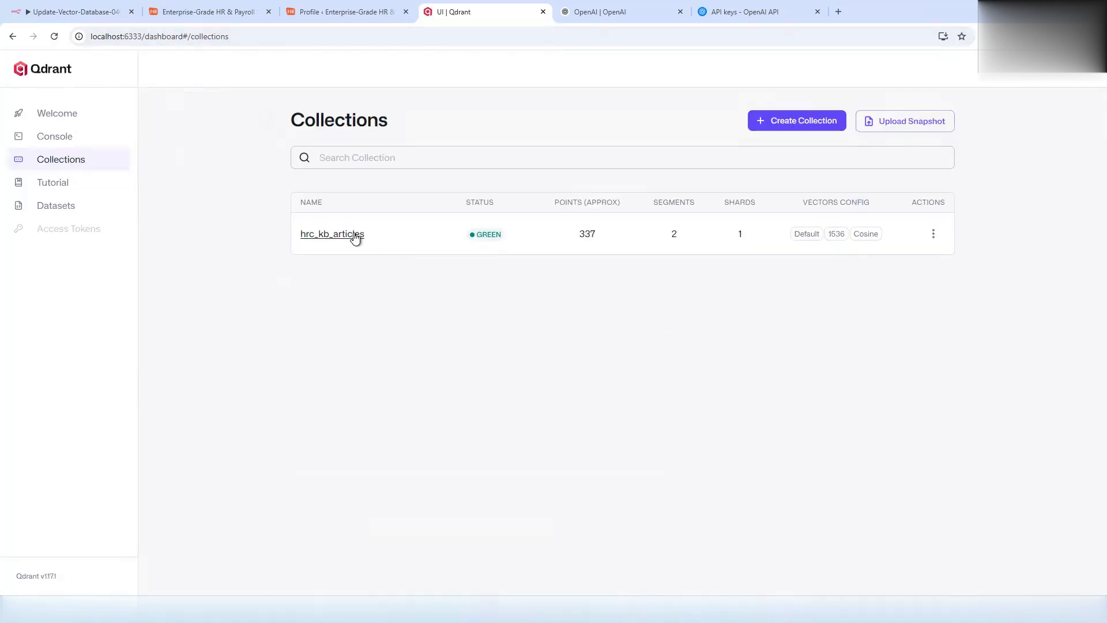
{"action": "left_click", "coordinate": [355, 234]}
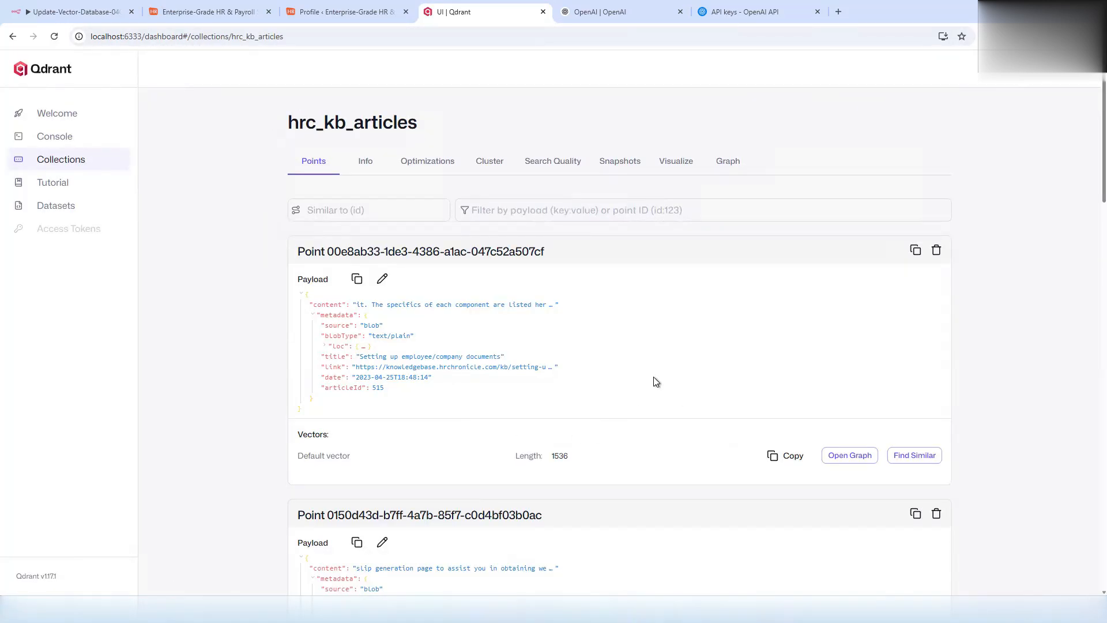
{"action": "left_click", "coordinate": [326, 347]}
{"action": "left_click", "coordinate": [357, 281]}
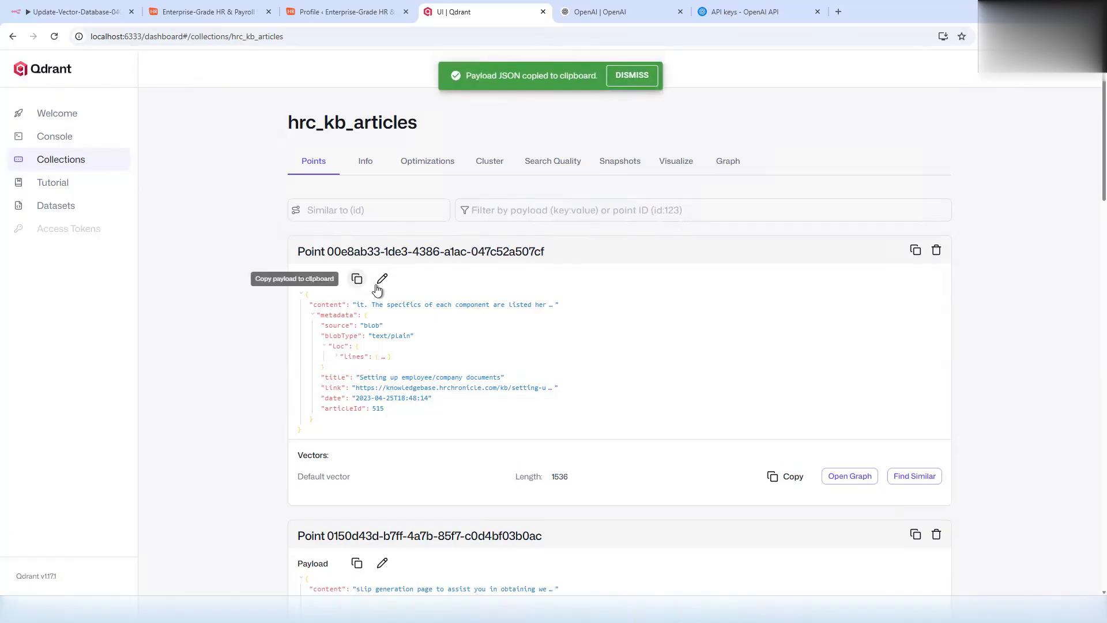
{"action": "left_click", "coordinate": [456, 305]}
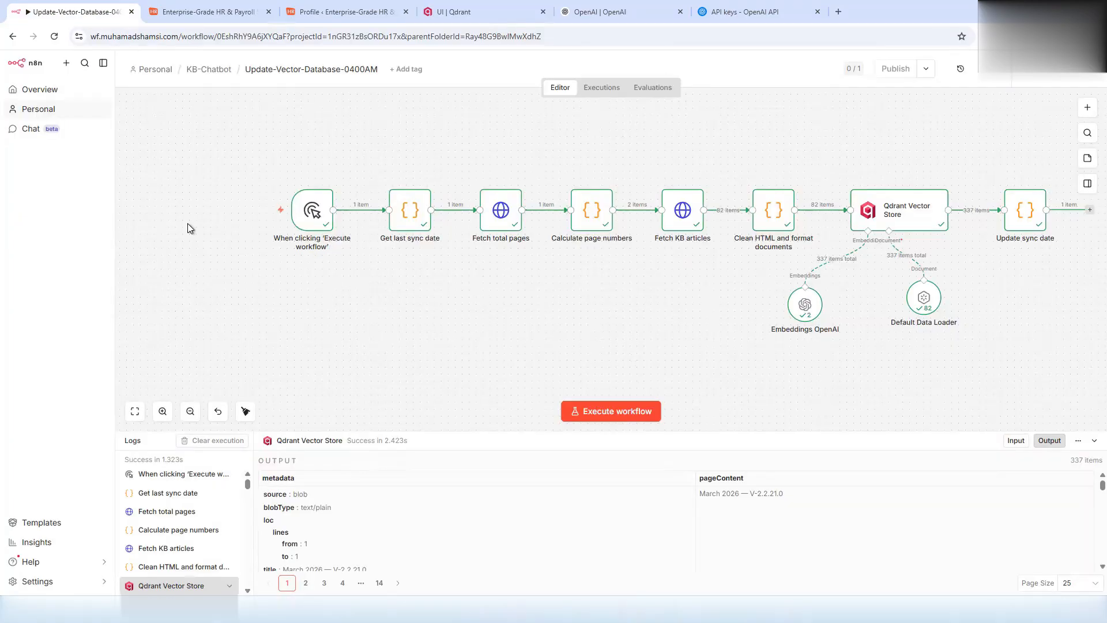
{"action": "left_click", "coordinate": [209, 210]}
{"action": "mouse_move", "coordinate": [410, 211]}
{"action": "left_mouse_down"}
{"action": "mouse_move", "coordinate": [375, 211]}
{"action": "mouse_move", "coordinate": [389, 212]}
{"action": "left_mouse_up"}
- Replace the trigger's link to Get last sync date with a new HTTP Request step
{"action": "left_click", "coordinate": [313, 210]}
{"action": "left_click", "coordinate": [285, 210]}
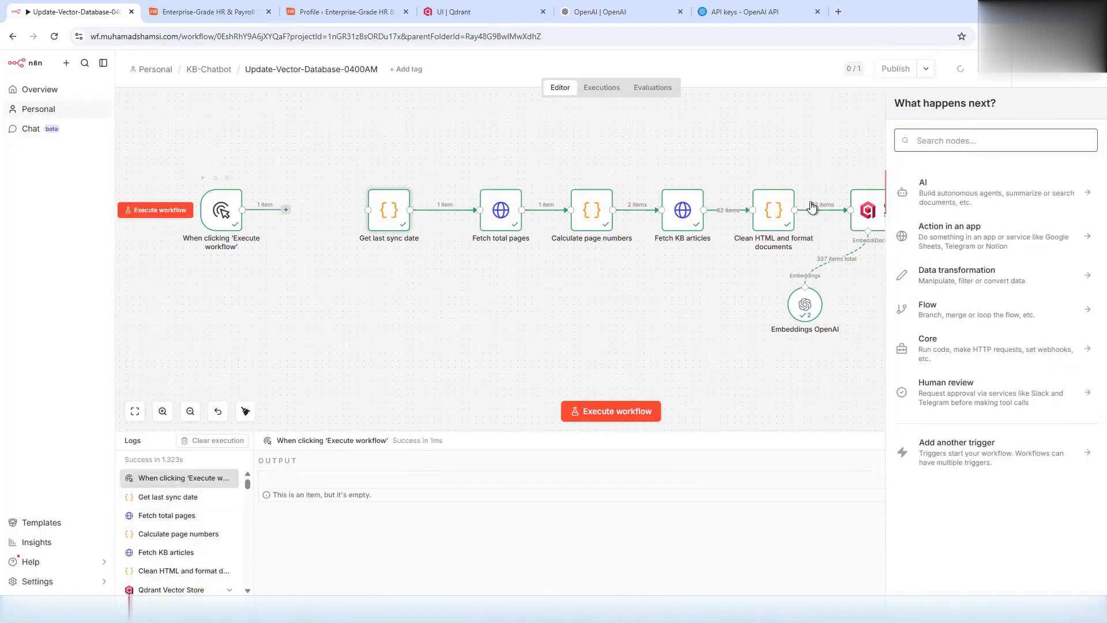
{"action": "type", "text": "https"}
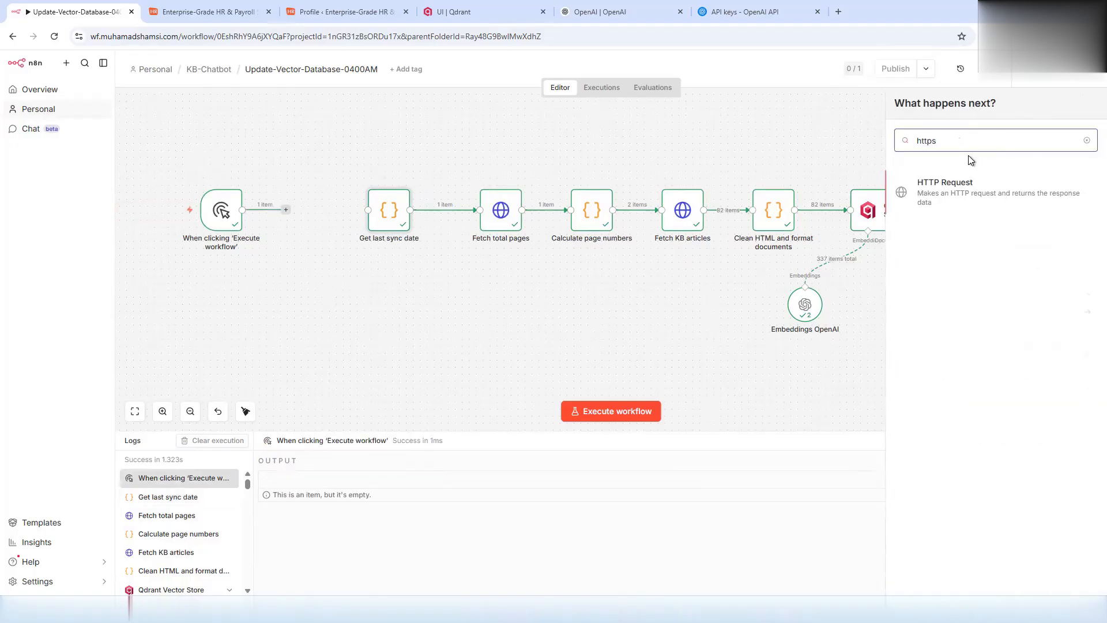
{"action": "left_click", "coordinate": [944, 184]}
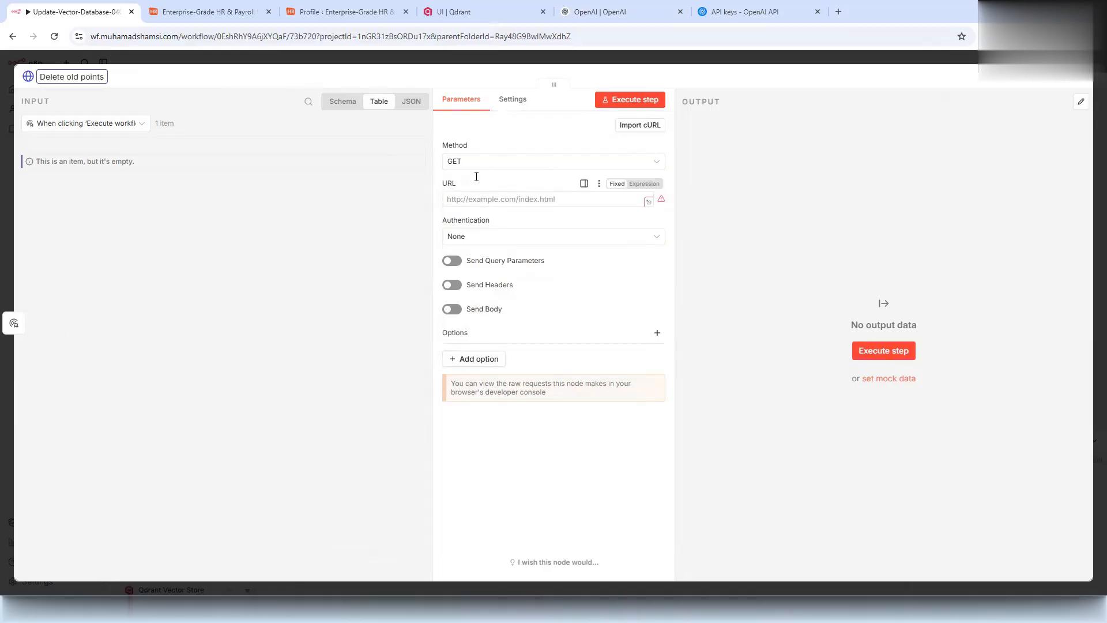
- Make Delete old points POST to the hrc_kb_articles points/delete URL using the saved Qdrant API credential
{"action": "left_click", "coordinate": [482, 163]}
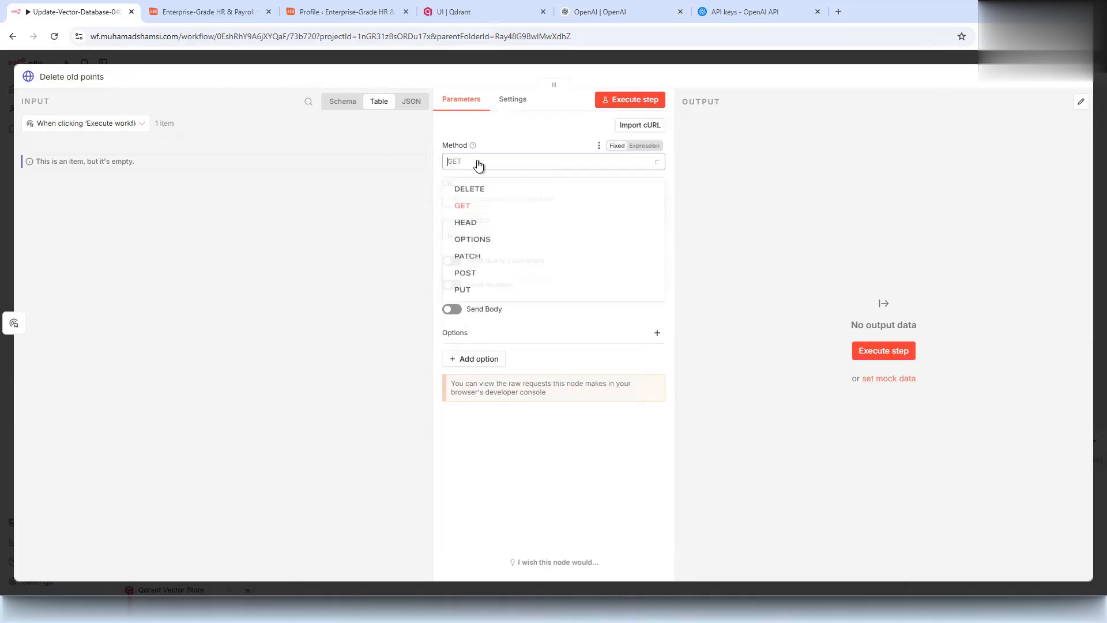
{"action": "left_click", "coordinate": [481, 287]}
{"action": "left_click", "coordinate": [490, 200]}
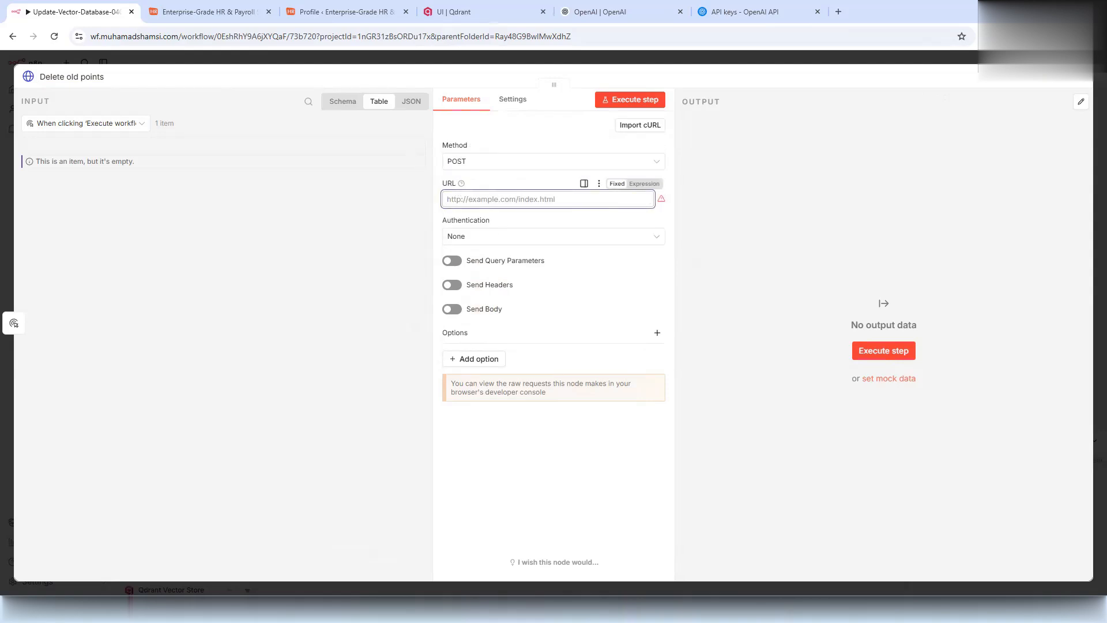
{"action": "key", "text": "ctrl+v"}
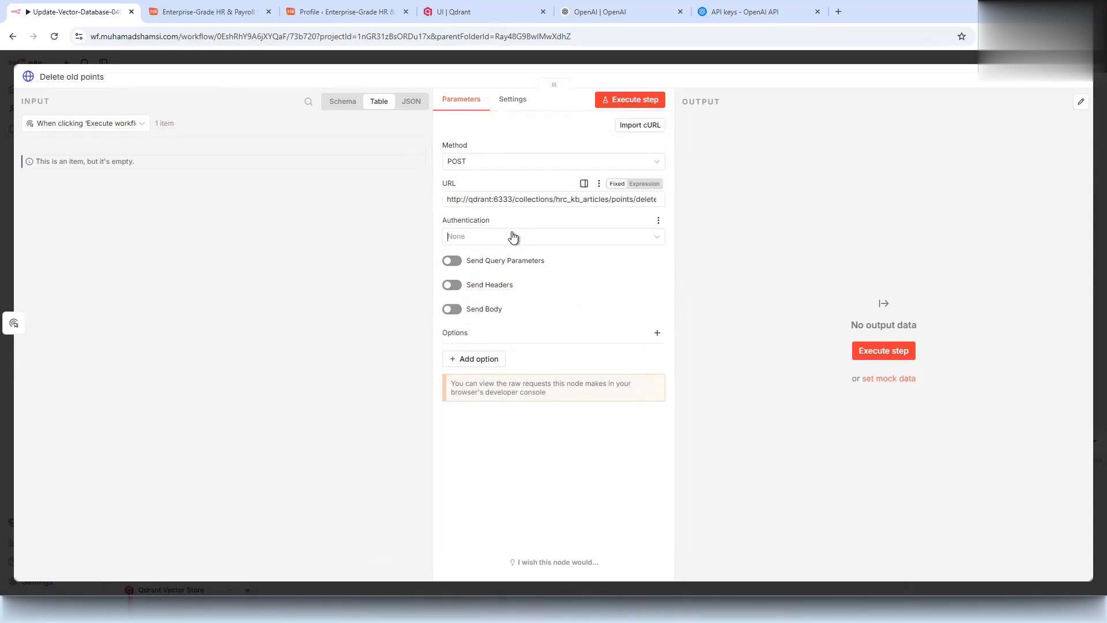
{"action": "left_click", "coordinate": [511, 237]}
{"action": "left_click", "coordinate": [522, 285]}
{"action": "left_click", "coordinate": [511, 278]}
{"action": "type", "text": "qdr"}
{"action": "left_click", "coordinate": [497, 321]}
{"action": "left_click", "coordinate": [499, 314]}
{"action": "left_click", "coordinate": [487, 337]}
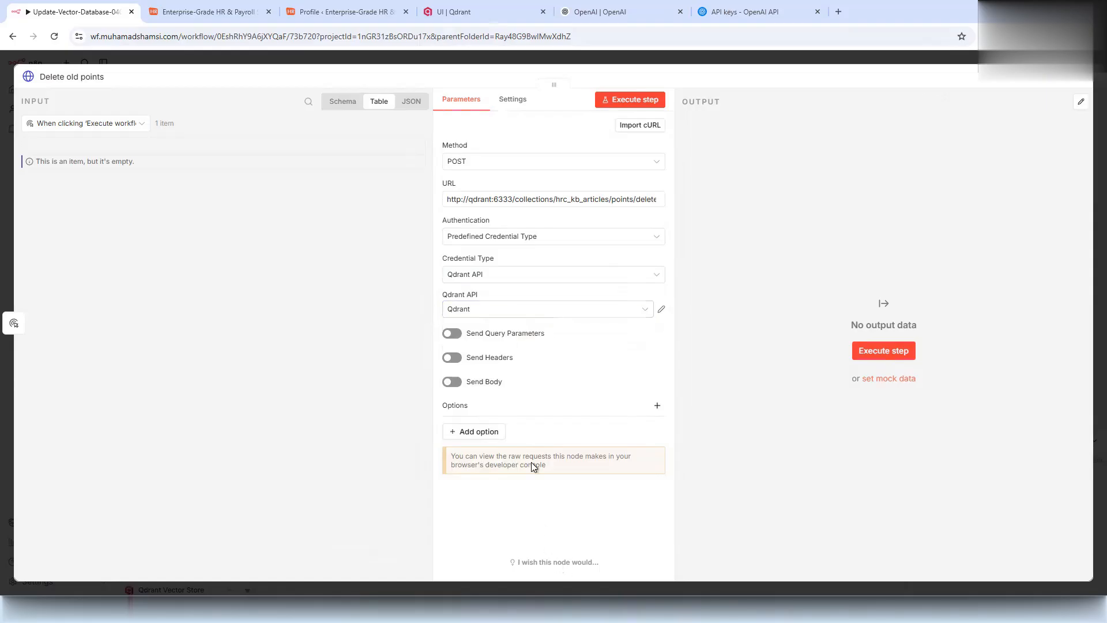
{"action": "key", "text": "Escape"}
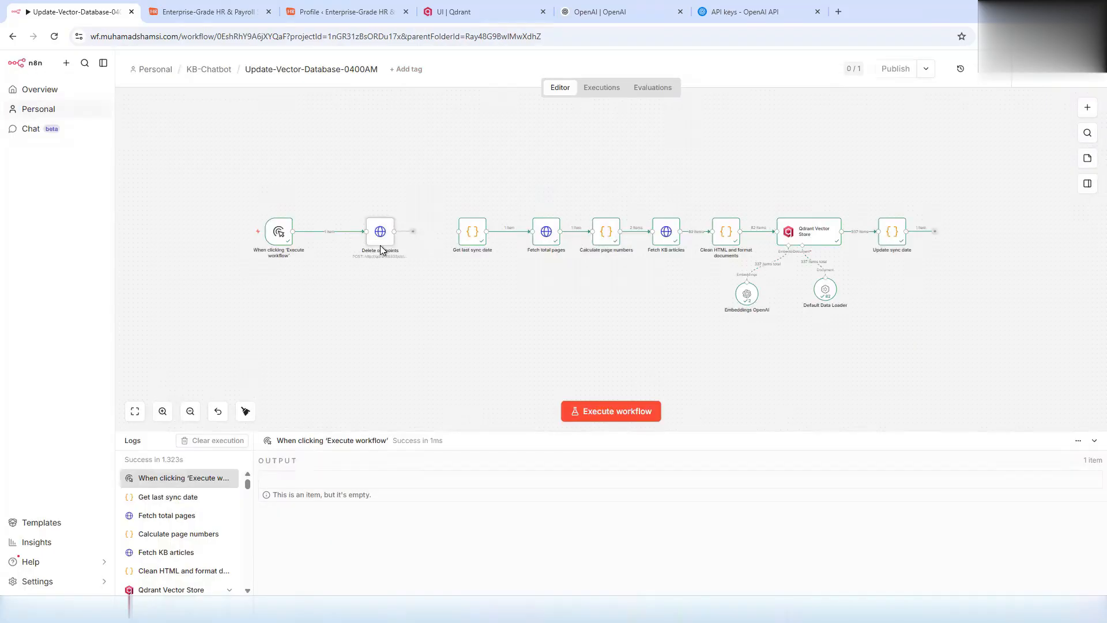
- Delete Get last sync date, chain Delete old points into Fetch total pages, and tidy the workflow
{"action": "left_click_drag", "start_coordinate": [380, 239], "coordinate": [371, 238]}
{"action": "left_click_drag", "start_coordinate": [470, 236], "coordinate": [447, 235]}
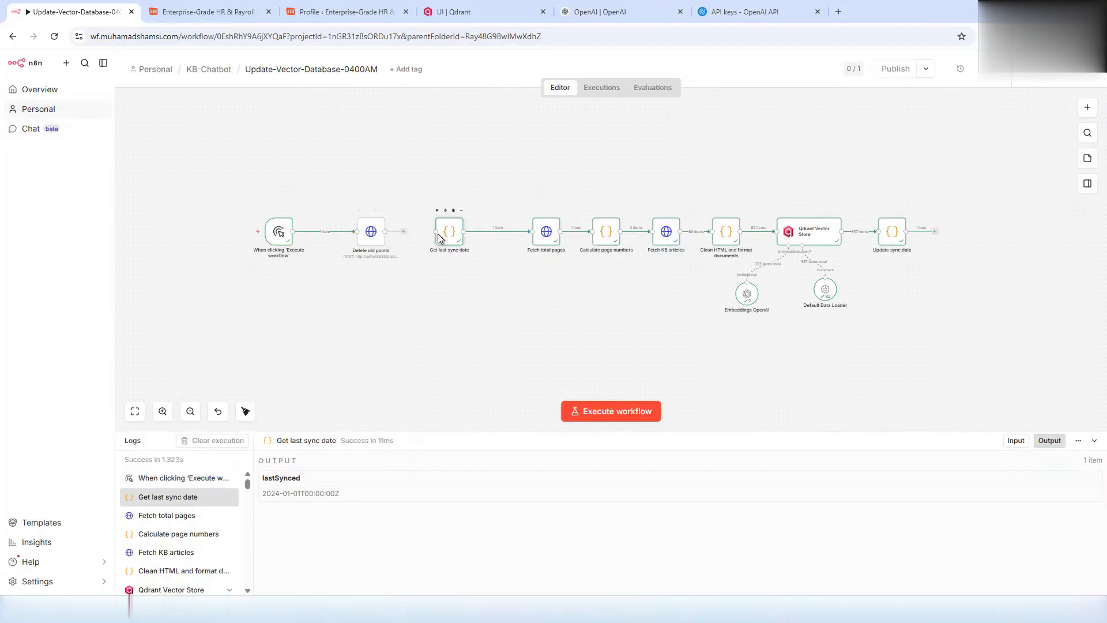
{"action": "left_click", "coordinate": [504, 231]}
{"action": "left_click", "coordinate": [453, 218]}
{"action": "left_click_drag", "start_coordinate": [537, 235], "coordinate": [495, 234]}
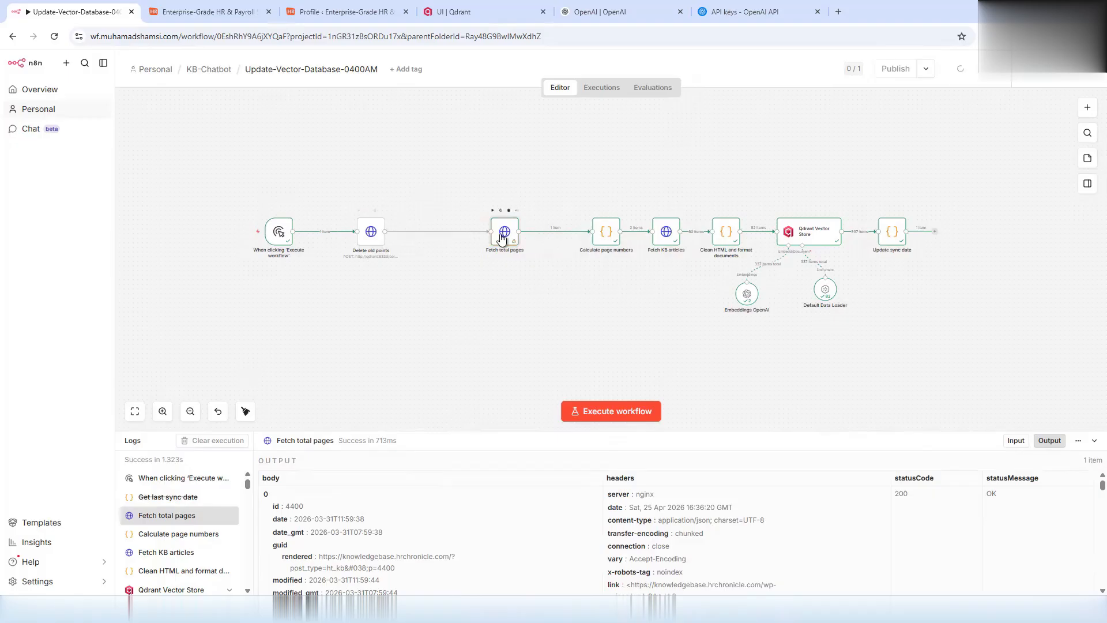
{"action": "right_click", "coordinate": [543, 294]}
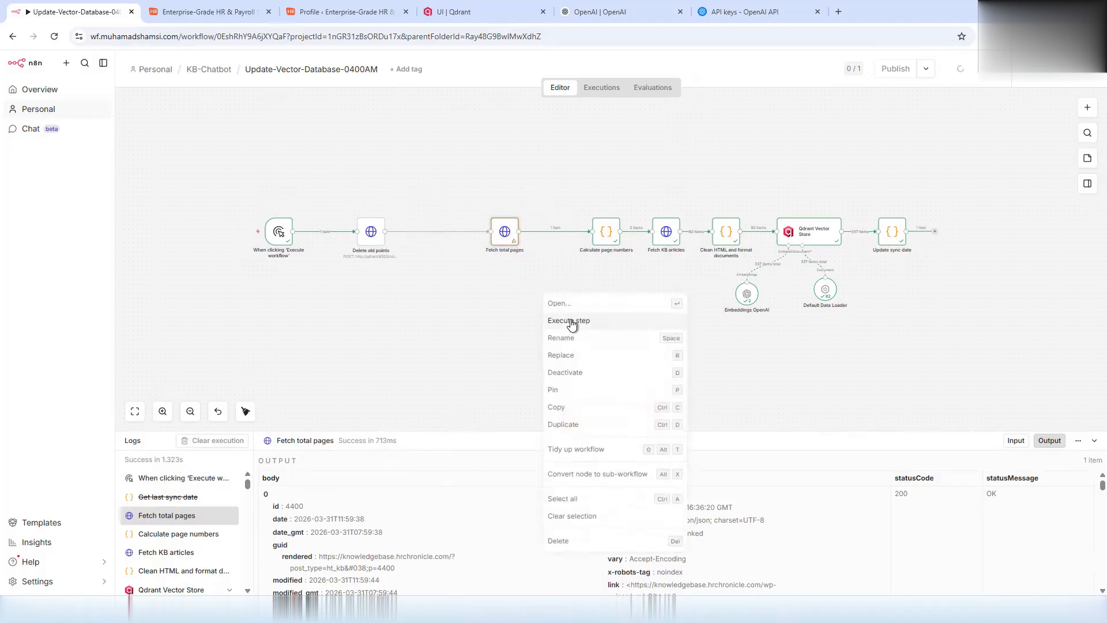
{"action": "left_click", "coordinate": [590, 449]}
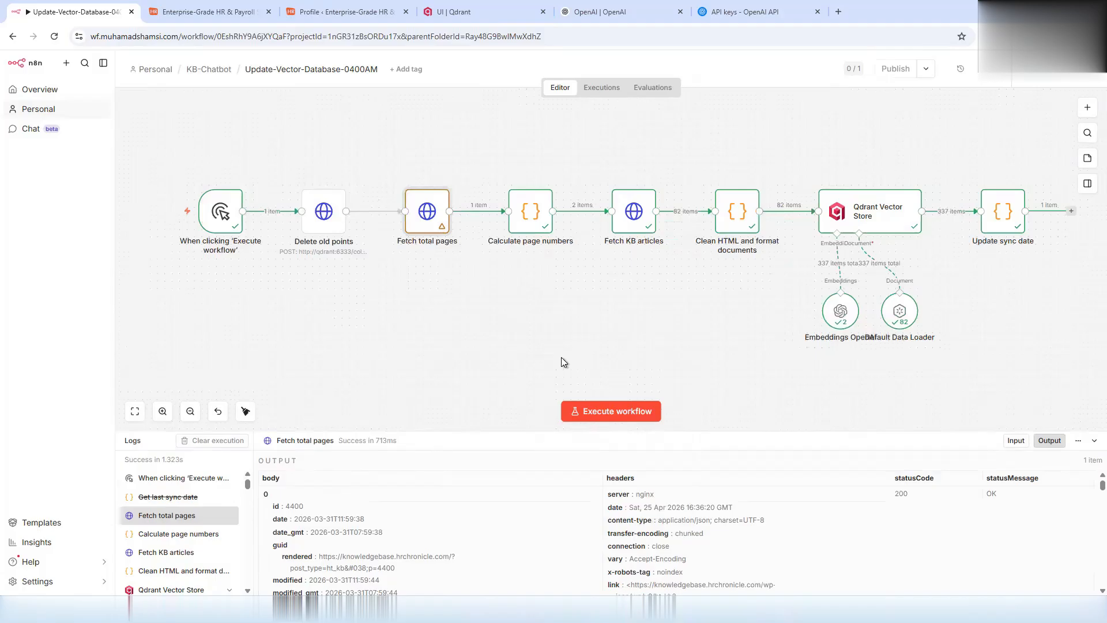
- Remove the modified_after filter from the Fetch total pages URL
{"action": "double_click", "coordinate": [409, 207]}
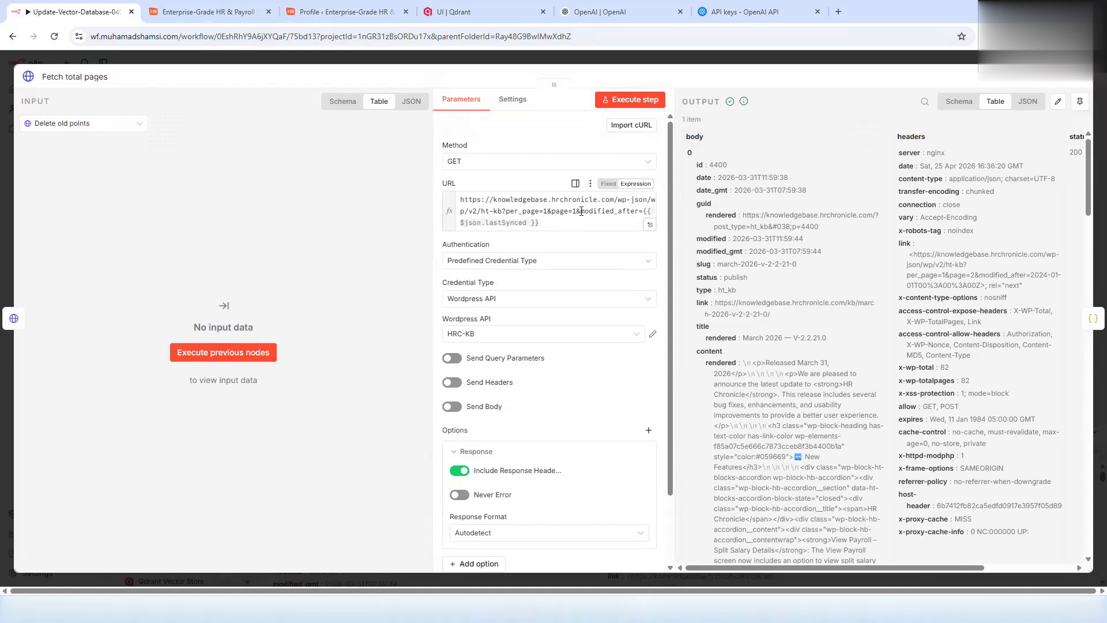
{"action": "left_click_drag", "start_coordinate": [576, 211], "coordinate": [594, 224]}
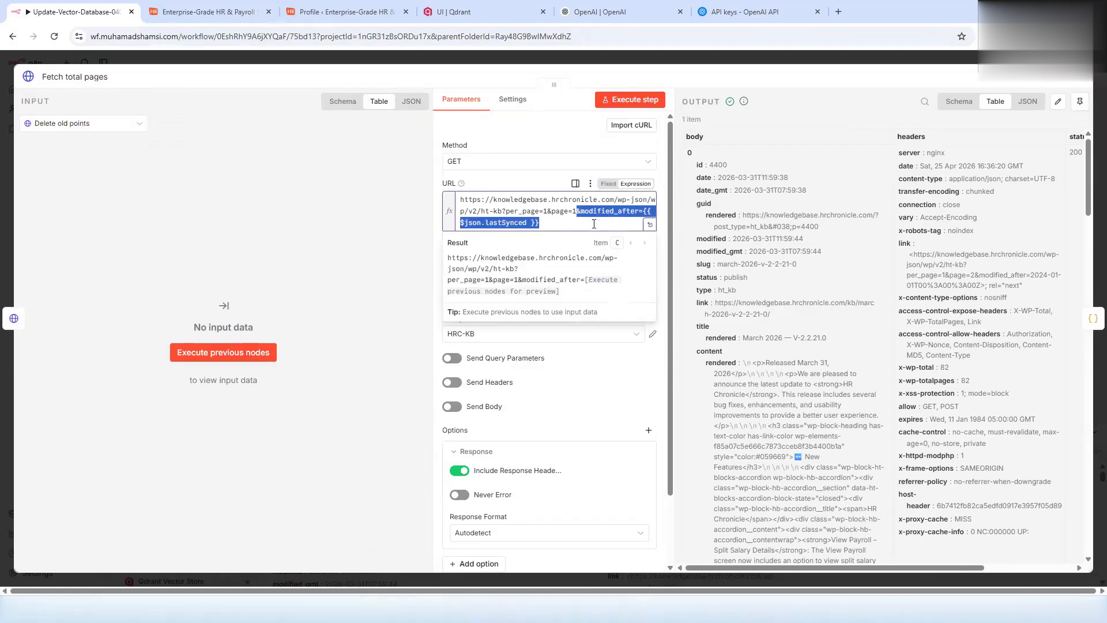
{"action": "key", "text": "BackSpace"}
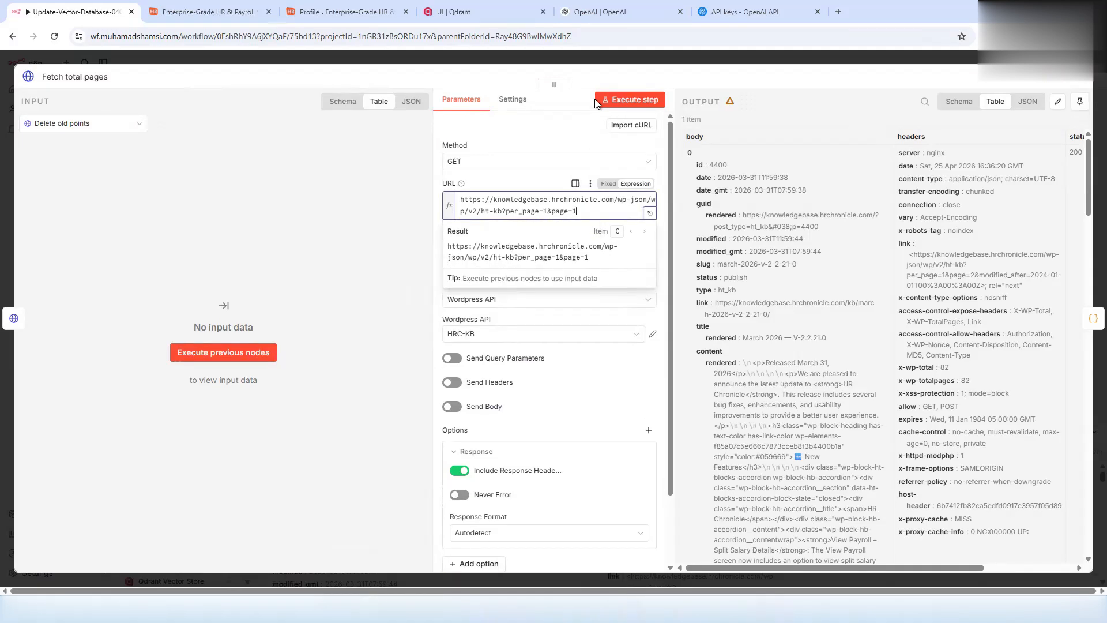
{"action": "left_click", "coordinate": [590, 61]}
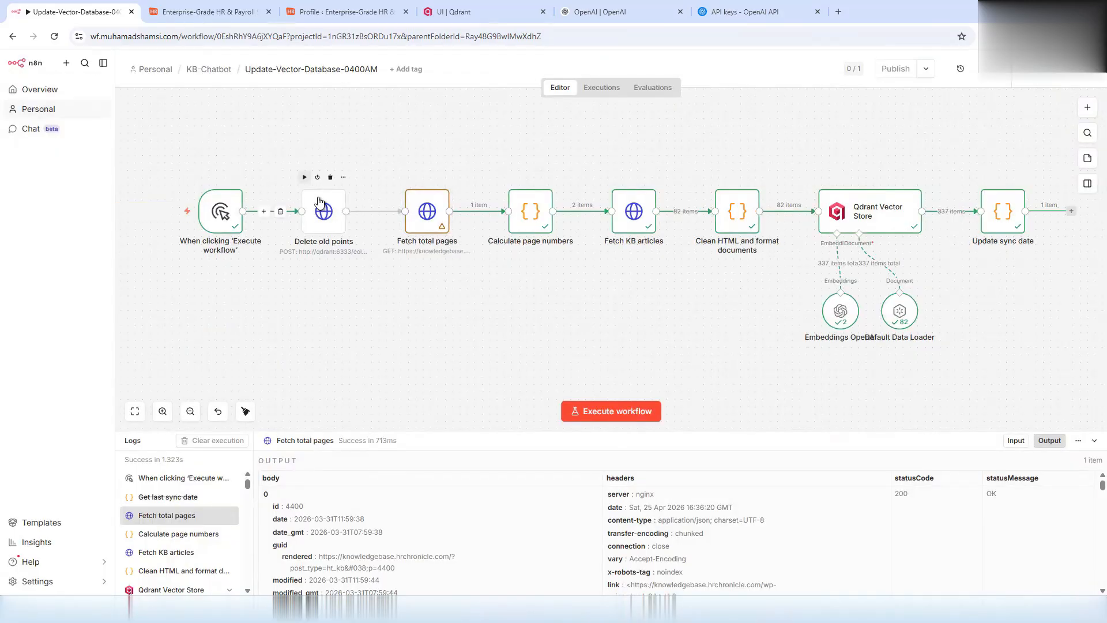
- Run the workflow, then open the failed Delete old points node (400 JSON body error) at its URL
{"action": "left_click", "coordinate": [304, 177]}
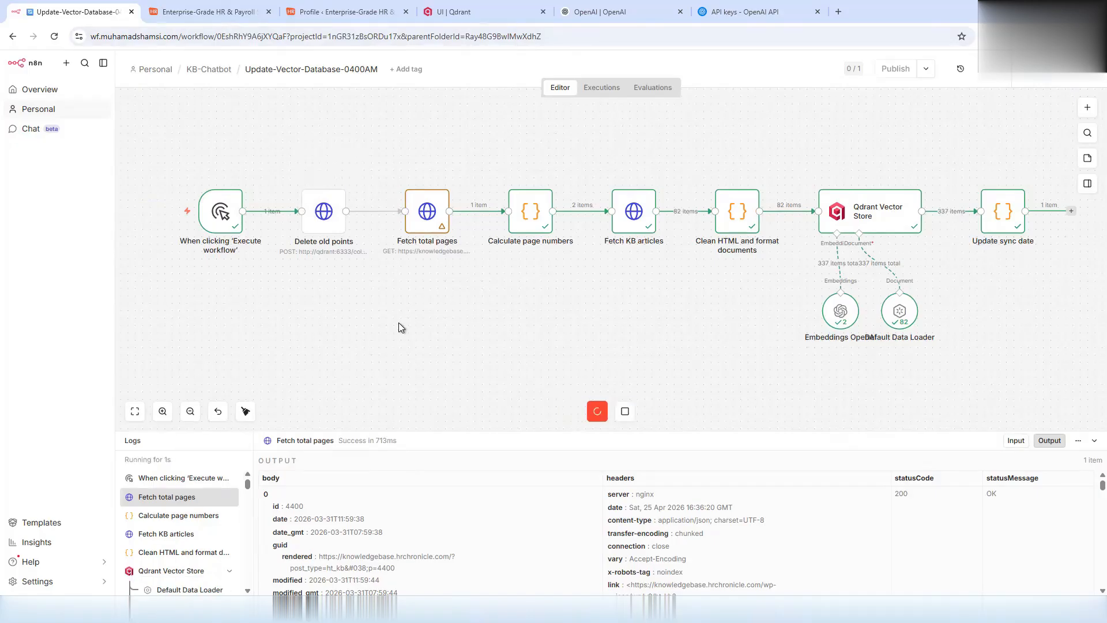
{"action": "double_click", "coordinate": [324, 212]}
{"action": "left_click", "coordinate": [629, 199]}
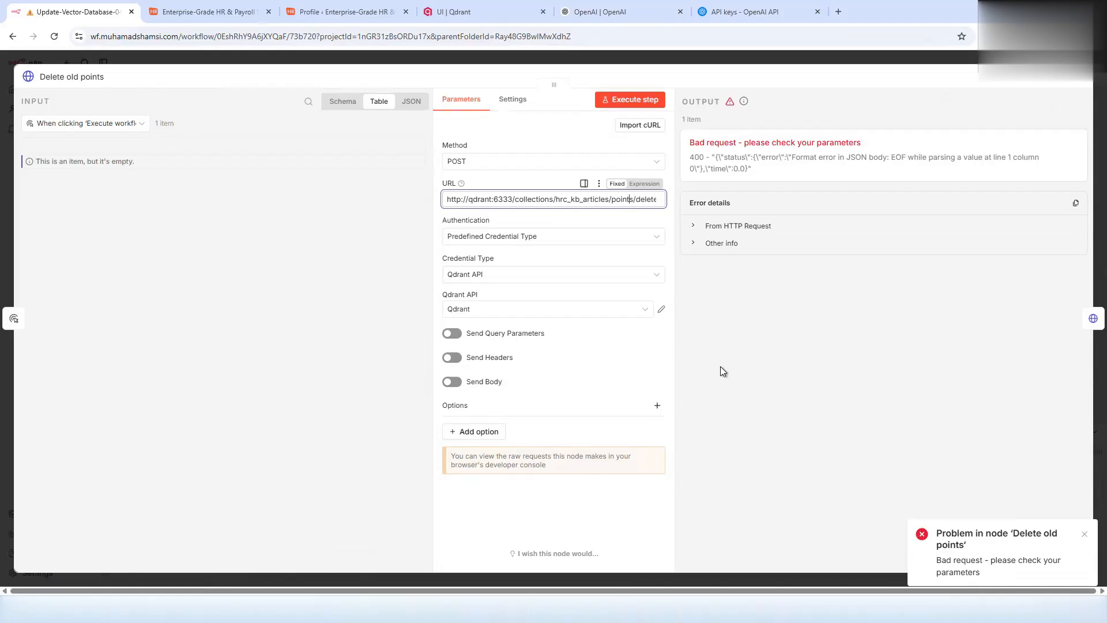
- Enable a JSON request body on Delete old points containing {"filter": {}}
{"action": "left_click", "coordinate": [501, 434]}
{"action": "left_click", "coordinate": [546, 519]}
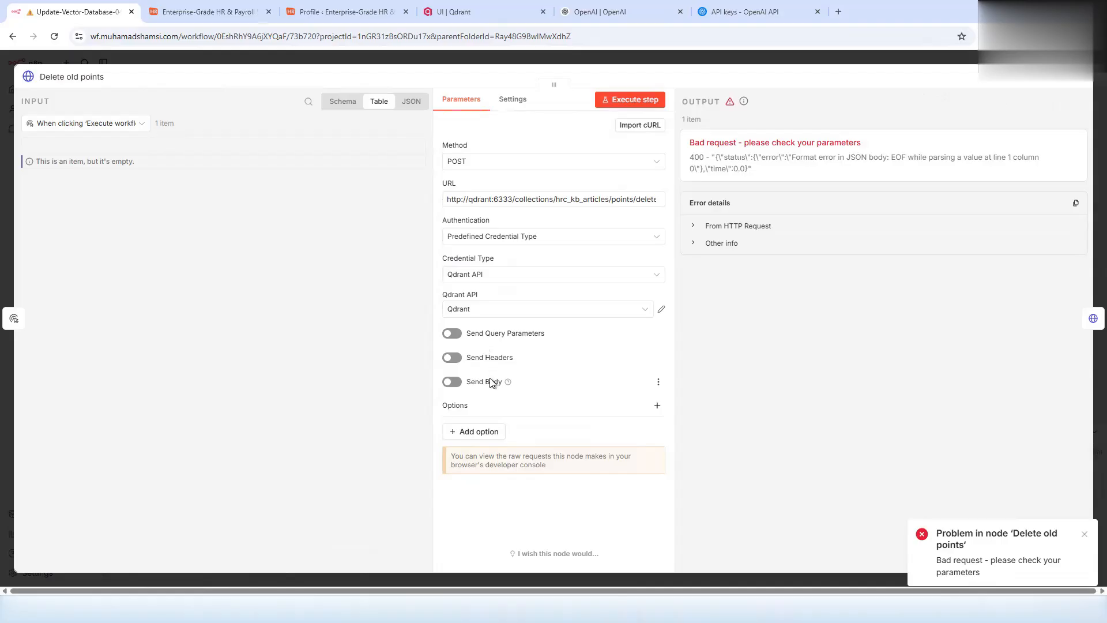
{"action": "left_click", "coordinate": [453, 382]}
{"action": "scroll", "coordinate": [510, 447], "scroll_direction": "down", "scroll_amount": 2}
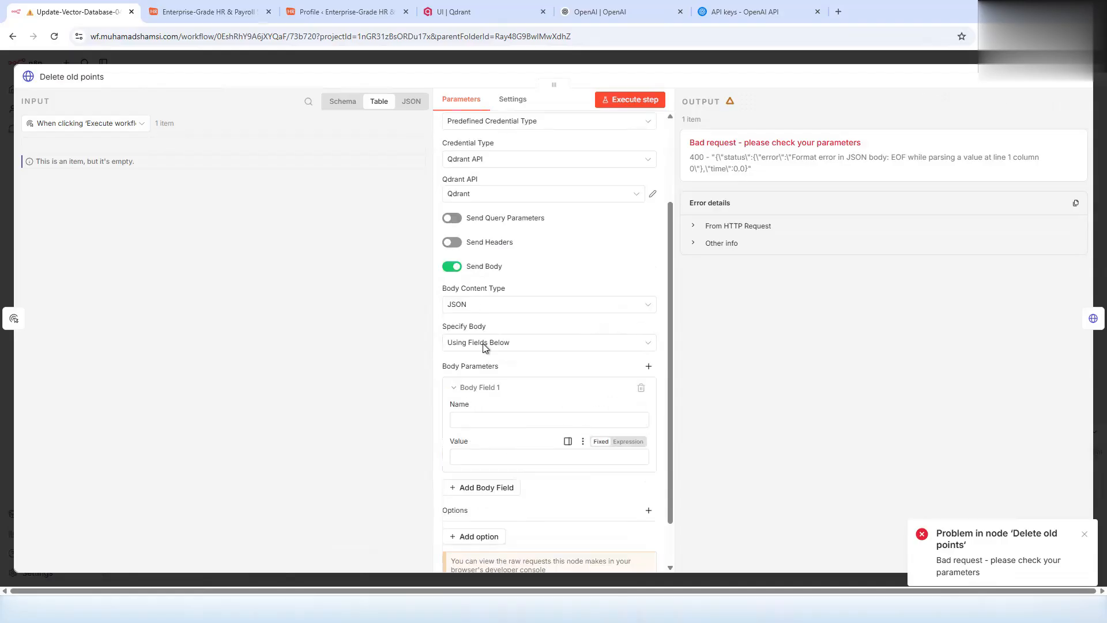
{"action": "left_click", "coordinate": [482, 304]}
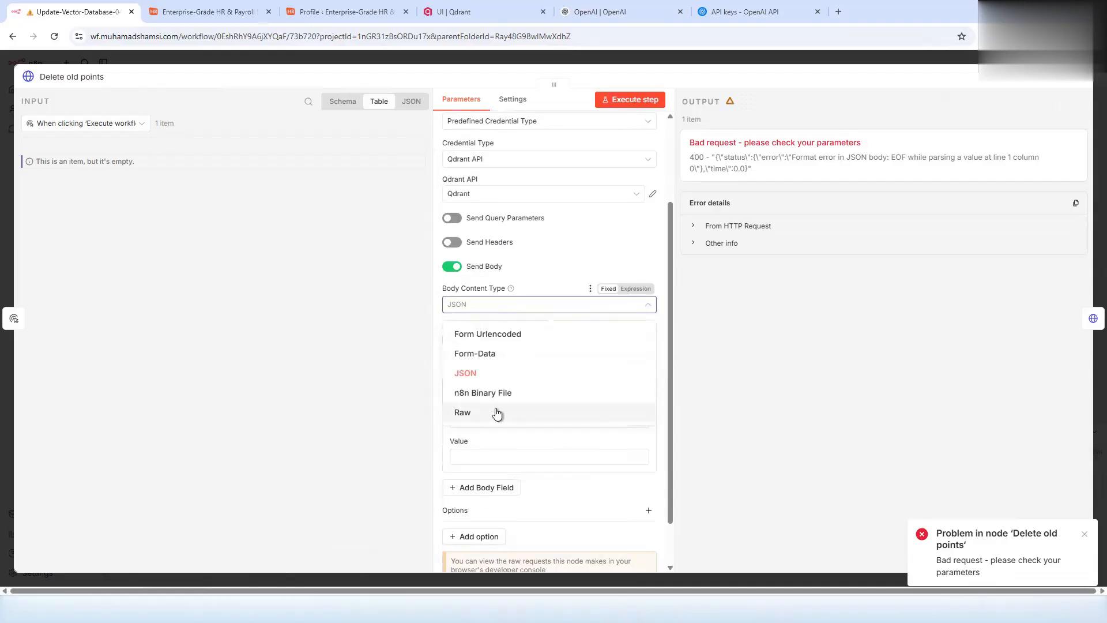
{"action": "left_click", "coordinate": [555, 268]}
{"action": "left_click", "coordinate": [509, 343]}
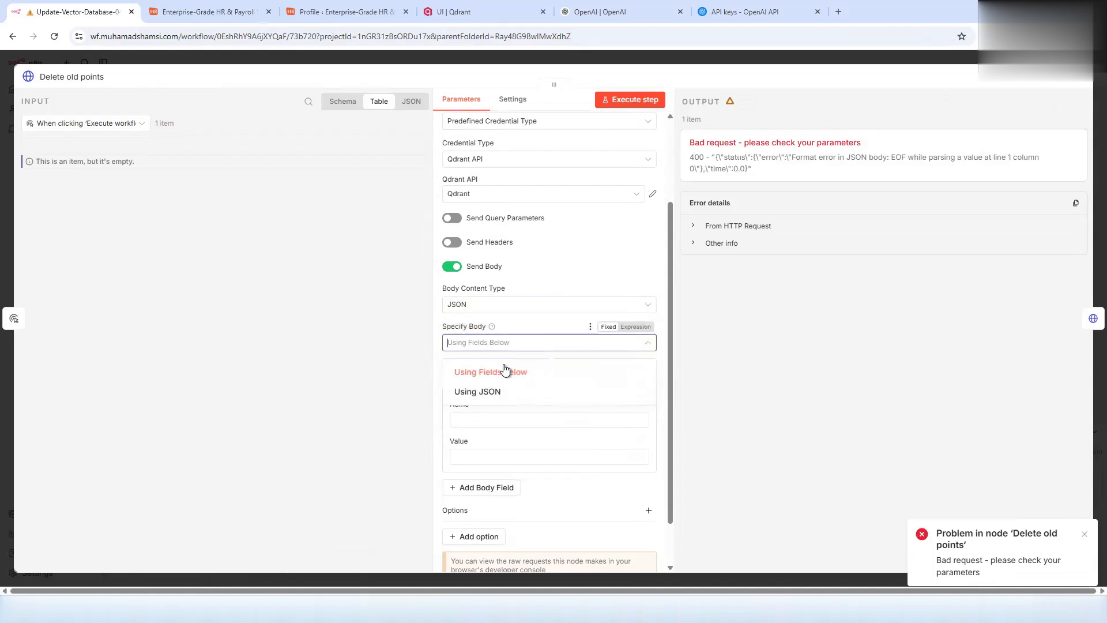
{"action": "left_click", "coordinate": [497, 393]}
{"action": "left_click", "coordinate": [494, 415]}
{"action": "left_click", "coordinate": [637, 393]}
{"action": "type", "text": "{   \"filter\": {} }"}
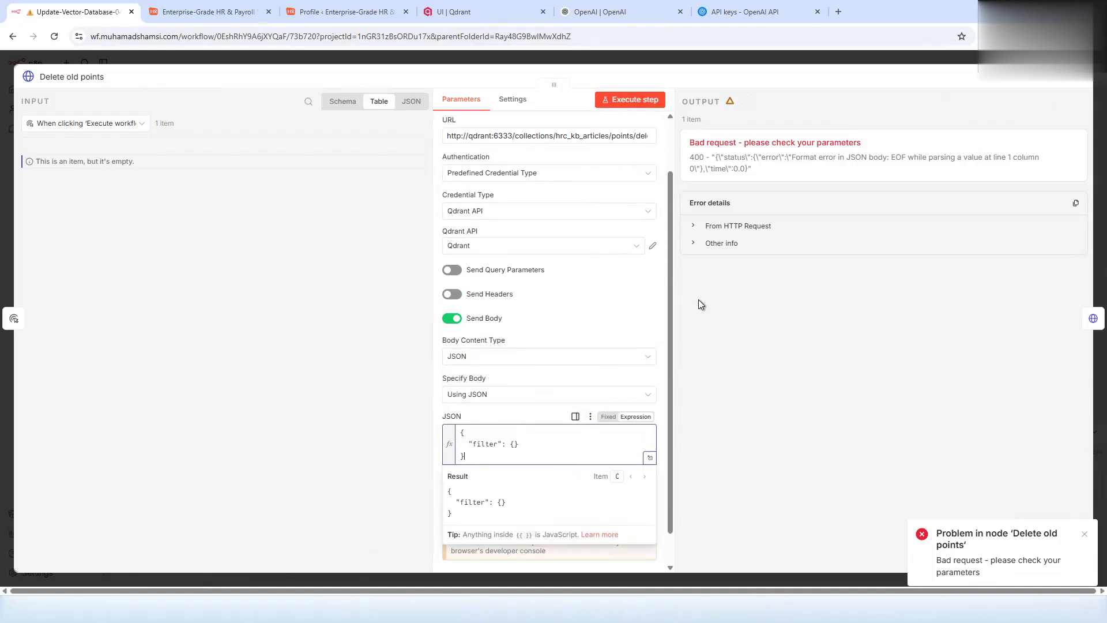
- Execute the Delete old points step and reload the Qdrant collections page
{"action": "left_click", "coordinate": [622, 101]}
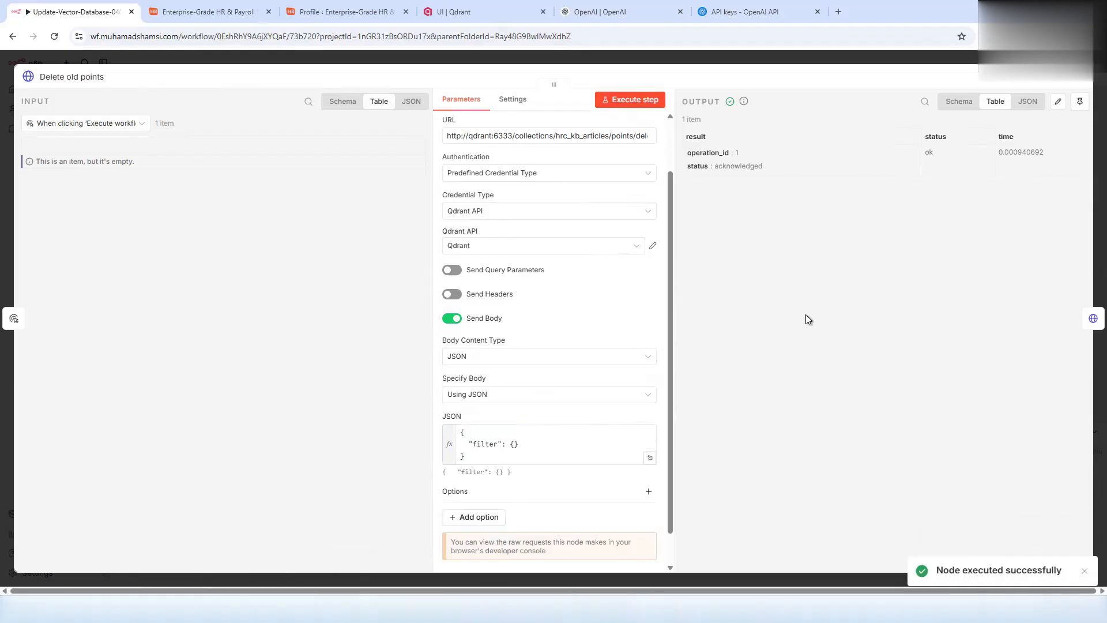
{"action": "left_click", "coordinate": [450, 12]}
{"action": "left_click", "coordinate": [247, 35]}
{"action": "key", "text": "Return"}
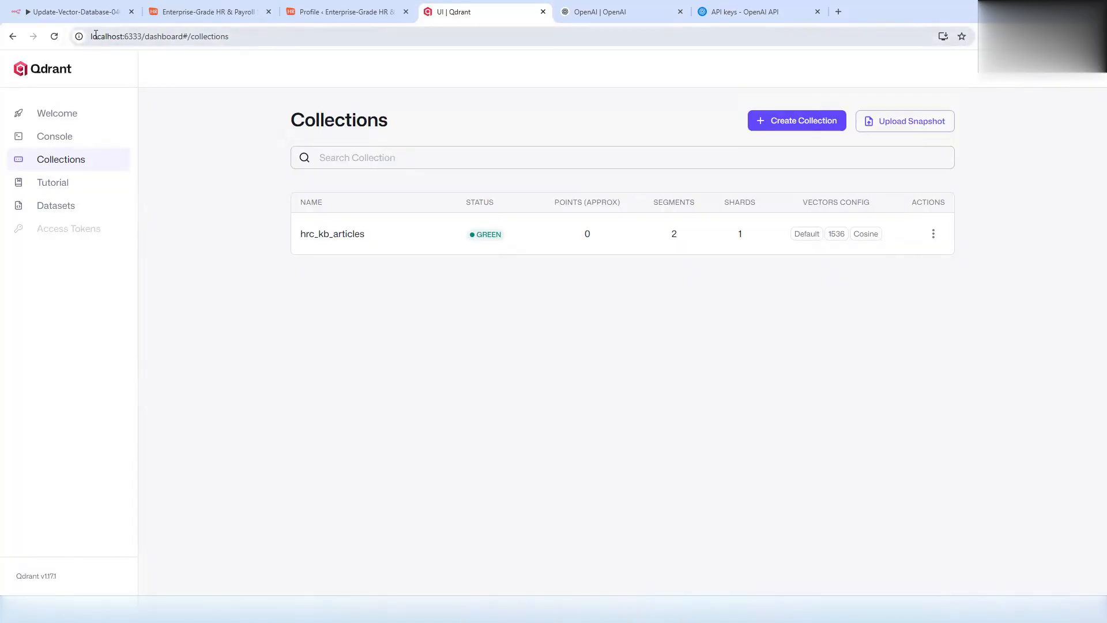
- Confirm hrc_kb_articles shows 0 points in Qdrant, then close the Delete old points panel in n8n
{"action": "left_click", "coordinate": [54, 37]}
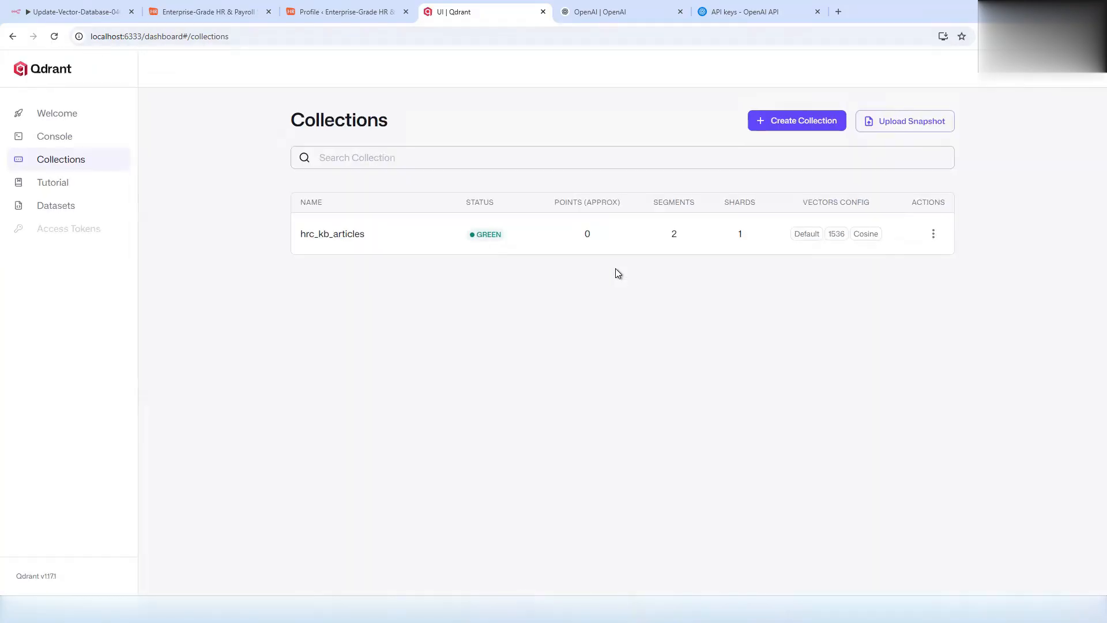
{"action": "left_click", "coordinate": [62, 11]}
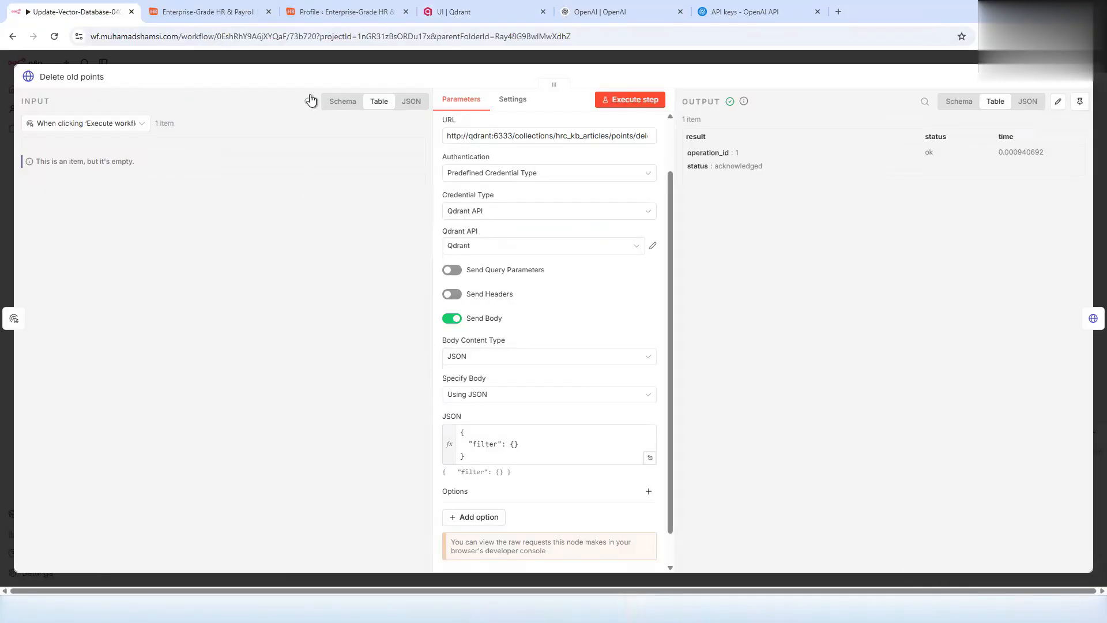
{"action": "left_click", "coordinate": [304, 64]}
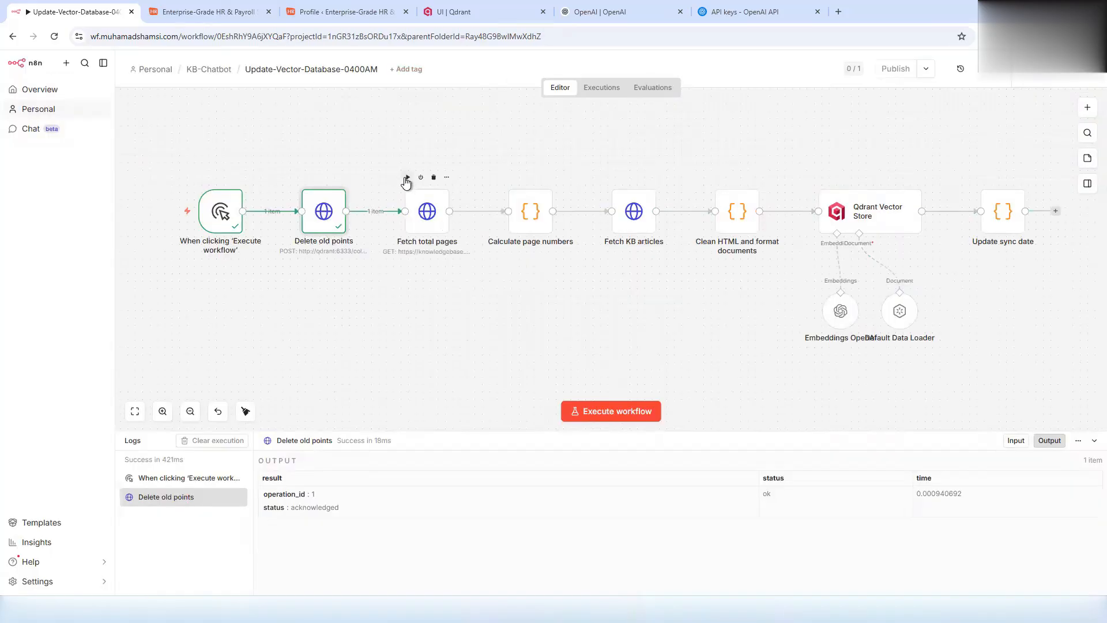
- Execute the next nodes through Fetch KB articles and open its settings
{"action": "left_click", "coordinate": [407, 177]}
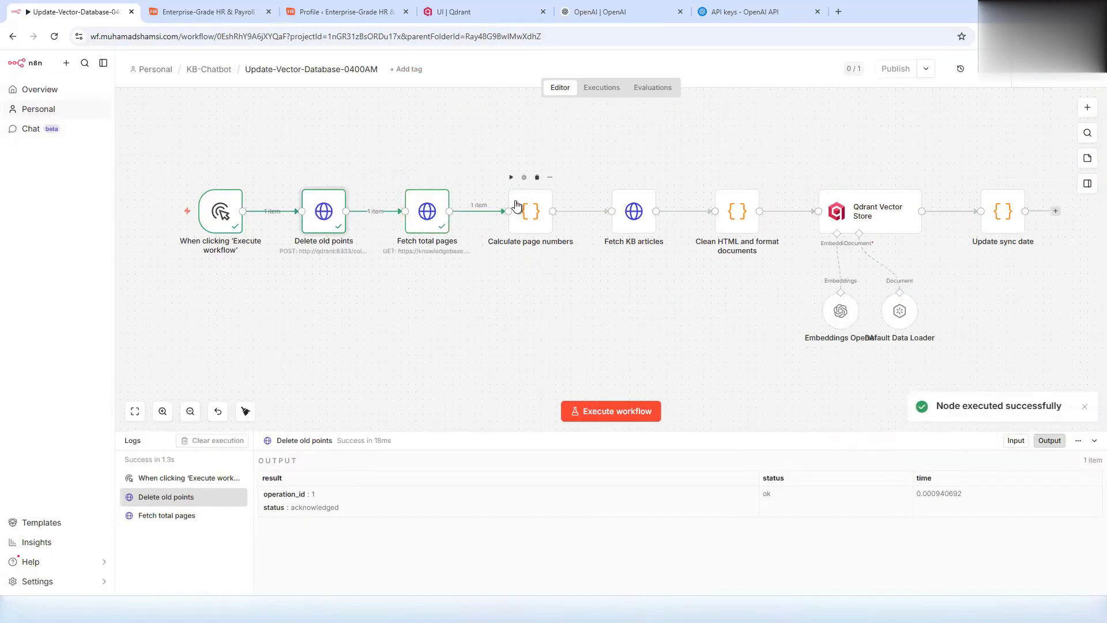
{"action": "left_click", "coordinate": [611, 175]}
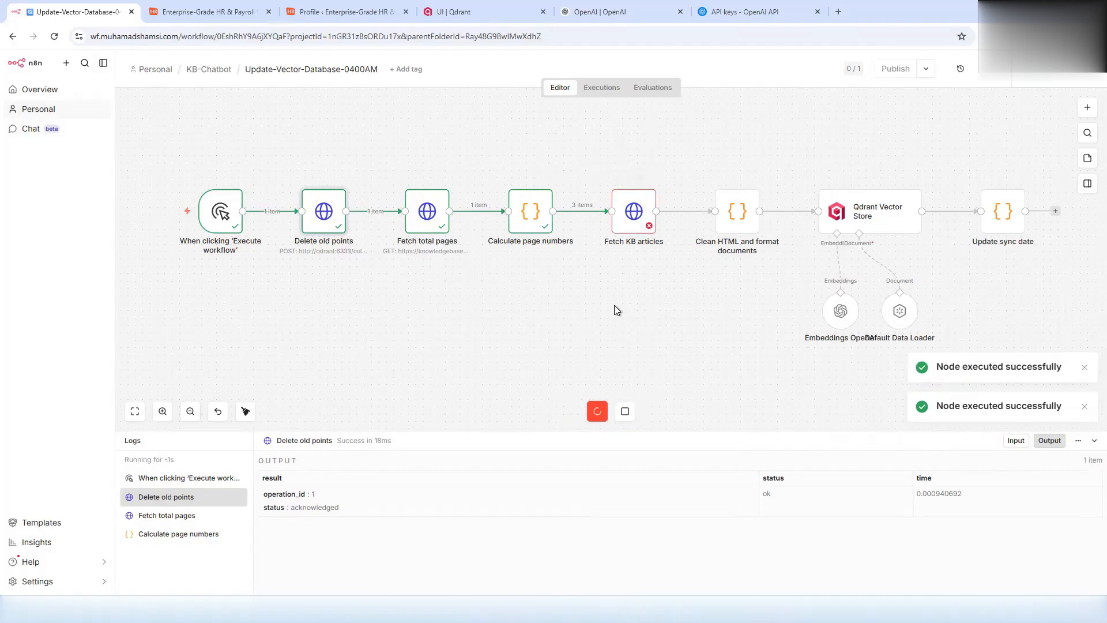
{"action": "double_click", "coordinate": [636, 216]}
- Delete the &modified_after filter from the Fetch KB articles URL and rerun it, fetching 132 articles
{"action": "left_click", "coordinate": [633, 214]}
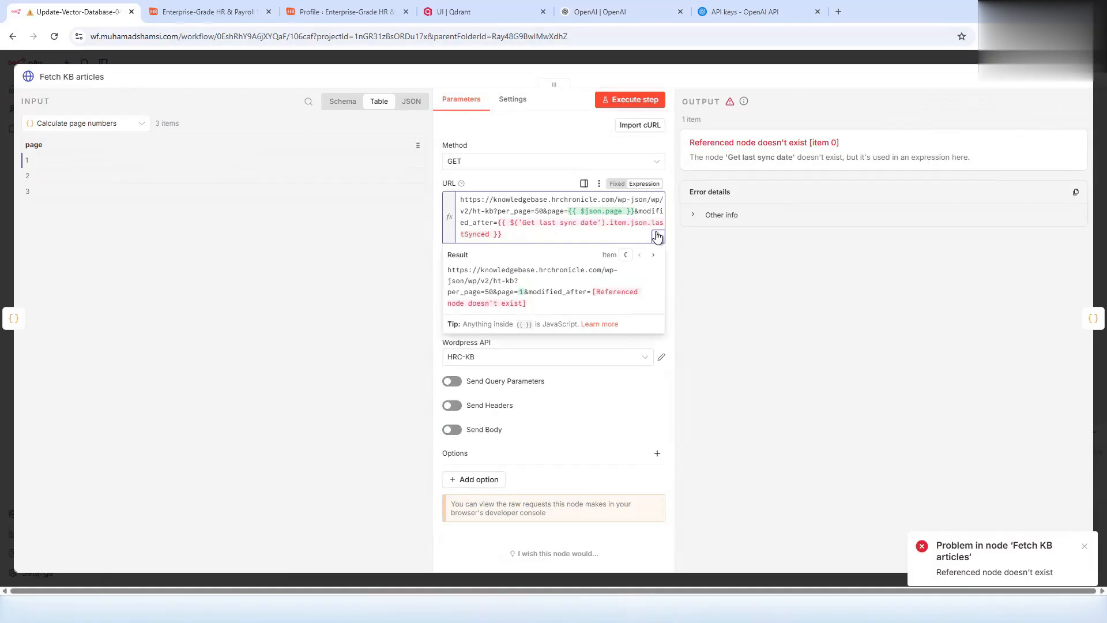
{"action": "left_click", "coordinate": [657, 235]}
{"action": "left_click_drag", "start_coordinate": [310, 142], "coordinate": [645, 146]}
{"action": "key", "text": "BackSpace"}
{"action": "key", "text": "BackSpace"}
{"action": "left_click", "coordinate": [516, 58]}
{"action": "left_click", "coordinate": [634, 100]}
{"action": "left_click", "coordinate": [500, 54]}
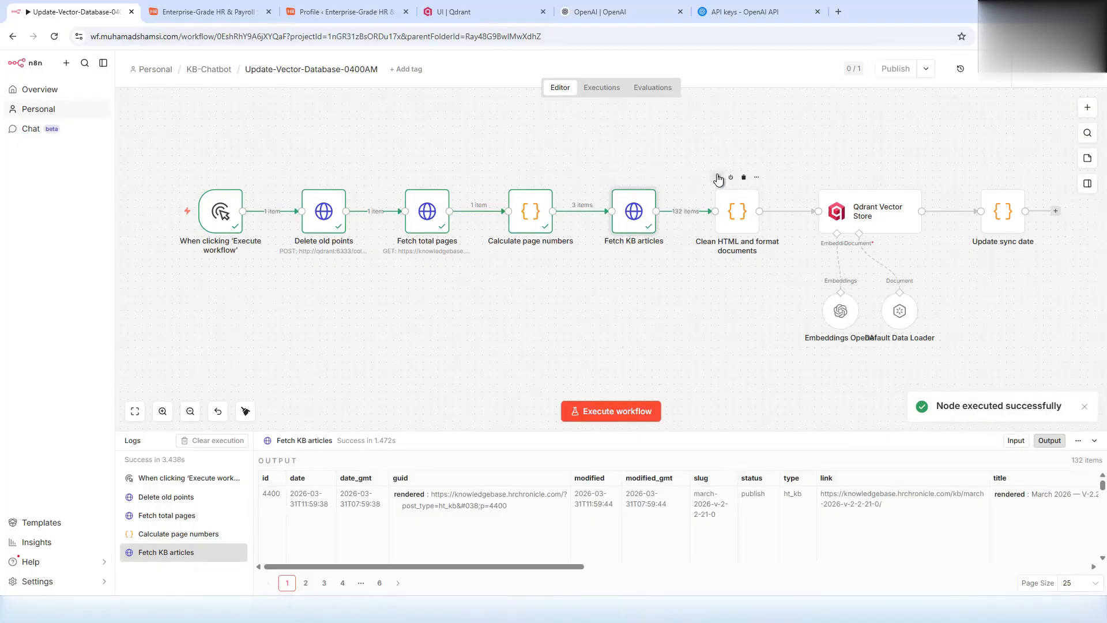
- Remove the Update sync date node and run the full workflow, storing 489 items in Qdrant Vector Store
{"action": "left_click_drag", "start_coordinate": [836, 326], "coordinate": [795, 319]}
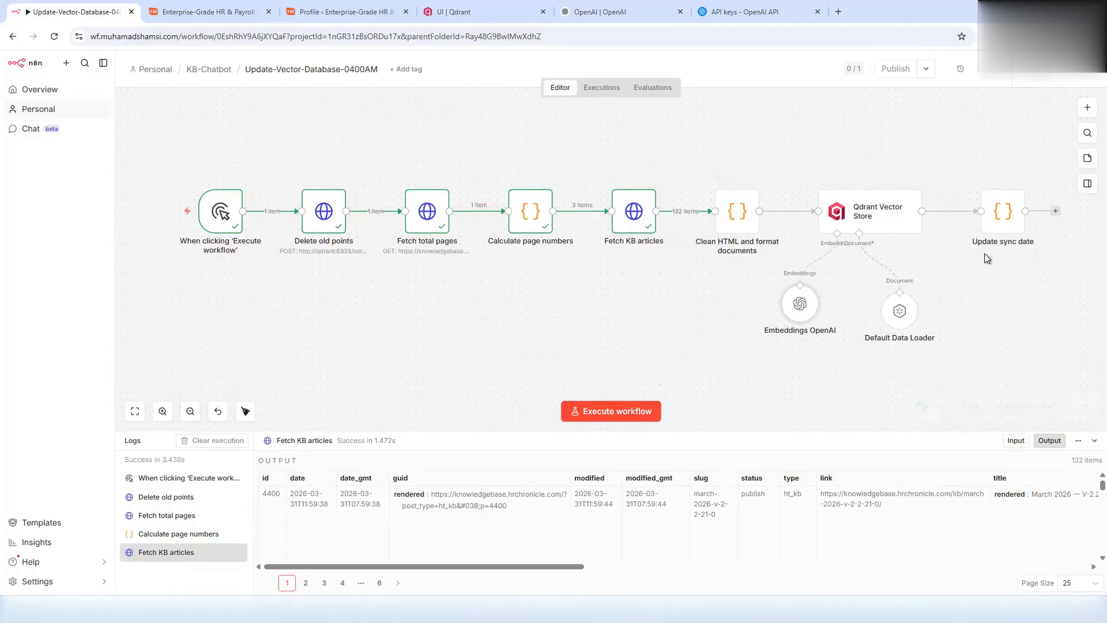
{"action": "left_click", "coordinate": [1009, 177]}
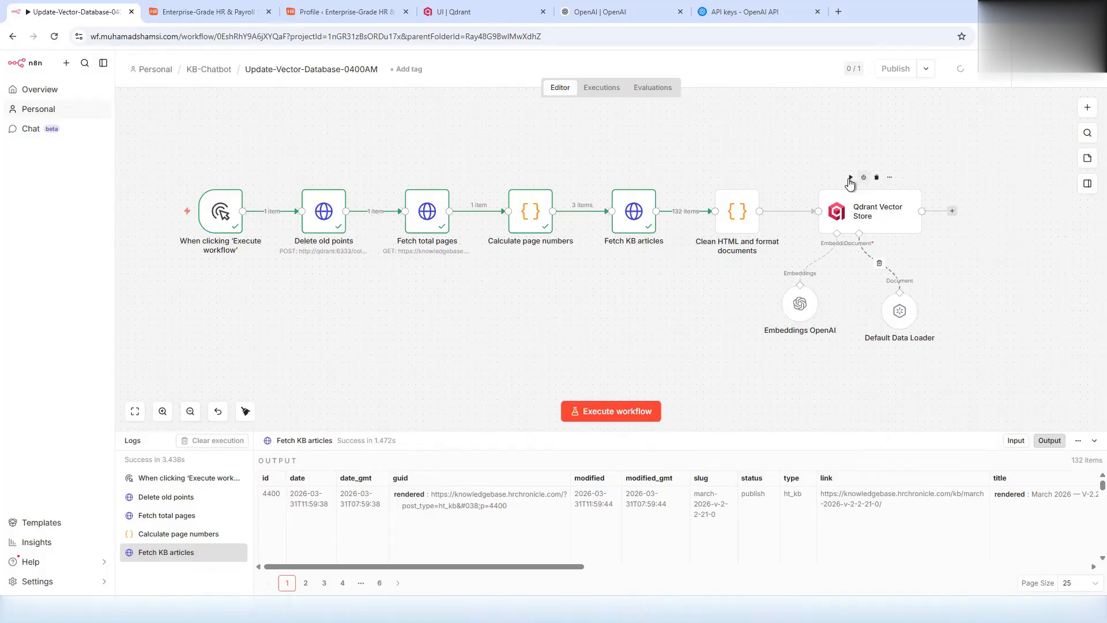
{"action": "left_click", "coordinate": [645, 411]}
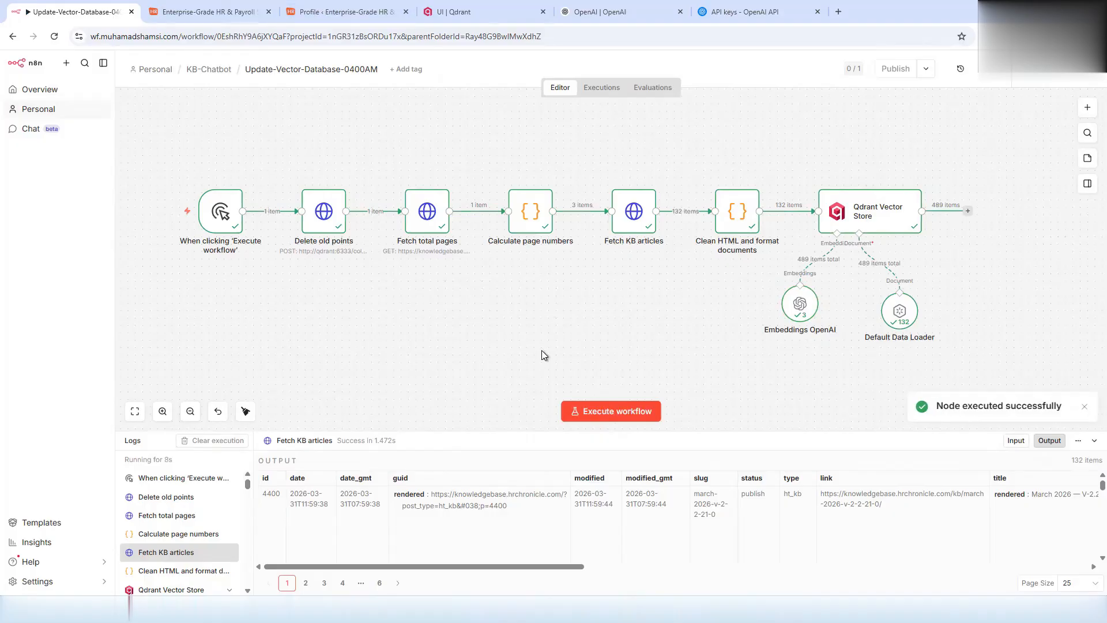
{"action": "left_click", "coordinate": [461, 12]}
- Reload Qdrant and inspect the hrc_kb_articles points, copying the first point's payload
{"action": "left_click", "coordinate": [269, 36]}
{"action": "key", "text": "Return"}
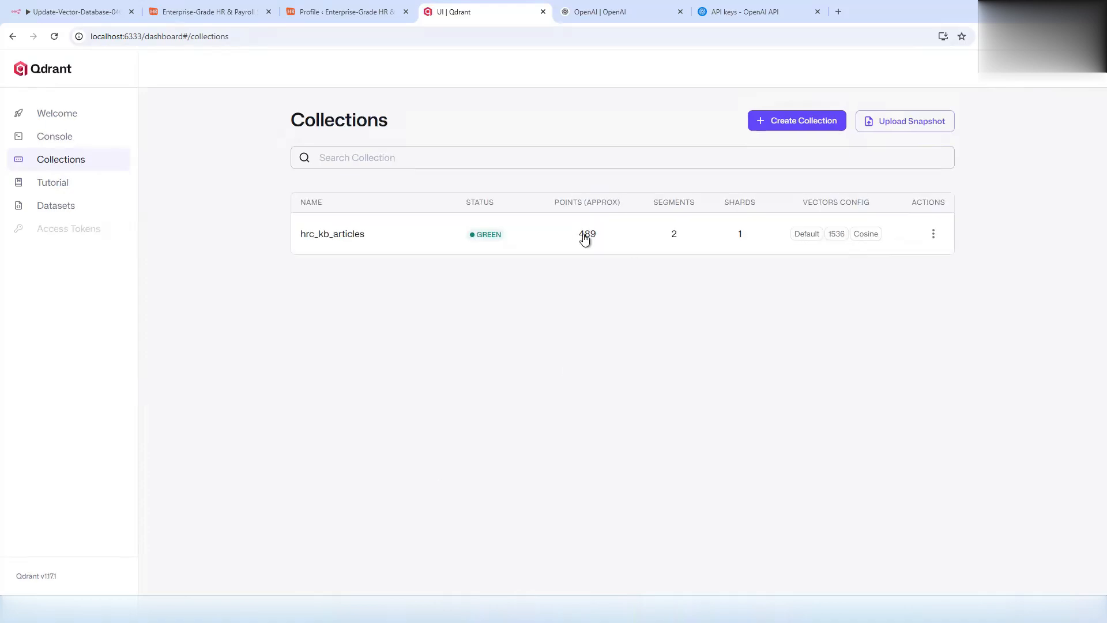
{"action": "left_click", "coordinate": [584, 236]}
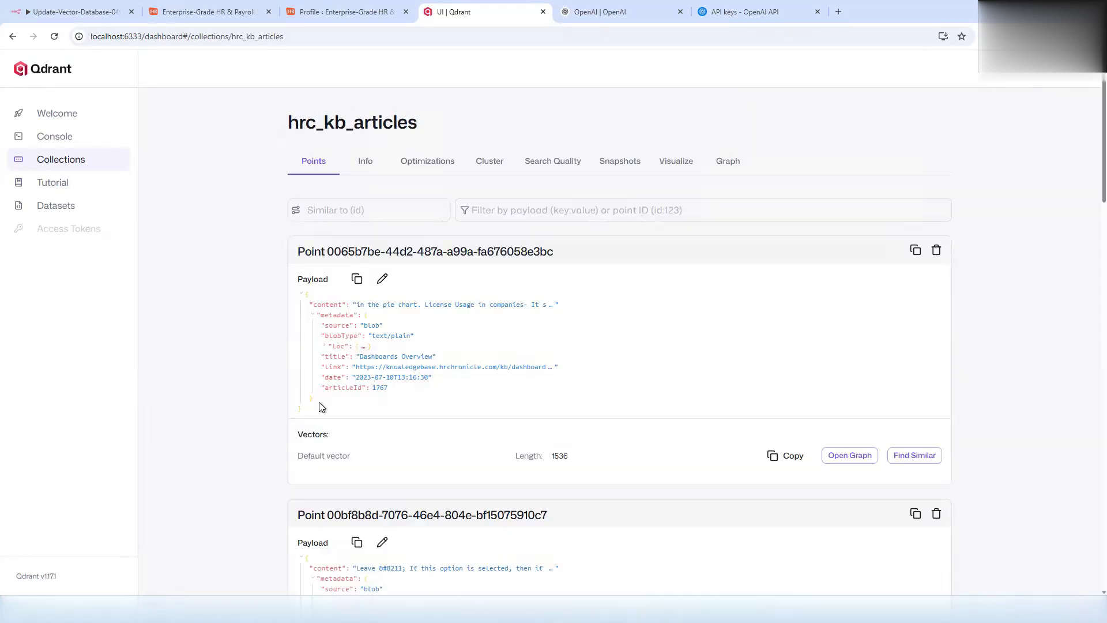
{"action": "left_click", "coordinate": [356, 279]}
- Rerun the n8n workflow and verify in Qdrant Collections that hrc_kb_articles holds 489 points
{"action": "left_click", "coordinate": [89, 12]}
{"action": "left_click", "coordinate": [607, 423]}
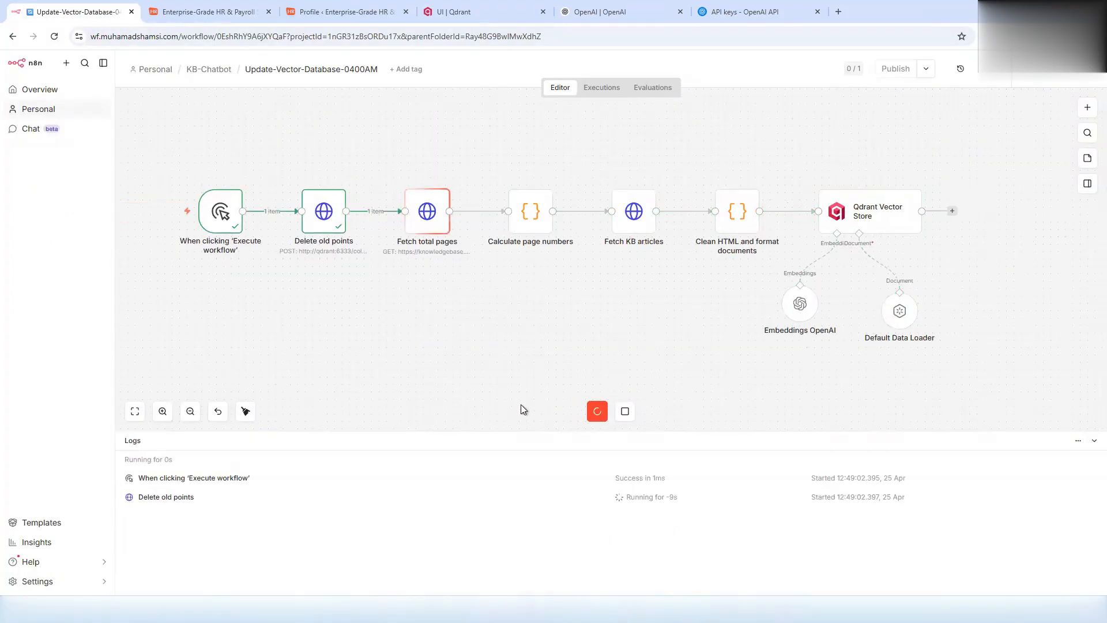
{"action": "left_click", "coordinate": [453, 11]}
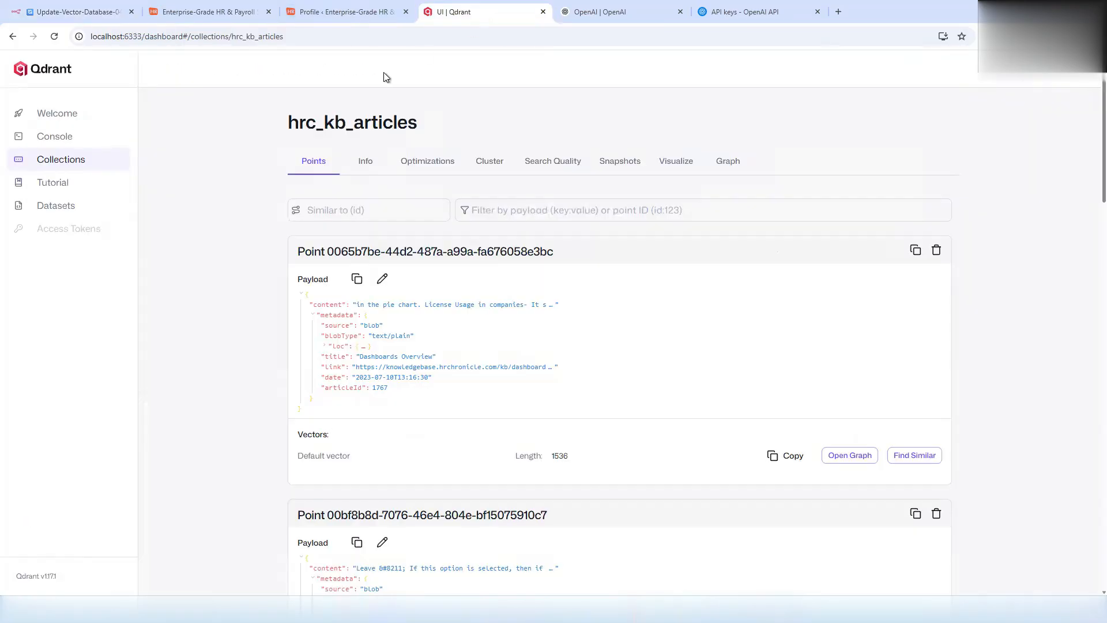
{"action": "left_click", "coordinate": [325, 37]}
{"action": "key", "text": "Return"}
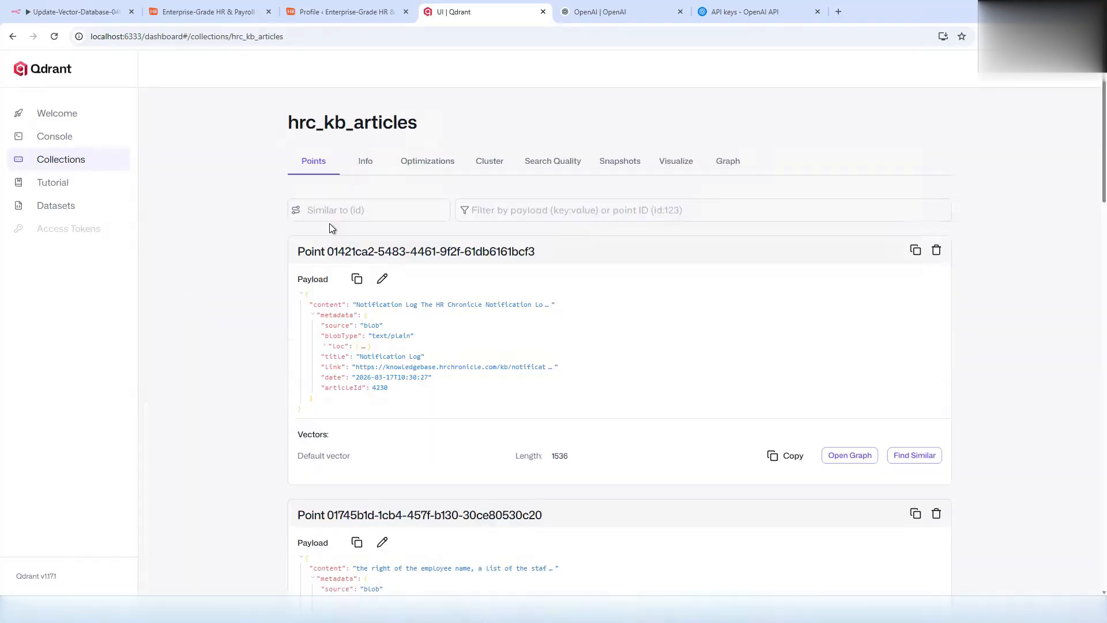
{"action": "left_click", "coordinate": [85, 162]}
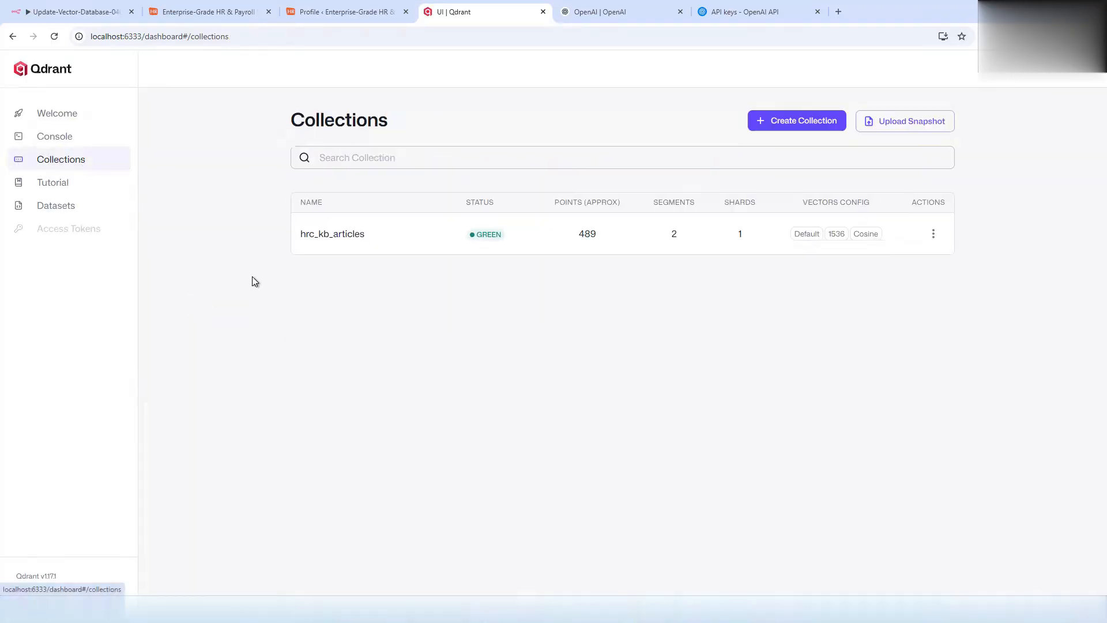
{"action": "left_click", "coordinate": [93, 13]}
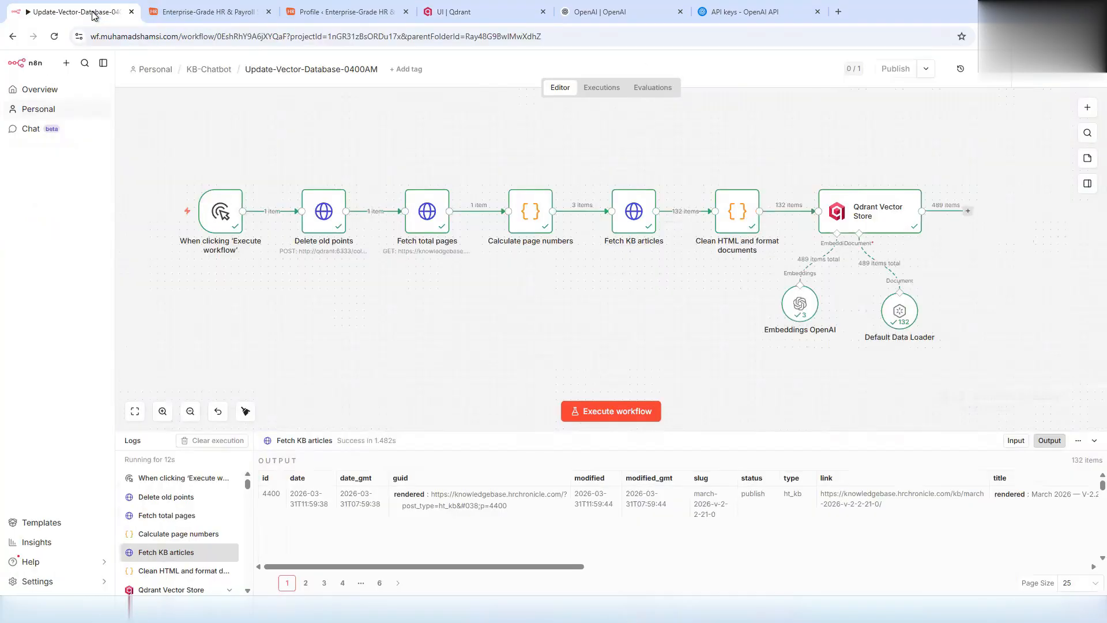
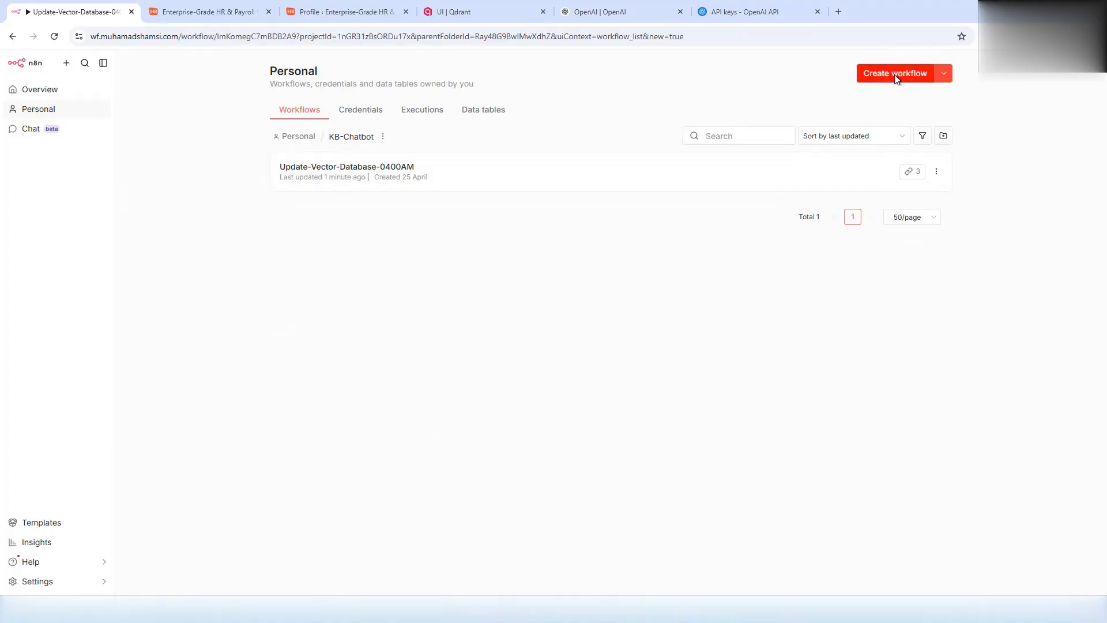
- Create a new empty workflow and name it HRC-ChatBot
{"action": "left_click", "coordinate": [897, 75]}
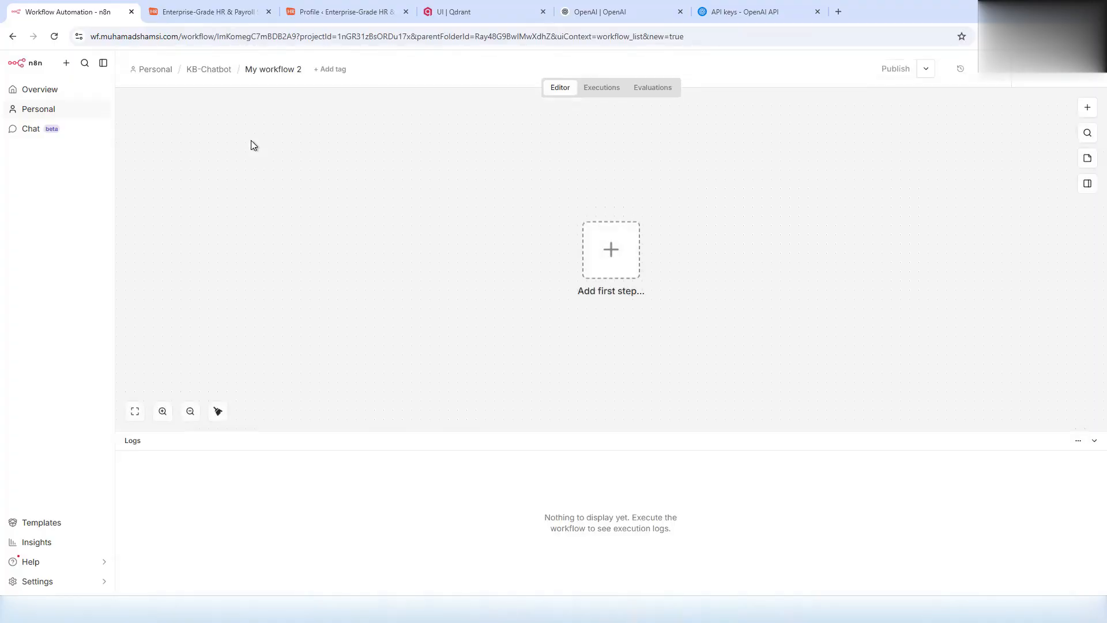
{"action": "left_click", "coordinate": [280, 69]}
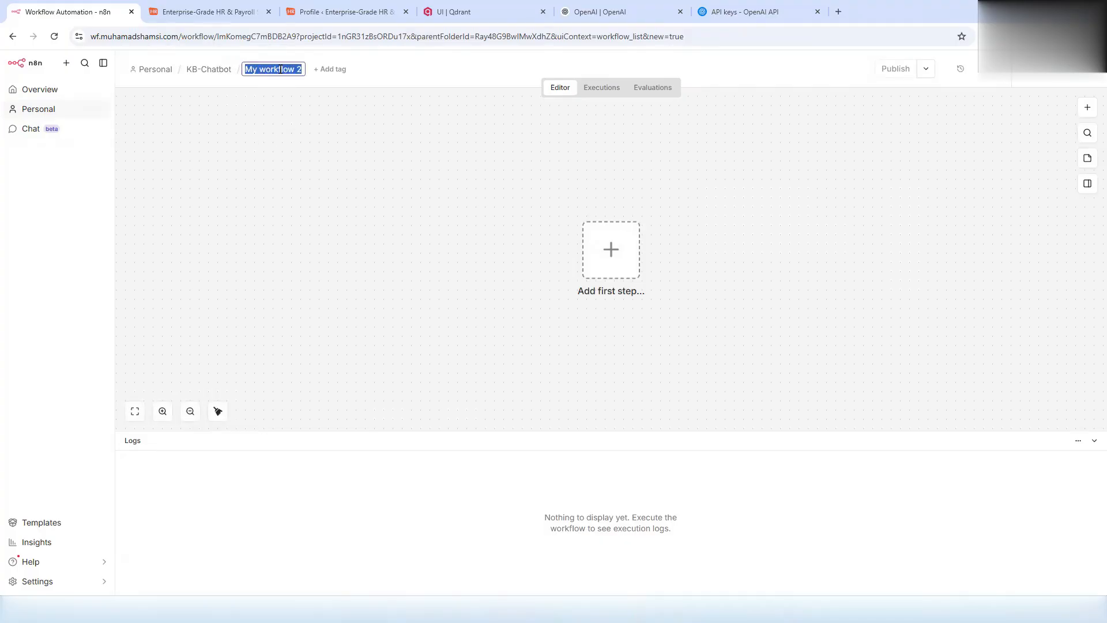
{"action": "type", "text": "HRC-Chat"}
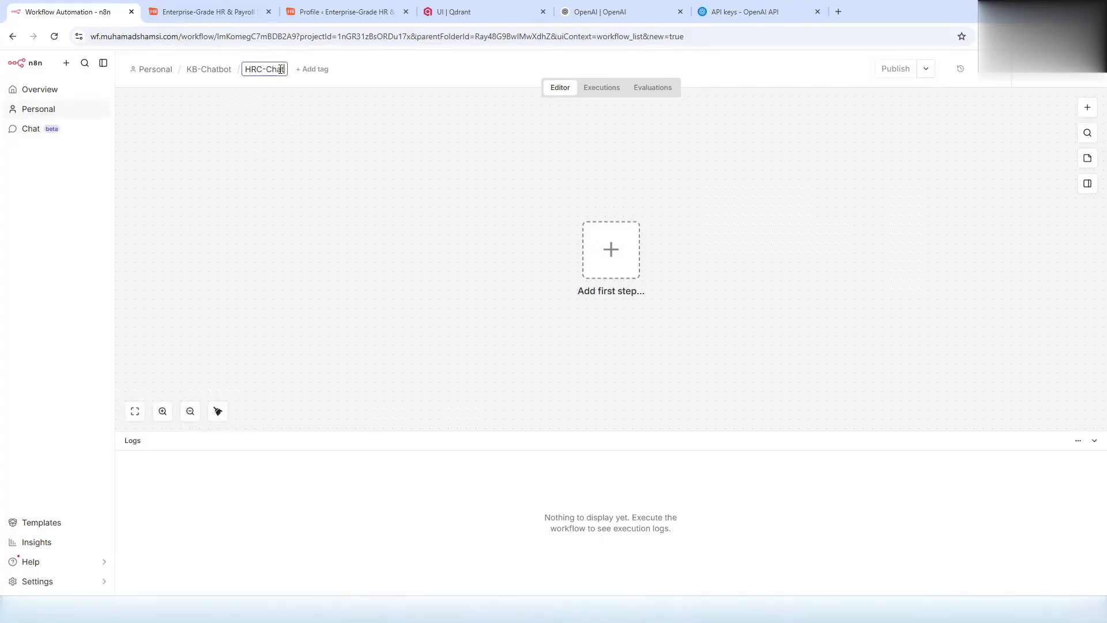
{"action": "type", "text": "Bot"}
- Add the Chat 'On new Chat event' trigger as the workflow's first step
{"action": "left_click", "coordinate": [603, 276]}
{"action": "left_click", "coordinate": [952, 155]}
{"action": "type", "text": "chat"}
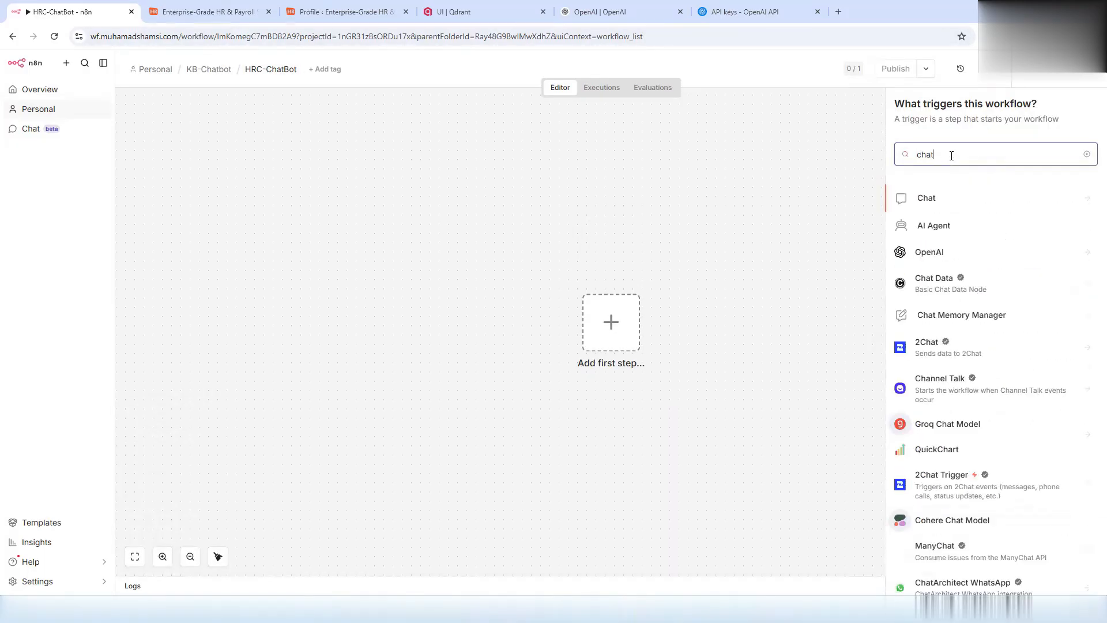
{"action": "left_click", "coordinate": [932, 203]}
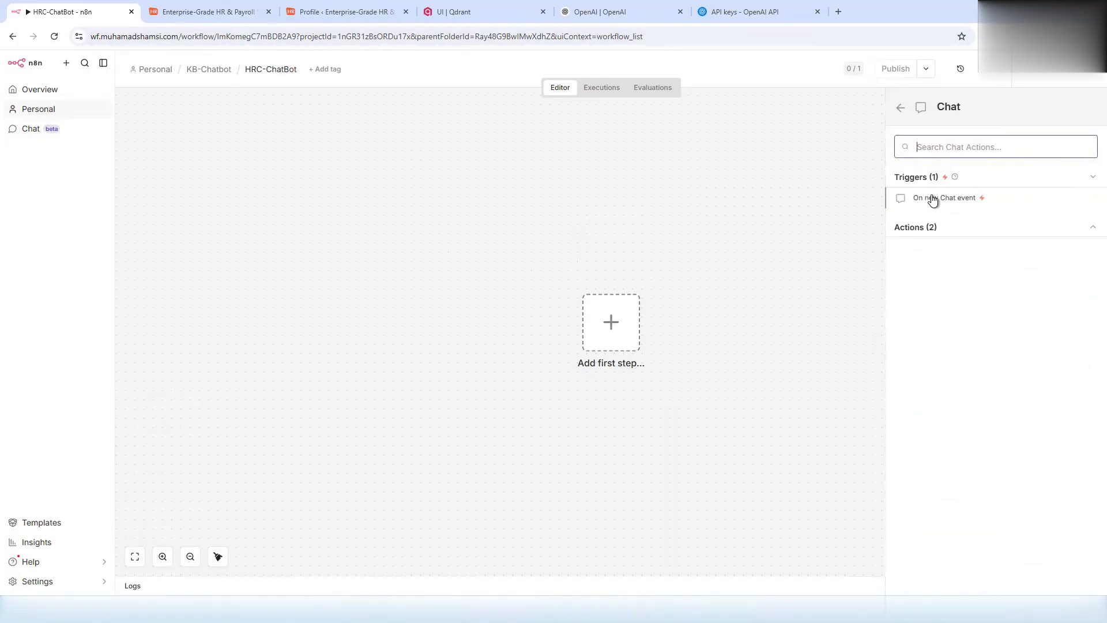
{"action": "left_click", "coordinate": [933, 199]}
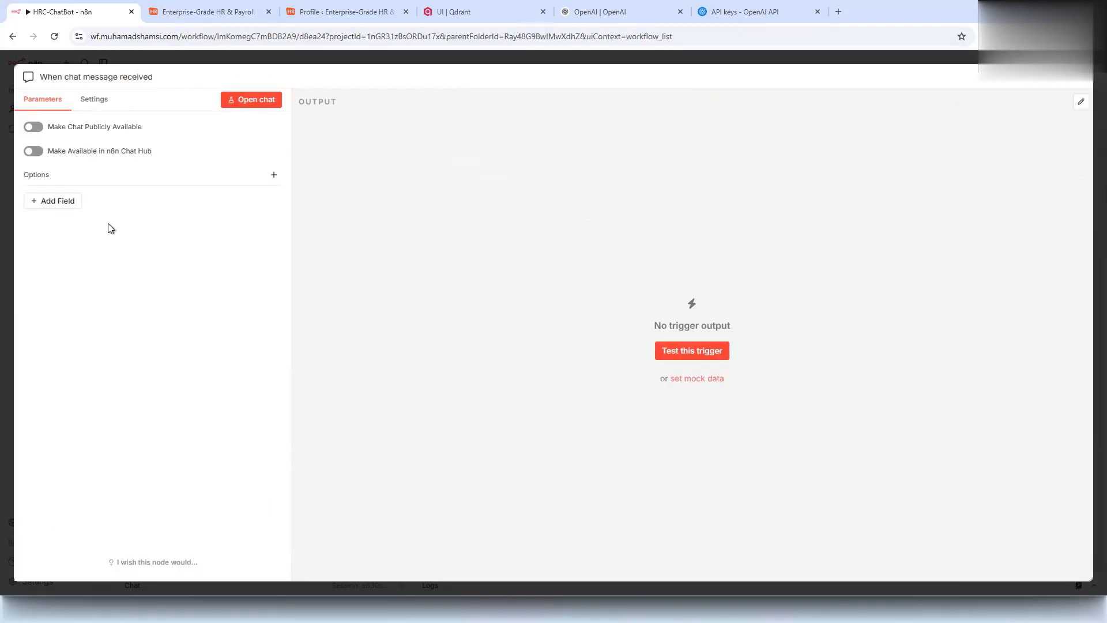
- Make the chat publicly available and paste the knowledge-base welcome message
{"action": "left_click", "coordinate": [33, 127]}
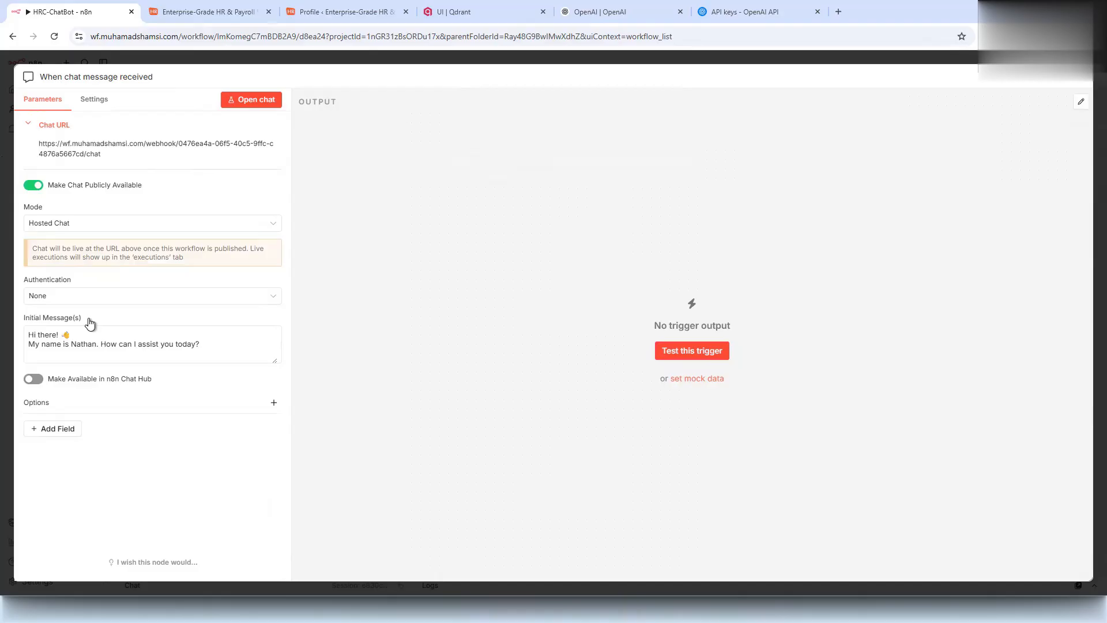
{"action": "left_click", "coordinate": [91, 338]}
{"action": "type", "text": "Hi there! 👋 I am a sample chat bot and I am trained to answer questions from HR Chronicle knowledgebase https://knowledgebase.hrchronicle.com/"}
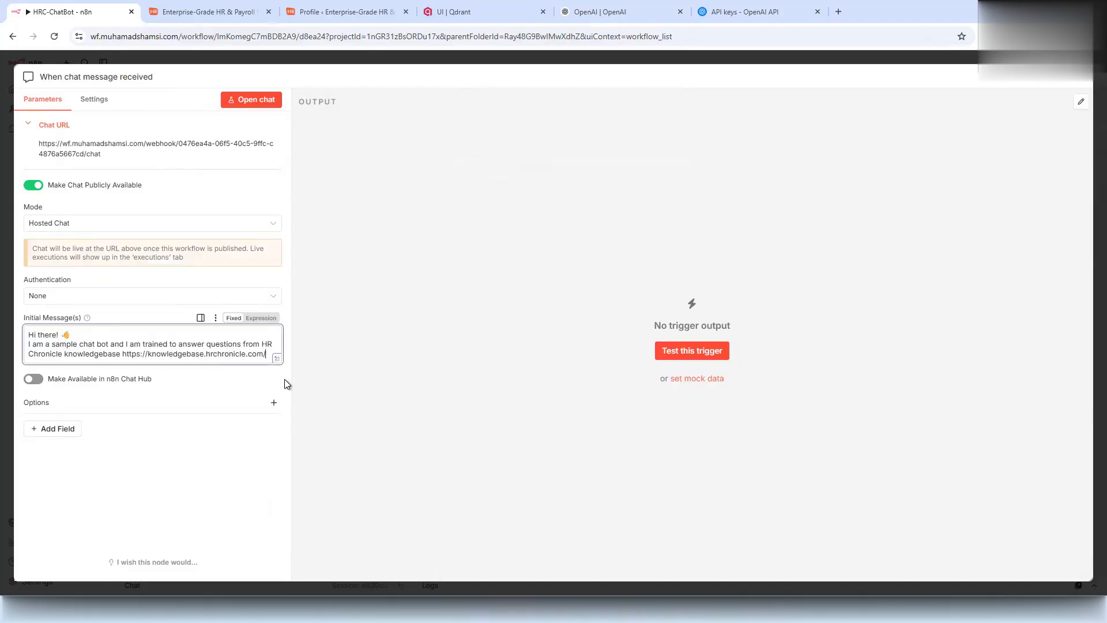
{"action": "left_click_drag", "start_coordinate": [277, 364], "coordinate": [287, 425]}
{"action": "left_click", "coordinate": [53, 429]}
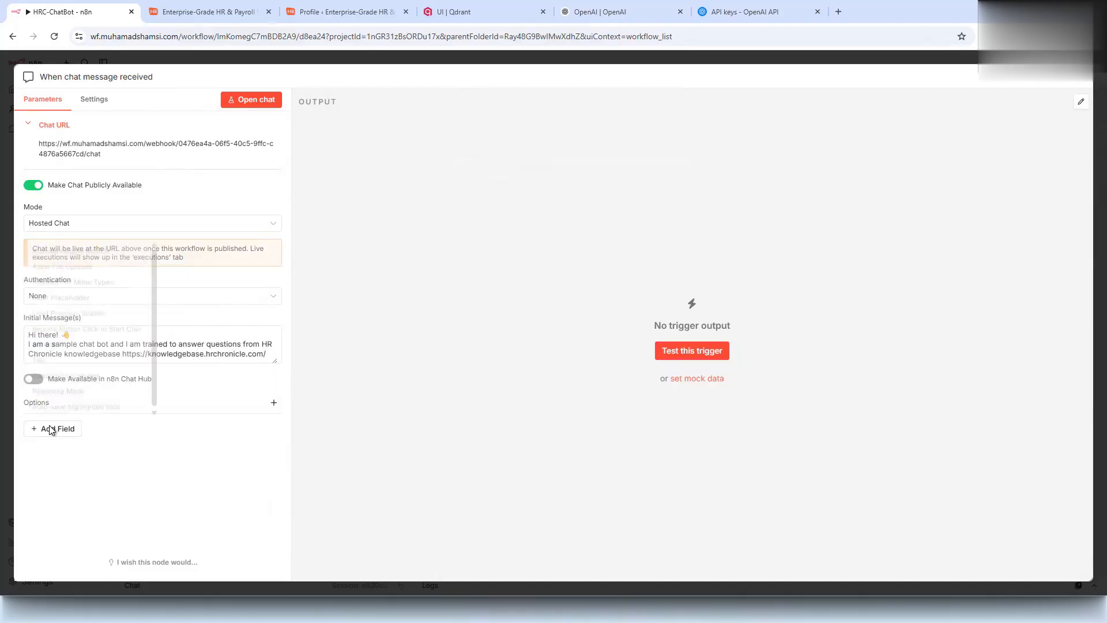
{"action": "left_click", "coordinate": [63, 242]}
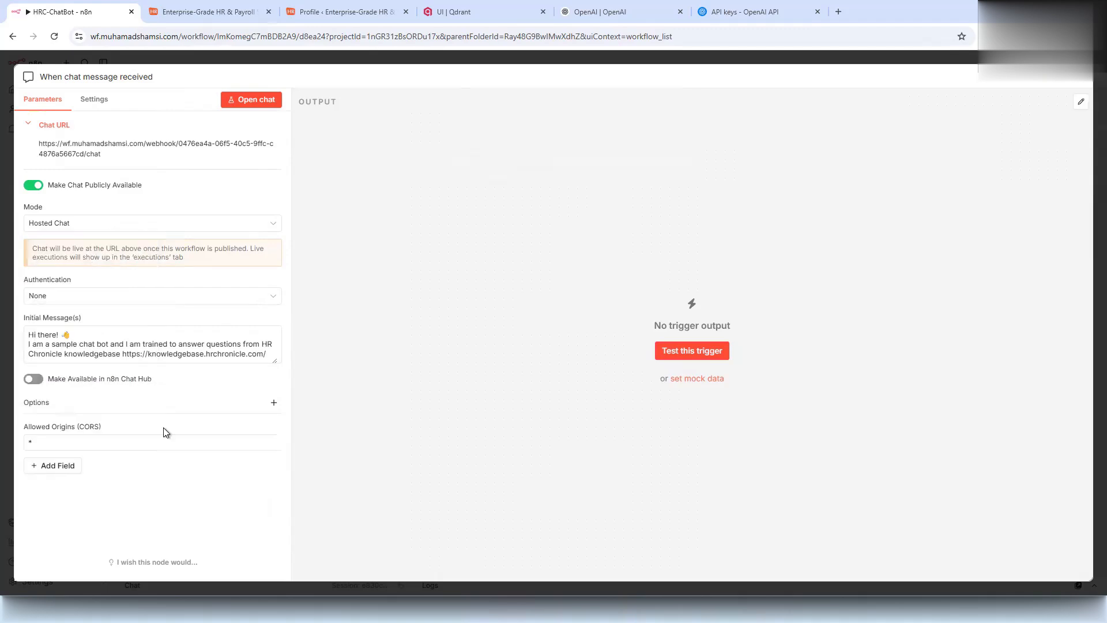
{"action": "left_click", "coordinate": [119, 443]}
{"action": "type", "text": "https://knowledgebase.hrchronicle.com"}
{"action": "left_click", "coordinate": [160, 492]}
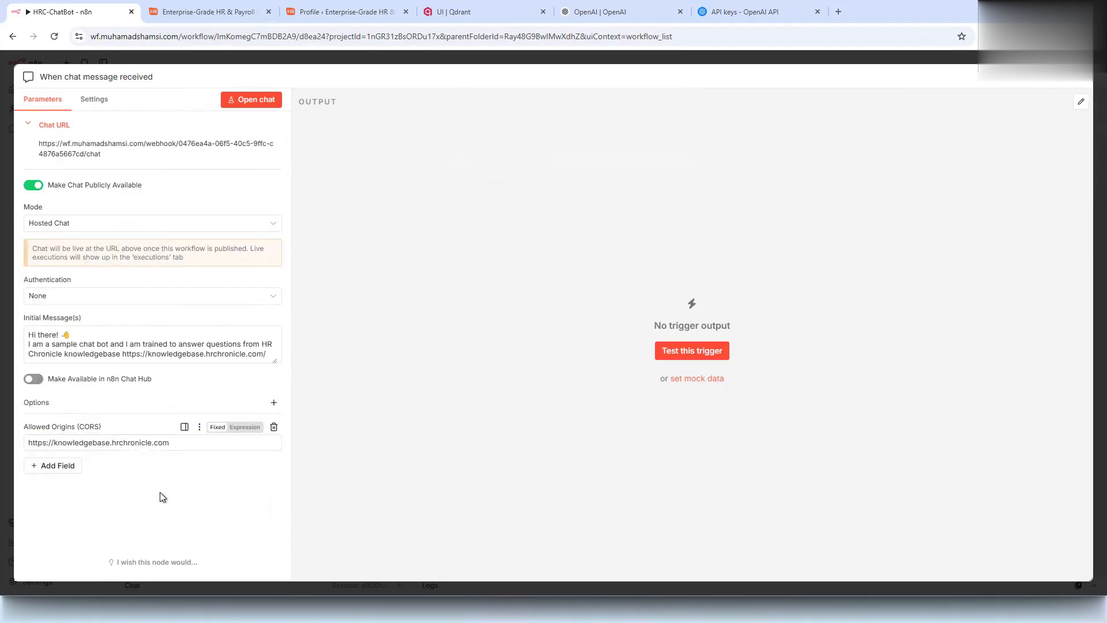
- Add a Subtitle 'HR Chronicle Chatbot' and a Title option to the chat
{"action": "left_click", "coordinate": [55, 467]}
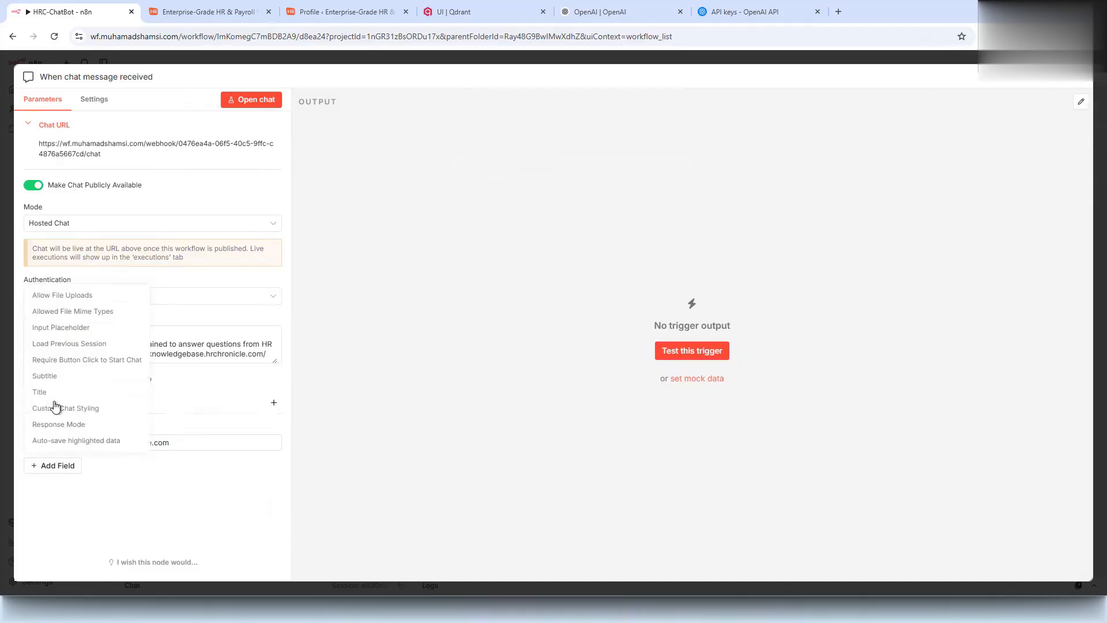
{"action": "left_click", "coordinate": [41, 375]}
{"action": "triple_click", "coordinate": [85, 482]}
{"action": "type", "text": "HR Chronicle Chatbot"}
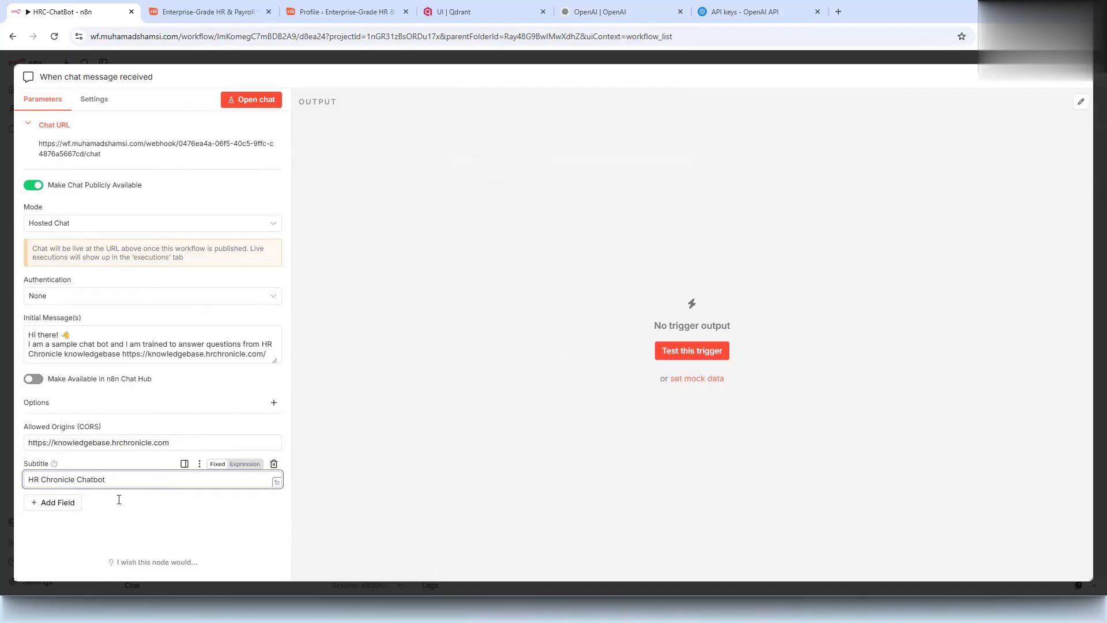
{"action": "left_click", "coordinate": [32, 503]}
{"action": "left_click", "coordinate": [39, 428]}
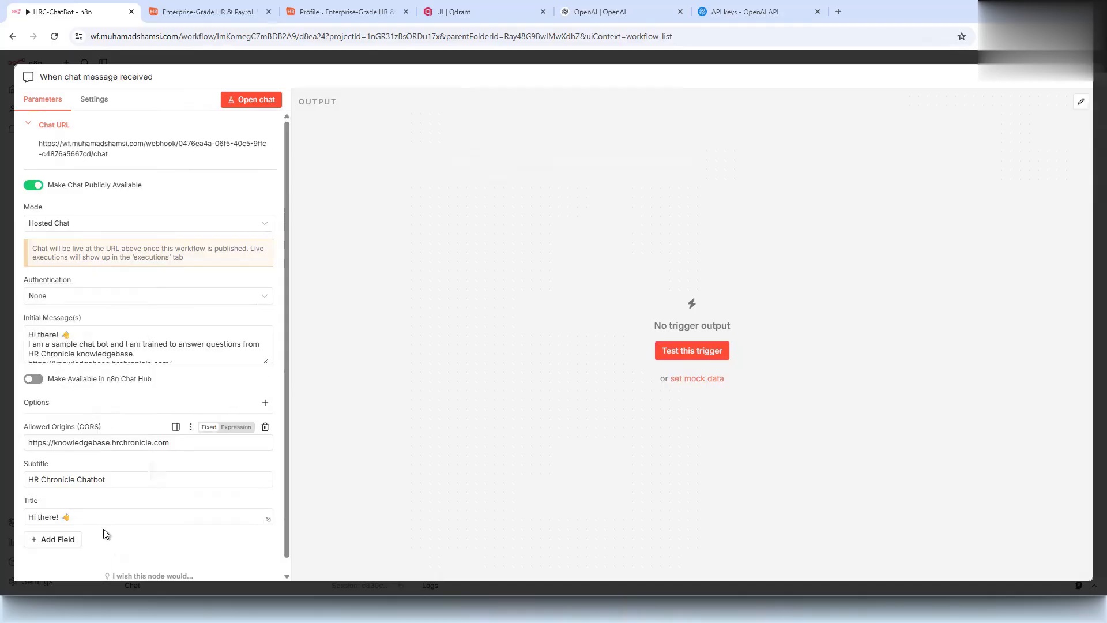
{"action": "left_click", "coordinate": [99, 515]}
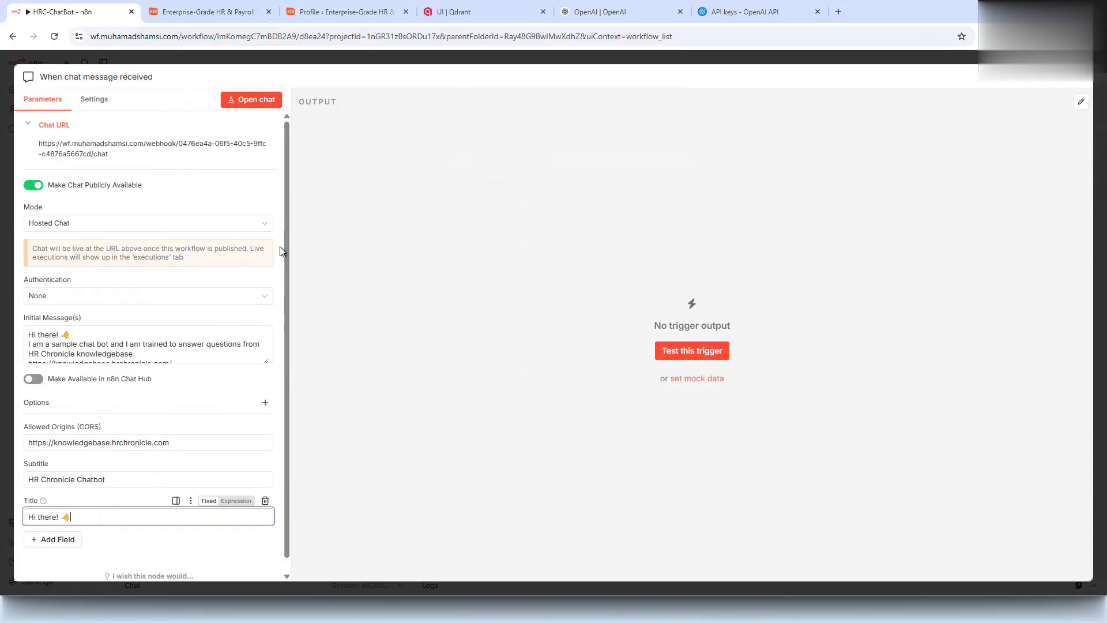
- Set Load Previous Session to From Memory and close the trigger settings
{"action": "left_click", "coordinate": [57, 439]}
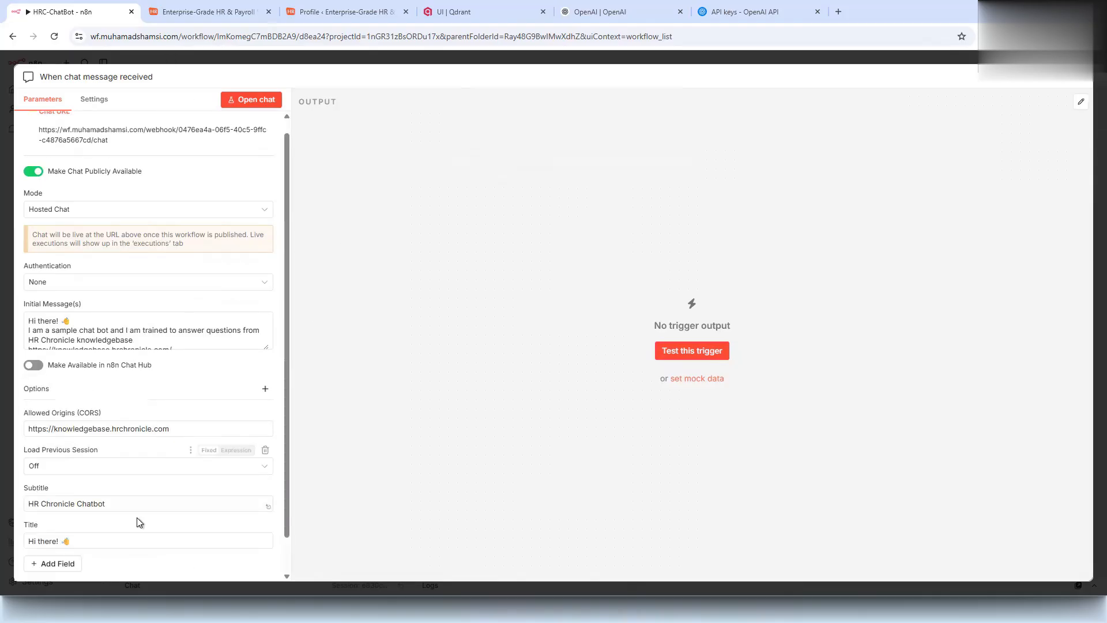
{"action": "scroll", "coordinate": [136, 518], "scroll_direction": "down", "scroll_amount": 1}
{"action": "left_click", "coordinate": [70, 429]}
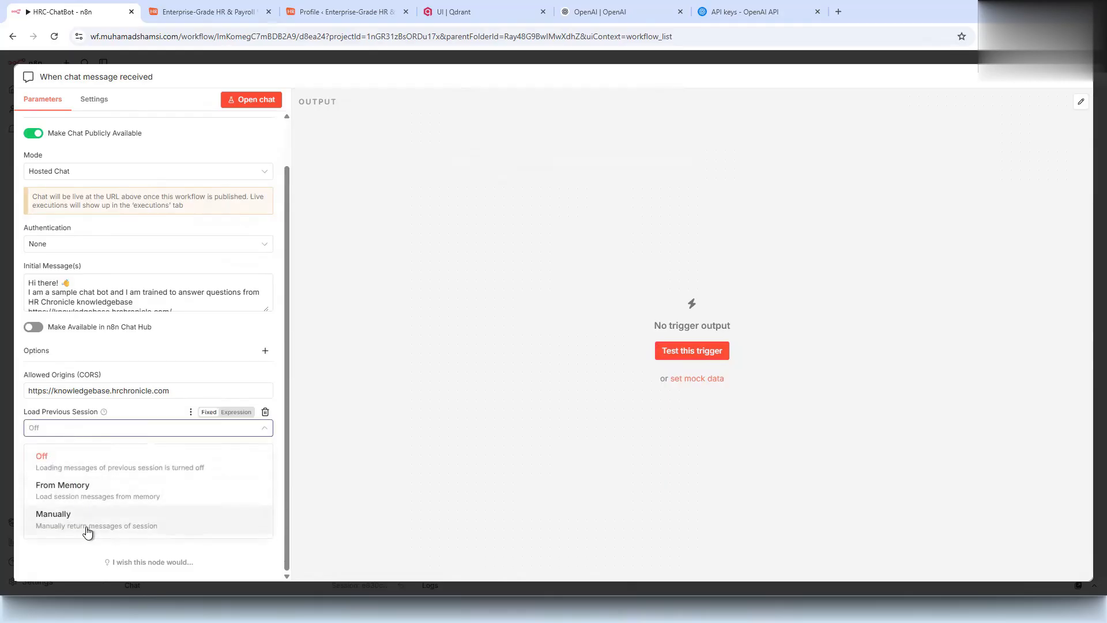
{"action": "left_click", "coordinate": [88, 500]}
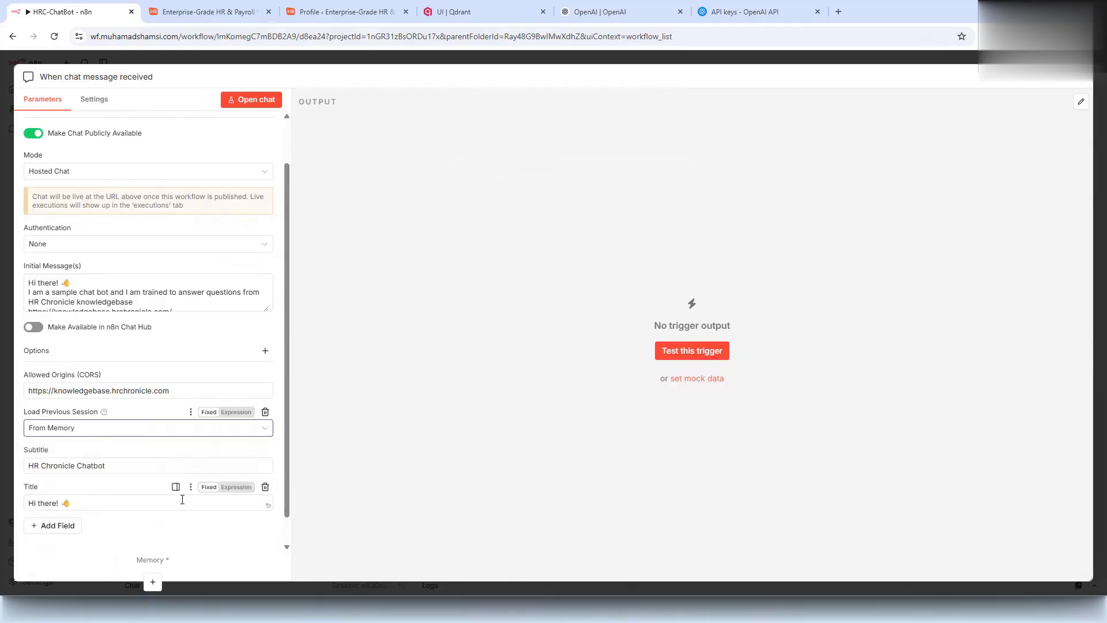
{"action": "left_click", "coordinate": [220, 63]}
- Attach a Simple Memory named ChatHistory, keeping the session ID from the chat trigger
{"action": "left_click", "coordinate": [255, 313]}
{"action": "left_click", "coordinate": [922, 203]}
{"action": "left_click", "coordinate": [518, 206]}
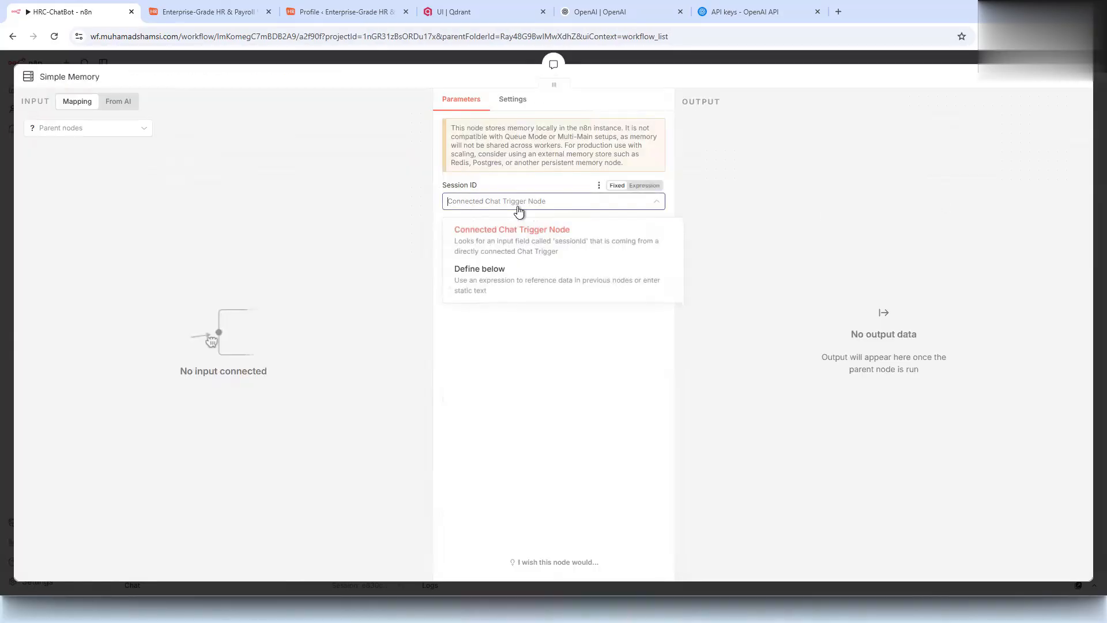
{"action": "left_click", "coordinate": [518, 207]}
{"action": "left_click", "coordinate": [82, 80]}
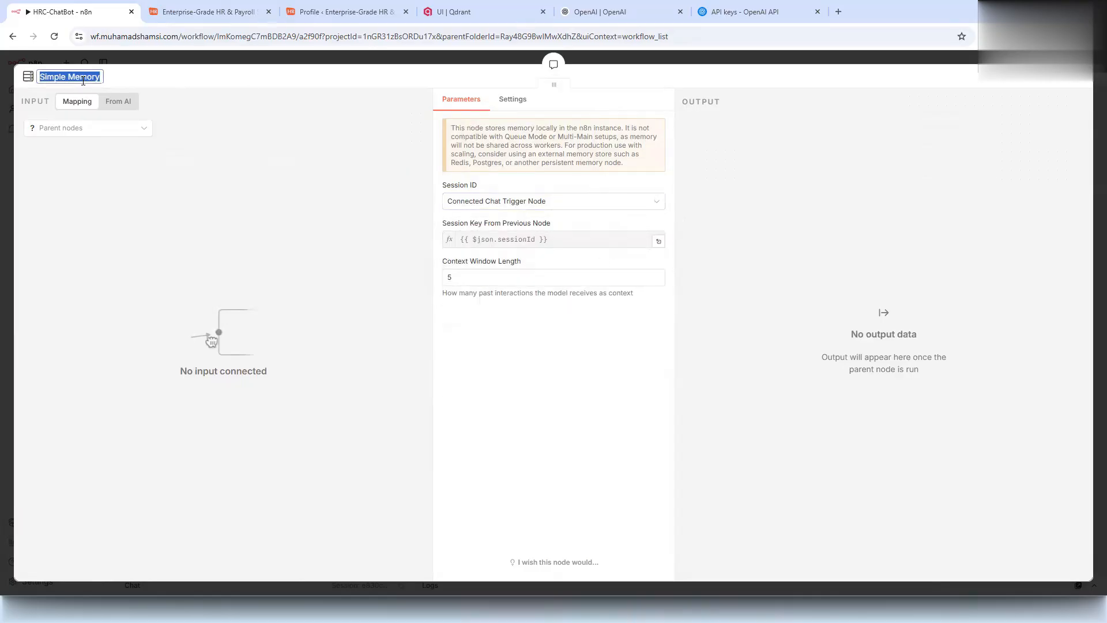
{"action": "type", "text": "ChatHist"}
{"action": "left_click", "coordinate": [161, 61]}
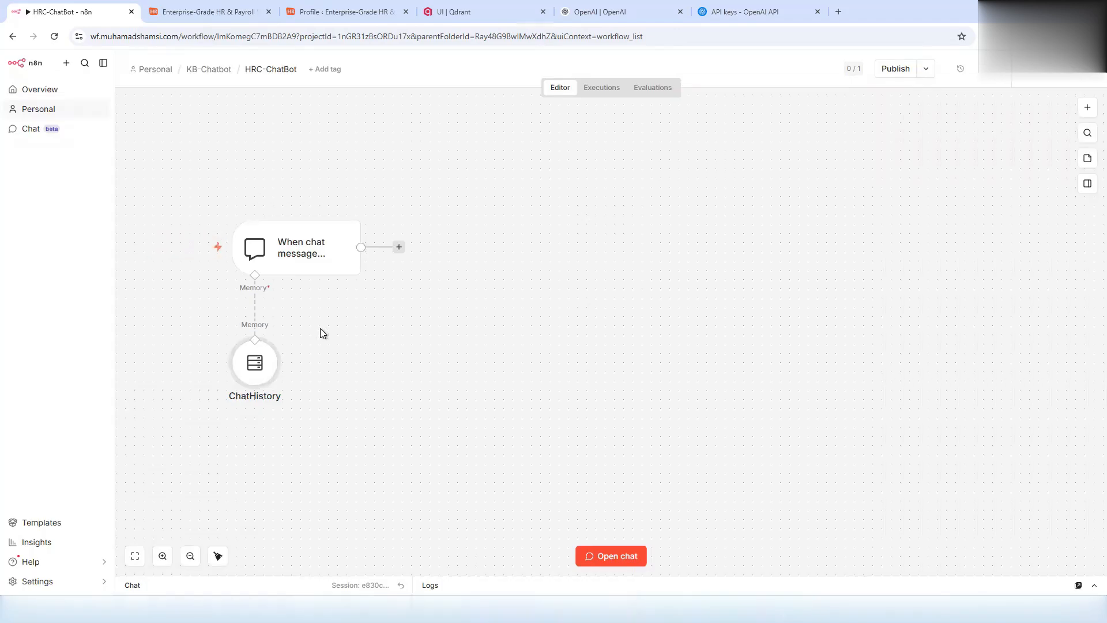
{"action": "left_click_drag", "start_coordinate": [203, 375], "coordinate": [231, 375]}
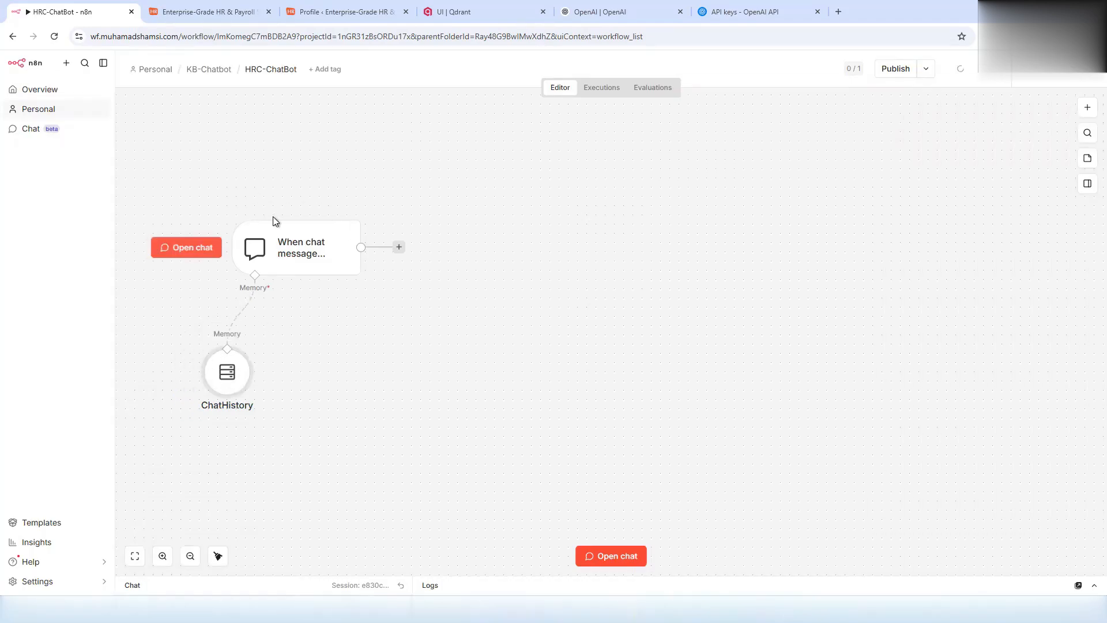
- Add an HTTP Request node named Create-Embeddings with the OpenAI embeddings URL
{"action": "left_click", "coordinate": [398, 247]}
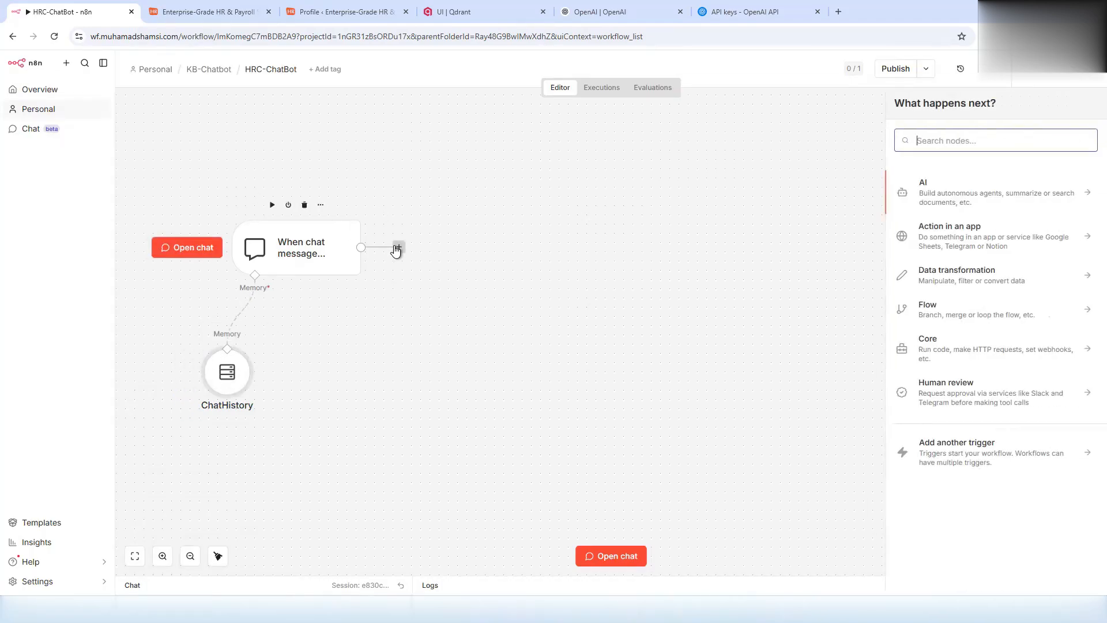
{"action": "type", "text": "http"}
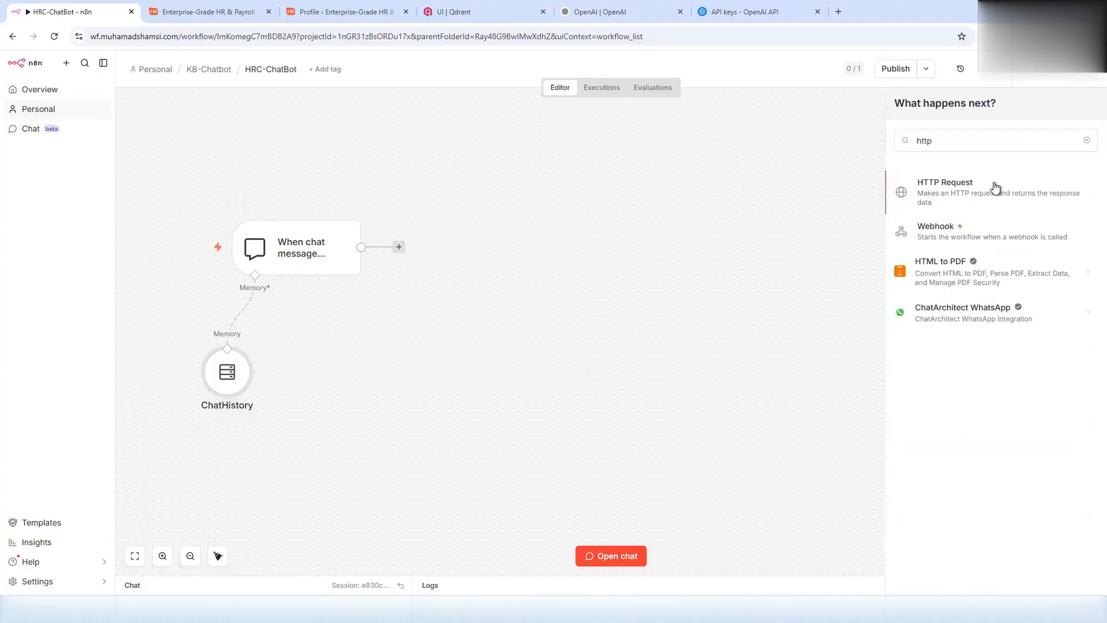
{"action": "left_click", "coordinate": [993, 187]}
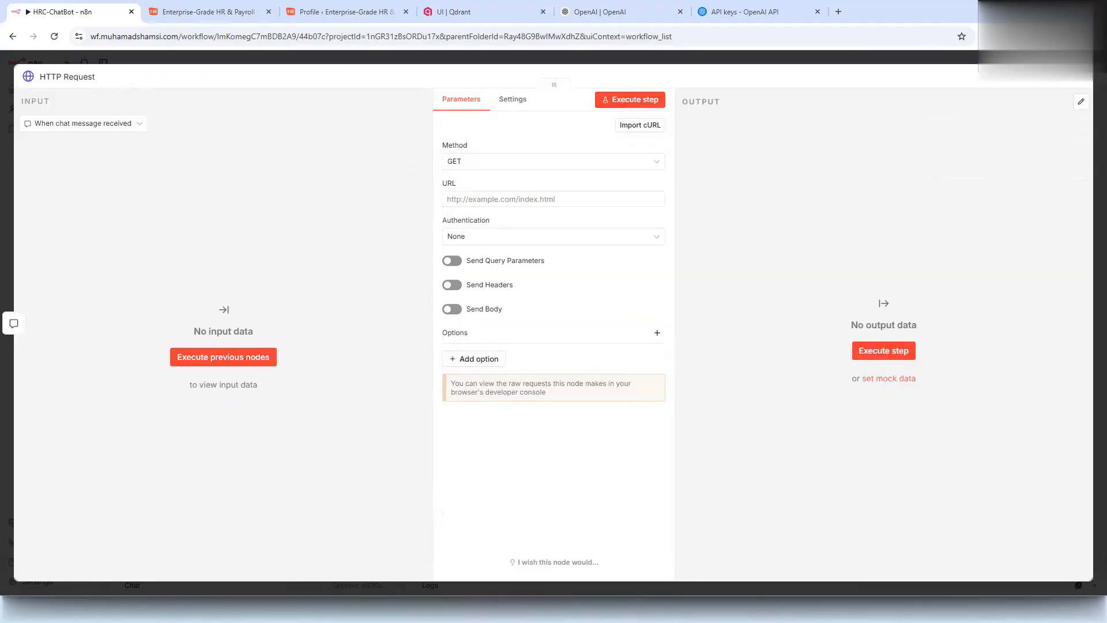
{"action": "left_click", "coordinate": [87, 77]}
{"action": "type", "text": "Create-Embeddings"}
{"action": "left_click", "coordinate": [581, 200]}
{"action": "type", "text": "https://api.openai.com/v1/embeddings"}
- Make it a POST request authenticated with the predefined OpenAI credential type
{"action": "left_click", "coordinate": [493, 162]}
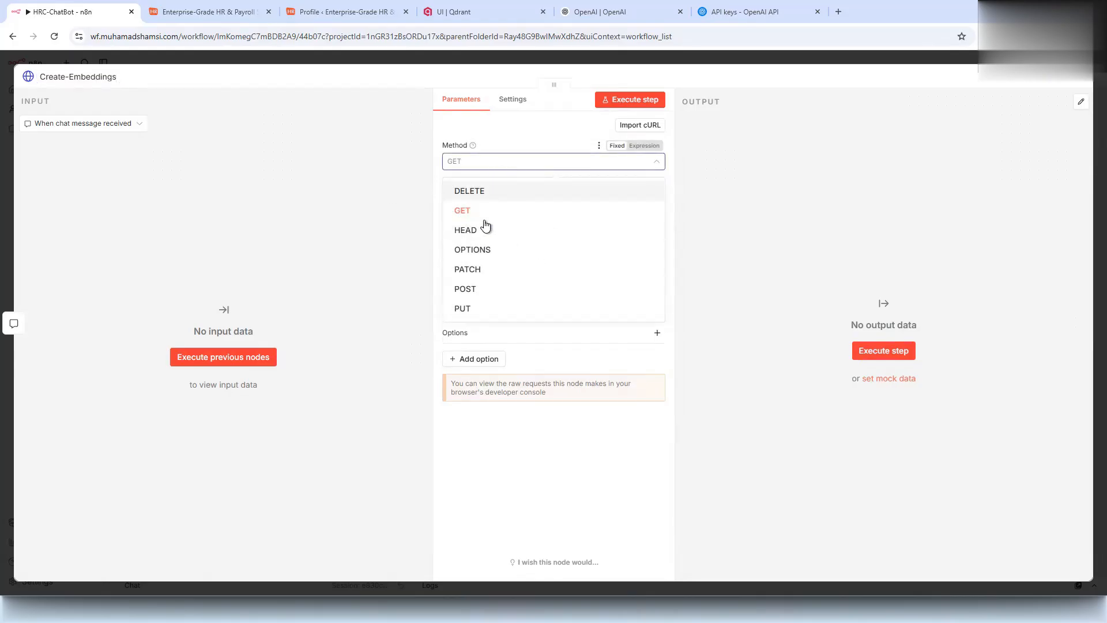
{"action": "left_click", "coordinate": [484, 288]}
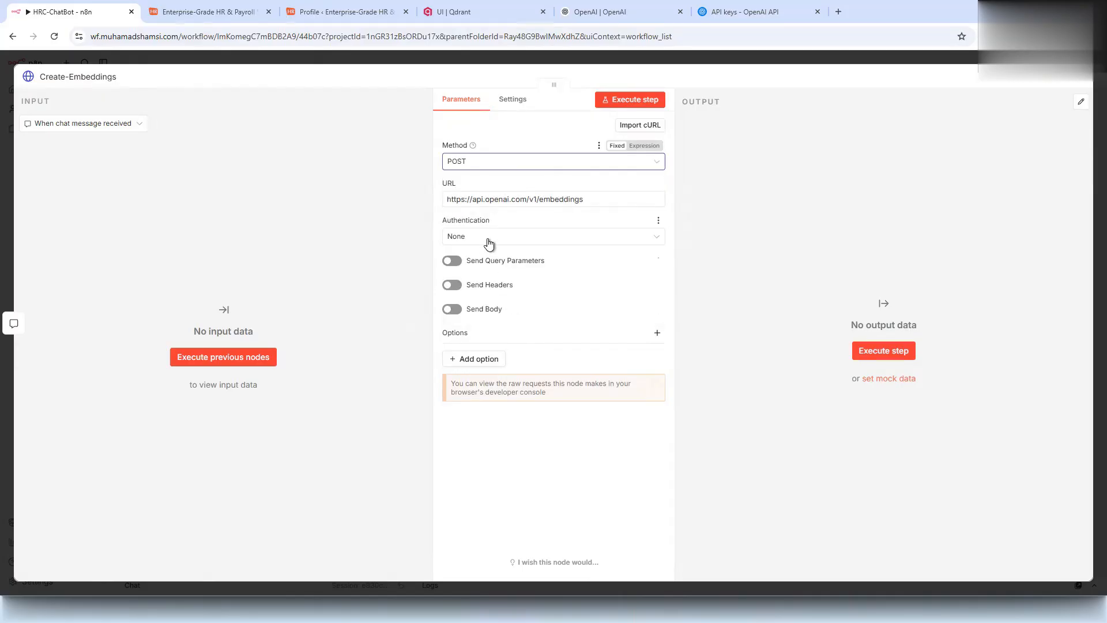
{"action": "left_click", "coordinate": [489, 241]}
{"action": "left_click", "coordinate": [493, 286]}
{"action": "left_click", "coordinate": [494, 276]}
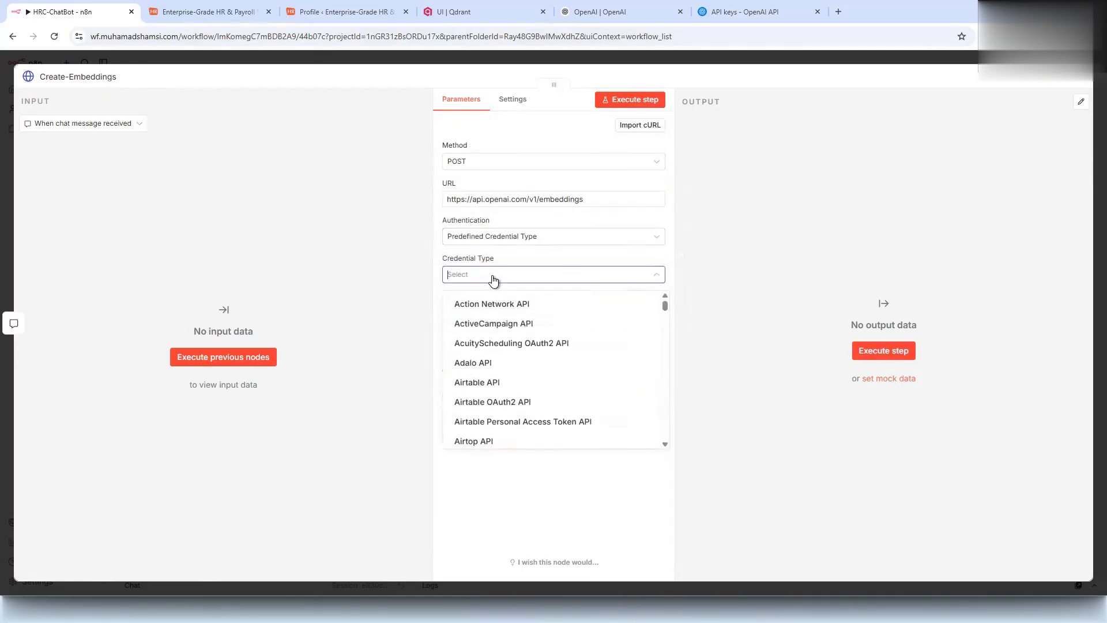
{"action": "type", "text": "open"}
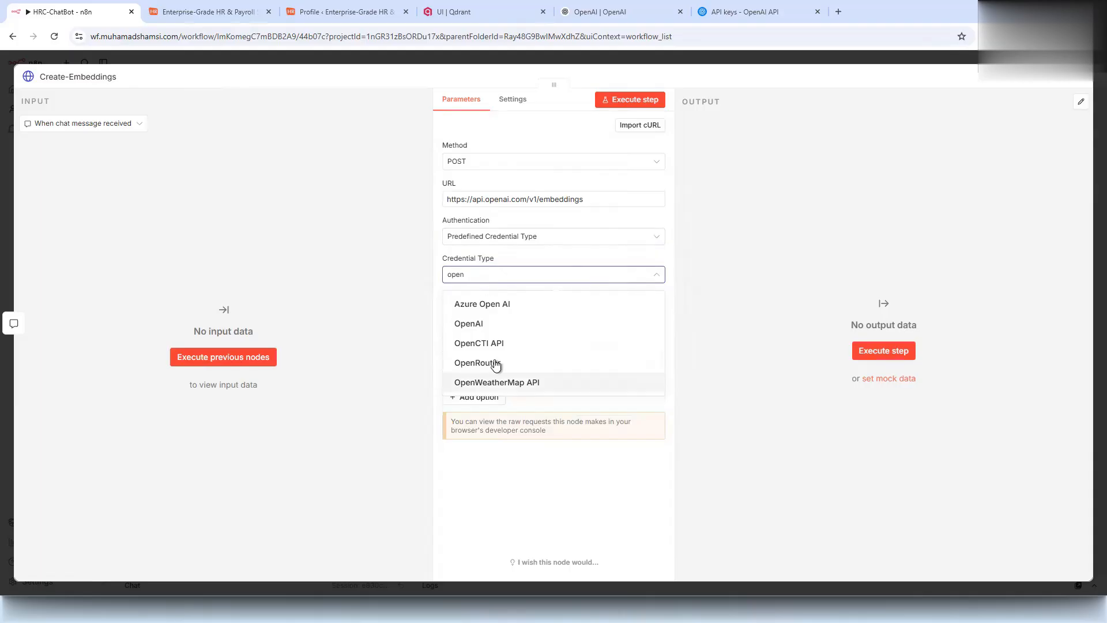
{"action": "left_click", "coordinate": [487, 326]}
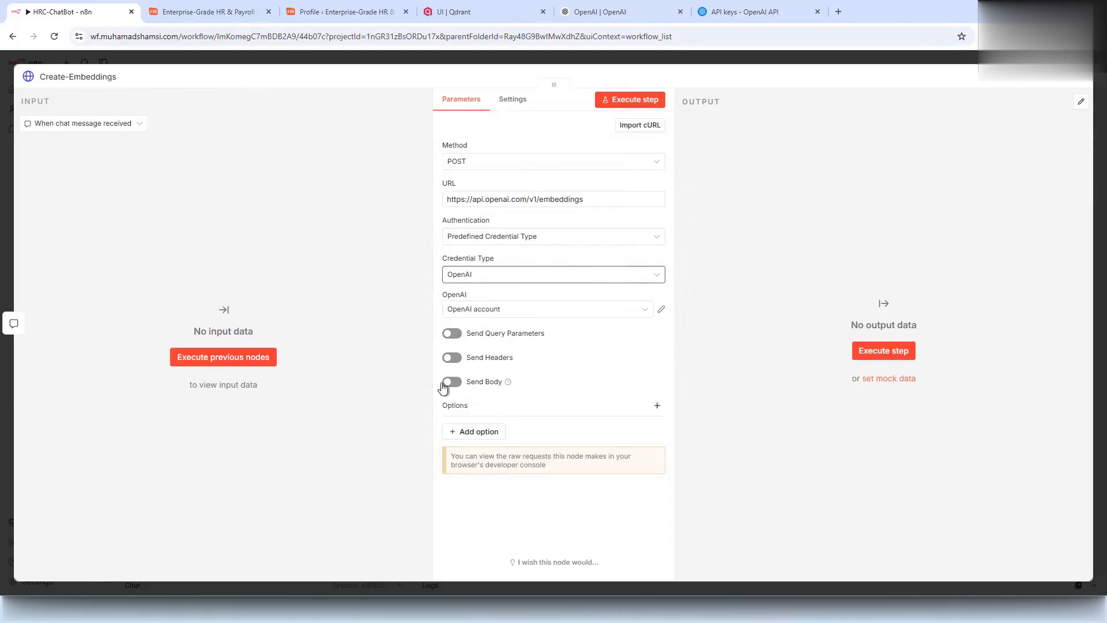
- Send a JSON expression body passing the chat input to text-embedding-ada-002
{"action": "left_click", "coordinate": [452, 382]}
{"action": "left_click", "coordinate": [494, 419]}
{"action": "left_click", "coordinate": [493, 421]}
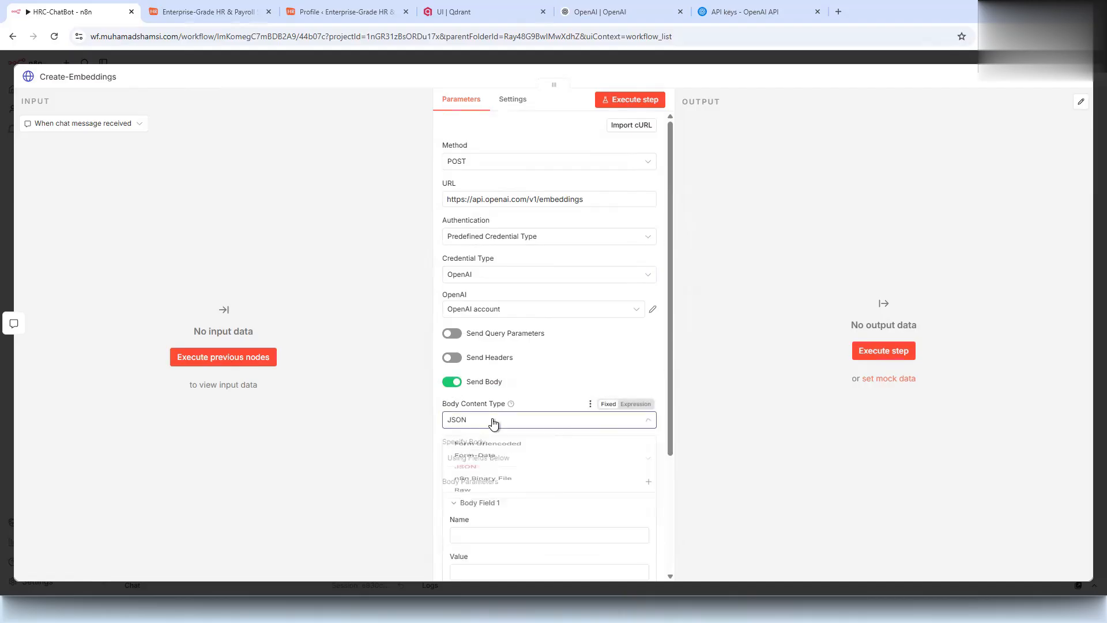
{"action": "left_click", "coordinate": [487, 458]}
{"action": "left_click", "coordinate": [487, 507]}
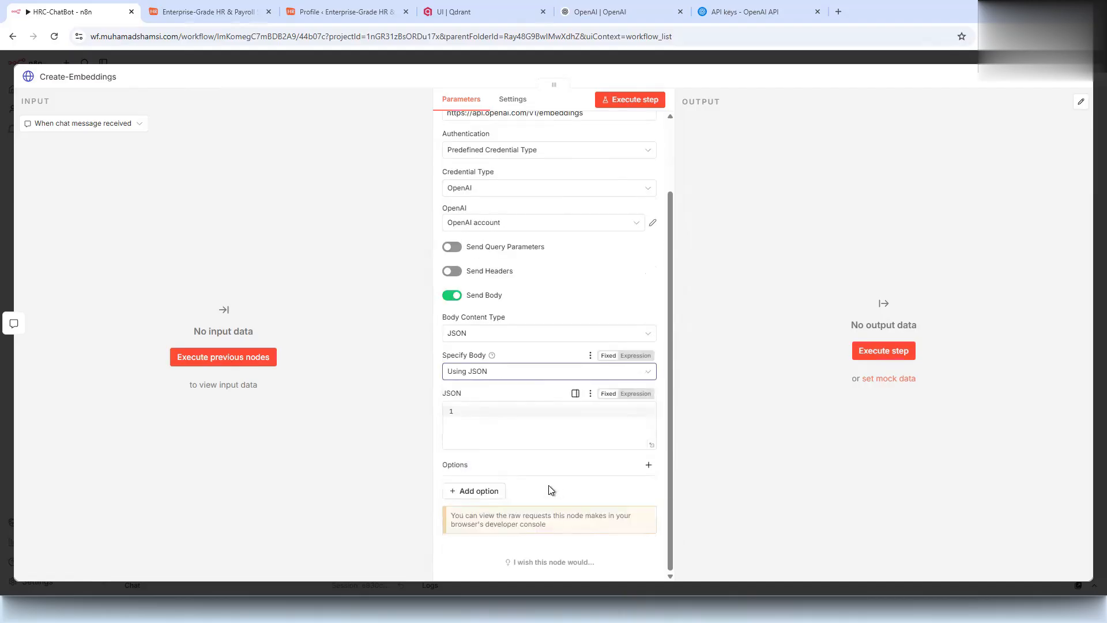
{"action": "left_click", "coordinate": [634, 395]}
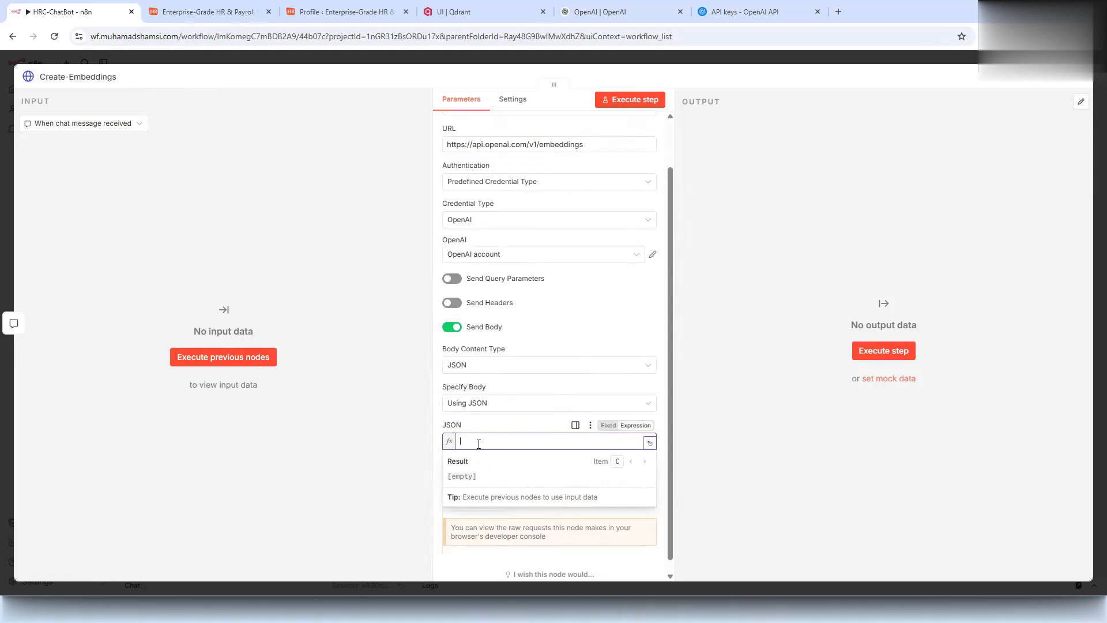
{"action": "type", "text": "{   \"model\": \"text-embedding-ada-002\",   \"input\": \"{{ $json.chatInput }}\" }"}
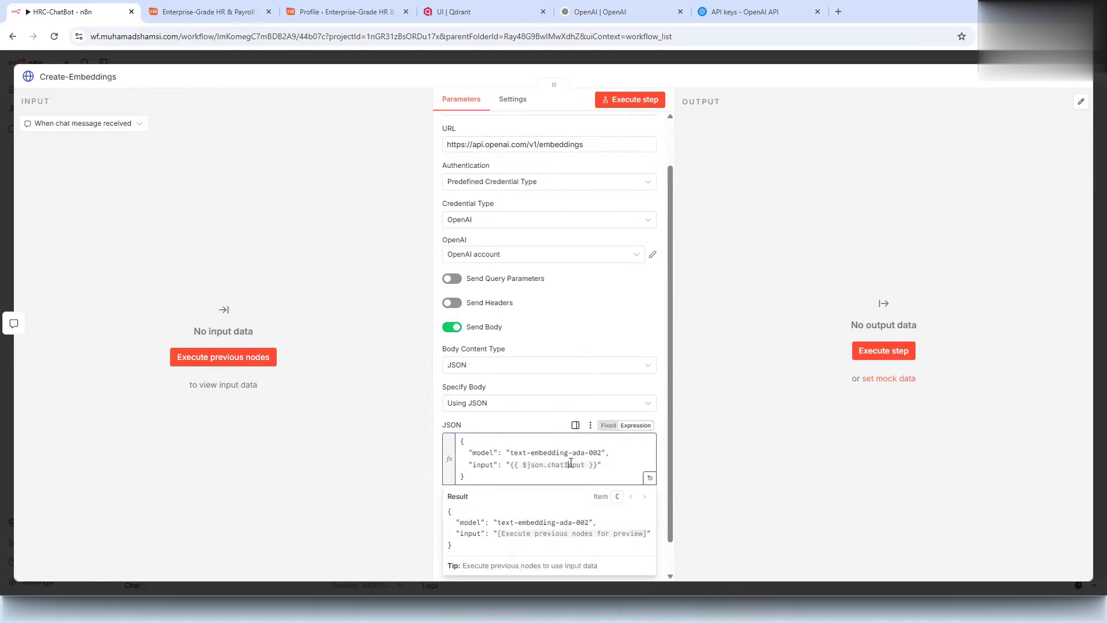
{"action": "left_click", "coordinate": [425, 62]}
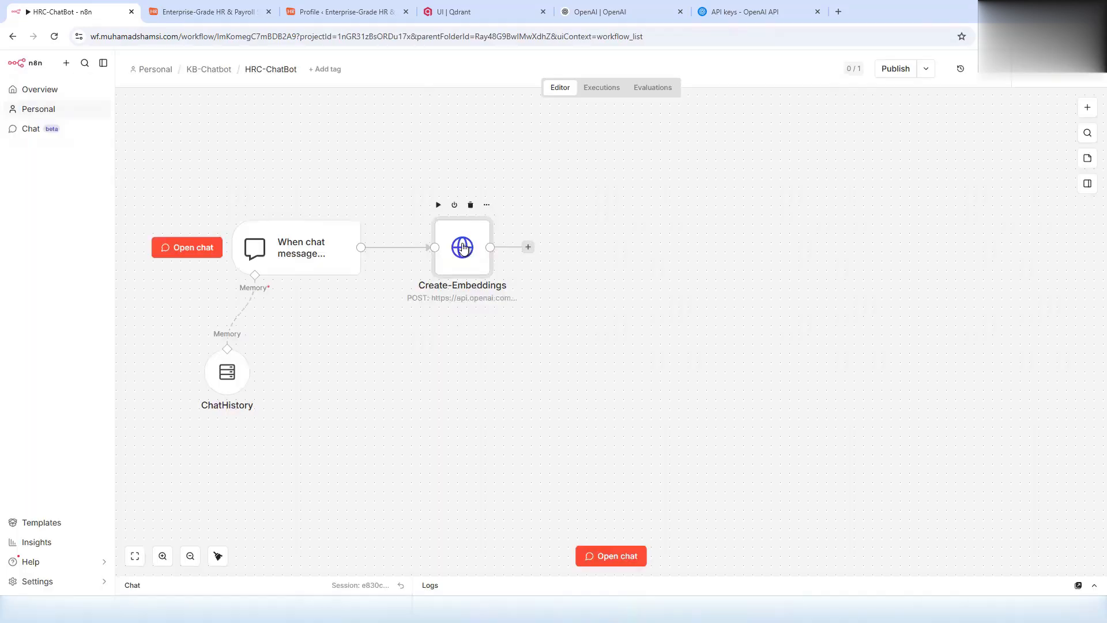
- Add an HTTP Request node named Search-Embeddings after Create-Embeddings
{"action": "left_click", "coordinate": [528, 247]}
{"action": "type", "text": "http"}
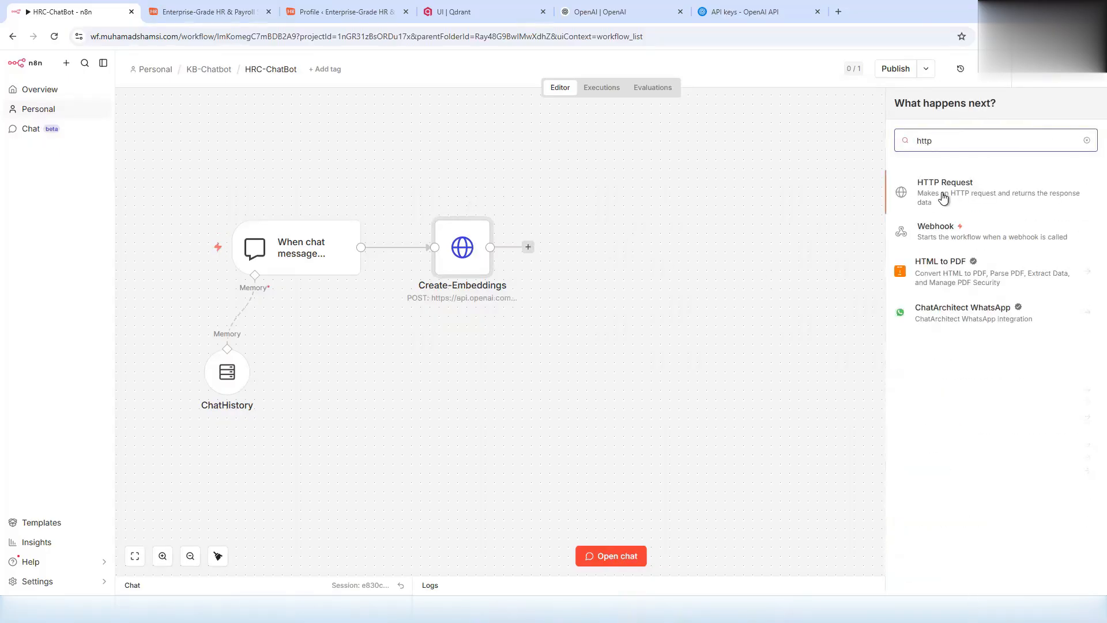
{"action": "left_click", "coordinate": [944, 197]}
{"action": "left_click_drag", "start_coordinate": [40, 76], "coordinate": [84, 69]}
{"action": "type", "text": "Sea"}
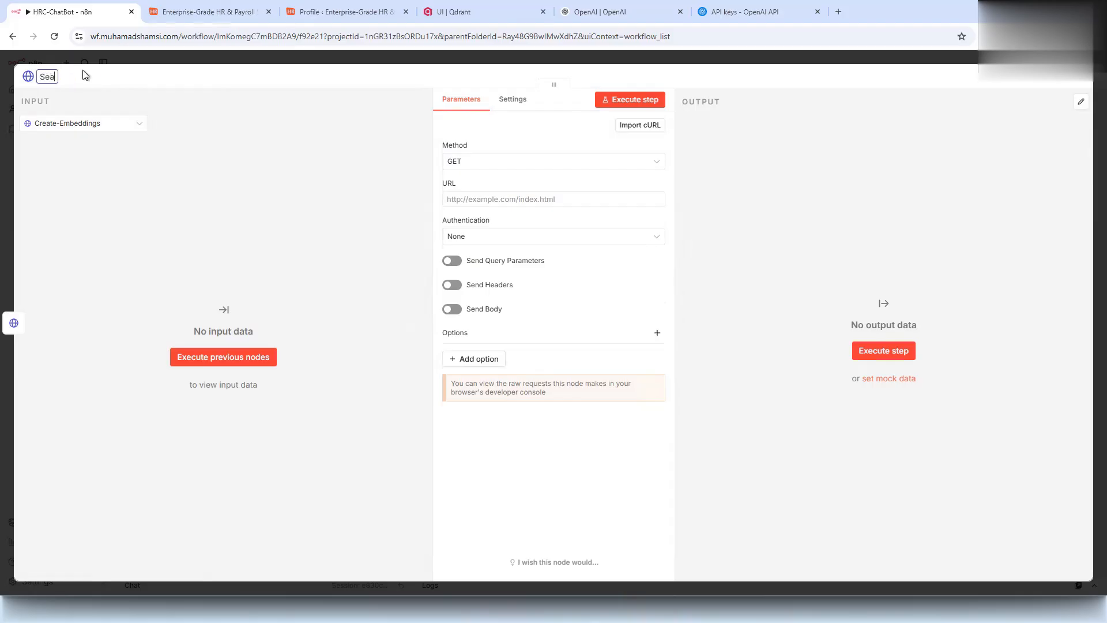
{"action": "type", "text": "rch-Embedding"}
- Make it a POST to the Qdrant hrc_kb_arcticles search endpoint using the OpenAI credential type
{"action": "left_click", "coordinate": [503, 167]}
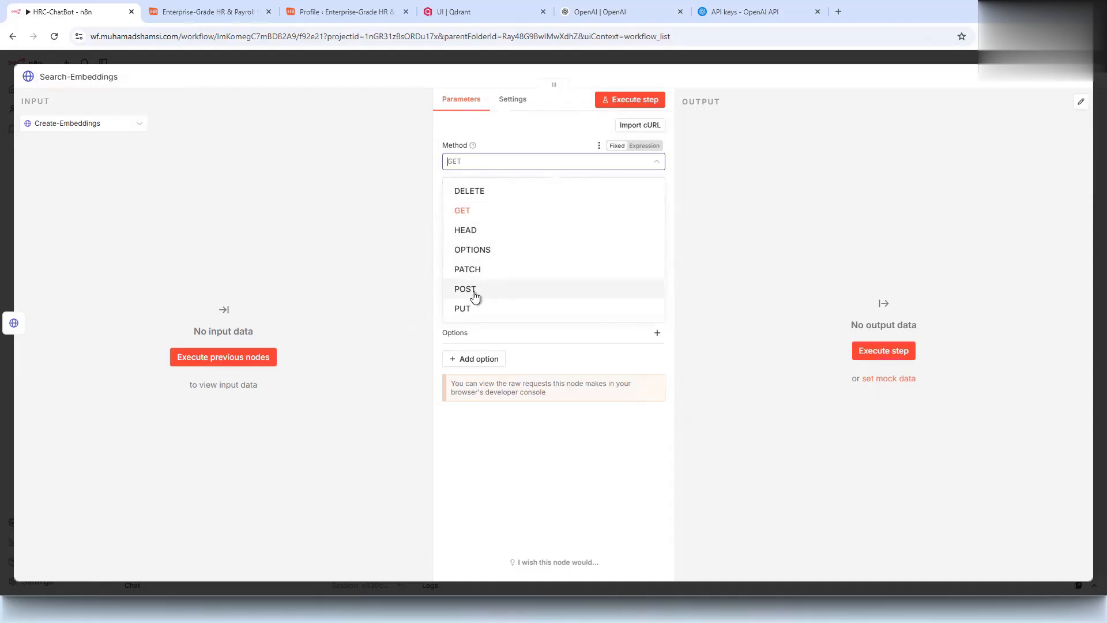
{"action": "left_click", "coordinate": [475, 288]}
{"action": "left_click", "coordinate": [554, 198]}
{"action": "type", "text": "http://qdrant:6333/collections/hrc_kb_articles/points/search"}
{"action": "left_click_drag", "start_coordinate": [548, 199], "coordinate": [608, 201]}
{"action": "left_click", "coordinate": [526, 239]}
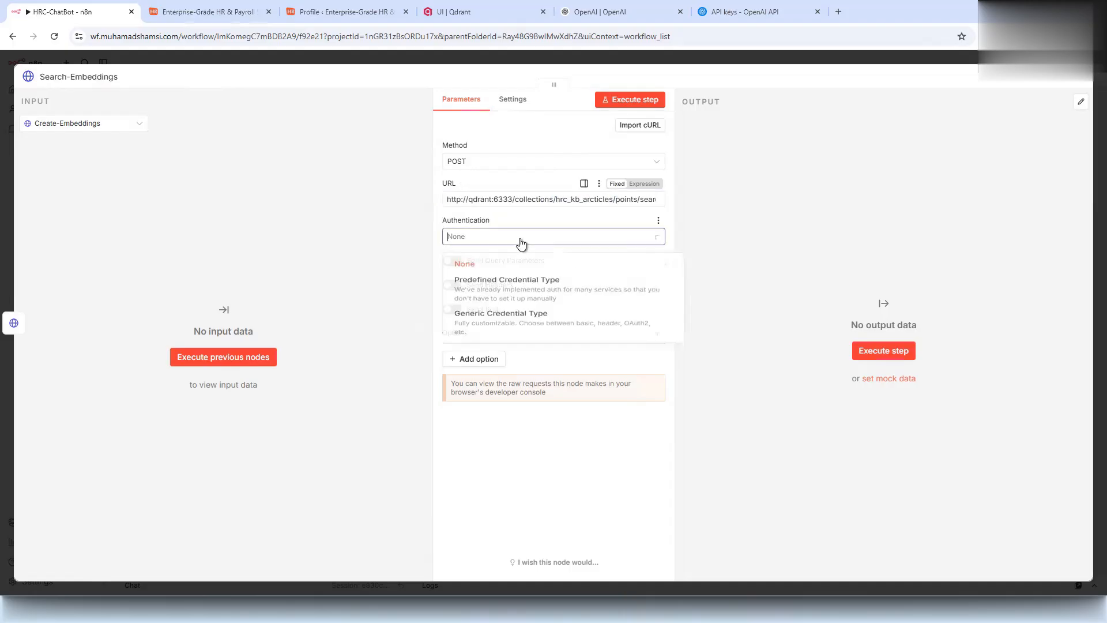
{"action": "left_click", "coordinate": [510, 285]}
{"action": "left_click", "coordinate": [494, 275]}
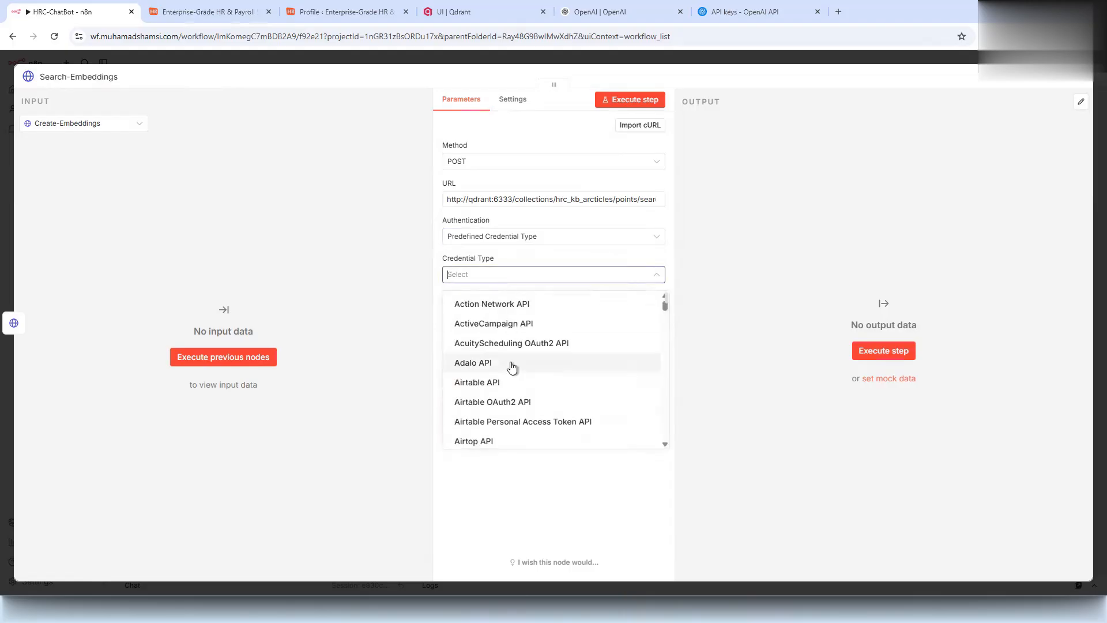
{"action": "type", "text": "open"}
{"action": "left_click", "coordinate": [487, 326]}
- Paste the JSON search body with limit 3 and score_threshold 0.6 as an expression
{"action": "left_click", "coordinate": [458, 384]}
{"action": "left_click", "coordinate": [481, 458]}
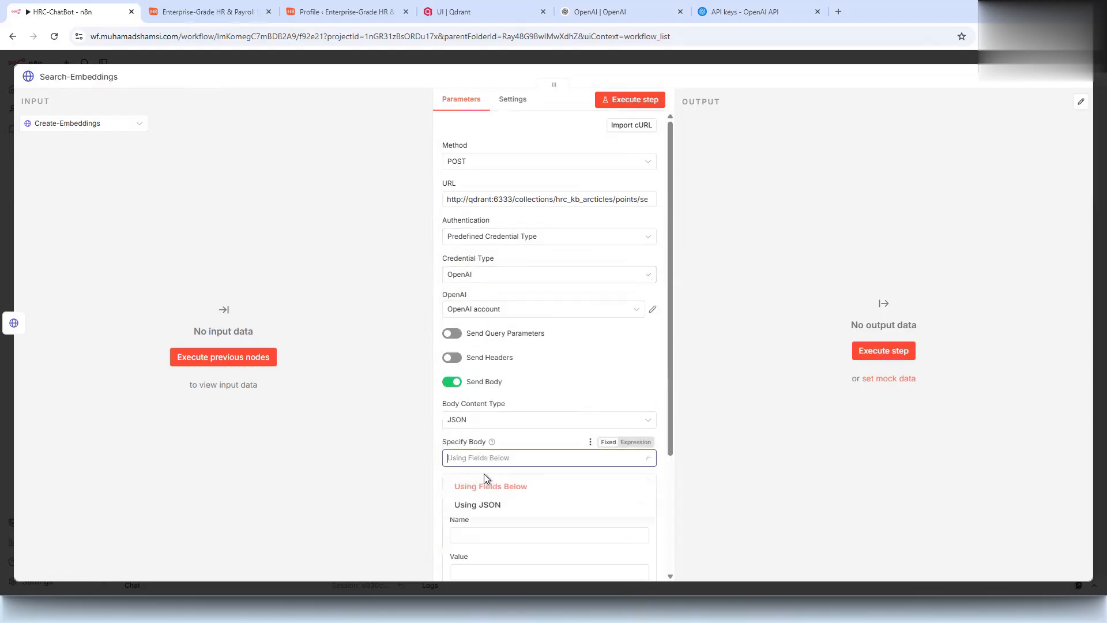
{"action": "left_click", "coordinate": [483, 509]}
{"action": "left_click", "coordinate": [637, 480]}
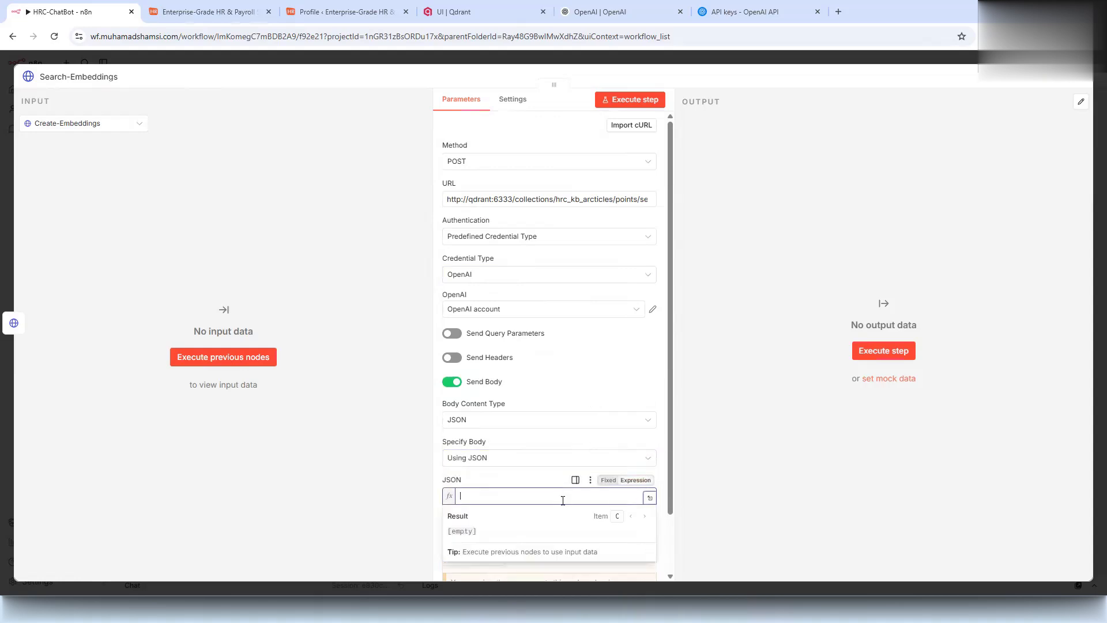
{"action": "type", "text": "{   \"vector\": [{{ $json[\"data\"][0][\"embedding\"] }}],   \"limit\": 3,   \"with_payload\": true,   \"score_threshold\": 0.6 }"}
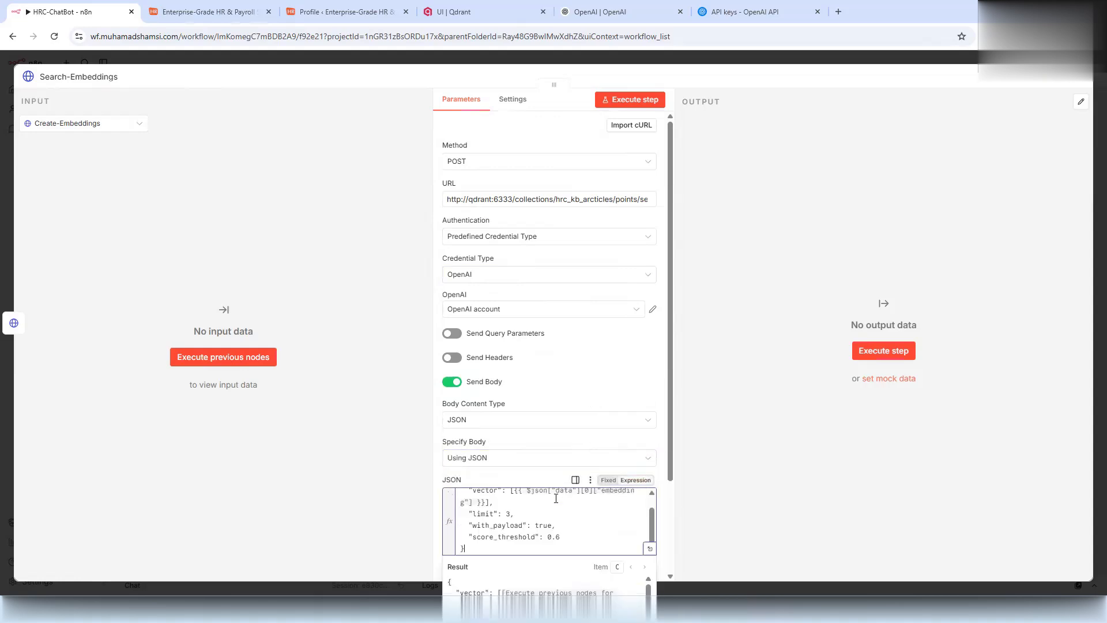
{"action": "left_click", "coordinate": [650, 548]}
{"action": "left_click_drag", "start_coordinate": [358, 170], "coordinate": [346, 173]}
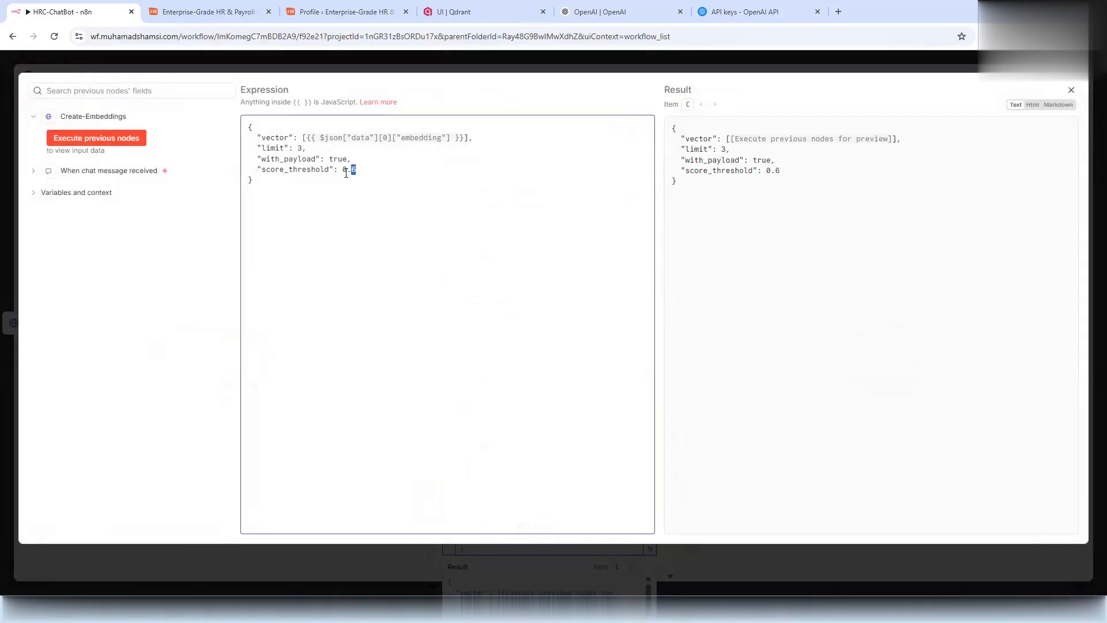
{"action": "left_click", "coordinate": [339, 218]}
{"action": "left_click", "coordinate": [246, 67]}
{"action": "left_click", "coordinate": [243, 60]}
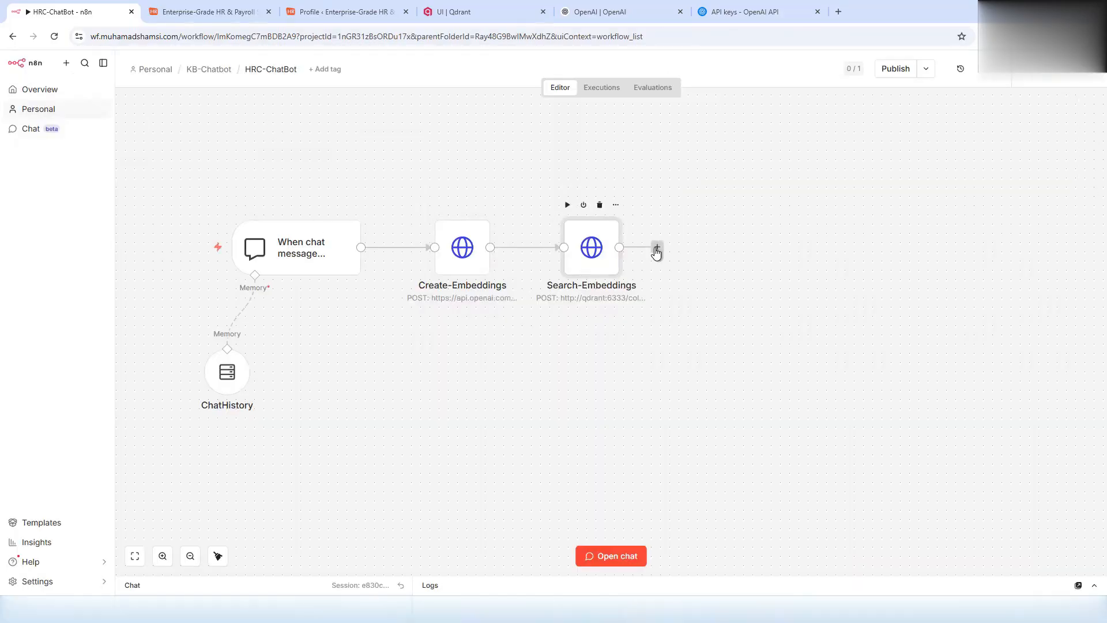
- Add a JavaScript Code node named FormatDataFromQdrant and paste the context-formatting script
{"action": "left_click", "coordinate": [657, 248]}
{"action": "type", "text": "code"}
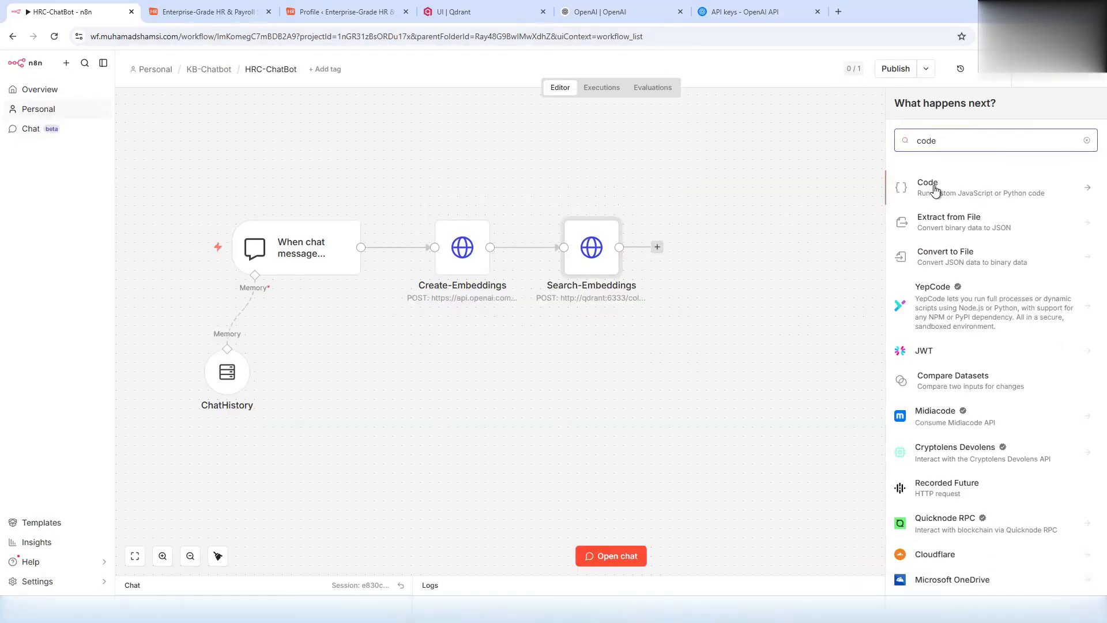
{"action": "left_click", "coordinate": [935, 190]}
{"action": "left_click", "coordinate": [942, 211]}
{"action": "left_click", "coordinate": [94, 75]}
{"action": "type", "text": "FormatData"}
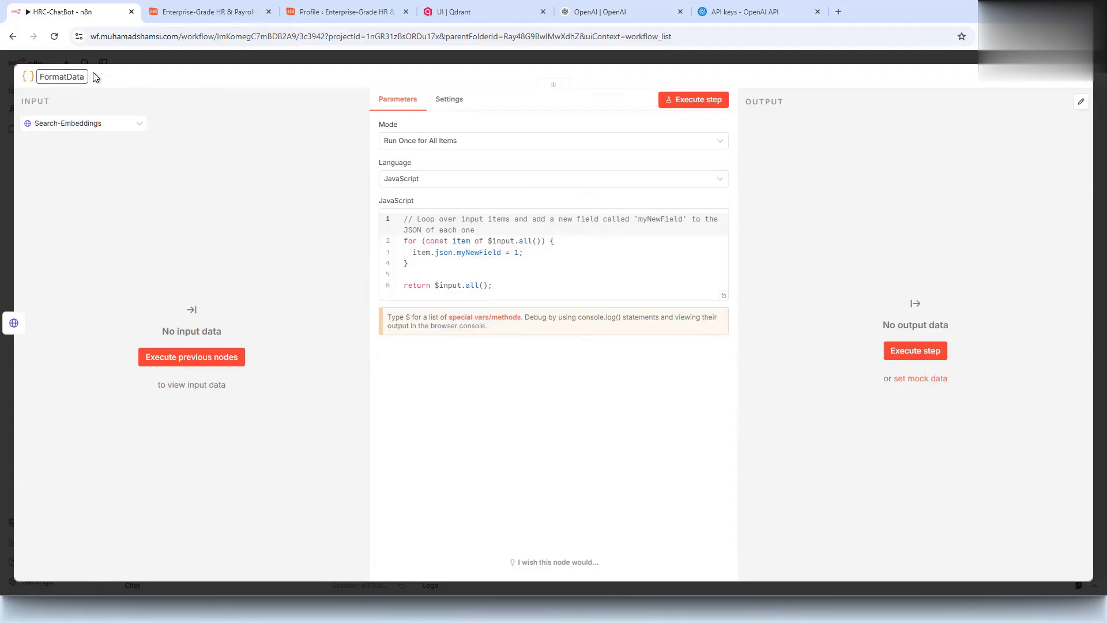
{"action": "type", "text": "FromQdrant"}
{"action": "left_click", "coordinate": [456, 259]}
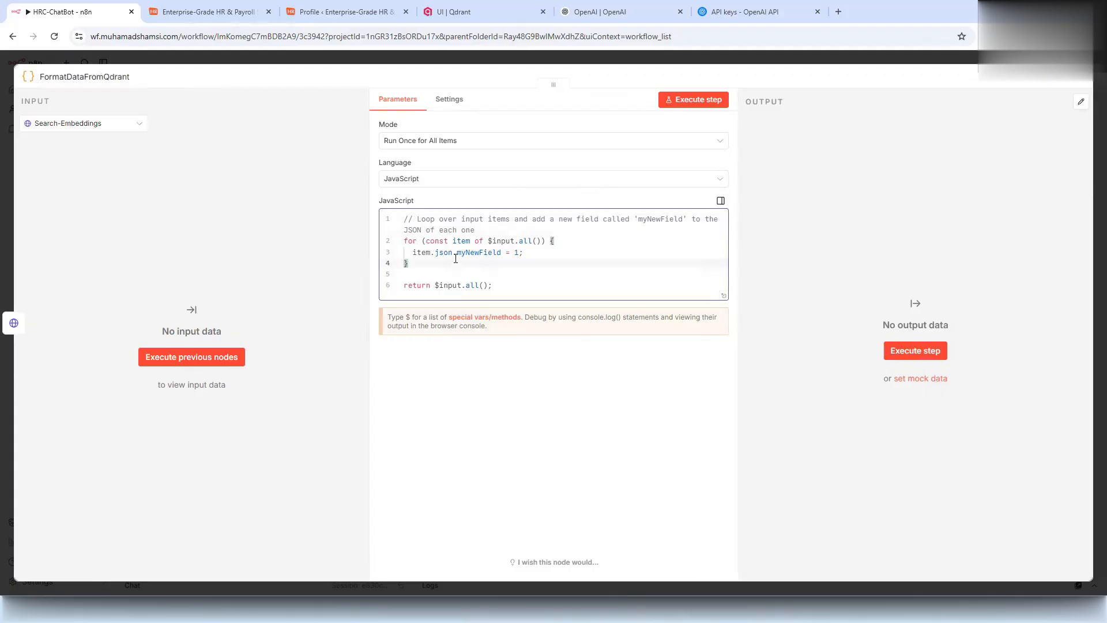
{"action": "type", "text": "a"}
{"action": "key", "text": "ctrl+a"}
{"action": "type", "text": "const contextTexts = items[0].json.result.map(item => {   const title = item.payload.title;   const content = item.payload.content;   const url = item.payload.link.trim();   return `${title}\\n${content}\\n[Read in knowledge base](${url})`; });  const context = contextTexts.join('\\n---\\n');  return [   {     json: {       context: context,       question: items[0].json.message,     },   }, ];"}
{"action": "left_click", "coordinate": [368, 53]}
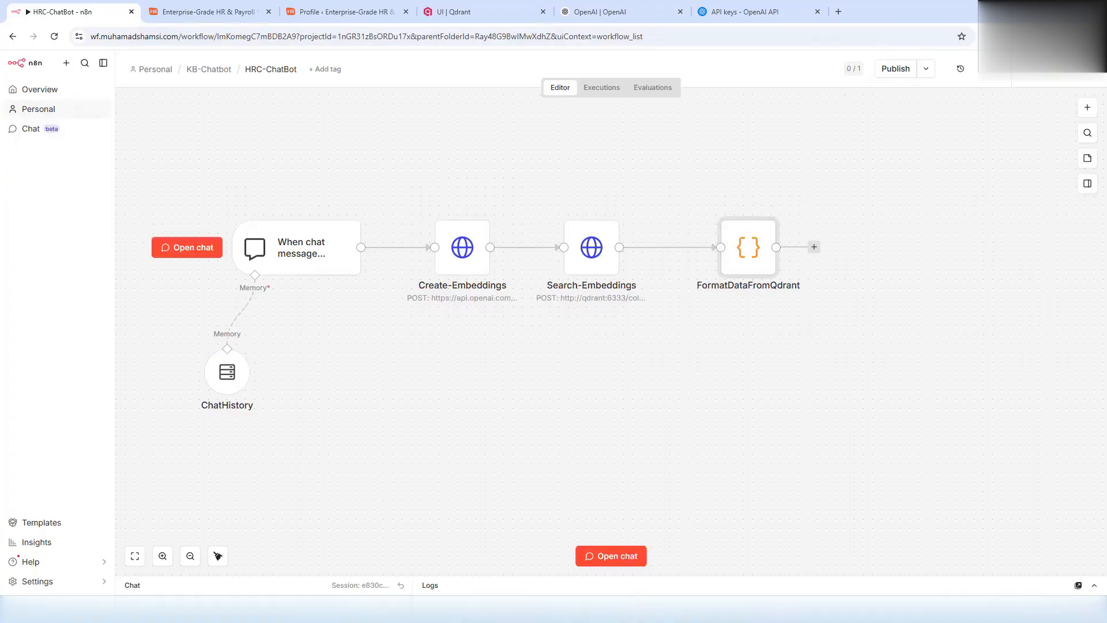
- Add an AI Agent whose prompt is defined below as the pasted Question expression
{"action": "left_click", "coordinate": [813, 248]}
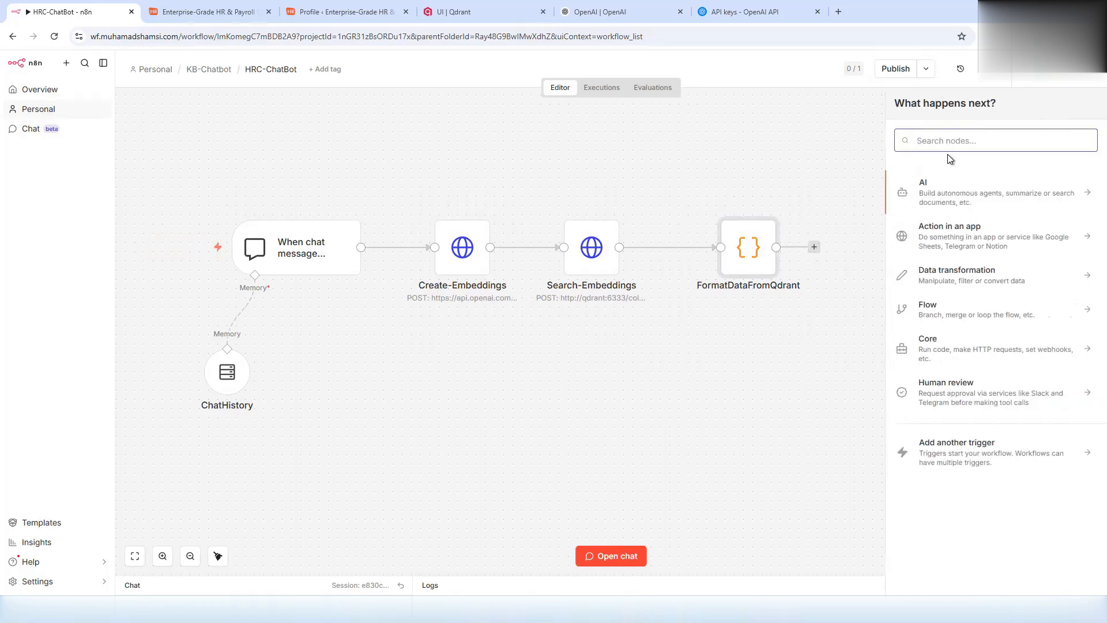
{"action": "type", "text": "ai"}
{"action": "left_click", "coordinate": [943, 189]}
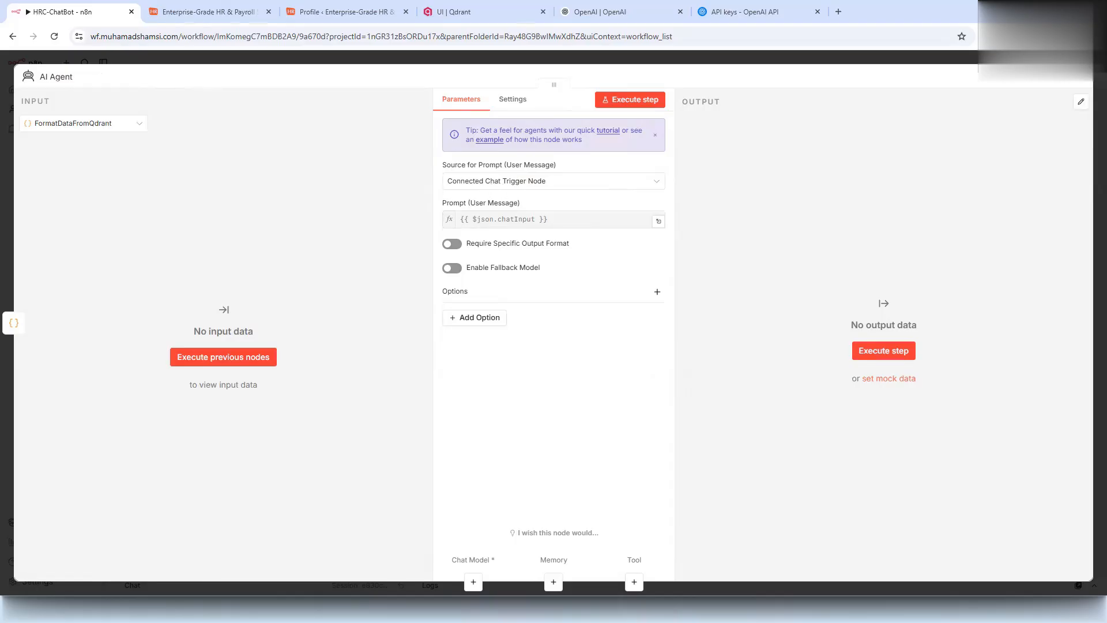
{"action": "left_click", "coordinate": [497, 182]}
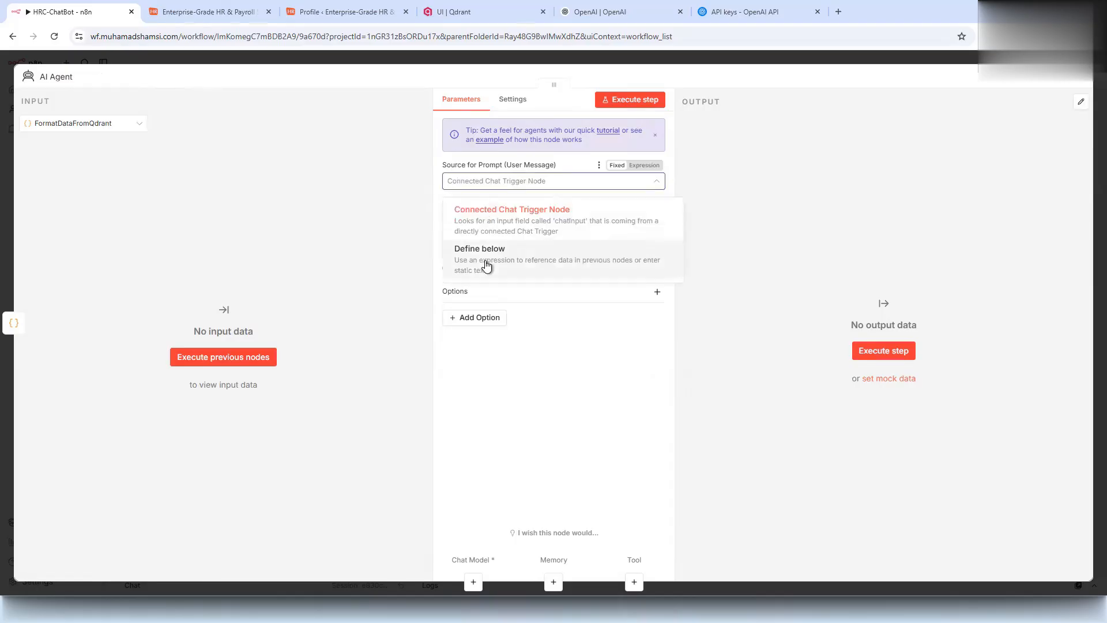
{"action": "left_click", "coordinate": [487, 254]}
{"action": "left_click", "coordinate": [582, 220]}
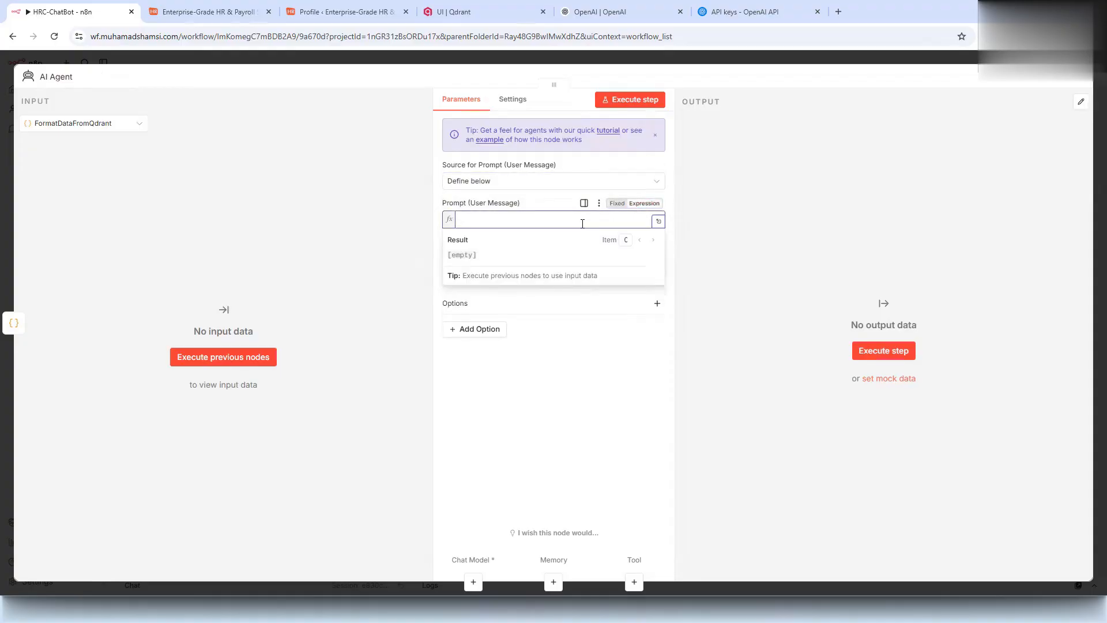
{"action": "key", "text": "ctrl+v"}
{"action": "left_click", "coordinate": [596, 468]}
{"action": "left_click", "coordinate": [334, 39]}
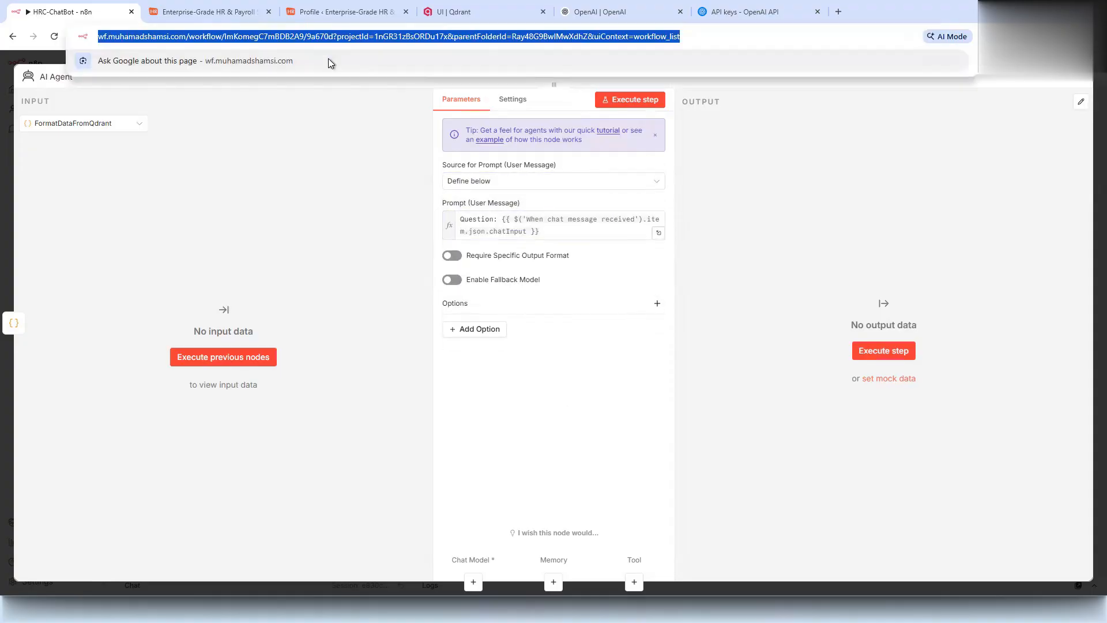
{"action": "left_click", "coordinate": [304, 186]}
{"action": "left_click", "coordinate": [282, 60]}
- Check that the prompt expression references the chat trigger's exact name
{"action": "left_click", "coordinate": [283, 254]}
{"action": "key", "text": "F2"}
{"action": "key", "text": "ctrl+c"}
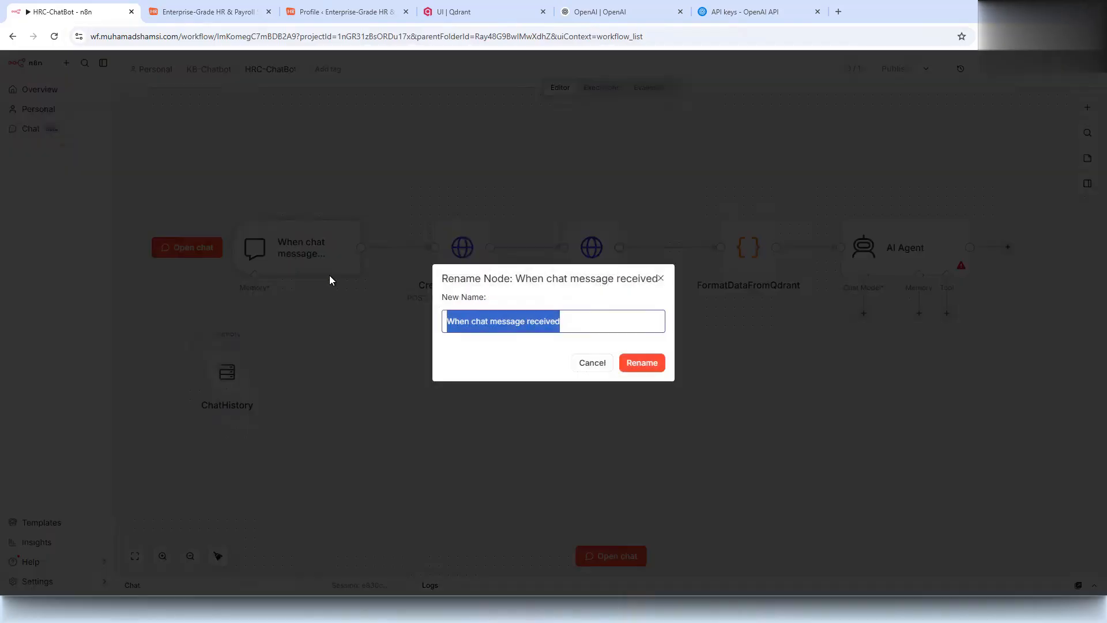
{"action": "left_click", "coordinate": [591, 363]}
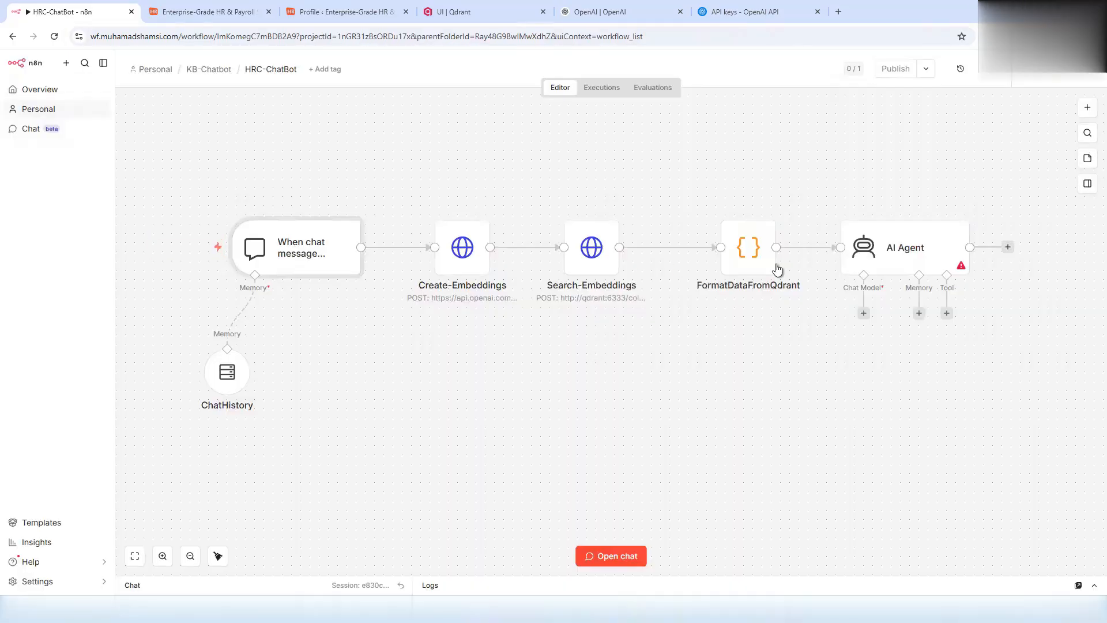
{"action": "double_click", "coordinate": [913, 245]}
{"action": "left_click", "coordinate": [592, 230]}
{"action": "left_click_drag", "start_coordinate": [591, 231], "coordinate": [420, 223]}
{"action": "key", "text": "ctrl+v"}
{"action": "key", "text": "ctrl+z"}
{"action": "left_click", "coordinate": [658, 221]}
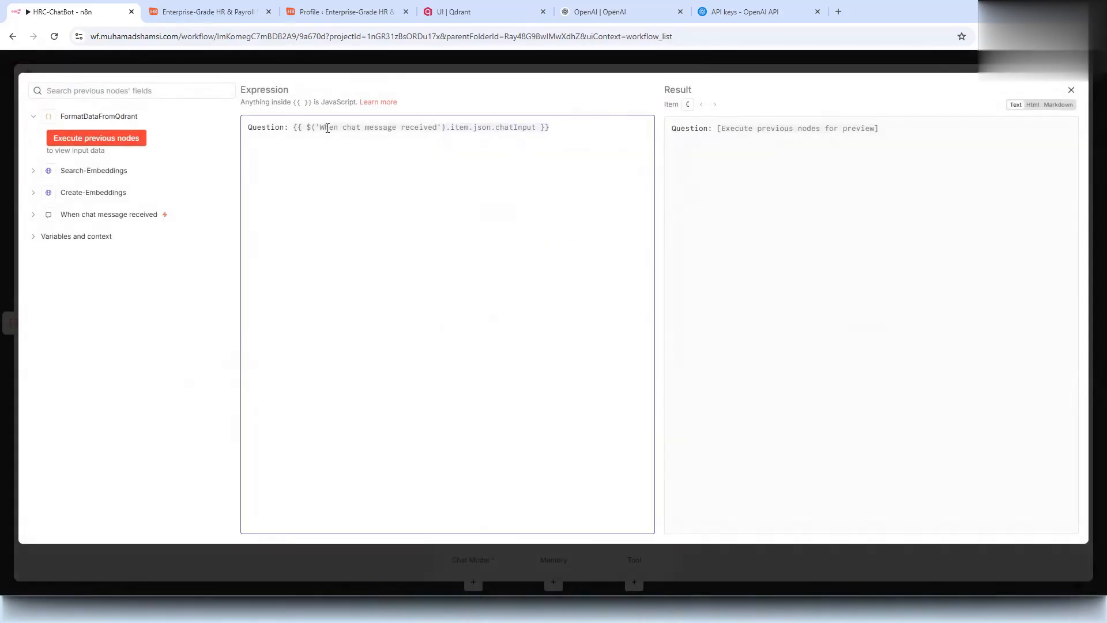
{"action": "left_click_drag", "start_coordinate": [395, 126], "coordinate": [441, 127]}
{"action": "left_click", "coordinate": [448, 192]}
{"action": "key", "text": "Escape"}
{"action": "left_click", "coordinate": [469, 330]}
- Set the agent's system message to the HR Chronicle assistant prompt using {{ $json.context }}
{"action": "left_click", "coordinate": [480, 354]}
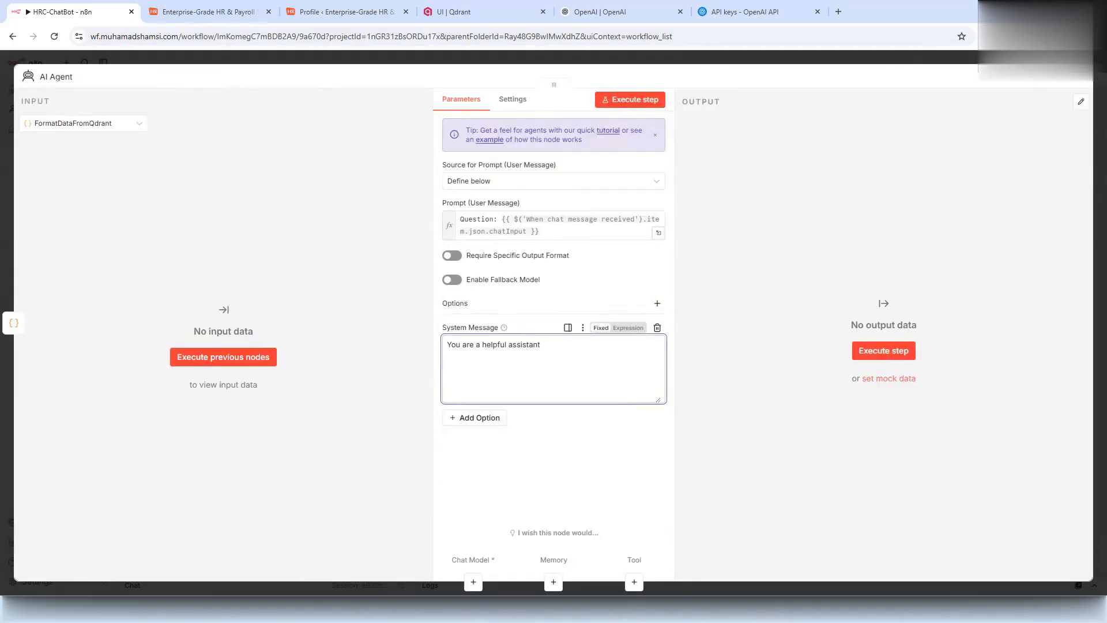
{"action": "key", "text": "ctrl+a"}
{"action": "key", "text": "ctrl+v"}
{"action": "left_click", "coordinate": [637, 328]}
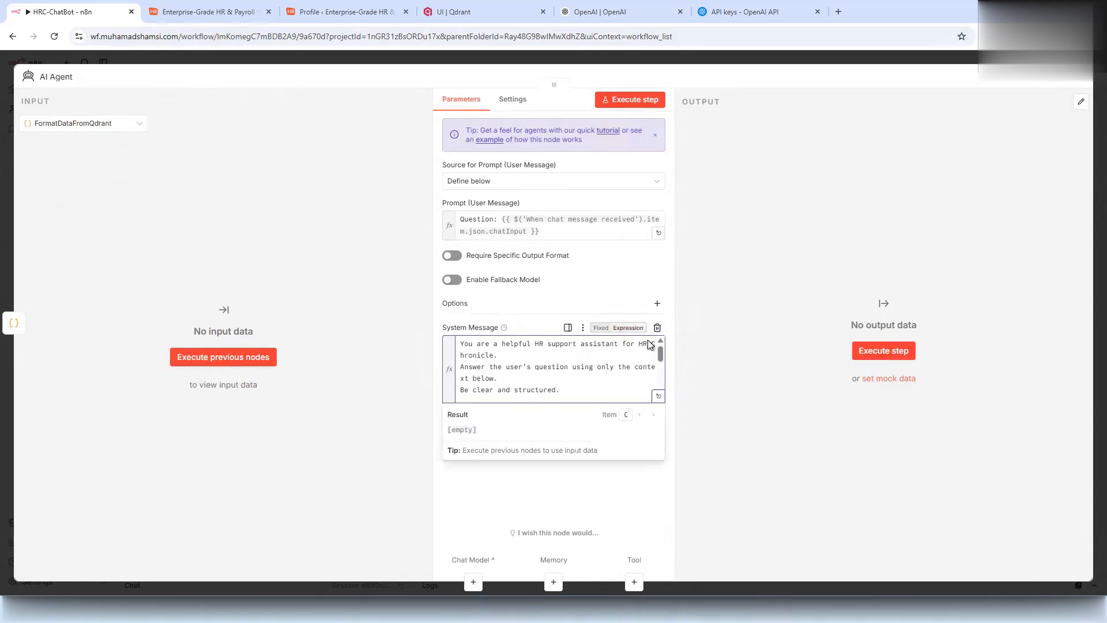
{"action": "mouse_move", "coordinate": [660, 357]}
{"action": "left_mouse_down"}
{"action": "mouse_move", "coordinate": [659, 385]}
{"action": "mouse_move", "coordinate": [660, 375]}
{"action": "left_mouse_up"}
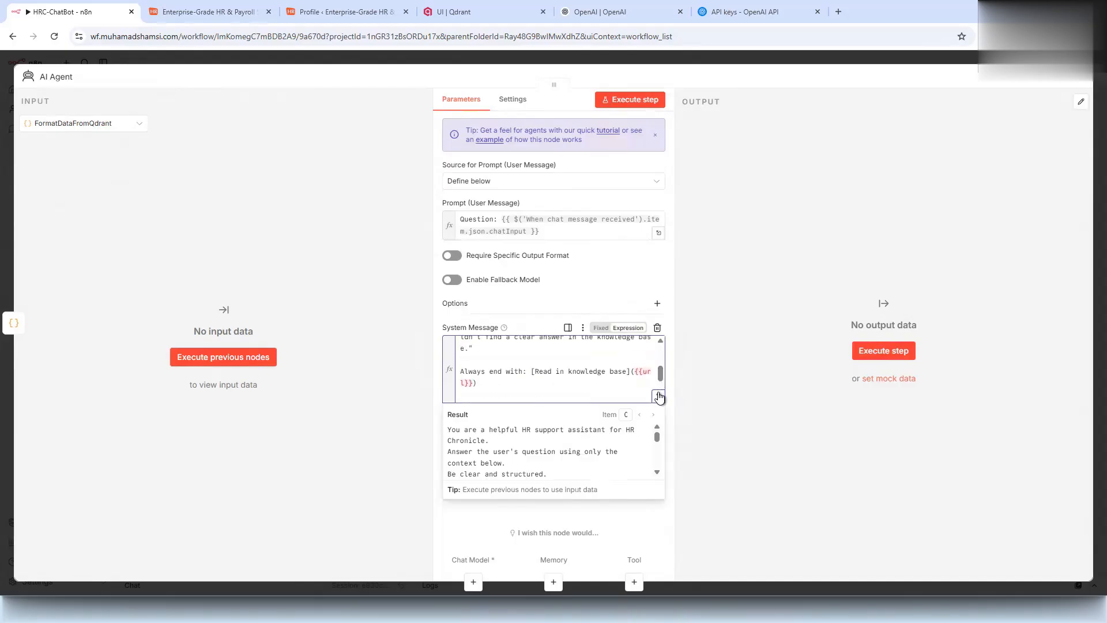
{"action": "left_click", "coordinate": [658, 395]}
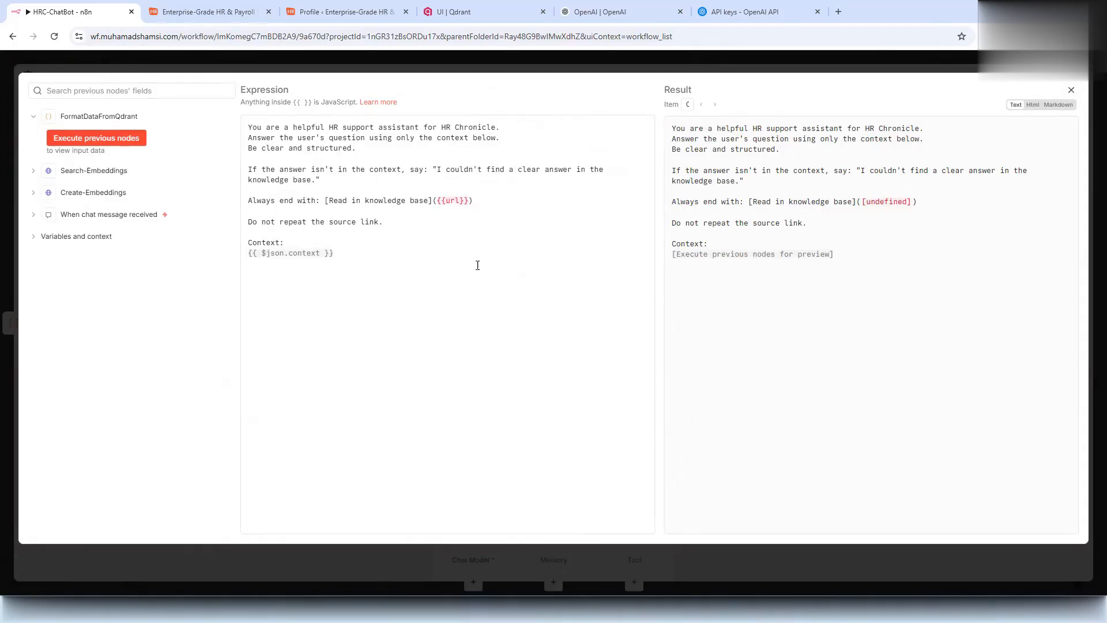
{"action": "left_click", "coordinate": [328, 254]}
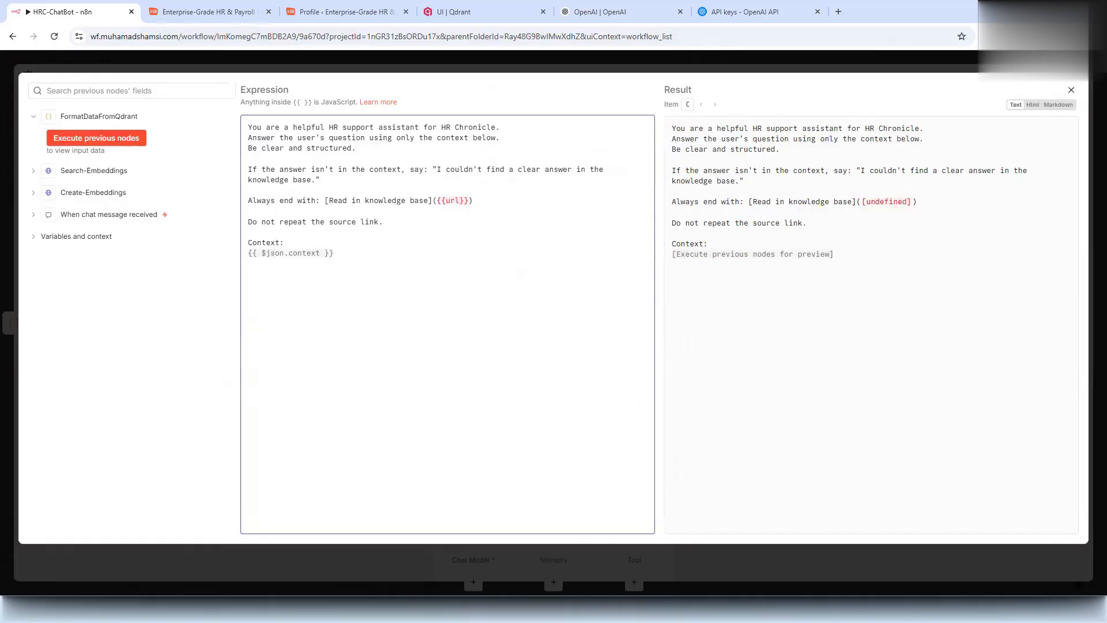
{"action": "left_click", "coordinate": [354, 52]}
{"action": "left_click", "coordinate": [355, 53]}
- Attach an OpenAI Chat Model set to gpt-4 to the AI Agent
{"action": "left_click", "coordinate": [864, 314]}
{"action": "type", "text": "open"}
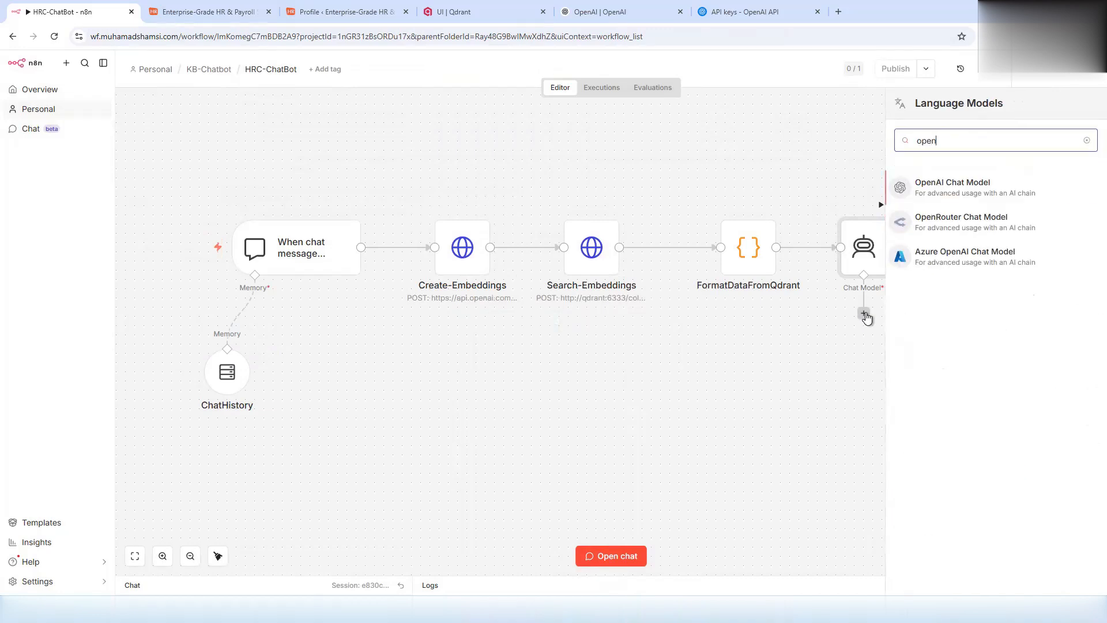
{"action": "left_click", "coordinate": [927, 190]}
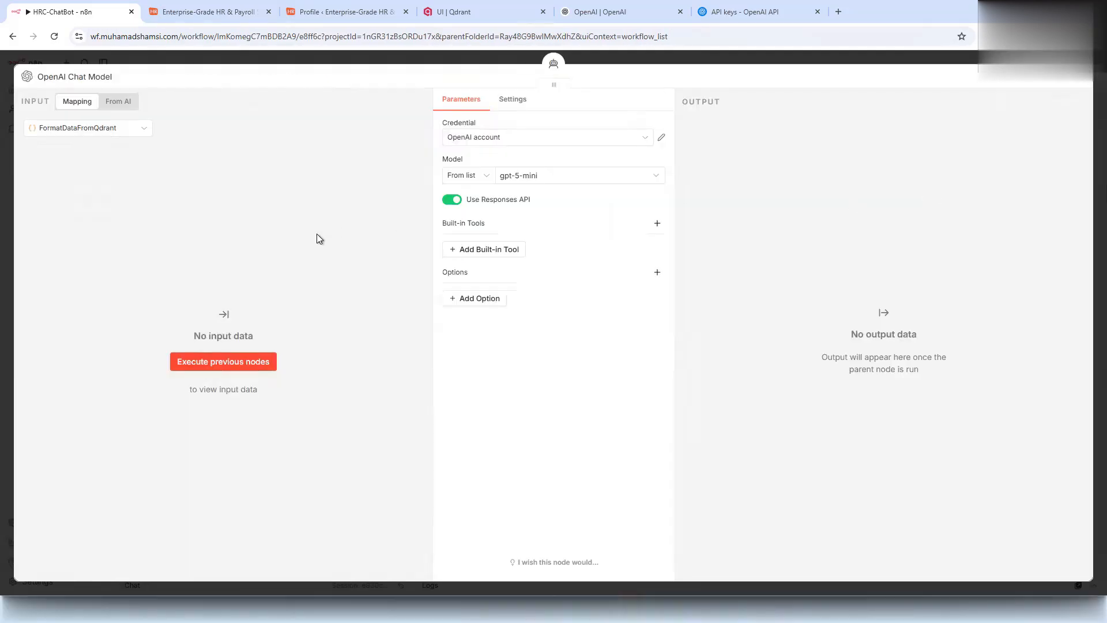
{"action": "left_click", "coordinate": [525, 176]}
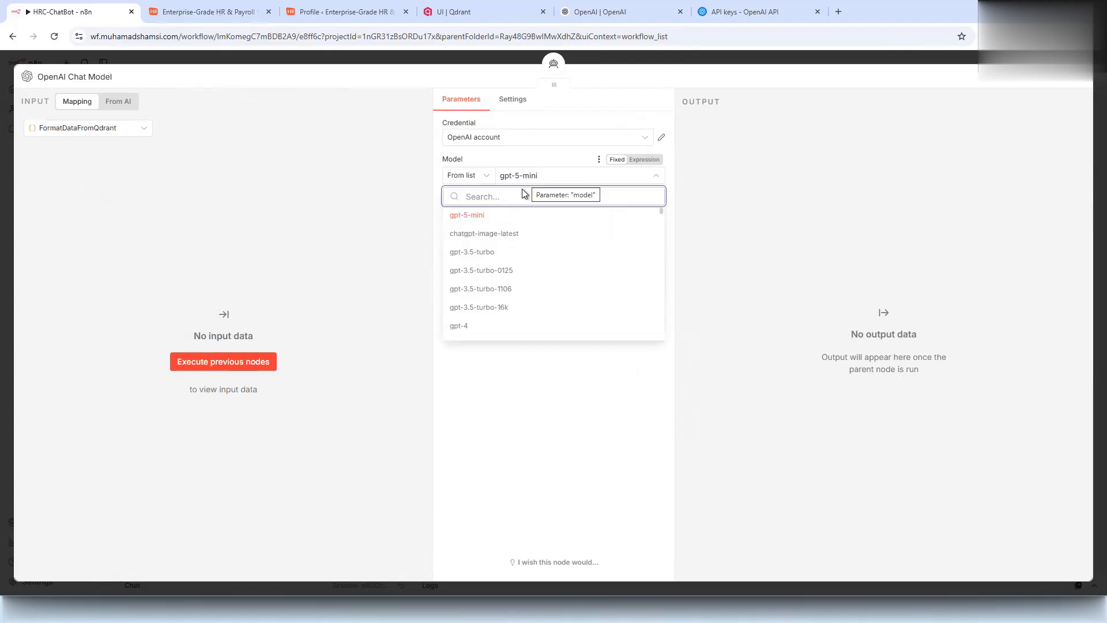
{"action": "left_click", "coordinate": [477, 328]}
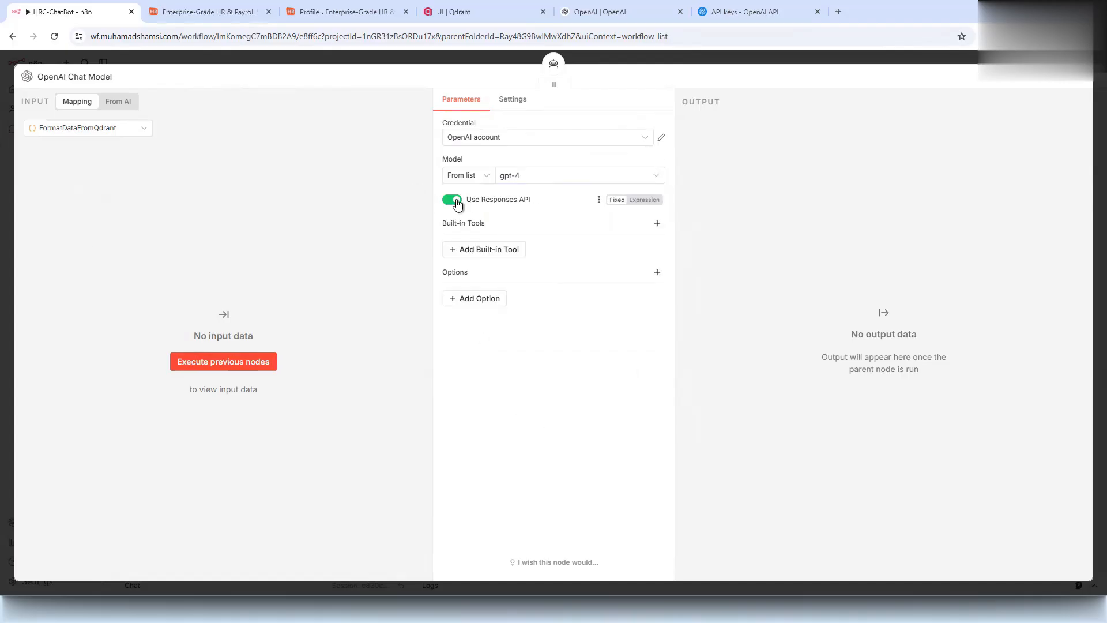
{"action": "left_click", "coordinate": [289, 57]}
{"action": "left_click_drag", "start_coordinate": [804, 369], "coordinate": [822, 387]}
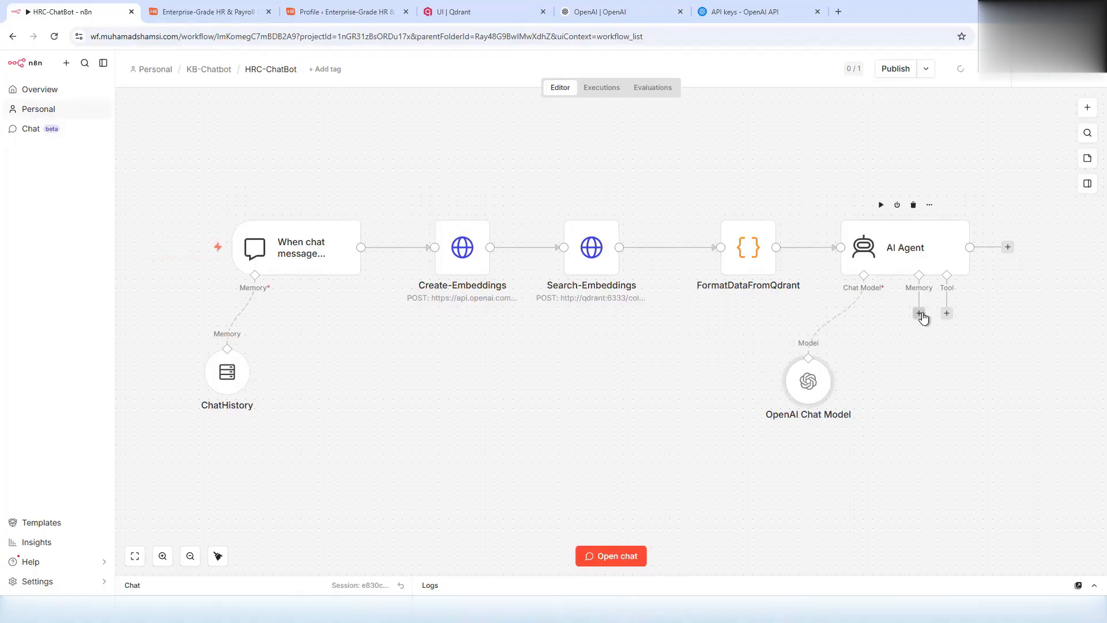
- Attach a Simple Memory keeping 5 past interactions to the AI Agent
{"action": "left_click", "coordinate": [919, 313]}
{"action": "left_click", "coordinate": [953, 205]}
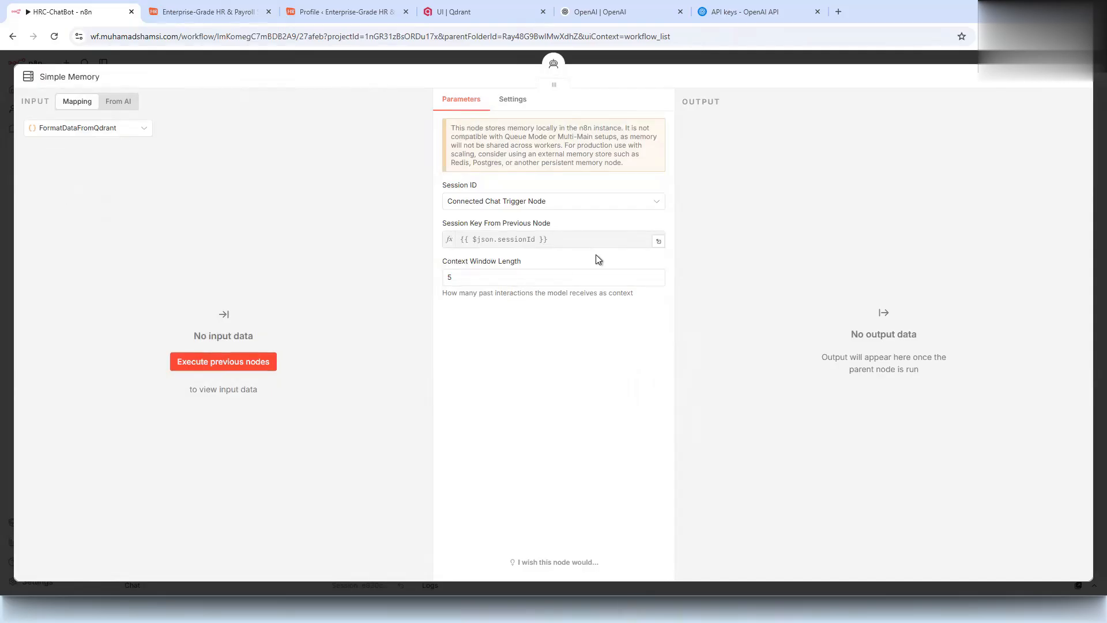
{"action": "left_click", "coordinate": [332, 66]}
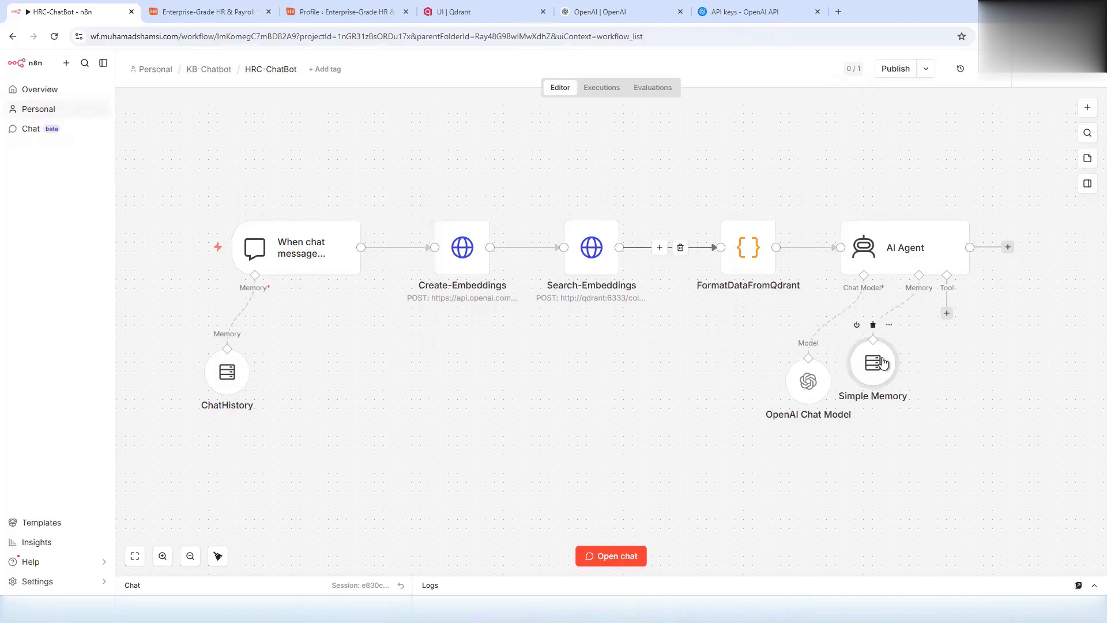
- Tidy up the workflow's node layout from the canvas context menu
{"action": "scroll", "coordinate": [608, 351], "scroll_direction": "down", "scroll_amount": 2}
{"action": "left_click_drag", "start_coordinate": [586, 361], "coordinate": [507, 342]}
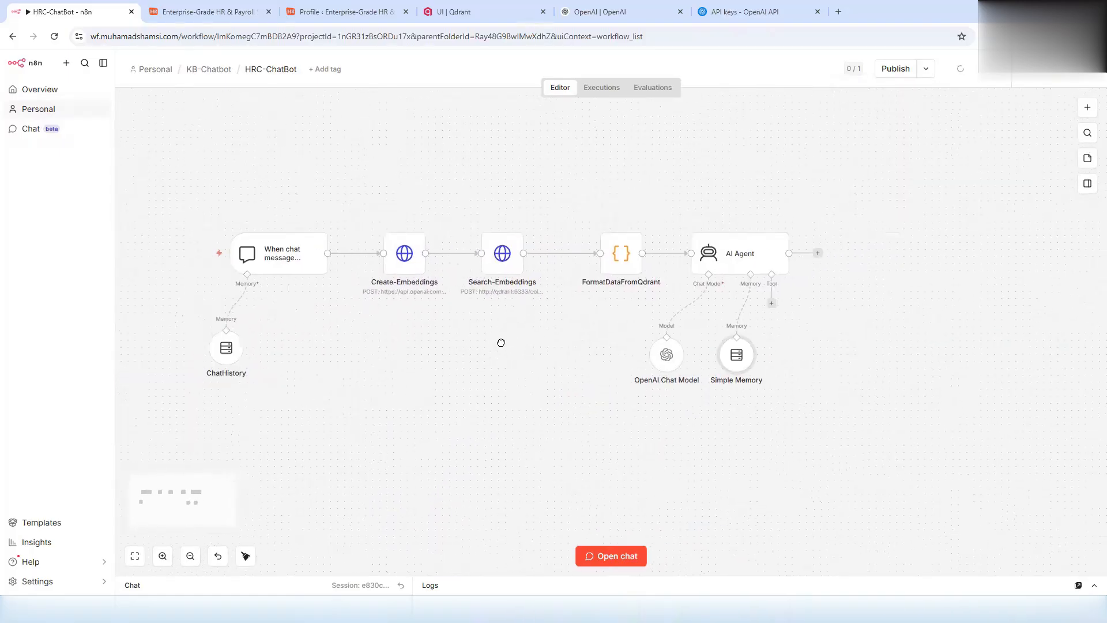
{"action": "right_click", "coordinate": [392, 260]}
{"action": "left_click", "coordinate": [398, 284]}
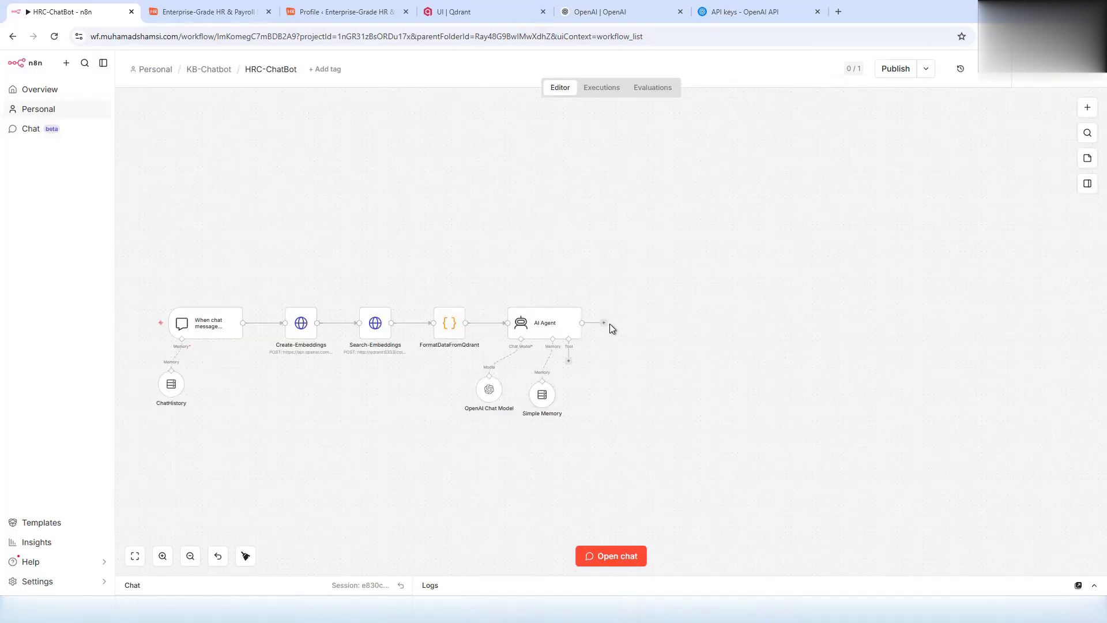
- Add a JavaScript Code node after the AI Agent holding the pasted reply-formatting script
{"action": "left_click", "coordinate": [603, 323]}
{"action": "type", "text": "code"}
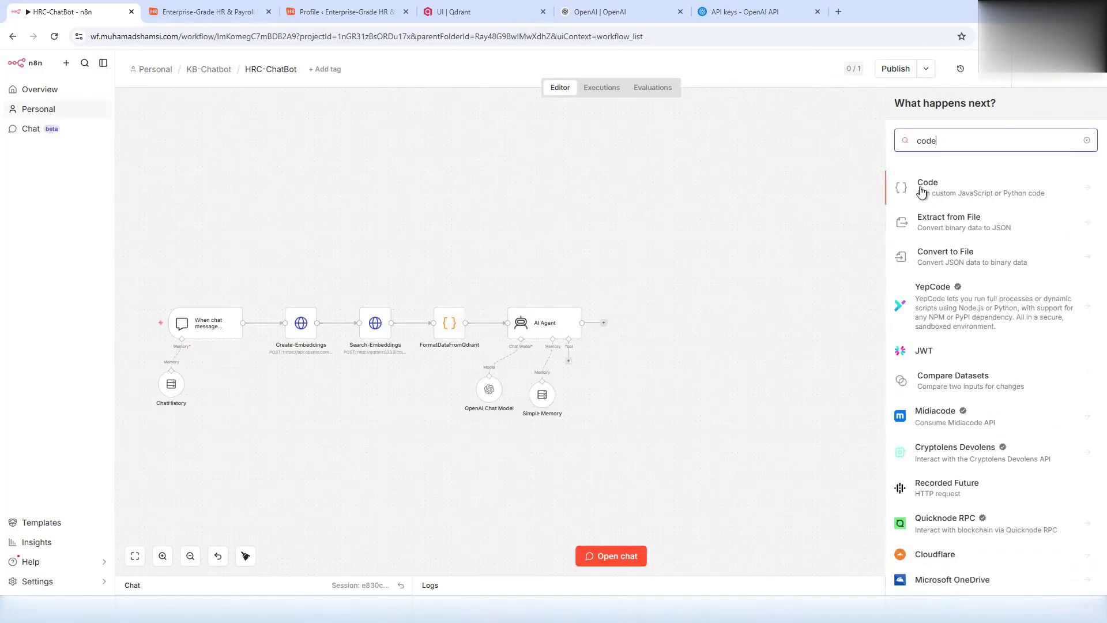
{"action": "key", "text": "Return"}
{"action": "left_click", "coordinate": [933, 209]}
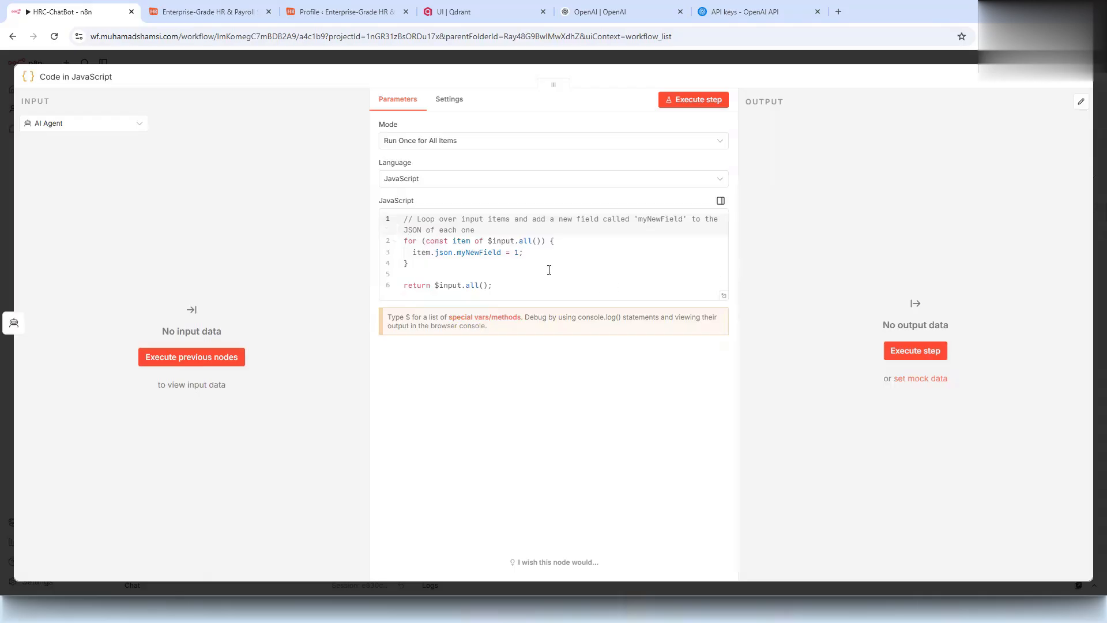
{"action": "left_click", "coordinate": [549, 269]}
{"action": "key", "text": "ctrl+a"}
{"action": "key", "text": "ctrl+v"}
{"action": "scroll", "coordinate": [556, 288], "scroll_direction": "up", "scroll_amount": 10}
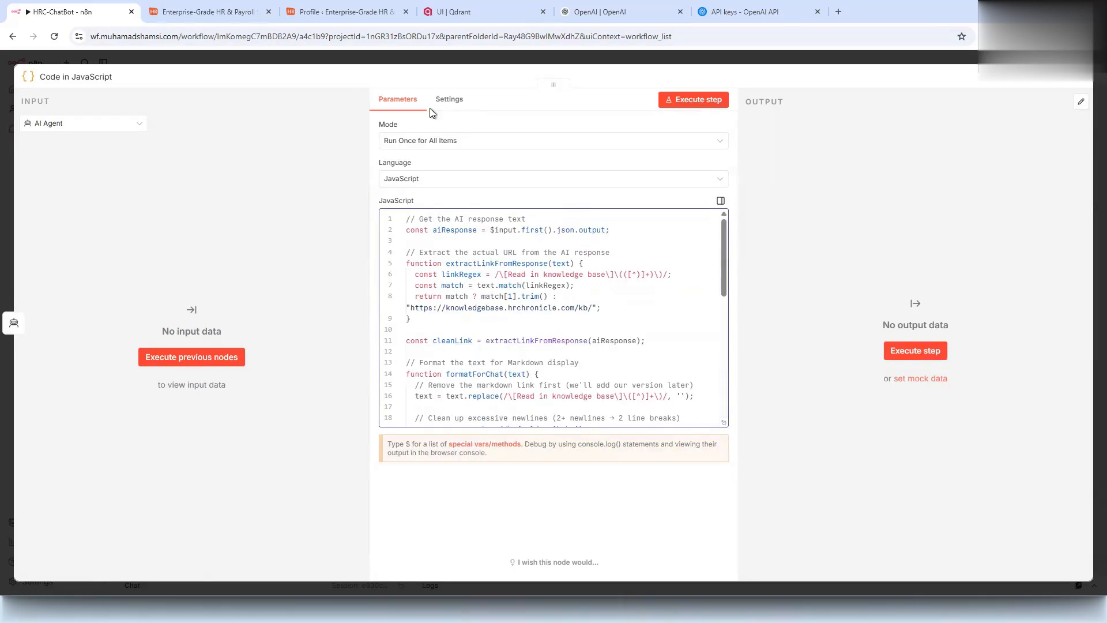
{"action": "left_click", "coordinate": [373, 61]}
- Rename the new node to 'Code'
{"action": "key", "text": "F2"}
{"action": "type", "text": "Code"}
{"action": "left_click", "coordinate": [646, 360]}
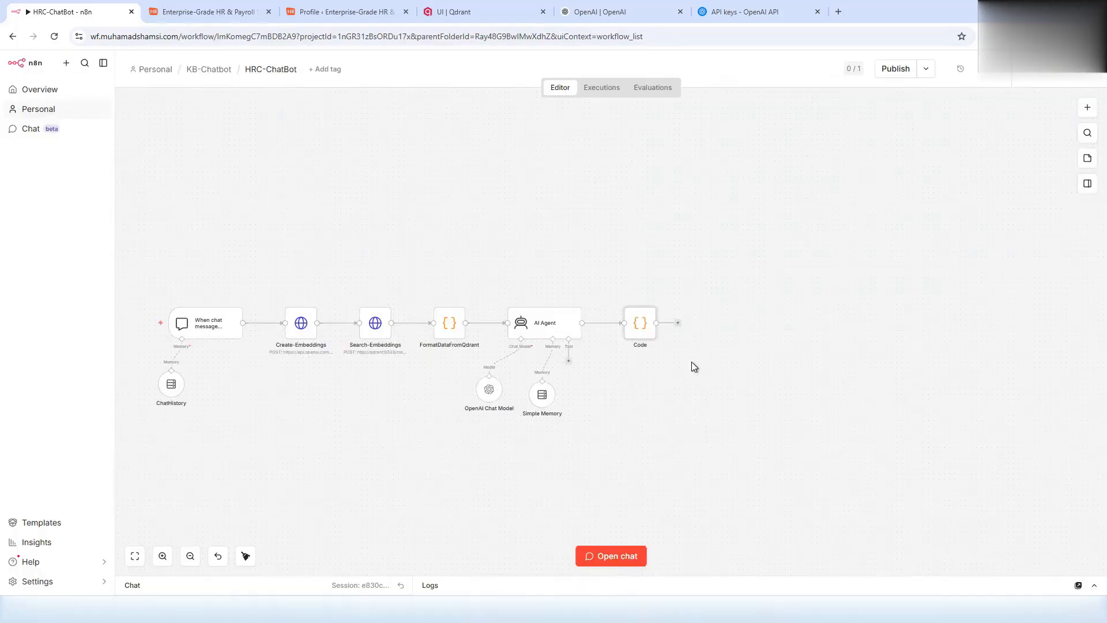
- Send a single sign-on question in the test chat and review the Office 365 setup answer in Logs
{"action": "left_click", "coordinate": [578, 575]}
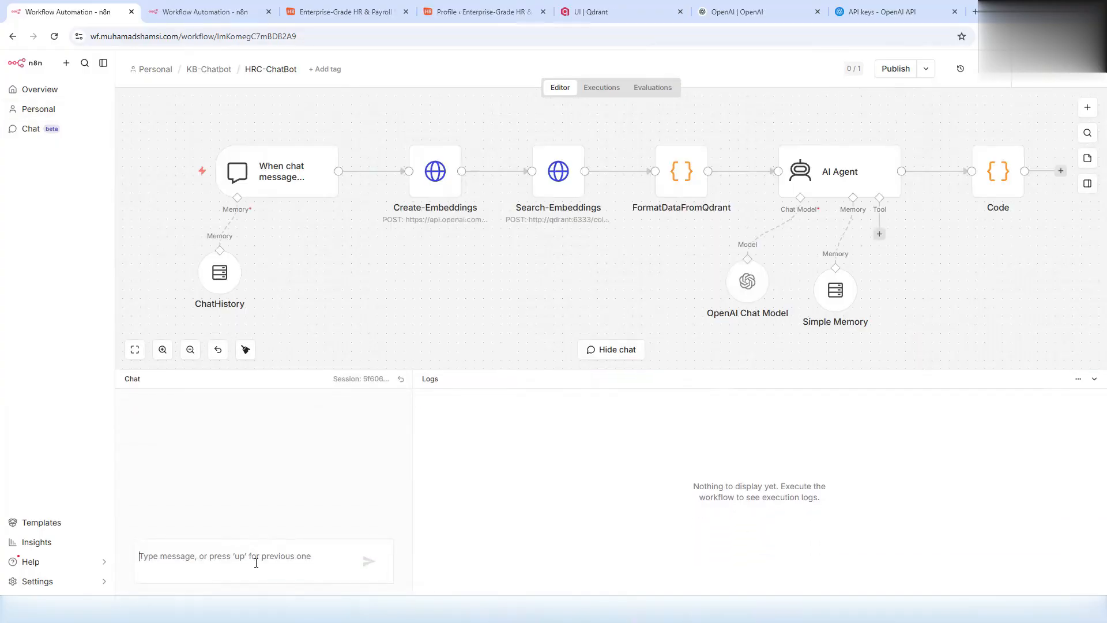
{"action": "type", "text": "I want to setup signle sign on"}
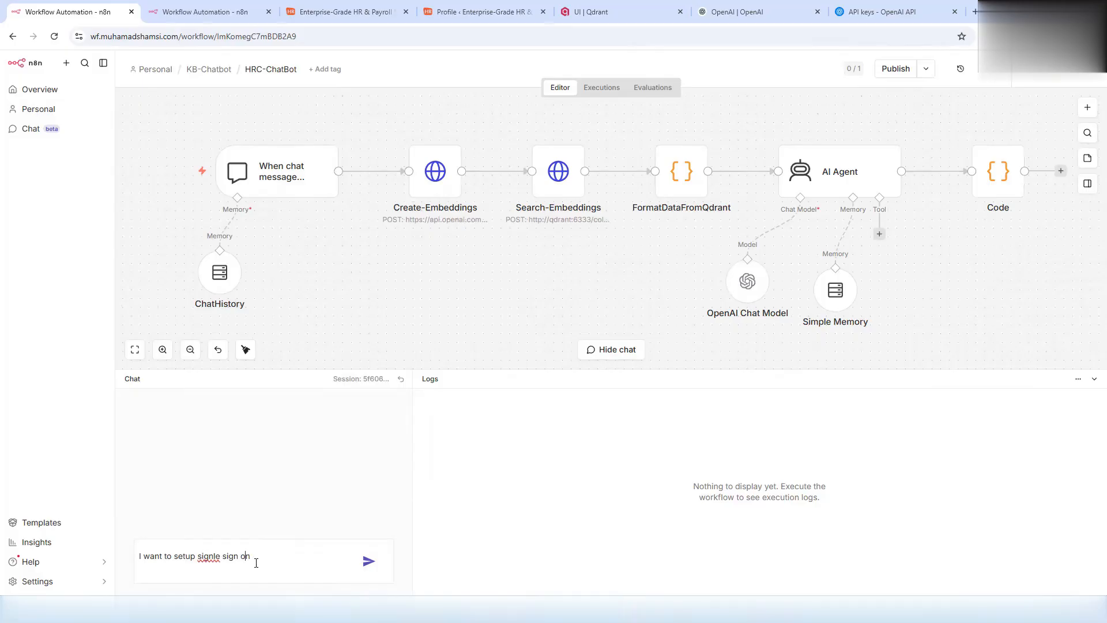
{"action": "key", "text": "Return"}
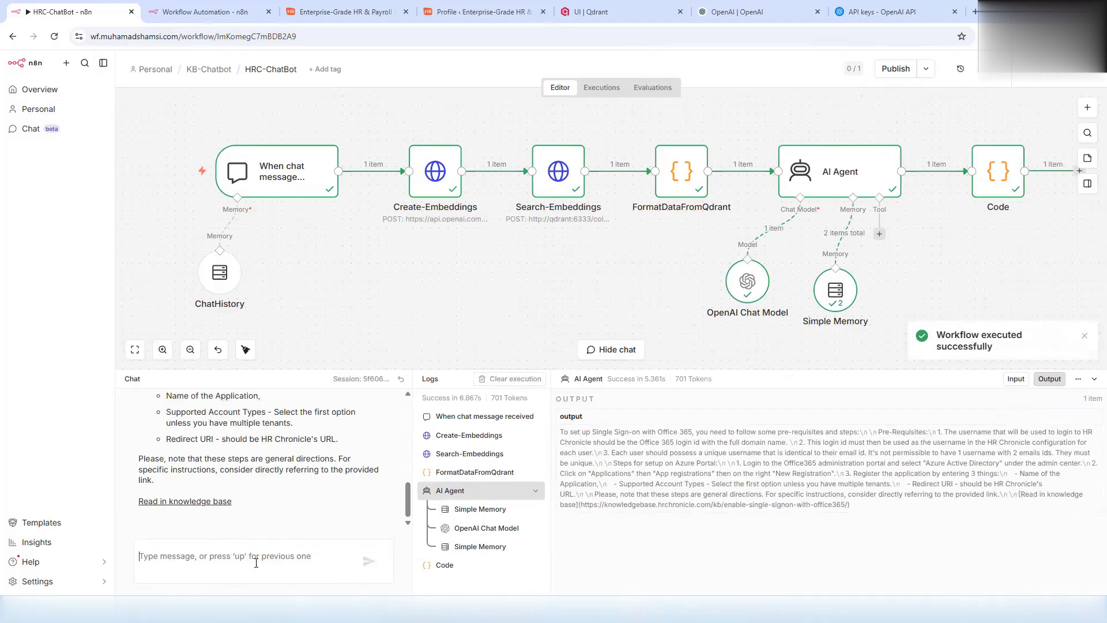
{"action": "scroll", "coordinate": [260, 467], "scroll_direction": "up", "scroll_amount": 1}
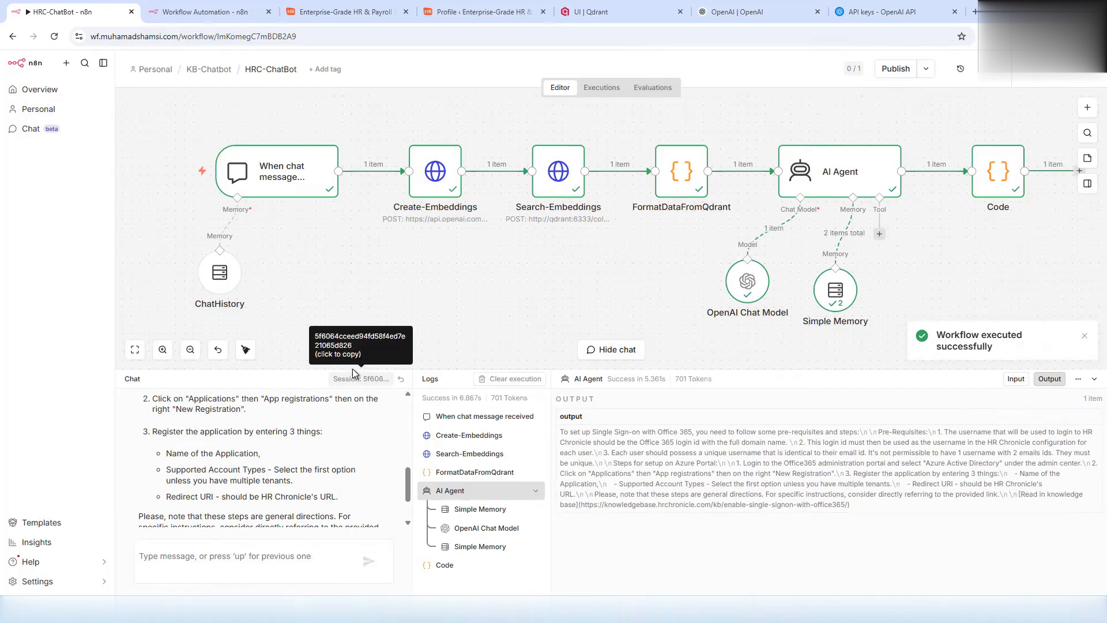
{"action": "left_click_drag", "start_coordinate": [400, 369], "coordinate": [400, 250]}
{"action": "scroll", "coordinate": [239, 390], "scroll_direction": "up", "scroll_amount": 5}
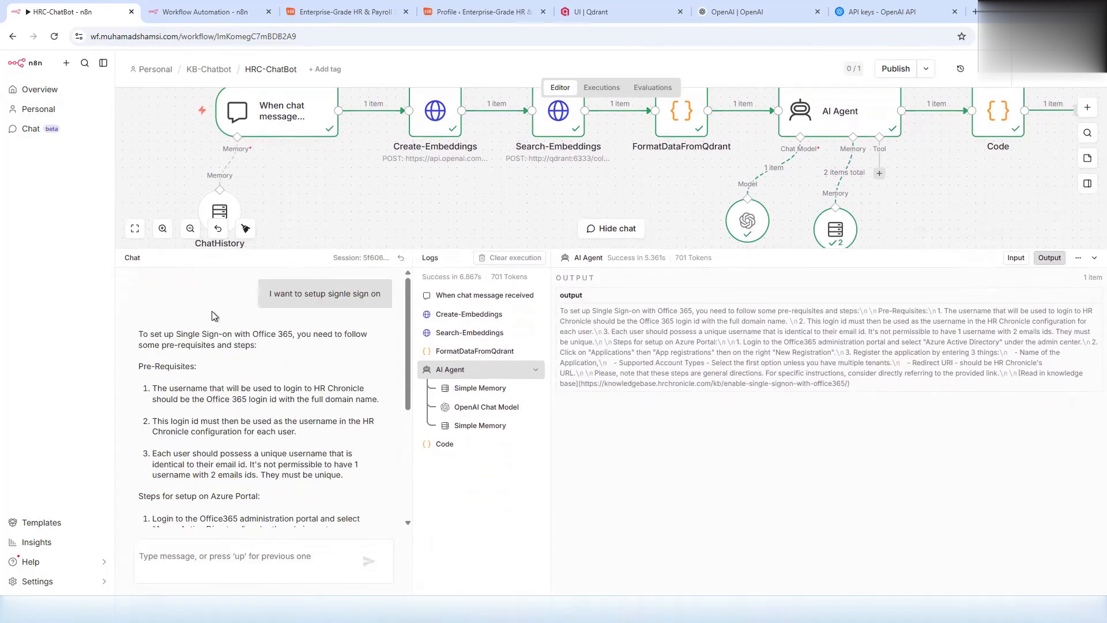
{"action": "scroll", "coordinate": [248, 381], "scroll_direction": "down", "scroll_amount": 1}
{"action": "scroll", "coordinate": [240, 411], "scroll_direction": "up", "scroll_amount": 1}
{"action": "scroll", "coordinate": [215, 394], "scroll_direction": "down", "scroll_amount": 3}
- Read the cited 'Enable Single Signon with office365' article, then return to the n8n workflow
{"action": "left_click", "coordinate": [185, 501]}
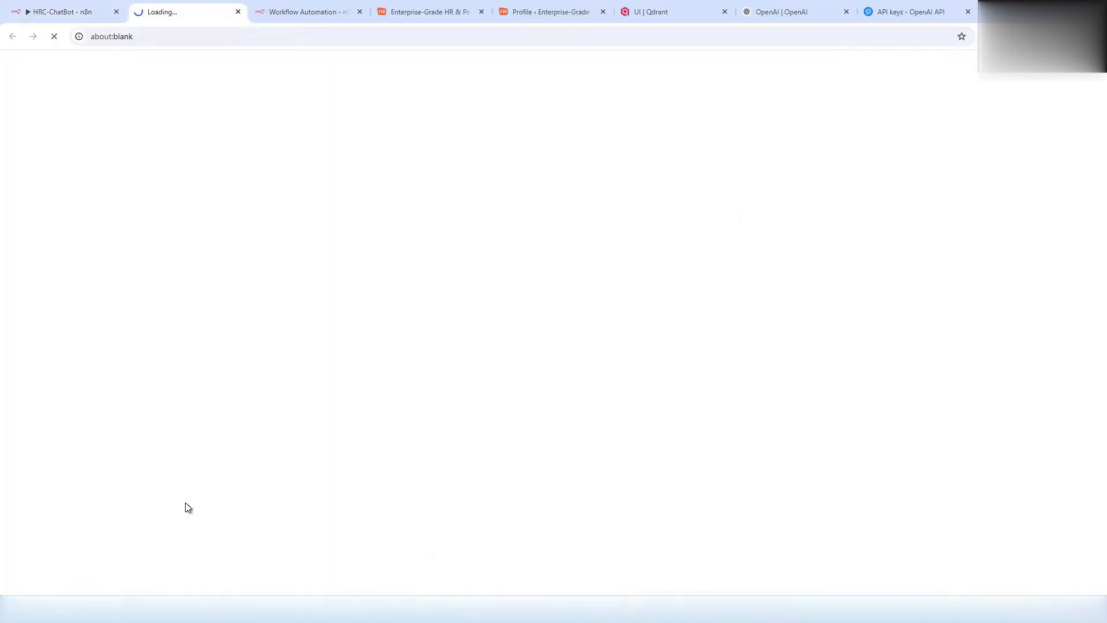
{"action": "scroll", "coordinate": [327, 311], "scroll_direction": "down", "scroll_amount": 5}
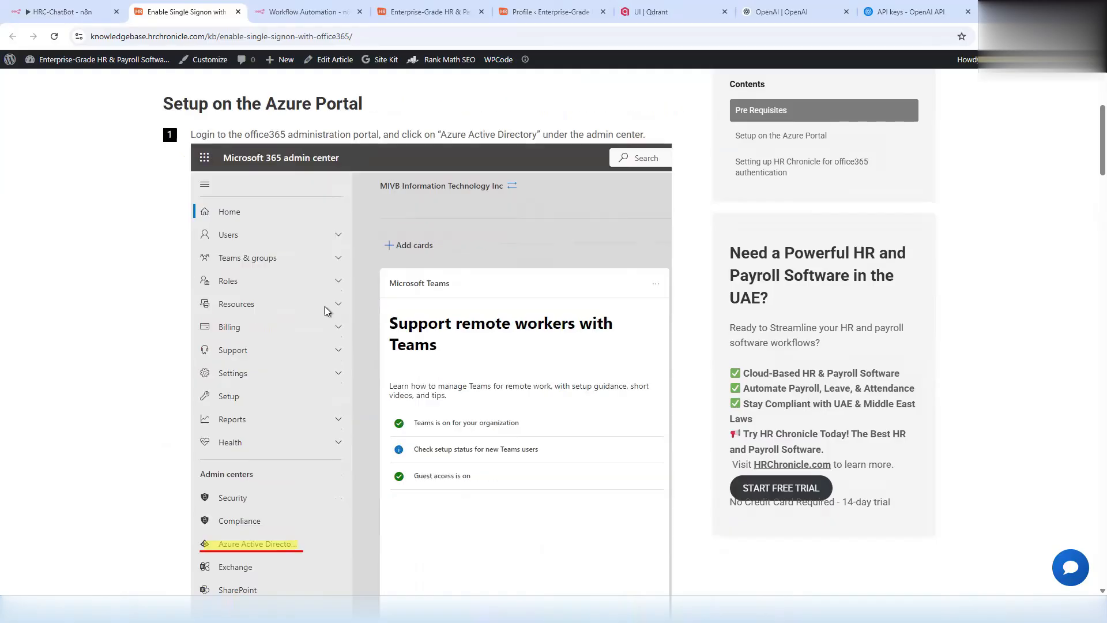
{"action": "scroll", "coordinate": [338, 347], "scroll_direction": "down", "scroll_amount": 20}
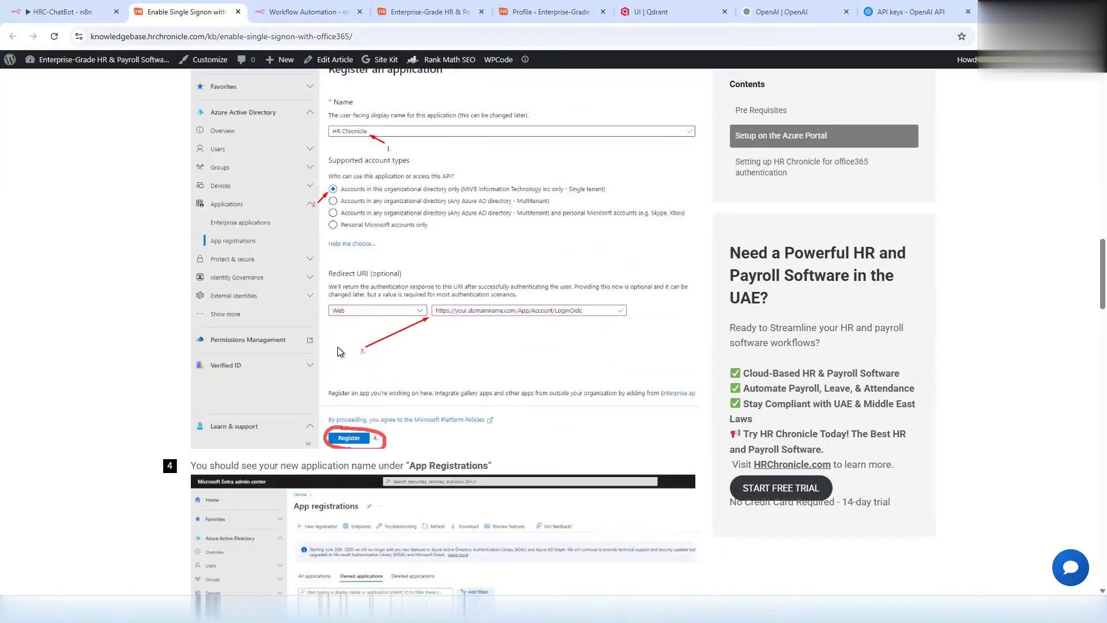
{"action": "scroll", "coordinate": [340, 377], "scroll_direction": "down", "scroll_amount": 15}
{"action": "scroll", "coordinate": [339, 366], "scroll_direction": "up", "scroll_amount": 17}
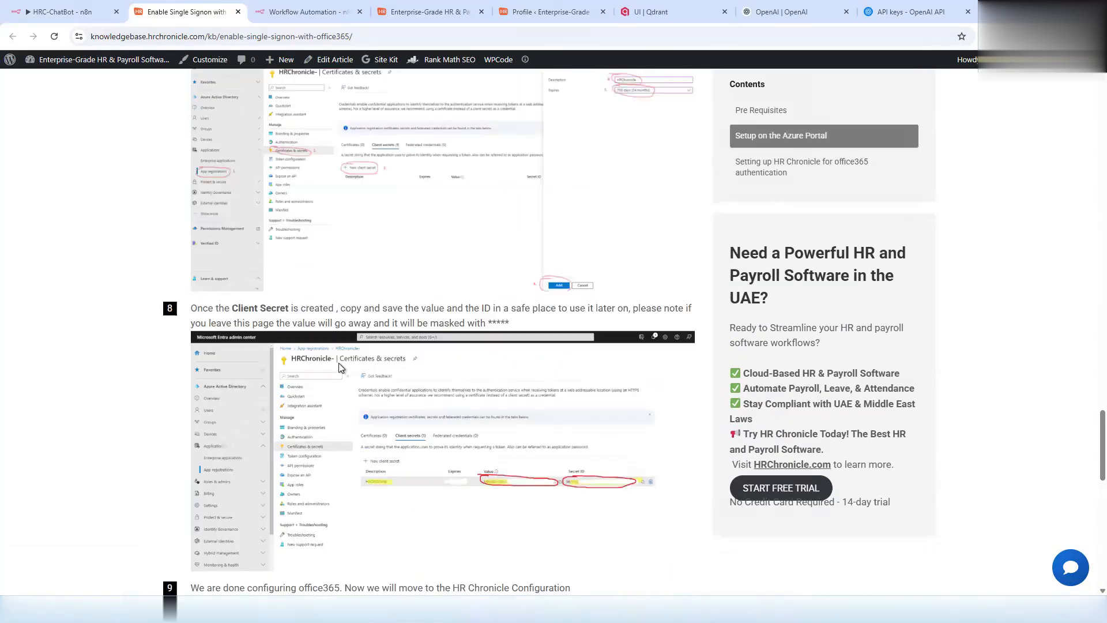
{"action": "scroll", "coordinate": [338, 362], "scroll_direction": "up", "scroll_amount": 20}
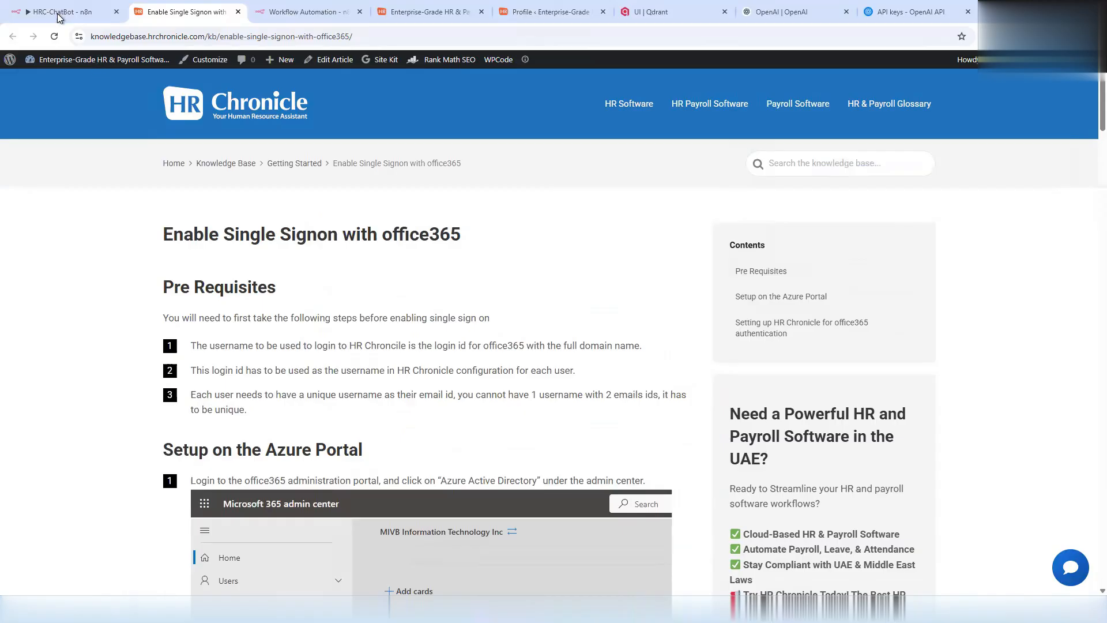
{"action": "left_click", "coordinate": [61, 12]}
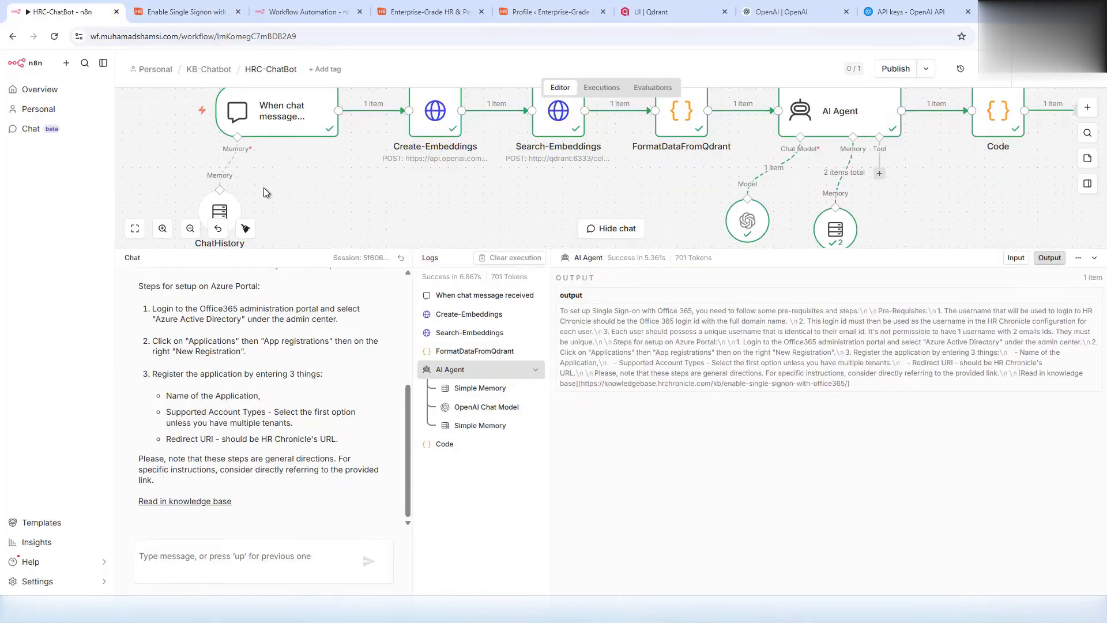
{"action": "scroll", "coordinate": [326, 214], "scroll_direction": "up", "scroll_amount": 6}
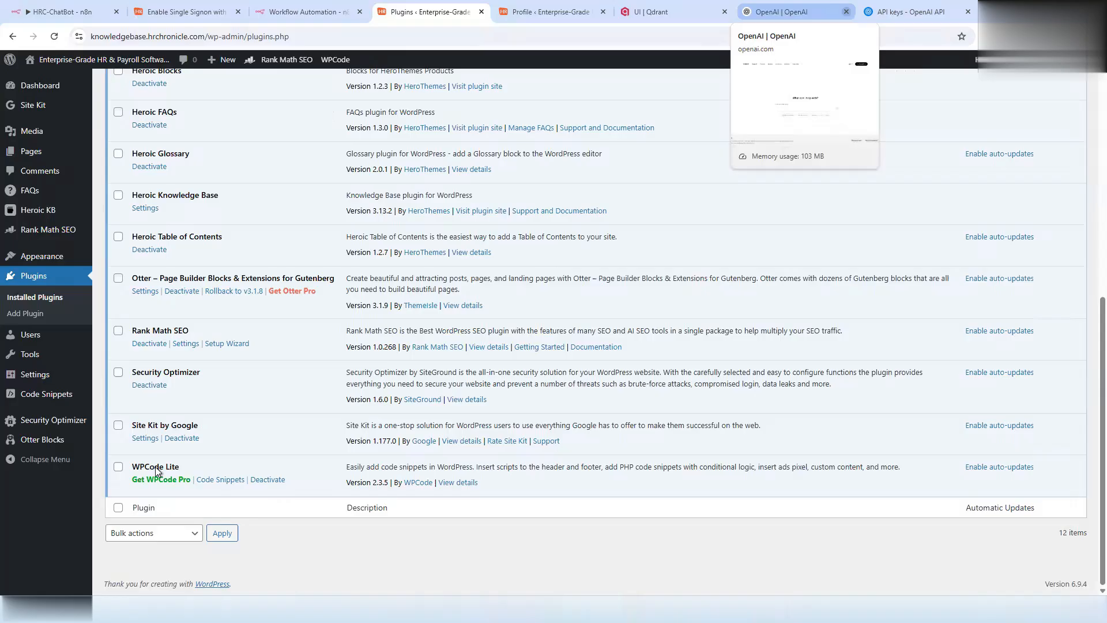
- Check for WPCode Lite in the Installed Plugins list
{"action": "triple_click", "coordinate": [165, 469]}
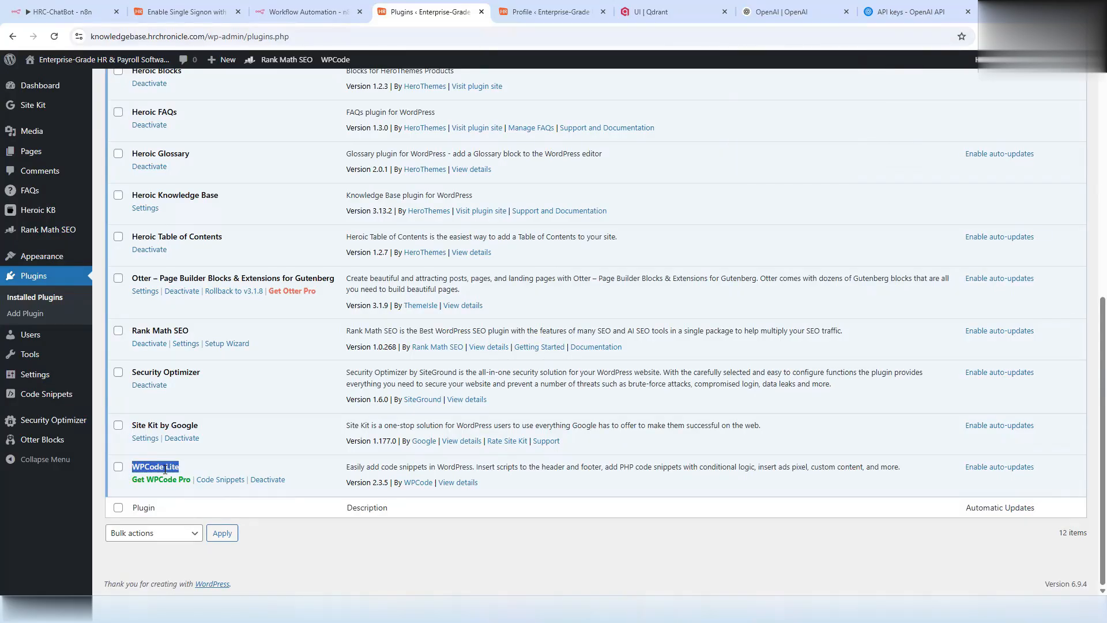
{"action": "left_click", "coordinate": [436, 518]}
{"action": "scroll", "coordinate": [434, 510], "scroll_direction": "up", "scroll_amount": 8}
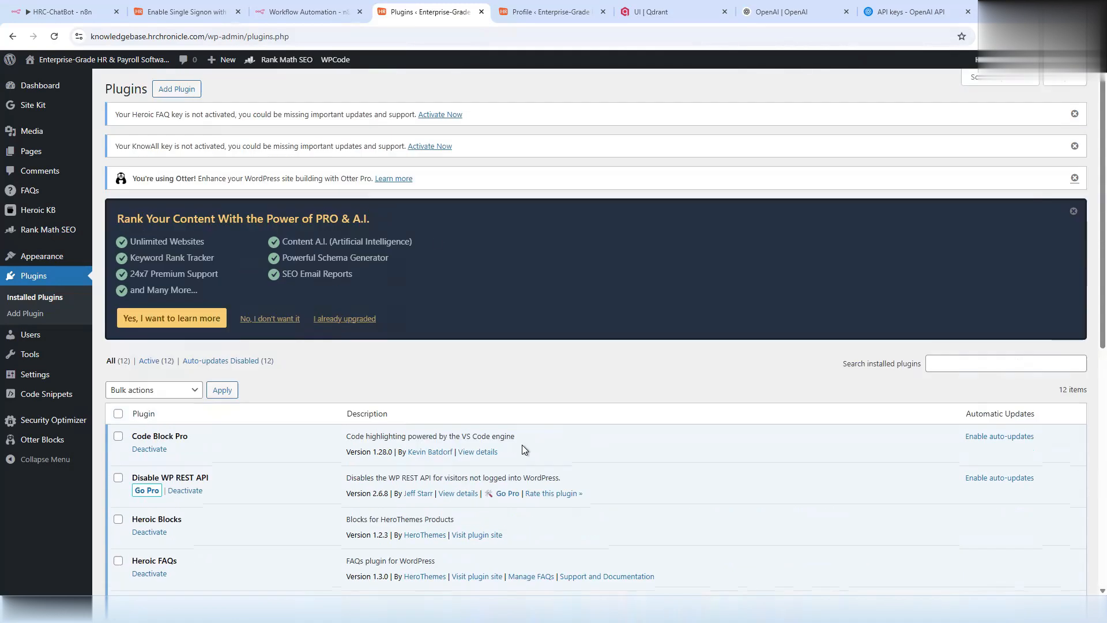
- Search Add Plugins for 'wpcode' and view the WPCode details, confirming it is Active
{"action": "left_click", "coordinate": [161, 92]}
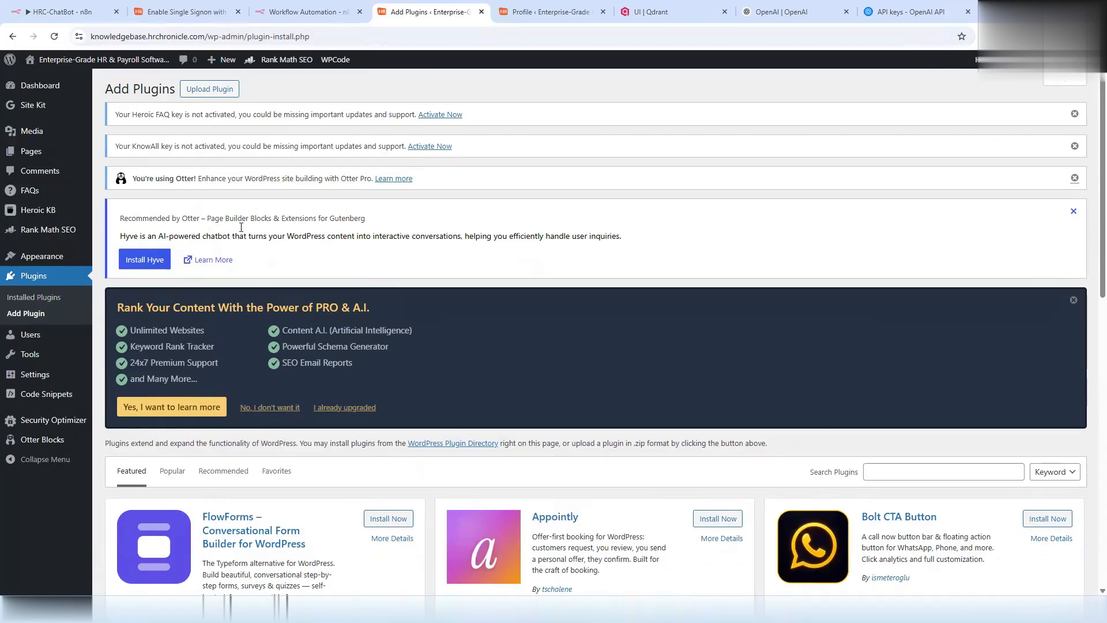
{"action": "scroll", "coordinate": [441, 342], "scroll_direction": "down", "scroll_amount": 2}
{"action": "left_click", "coordinate": [936, 354]}
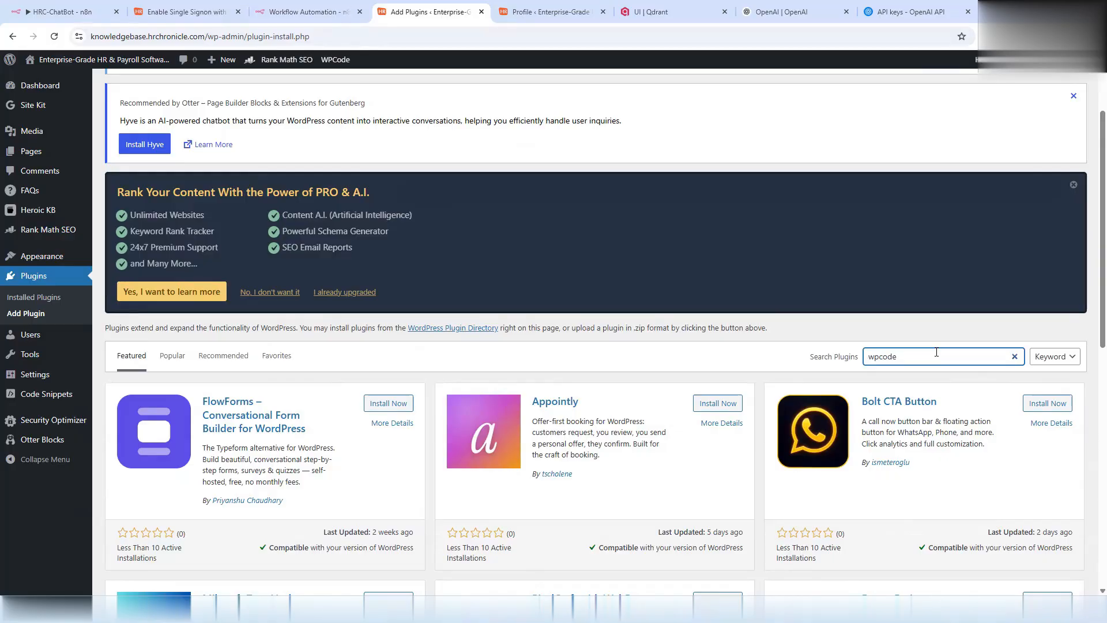
{"action": "scroll", "coordinate": [239, 444], "scroll_direction": "down", "scroll_amount": 2}
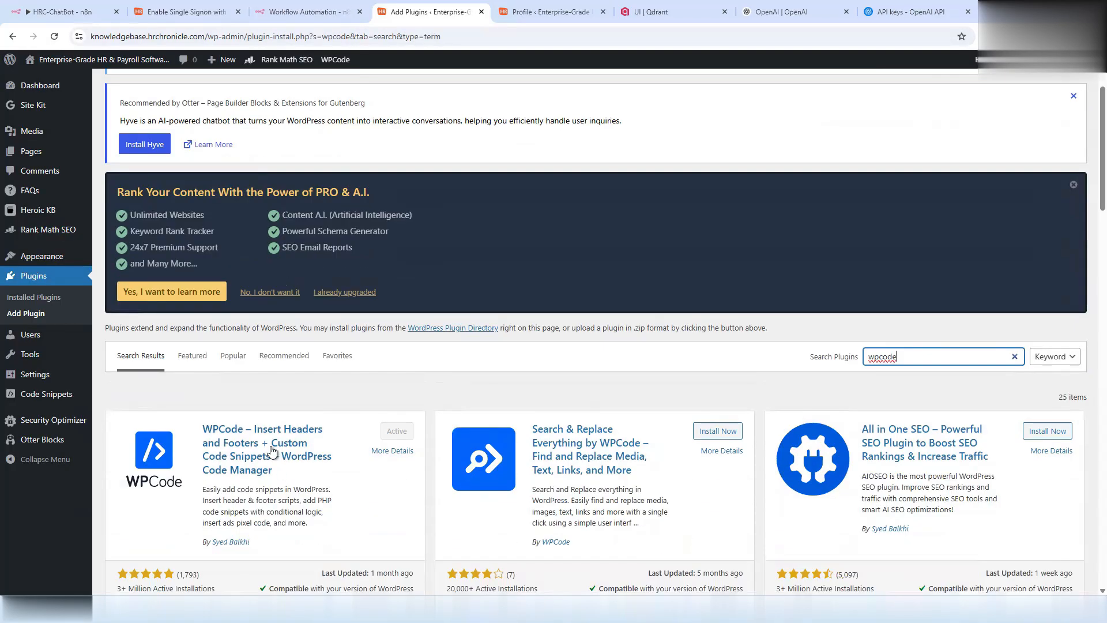
{"action": "left_click", "coordinate": [235, 442]}
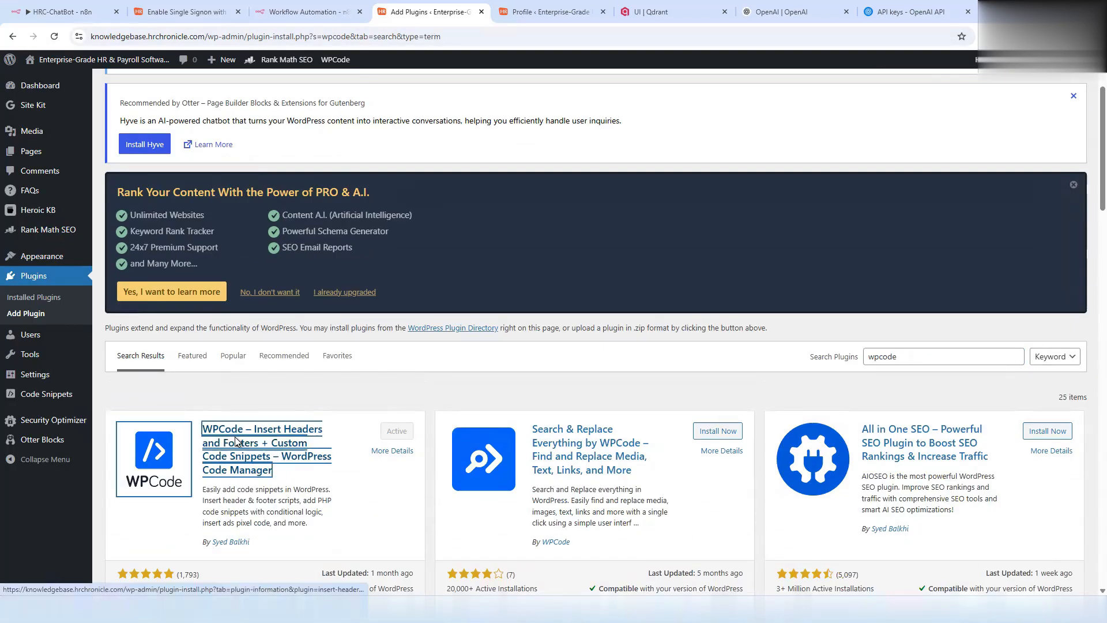
{"action": "left_click", "coordinate": [789, 79]}
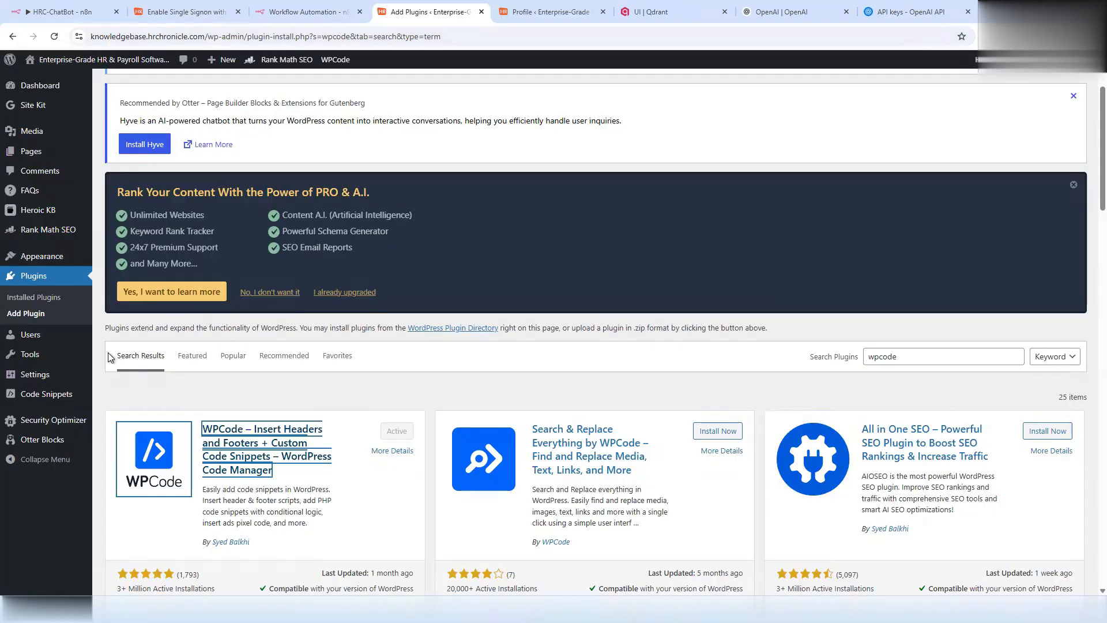
{"action": "scroll", "coordinate": [109, 356], "scroll_direction": "up", "scroll_amount": 3}
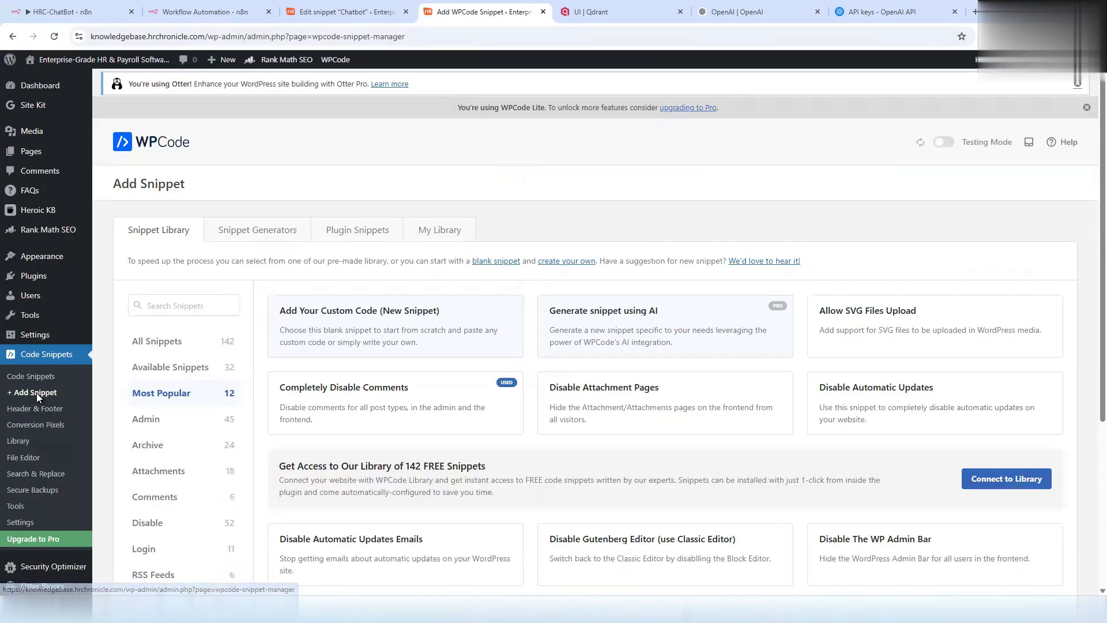
- Create a new custom HTML snippet in WPCode and paste in the n8n chat widget code
{"action": "left_click", "coordinate": [156, 343]}
{"action": "mouse_move", "coordinate": [383, 332]}
{"action": "left_click_drag", "start_coordinate": [433, 312], "coordinate": [331, 313]}
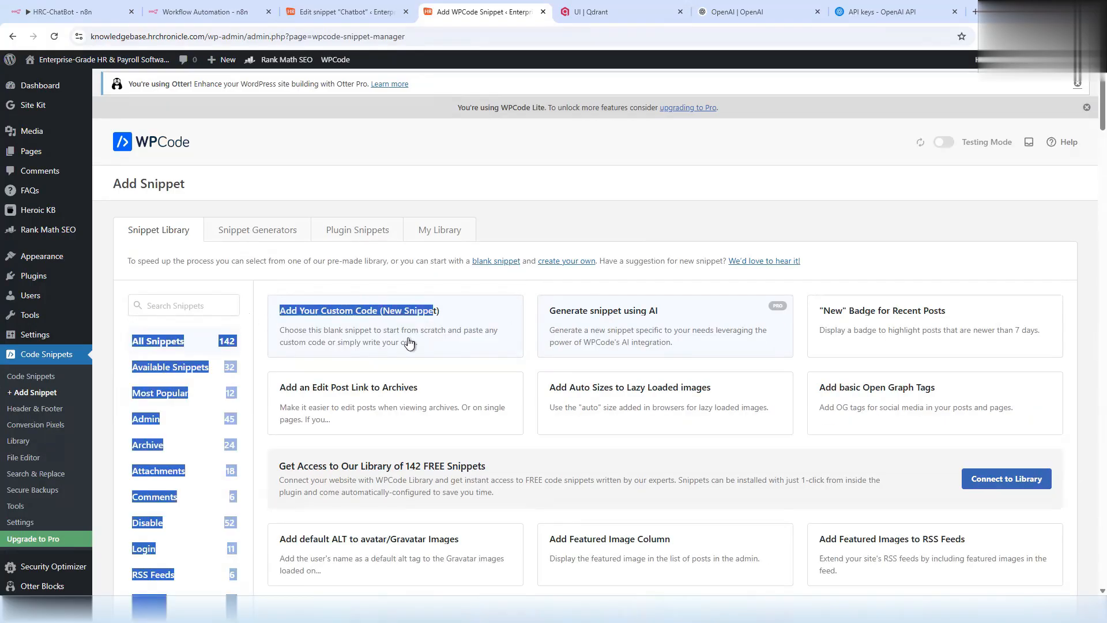
{"action": "left_click", "coordinate": [423, 335]}
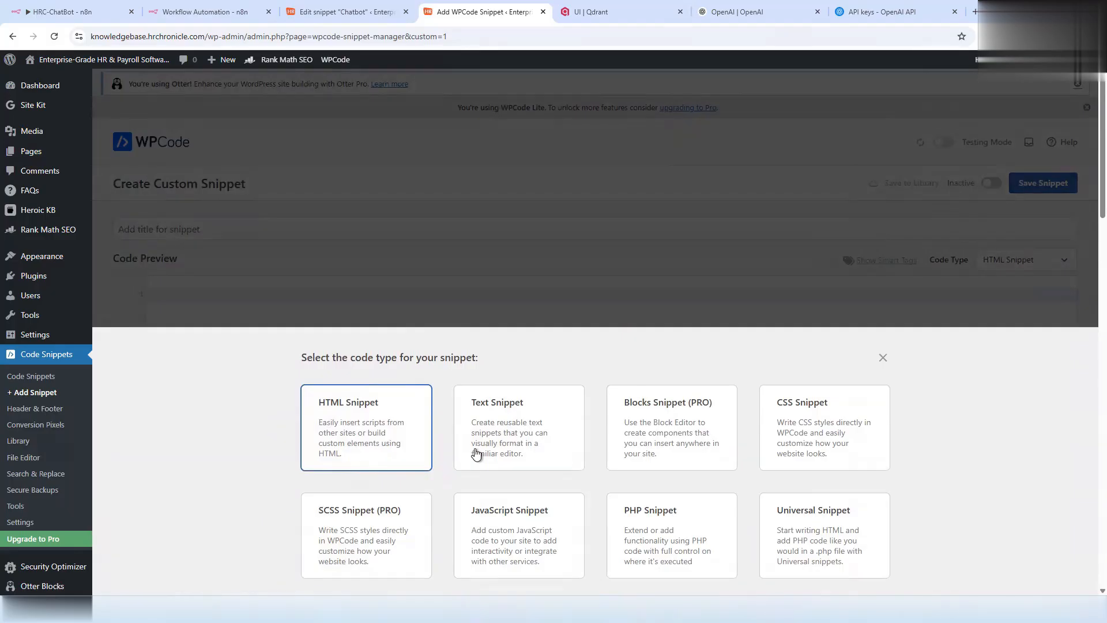
{"action": "left_click", "coordinate": [360, 422]}
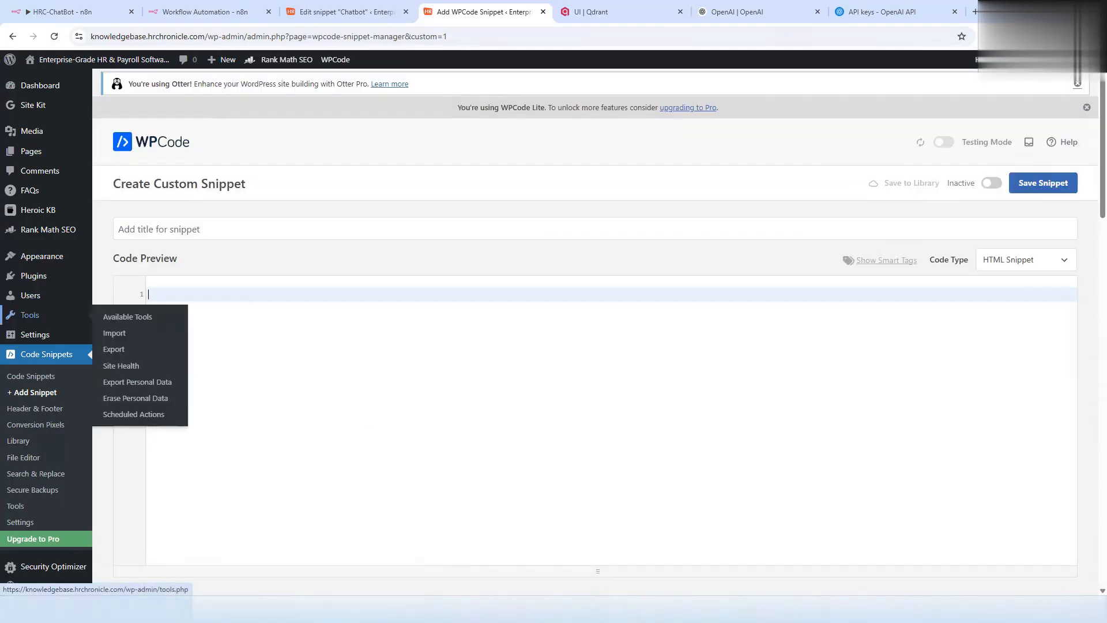
{"action": "key", "text": "ctrl+v"}
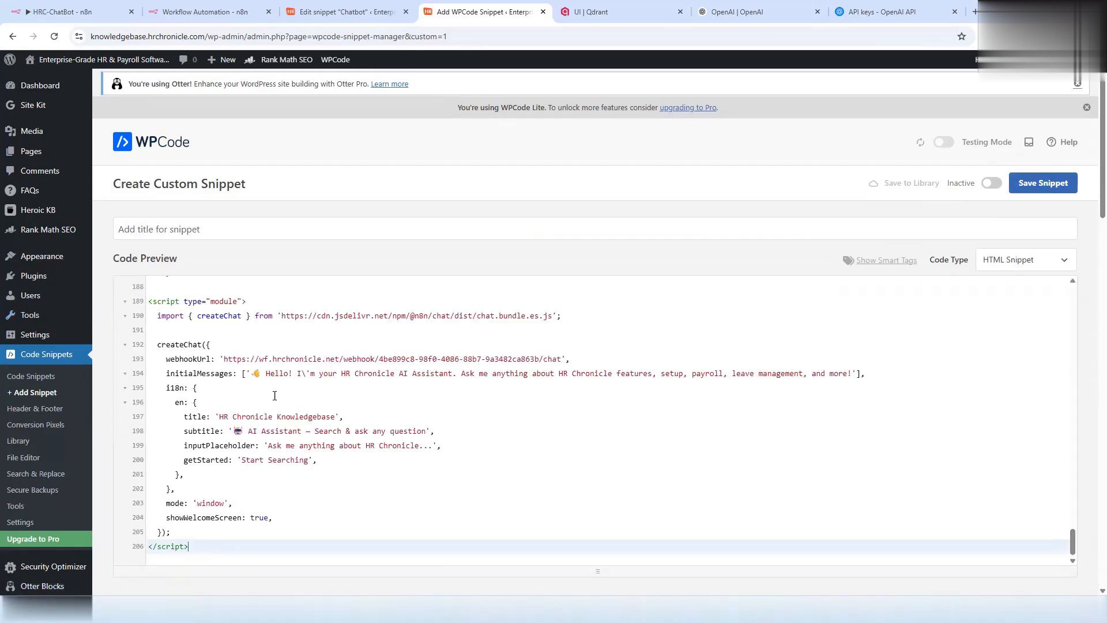
- Set the snippet's insertion location to Site Wide Footer
{"action": "scroll", "coordinate": [311, 386], "scroll_direction": "up", "scroll_amount": 8}
{"action": "scroll", "coordinate": [316, 376], "scroll_direction": "down", "scroll_amount": 17}
{"action": "scroll", "coordinate": [371, 410], "scroll_direction": "up", "scroll_amount": 4}
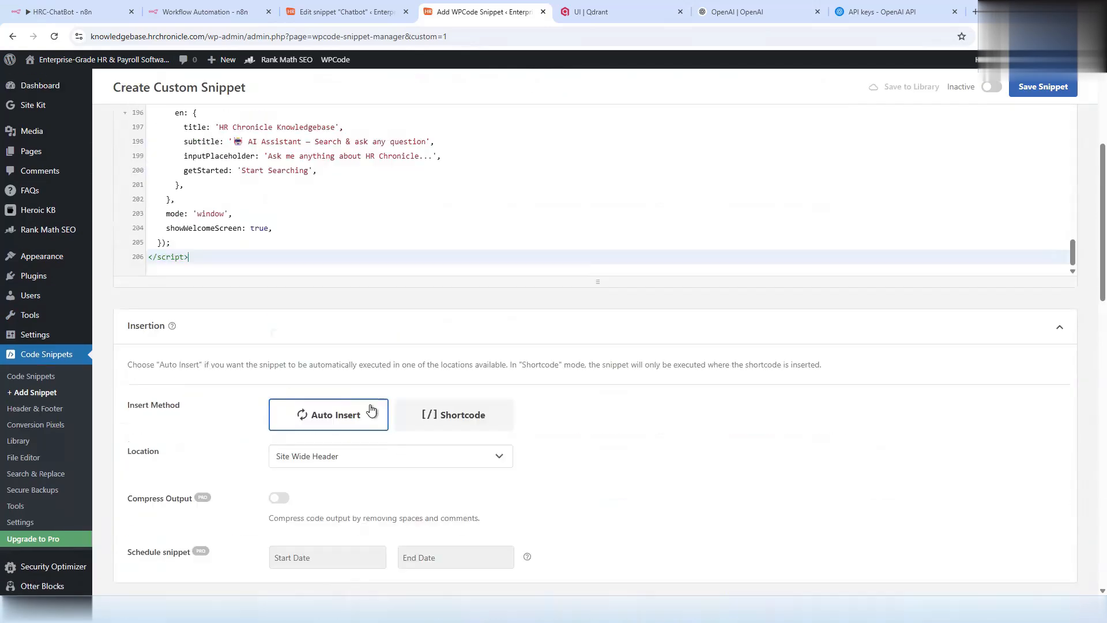
{"action": "scroll", "coordinate": [769, 457], "scroll_direction": "up", "scroll_amount": 4}
{"action": "scroll", "coordinate": [353, 424], "scroll_direction": "down", "scroll_amount": 5}
{"action": "left_click", "coordinate": [296, 404]}
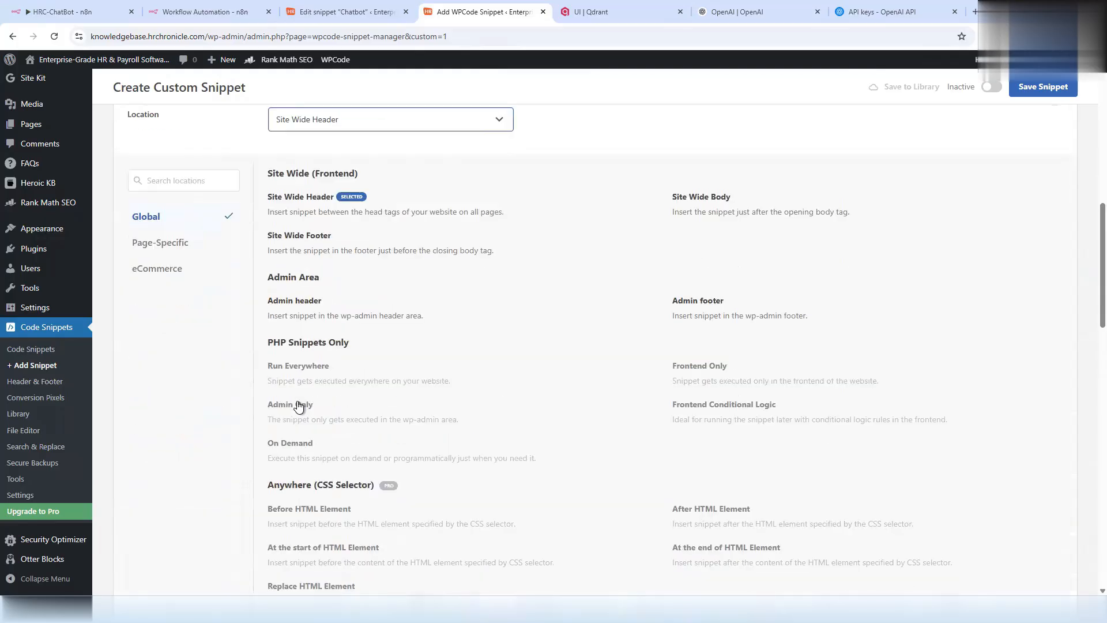
{"action": "scroll", "coordinate": [510, 371], "scroll_direction": "up", "scroll_amount": 2}
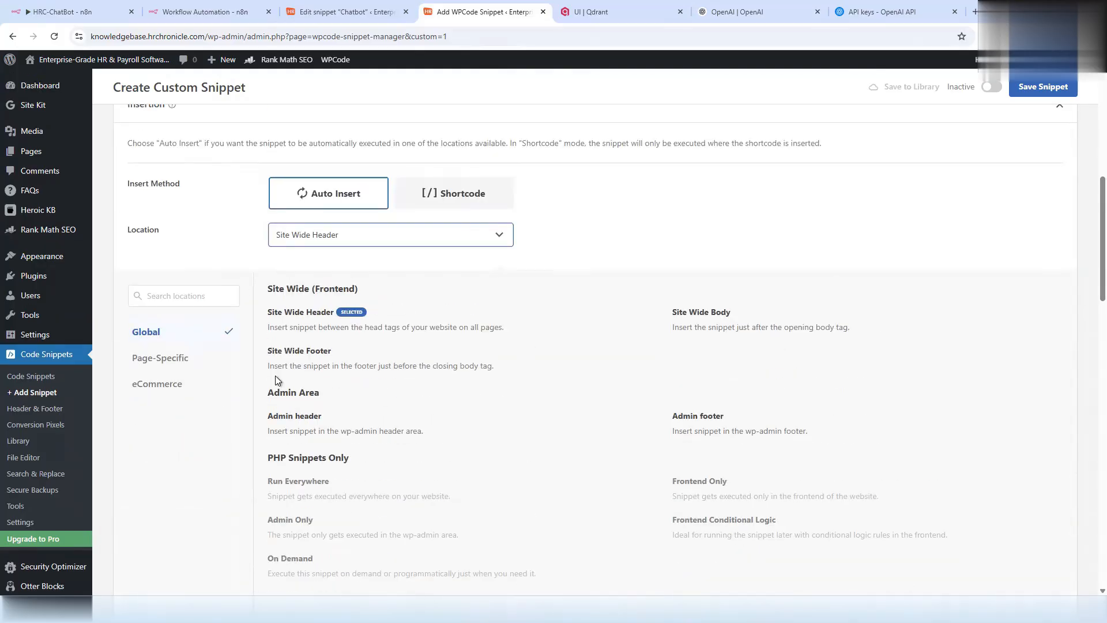
{"action": "left_click", "coordinate": [298, 362]}
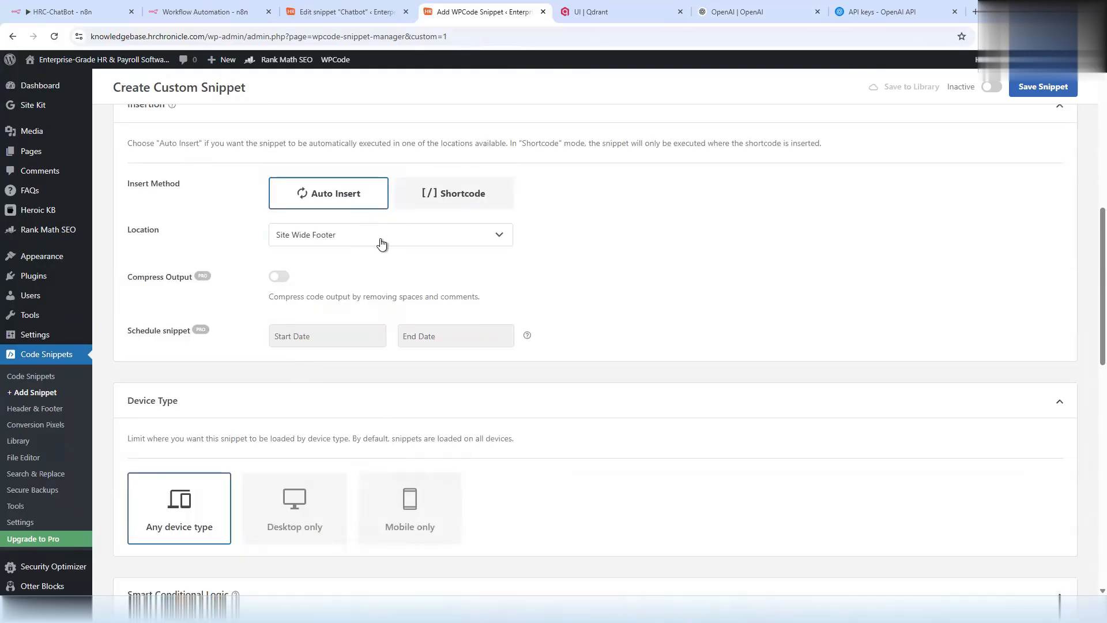
- Select the old webhookUrl value on line 193 of the snippet code
{"action": "scroll", "coordinate": [549, 373], "scroll_direction": "up", "scroll_amount": 8}
{"action": "left_click", "coordinate": [434, 340]}
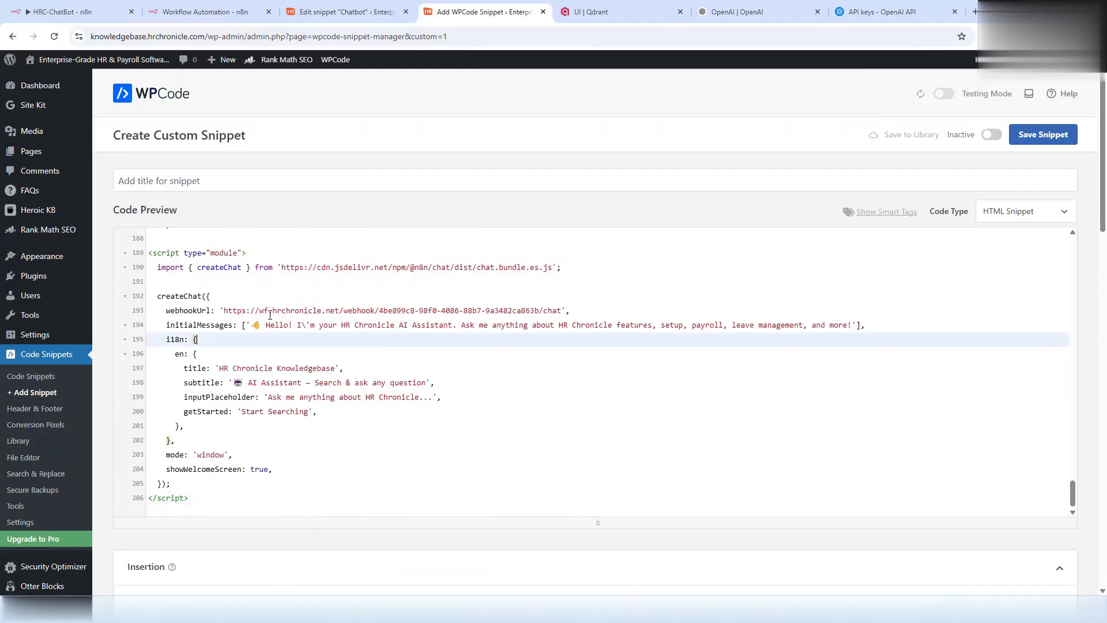
{"action": "left_click_drag", "start_coordinate": [226, 308], "coordinate": [563, 311]}
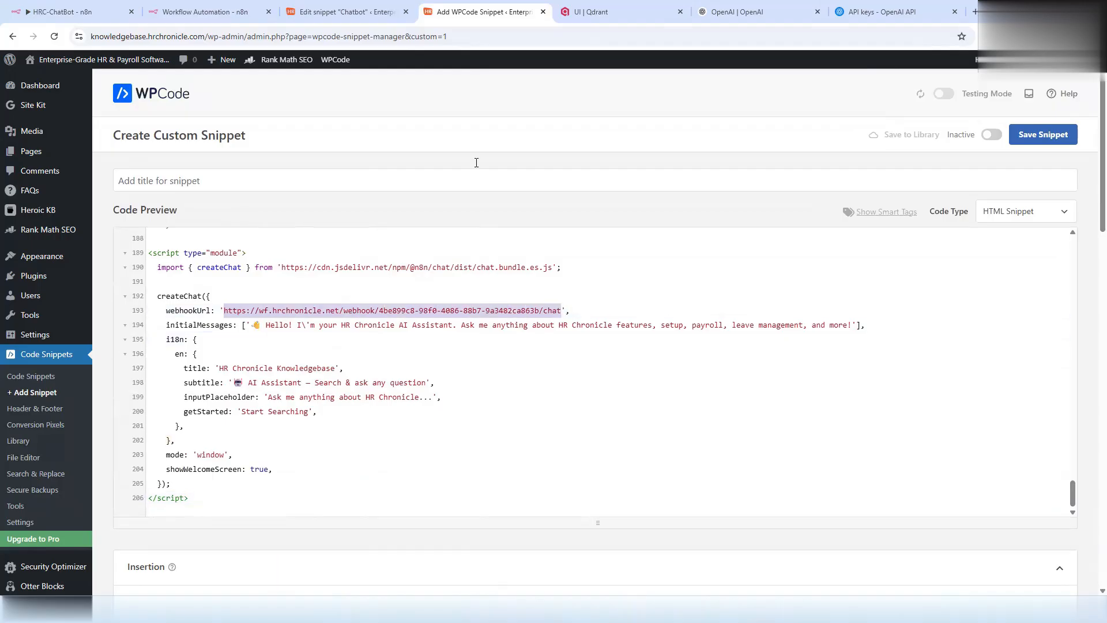
{"action": "left_click", "coordinate": [85, 11]}
- Copy the public Chat URL from the 'When chat message received' trigger node
{"action": "left_click", "coordinate": [224, 55]}
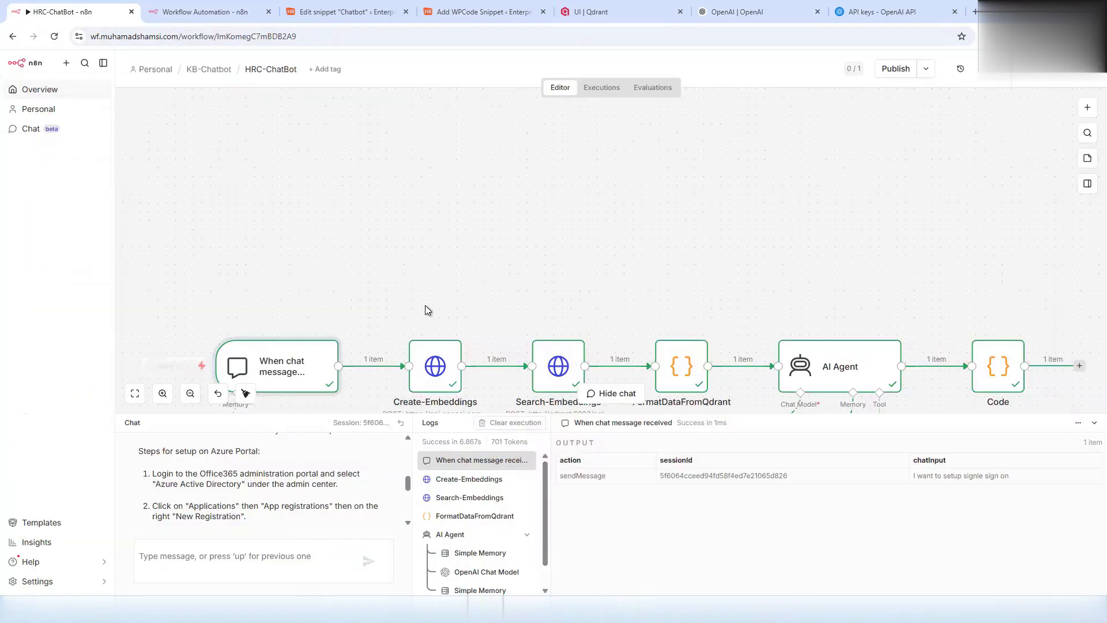
{"action": "scroll", "coordinate": [404, 243], "scroll_direction": "down", "scroll_amount": 2}
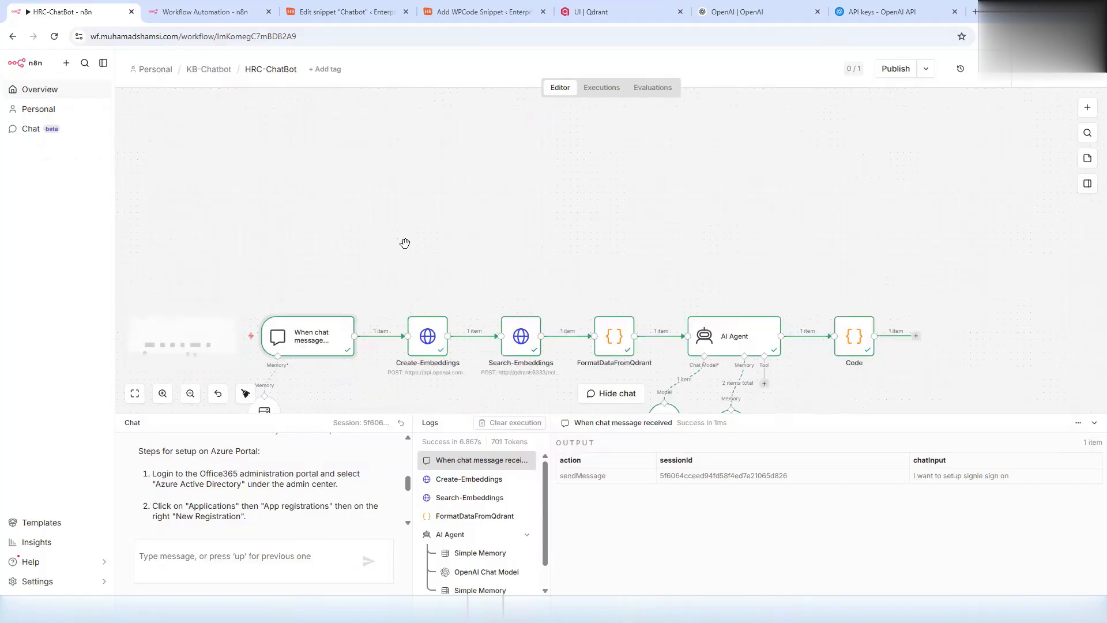
{"action": "scroll", "coordinate": [396, 251], "scroll_direction": "down", "scroll_amount": 1}
{"action": "double_click", "coordinate": [312, 274]}
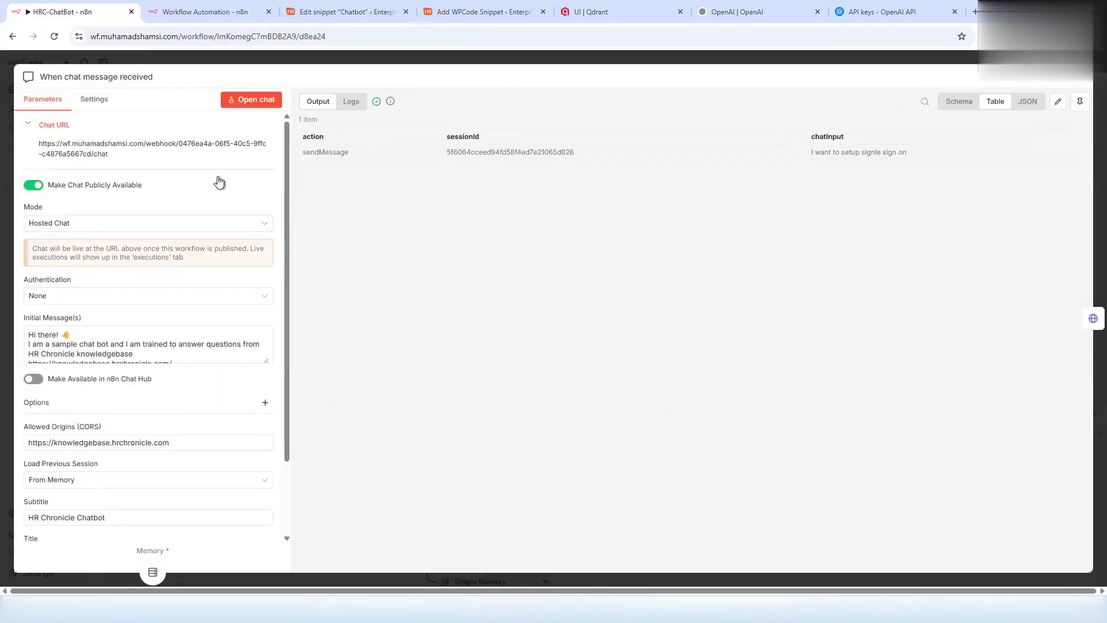
{"action": "left_click", "coordinate": [181, 149]}
{"action": "left_click", "coordinate": [190, 13]}
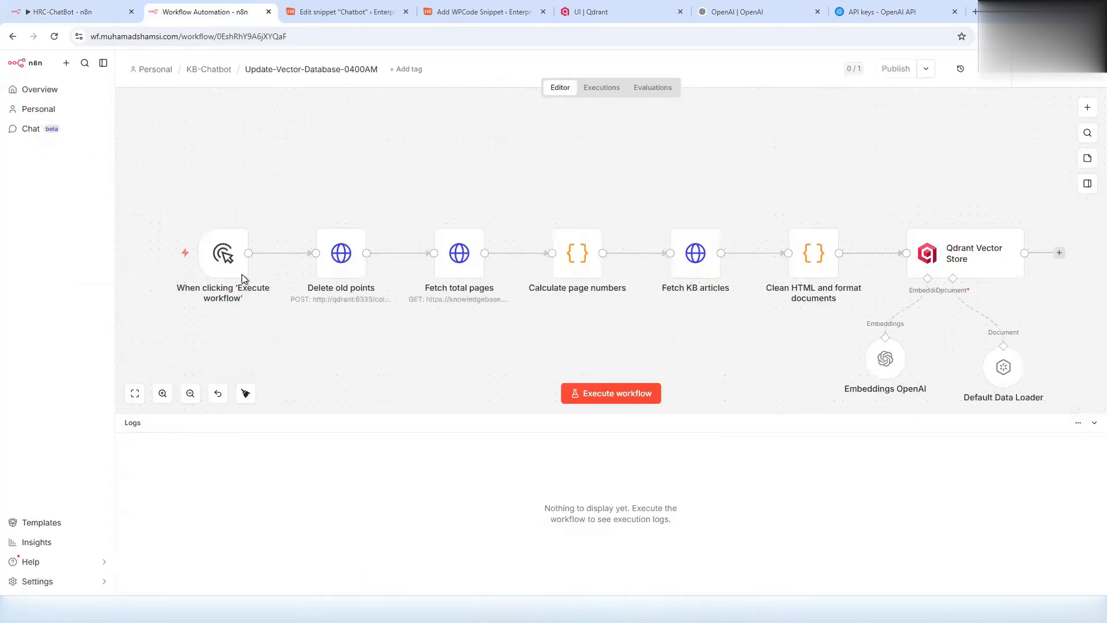
- Replace the webhookUrl on line 193 with the copied n8n chat URL
{"action": "left_click", "coordinate": [349, 13]}
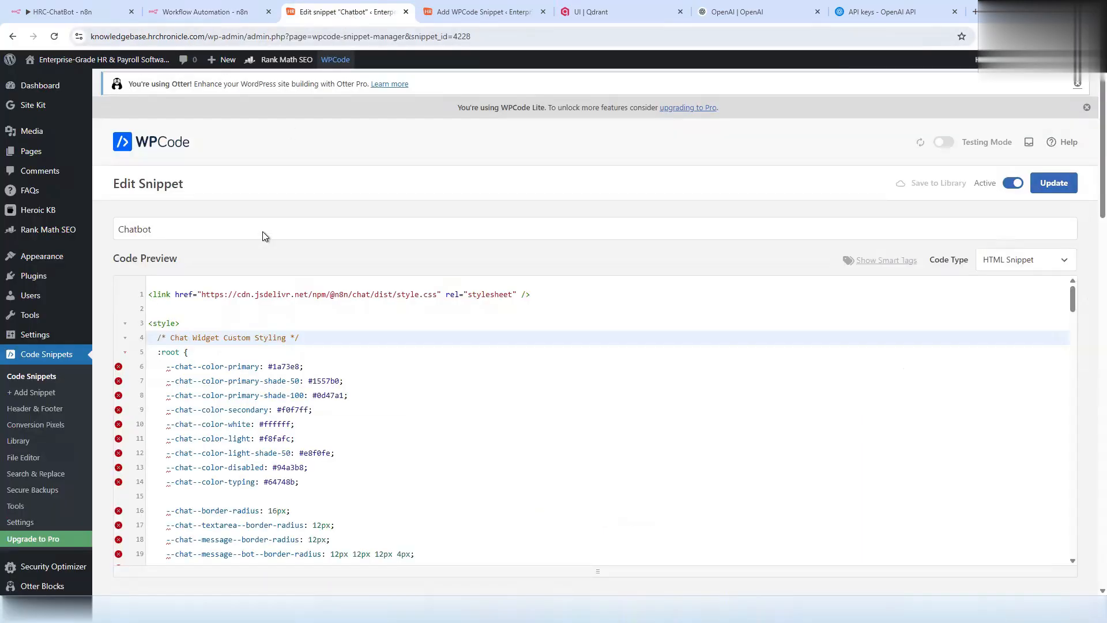
{"action": "left_click", "coordinate": [510, 13]}
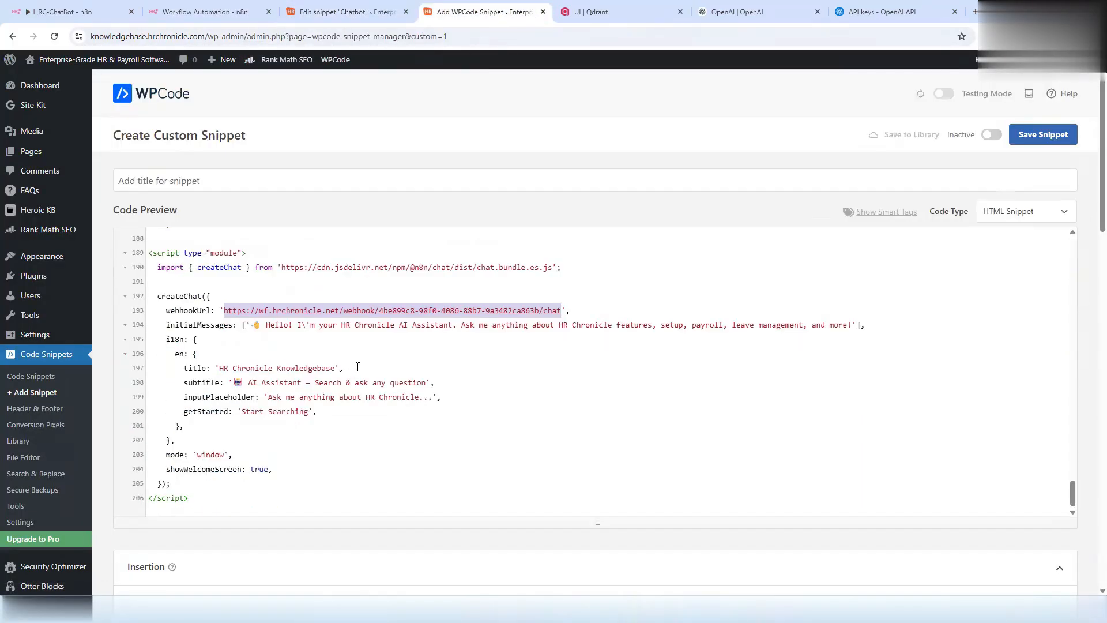
{"action": "left_click", "coordinate": [227, 309]}
{"action": "left_click_drag", "start_coordinate": [224, 310], "coordinate": [559, 313]}
{"action": "key", "text": "ctrl+v"}
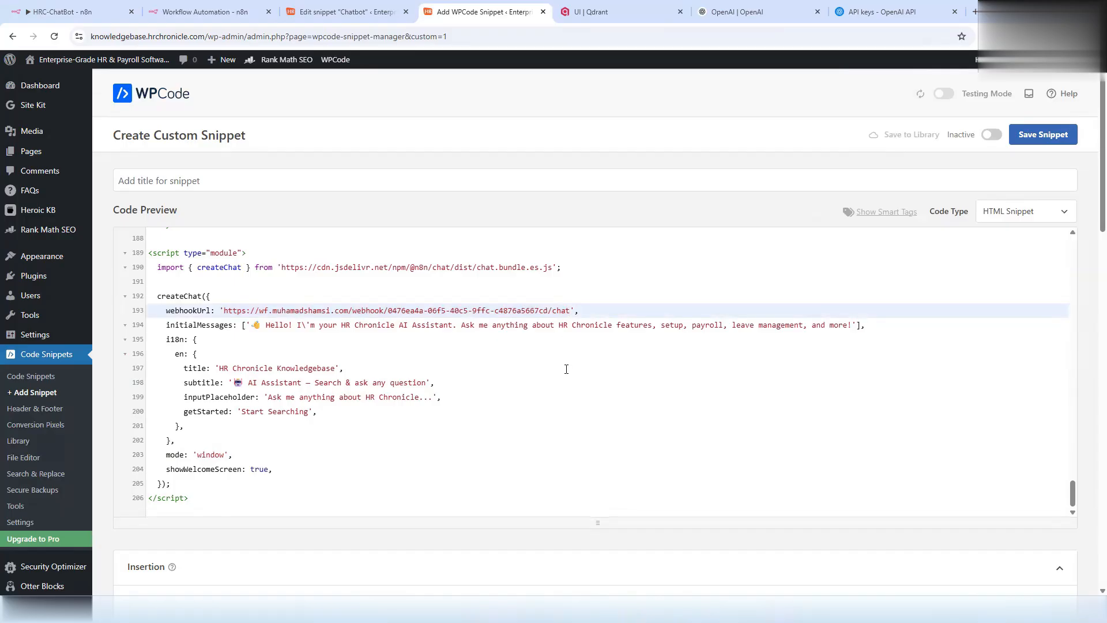
{"action": "left_click", "coordinate": [566, 369]}
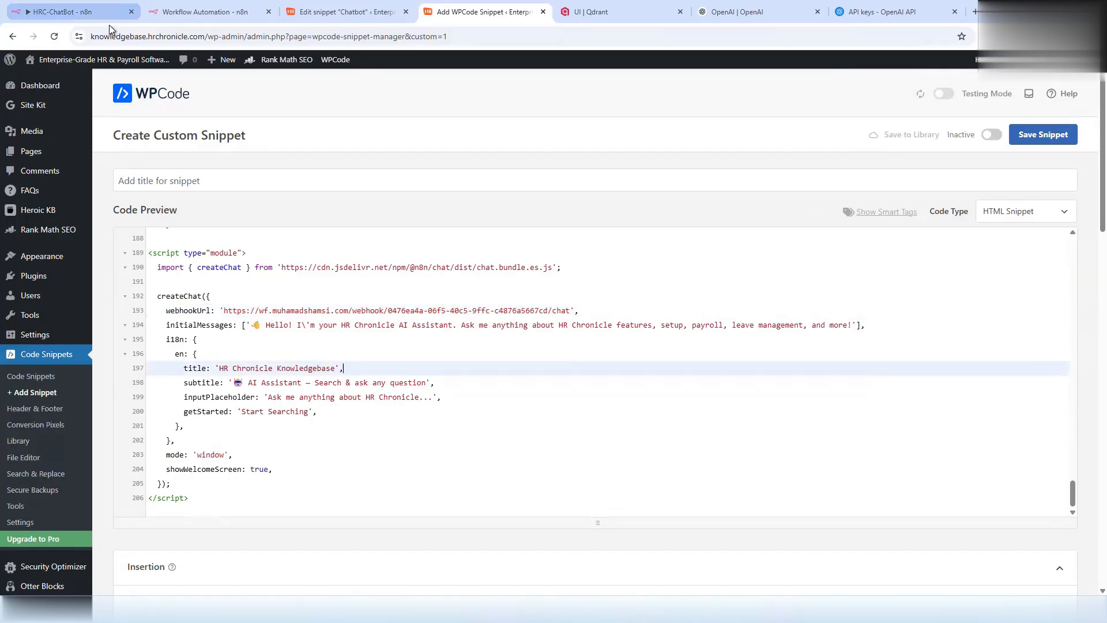
{"action": "left_click", "coordinate": [178, 15]}
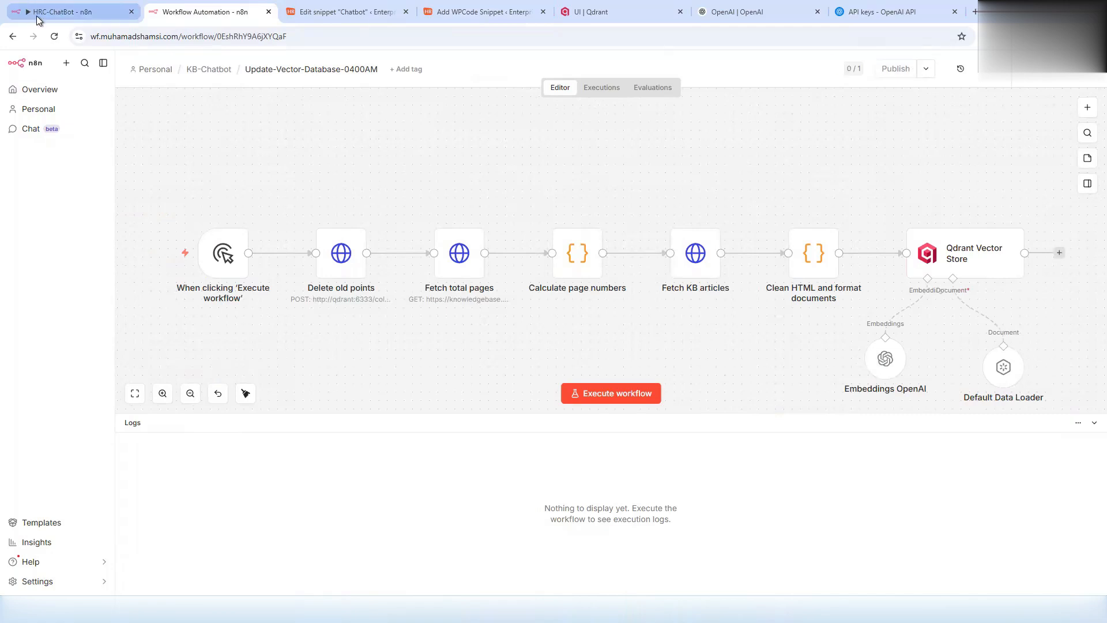
- Publish the HRC-ChatBot workflow and acknowledge the published message
{"action": "left_click", "coordinate": [57, 12]}
{"action": "left_click", "coordinate": [944, 66]}
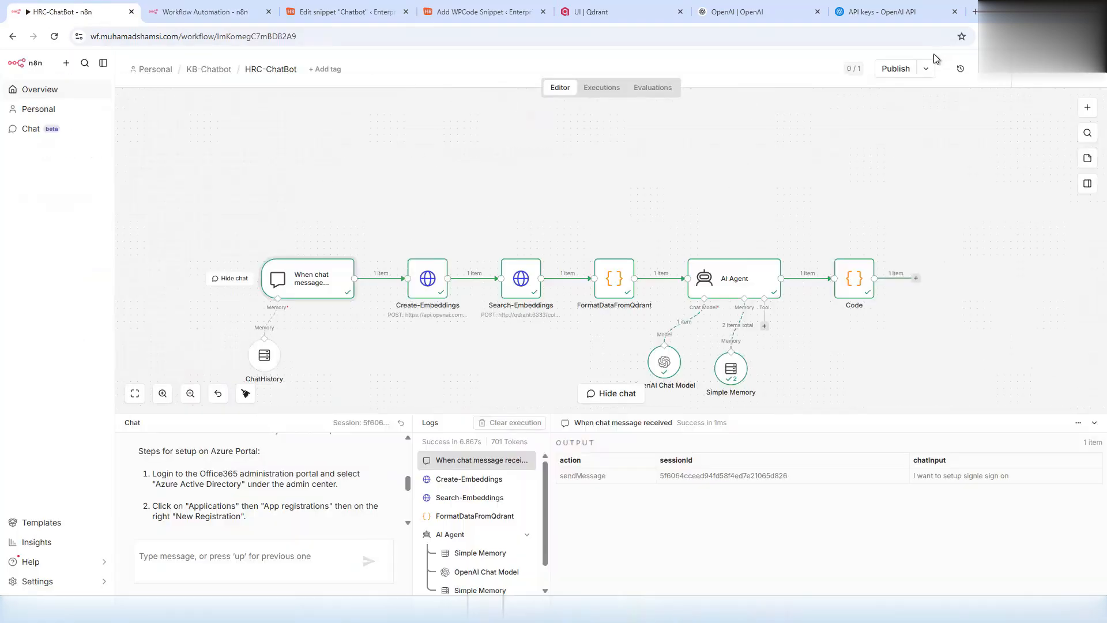
{"action": "left_click", "coordinate": [895, 69]}
{"action": "left_click", "coordinate": [651, 394]}
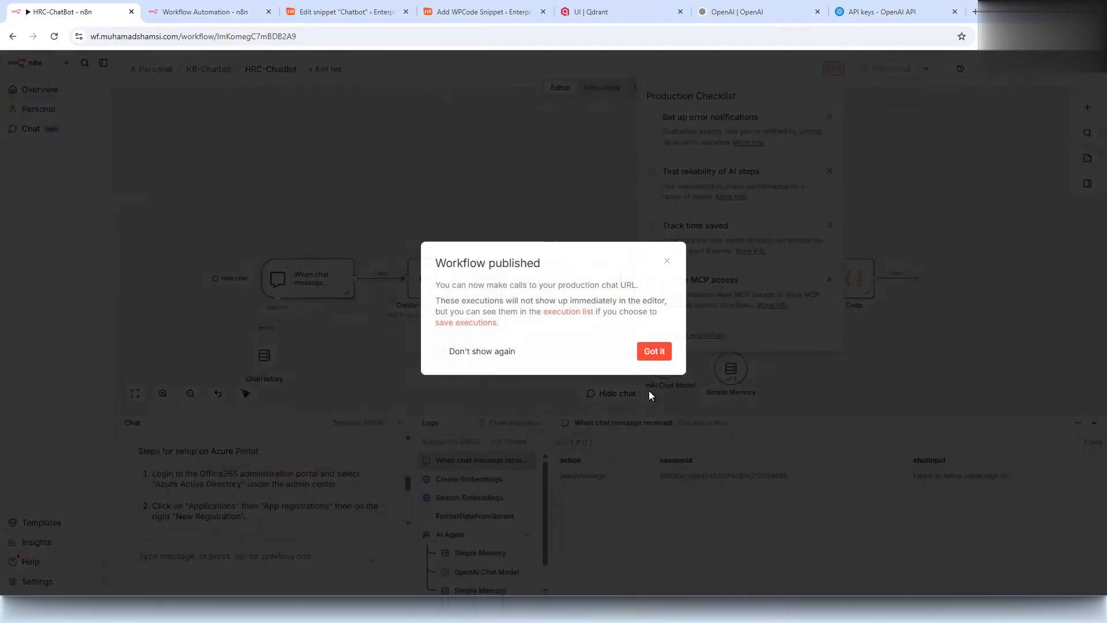
{"action": "left_click", "coordinate": [653, 352]}
- Dismiss the four Production Checklist items: error notifications, AI reliability, Track time saved, MCP access
{"action": "left_click", "coordinate": [829, 116]}
{"action": "left_click", "coordinate": [829, 118]}
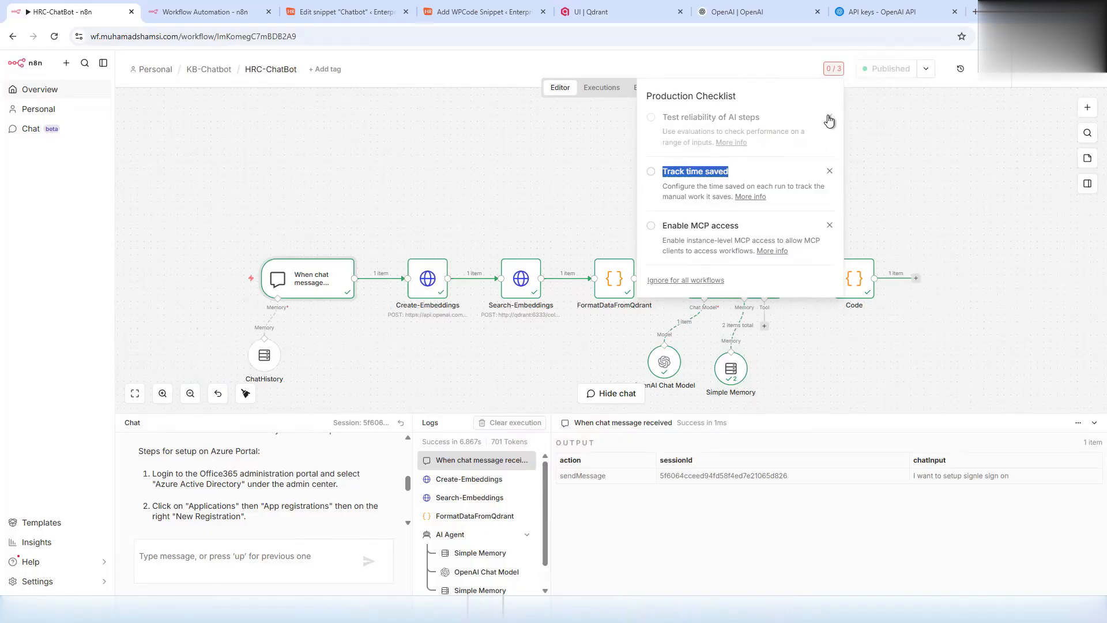
{"action": "left_click", "coordinate": [829, 117]}
{"action": "left_click", "coordinate": [828, 116]}
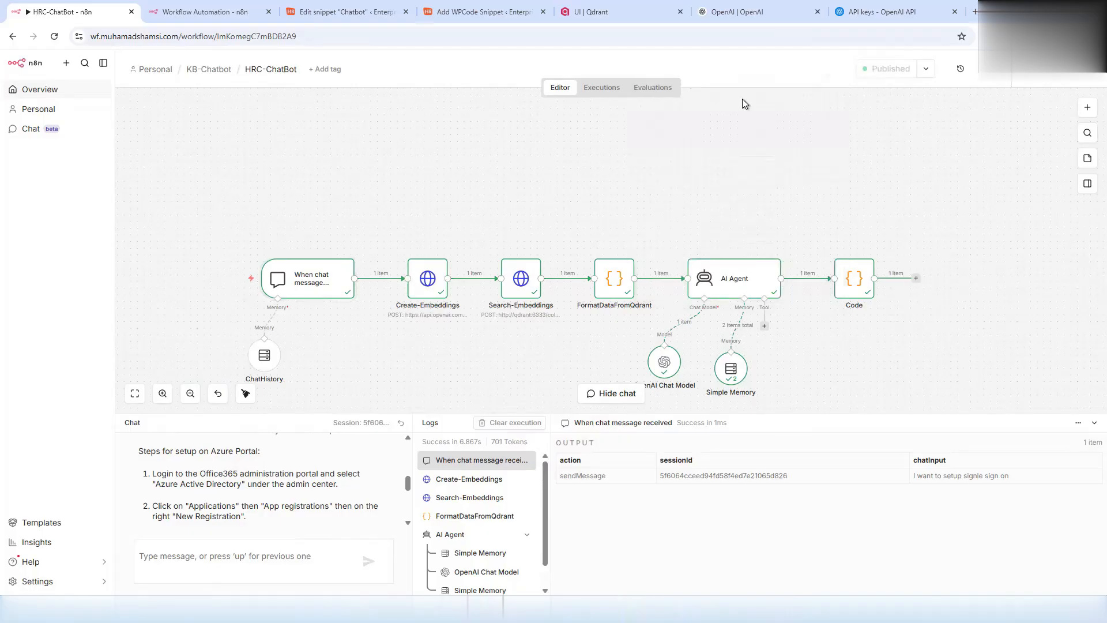
{"action": "left_click", "coordinate": [167, 13]}
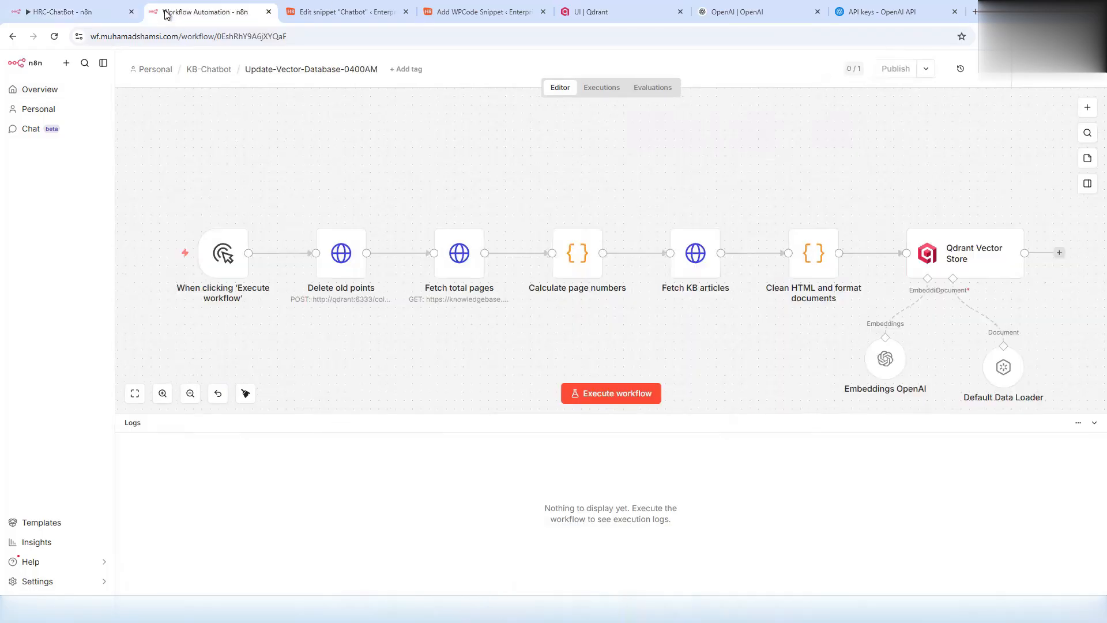
{"action": "left_click", "coordinate": [85, 17]}
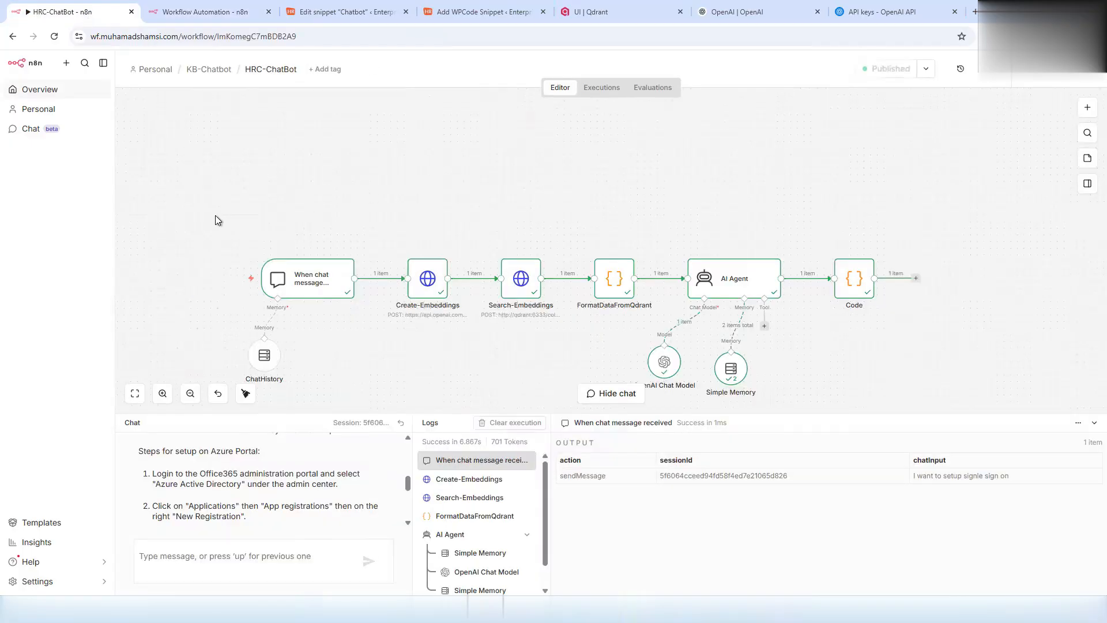
{"action": "left_click", "coordinate": [475, 14]}
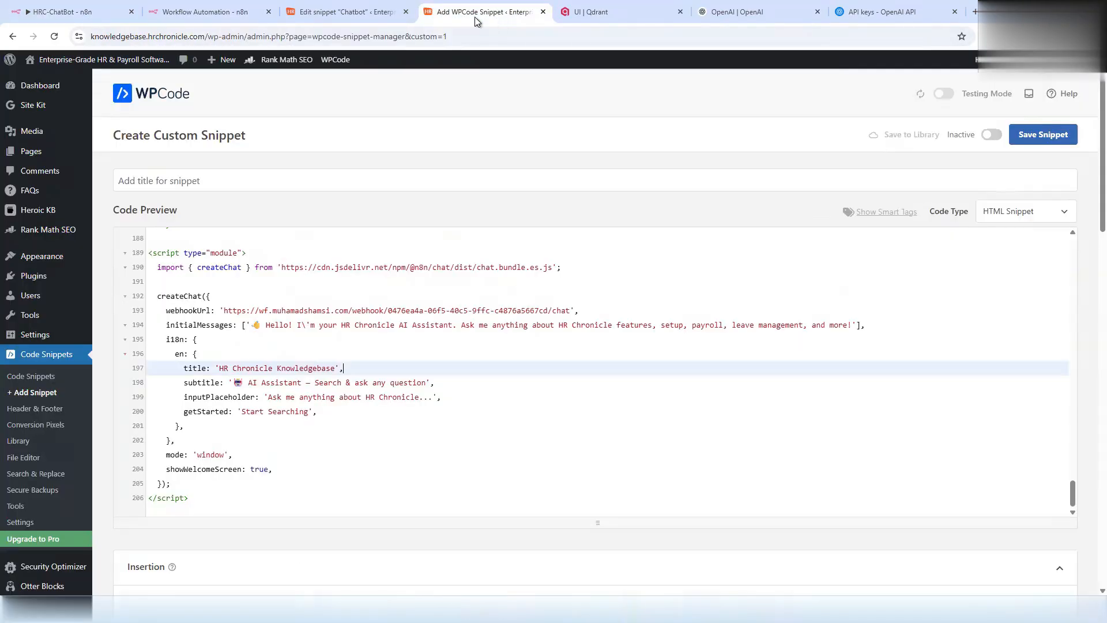
- Title the new snippet 'Chatbot' and save it
{"action": "left_click", "coordinate": [206, 180]}
{"action": "type", "text": "Chatbot"}
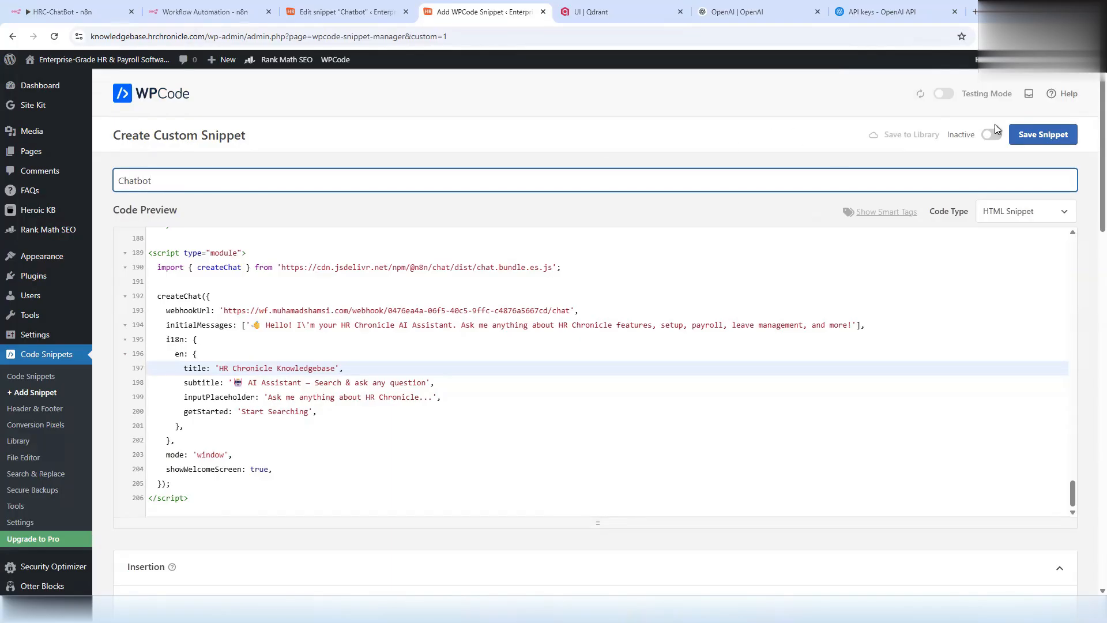
{"action": "left_click", "coordinate": [1028, 139]}
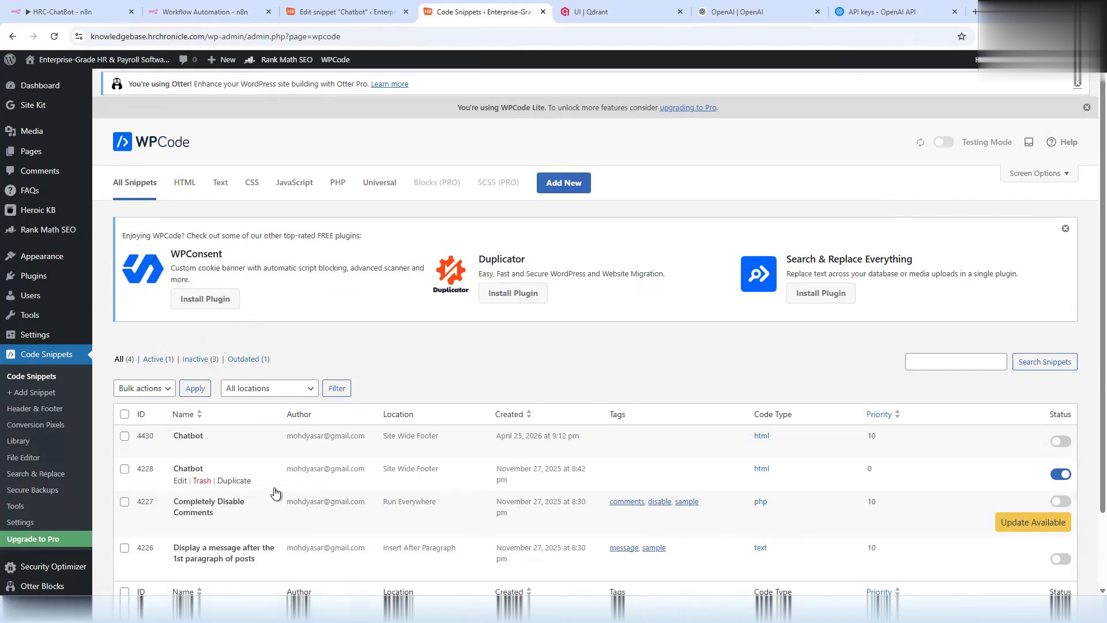
- Switch the older Chatbot snippet 4228 to inactive and update it
{"action": "triple_click", "coordinate": [520, 473]}
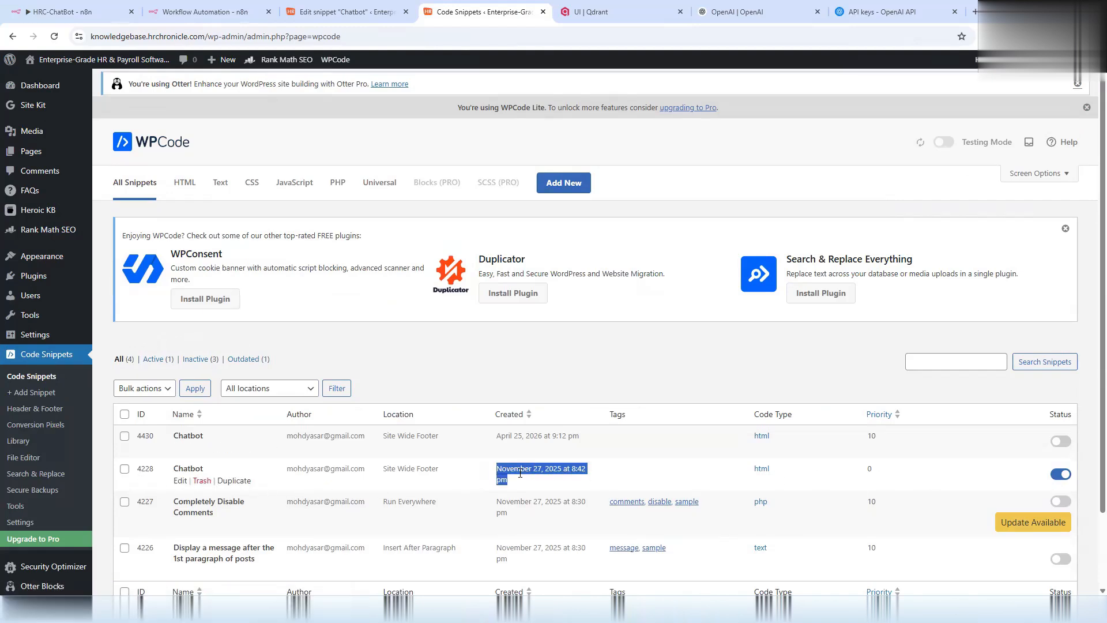
{"action": "left_click", "coordinate": [540, 469]}
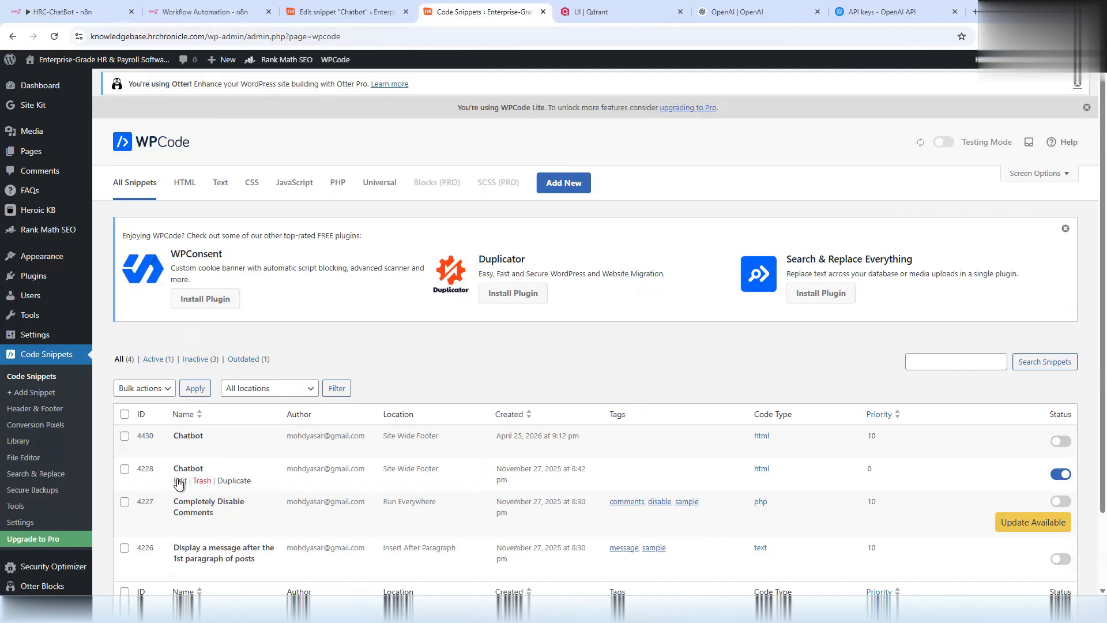
{"action": "left_click", "coordinate": [180, 481]}
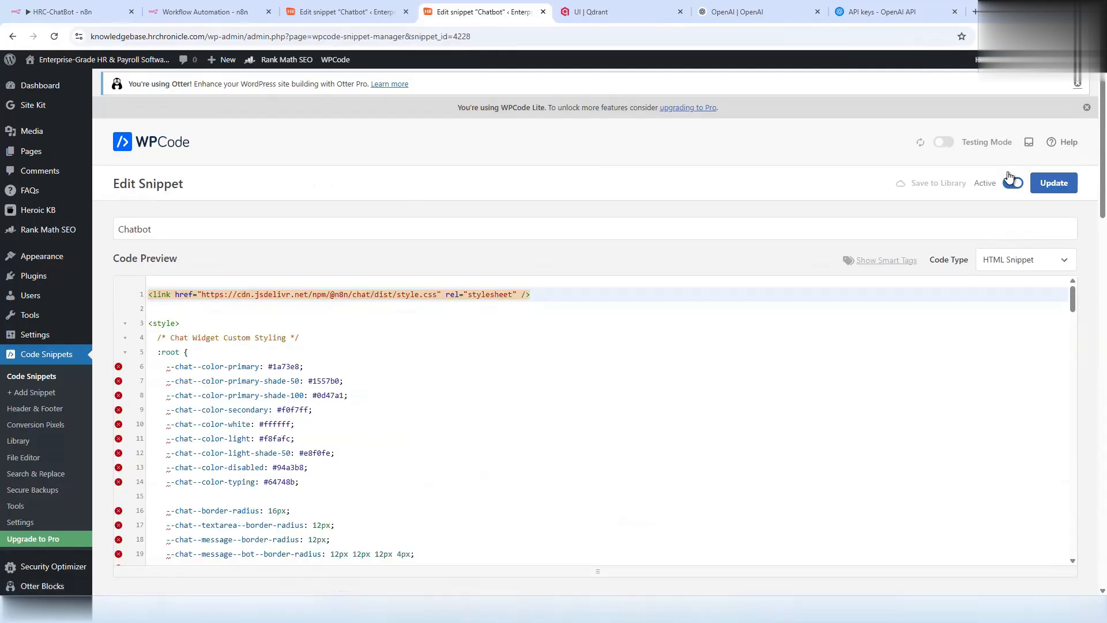
{"action": "left_click", "coordinate": [1013, 183]}
{"action": "left_click", "coordinate": [1054, 183]}
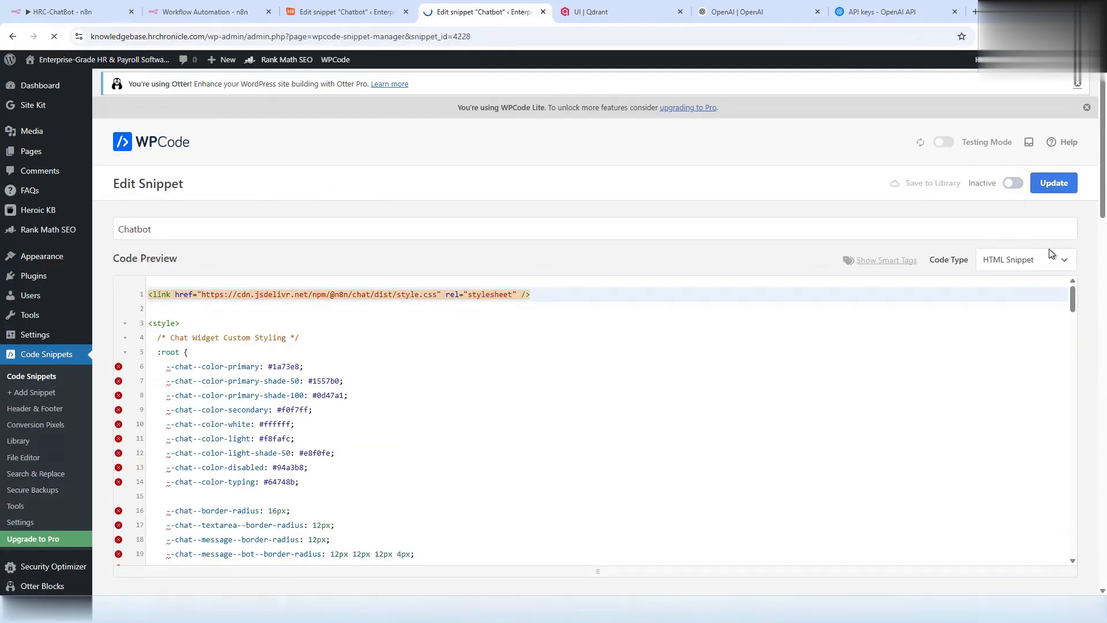
- Activate snippet 4430, retitle it 'Chatbot-MS', and update it
{"action": "left_click", "coordinate": [40, 358]}
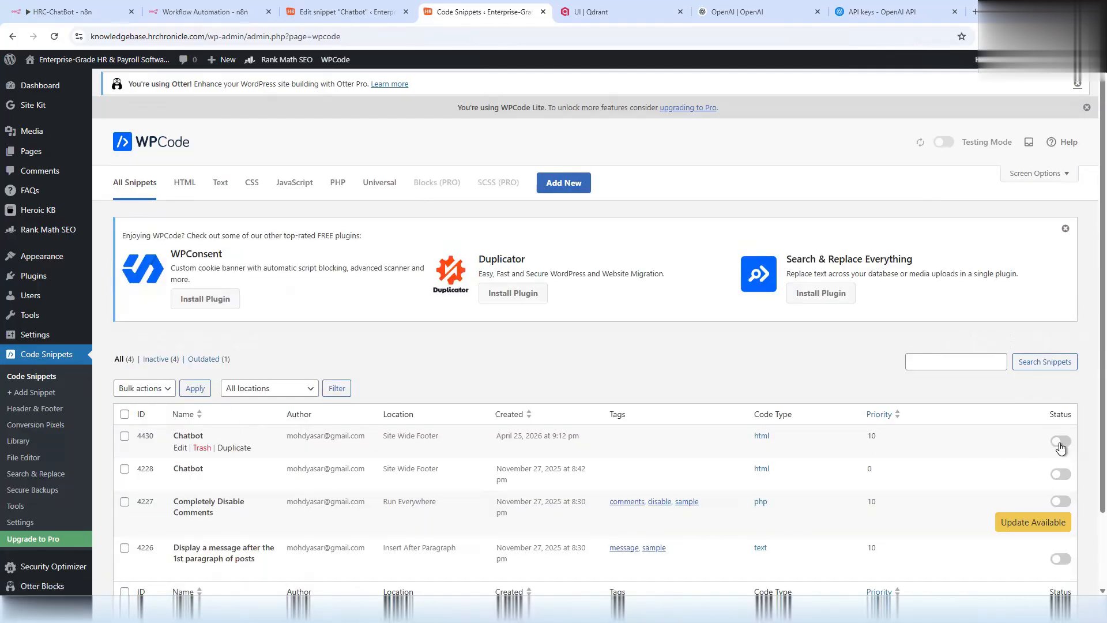
{"action": "left_click", "coordinate": [192, 436]}
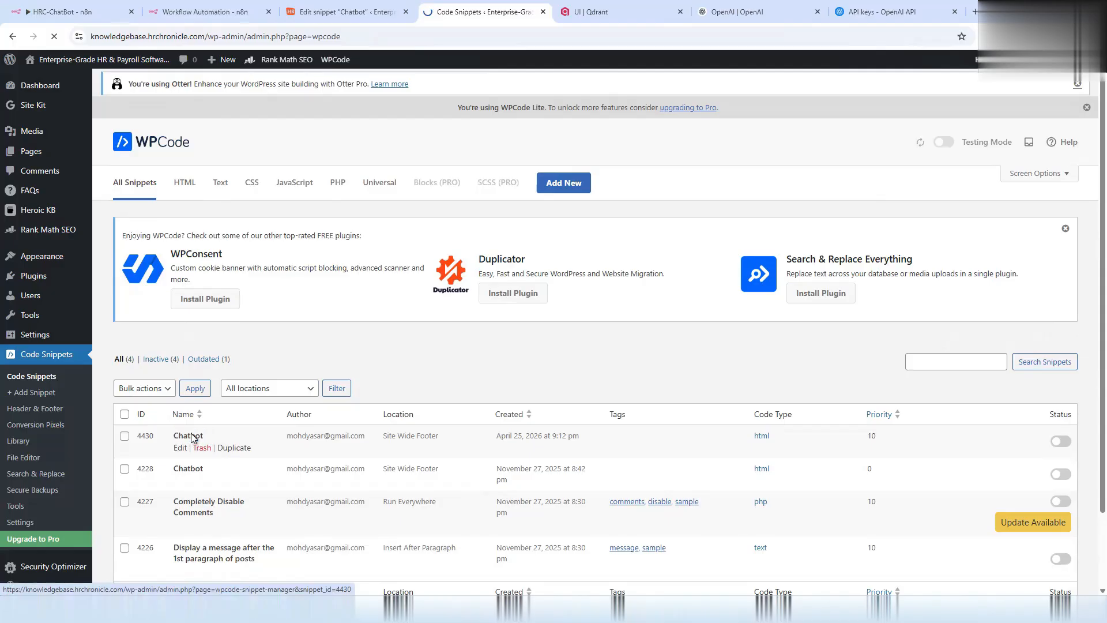
{"action": "left_click", "coordinate": [1013, 183]}
{"action": "left_click", "coordinate": [226, 234]}
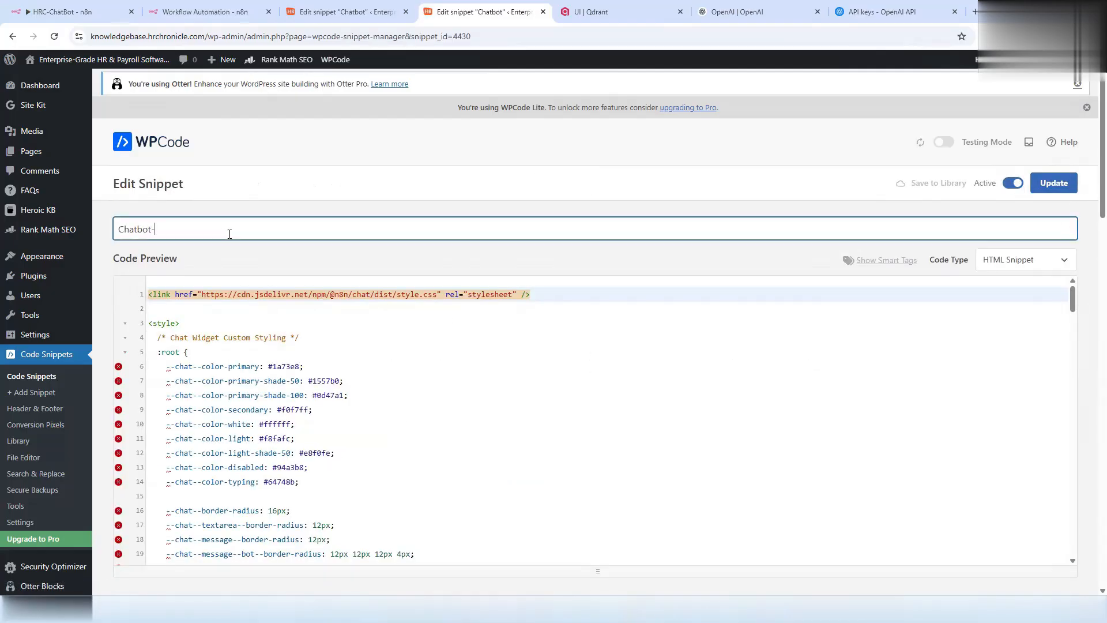
{"action": "left_click", "coordinate": [1054, 182]}
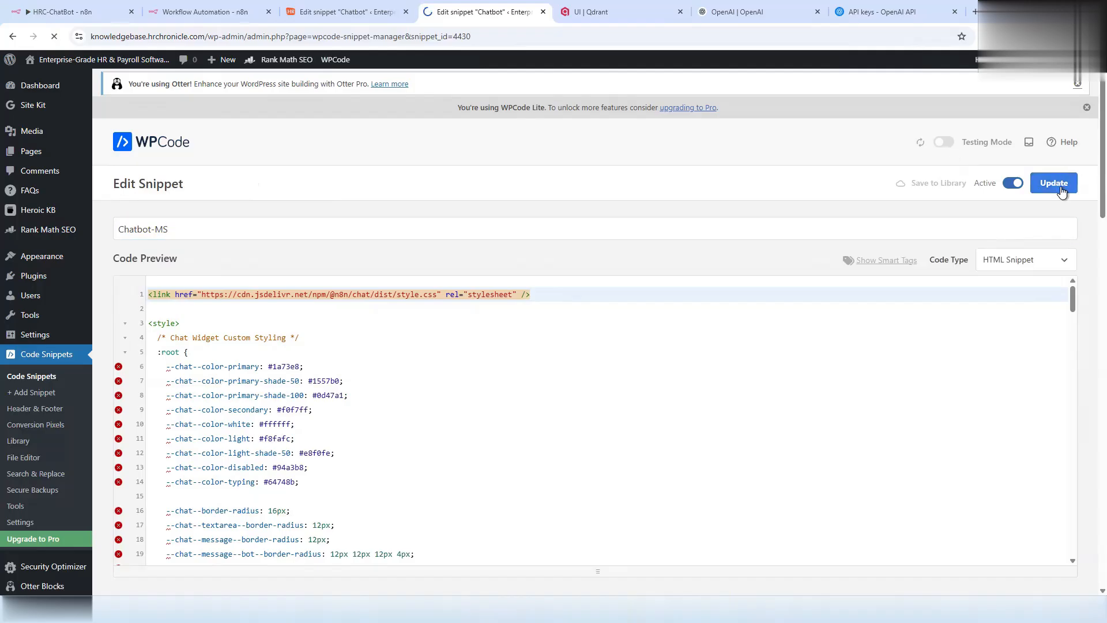
- Glance at the older Chatbot snippet, then go back to the HRC-ChatBot workflow in n8n
{"action": "scroll", "coordinate": [384, 391], "scroll_direction": "down", "scroll_amount": 20}
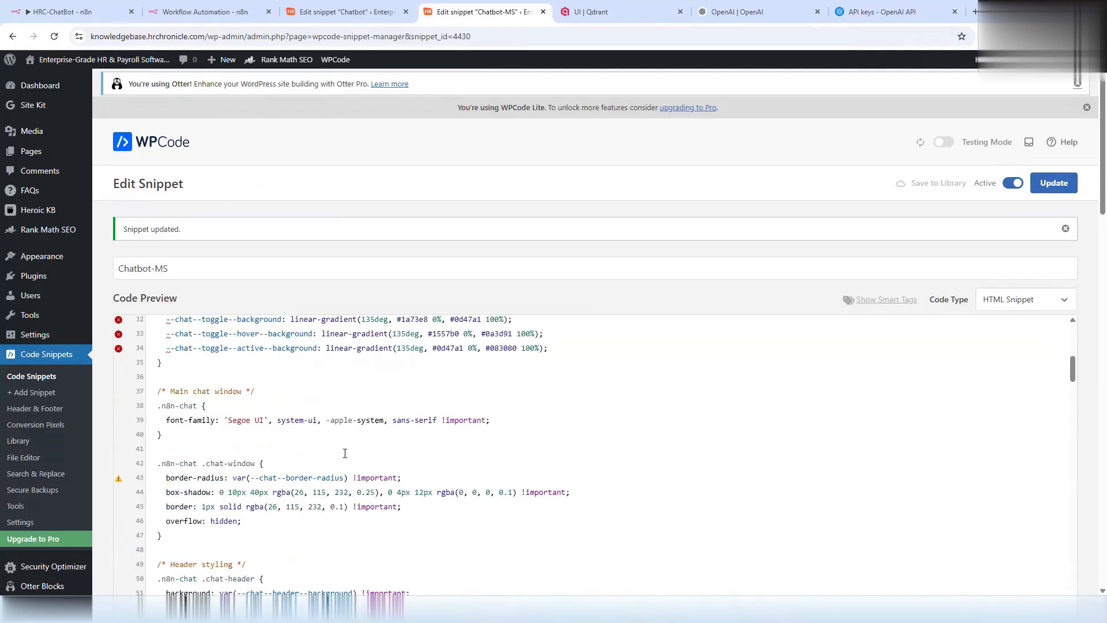
{"action": "scroll", "coordinate": [374, 458], "scroll_direction": "down", "scroll_amount": 10}
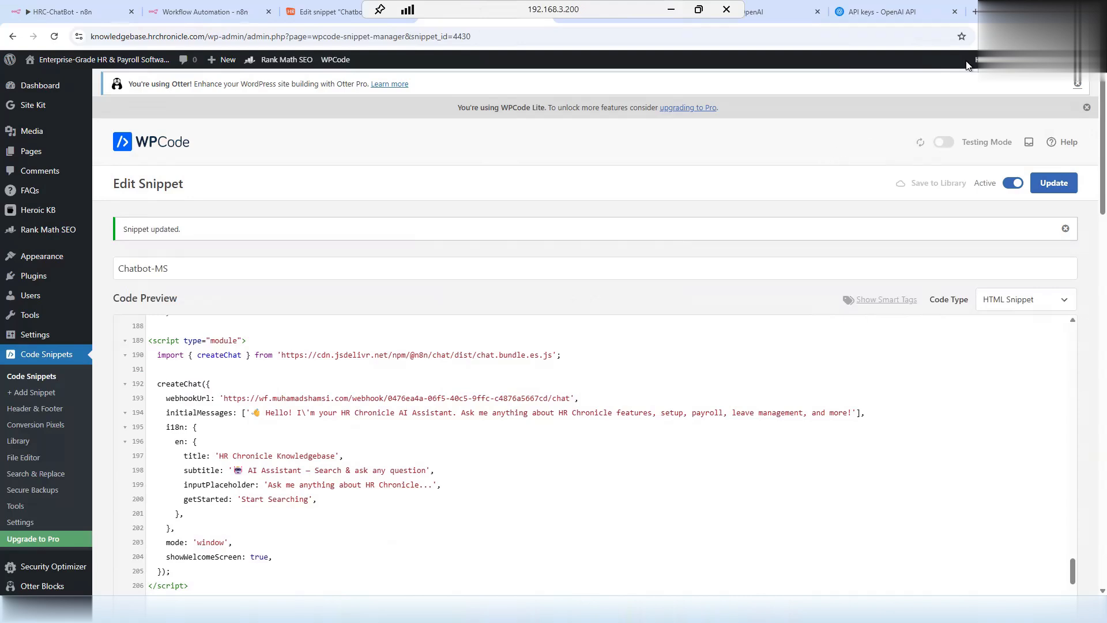
{"action": "left_click", "coordinate": [311, 8]}
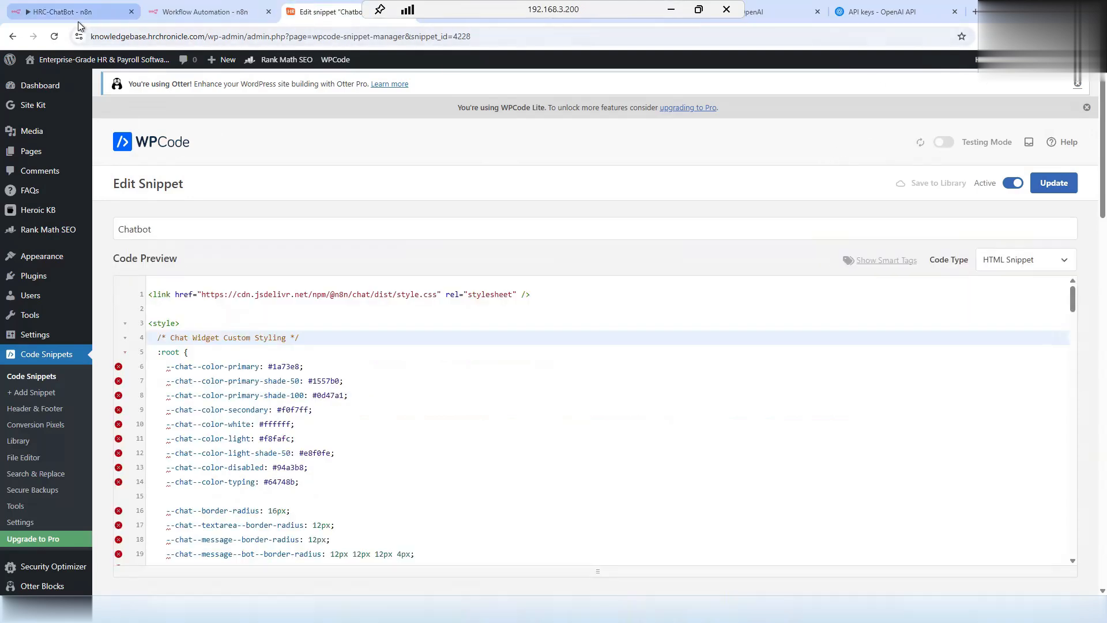
{"action": "left_click", "coordinate": [58, 12]}
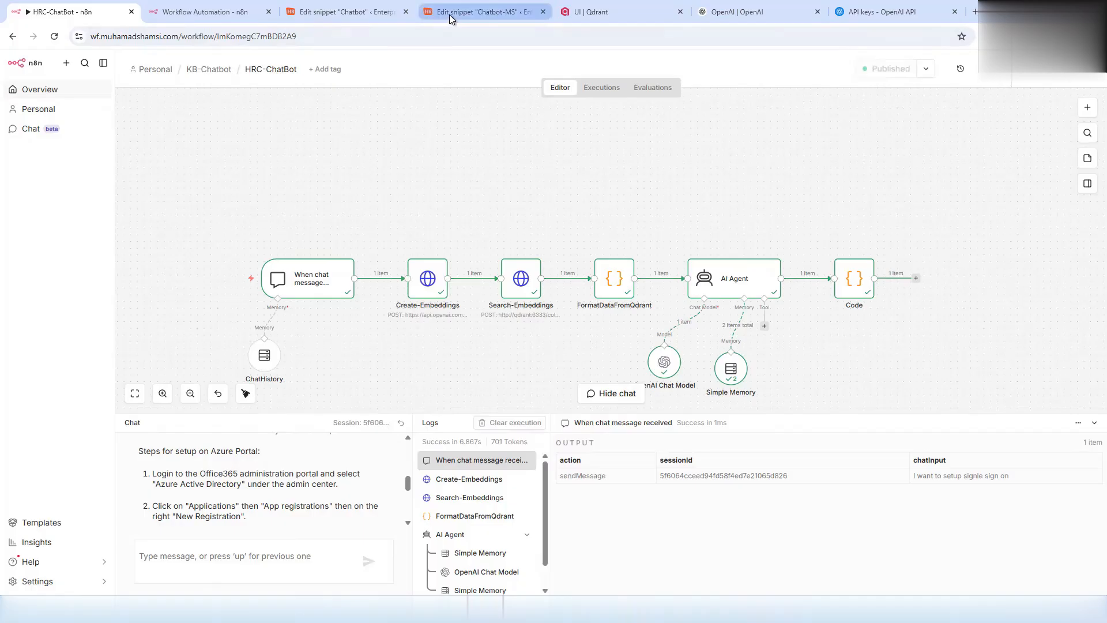
- Load knowledgebase.hrchronicle.com in a fresh Chrome window
{"action": "mouse_move", "coordinate": [448, 17]}
{"action": "right_click", "coordinate": [630, 608]}
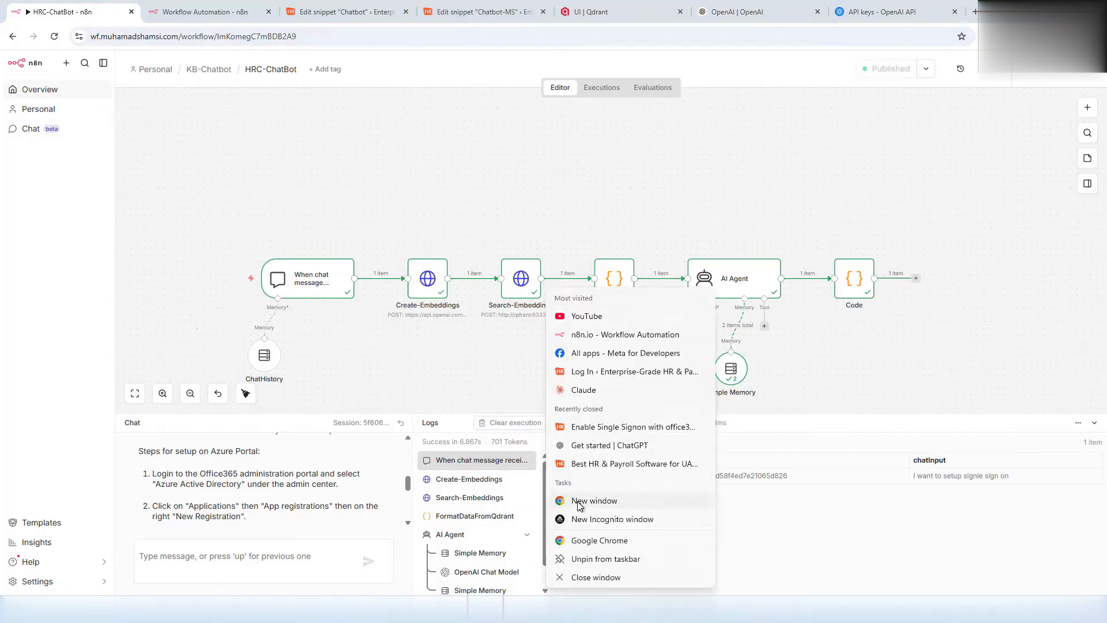
{"action": "left_click", "coordinate": [578, 501]}
{"action": "type", "text": "know"}
{"action": "key", "text": "Return"}
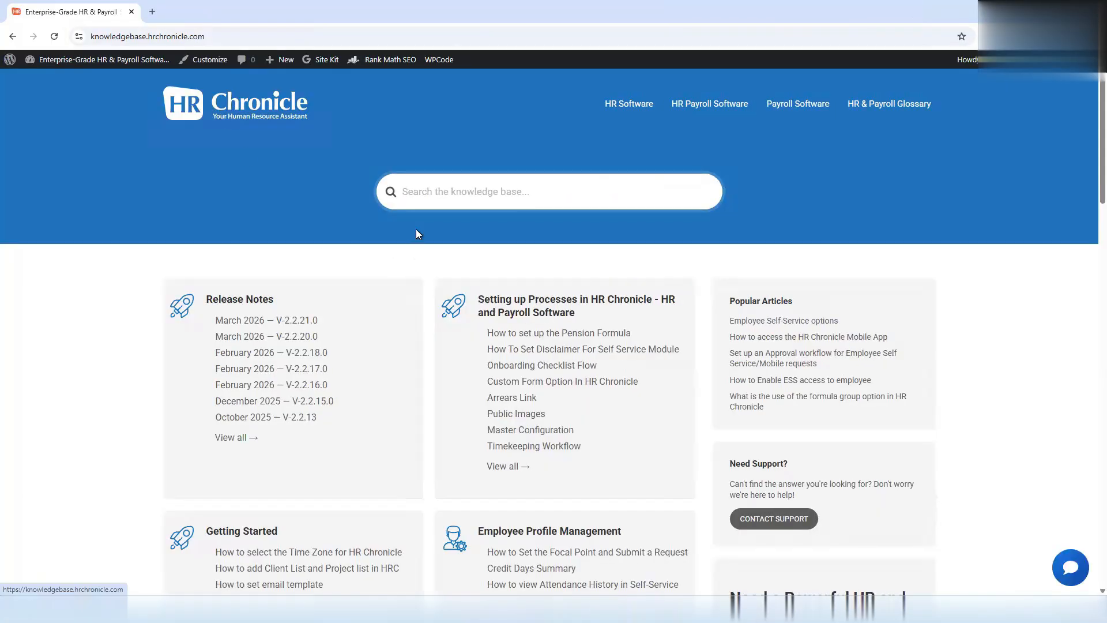
- Ask the site's chat assistant 'Please help me setup signlde signon' and open the linked office365 sign-on article
{"action": "left_click", "coordinate": [1067, 567]}
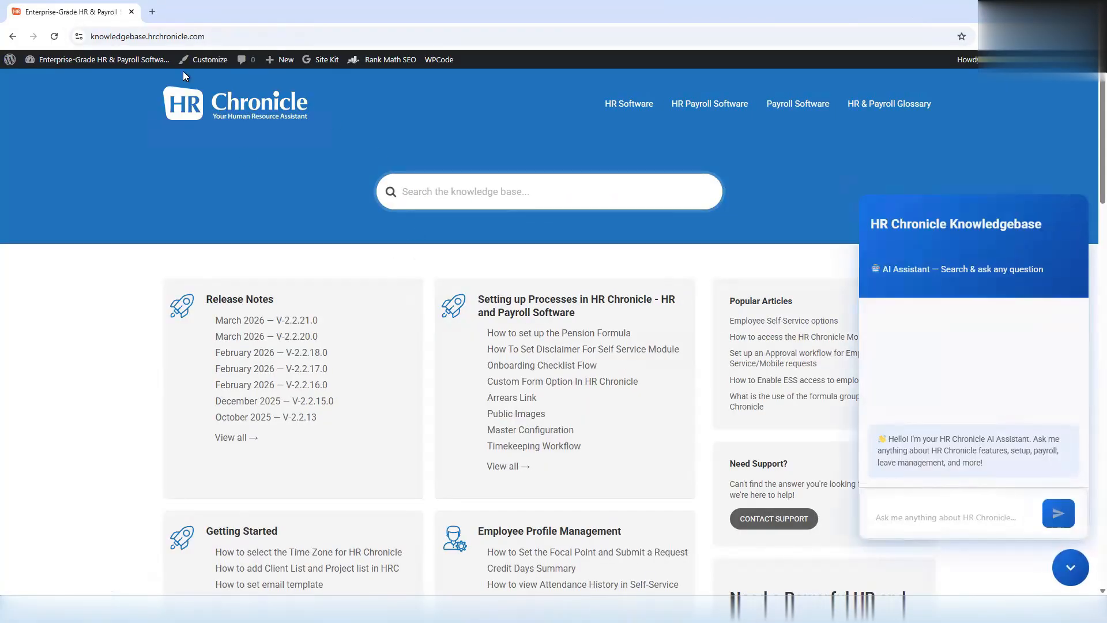
{"action": "left_click", "coordinate": [55, 38]}
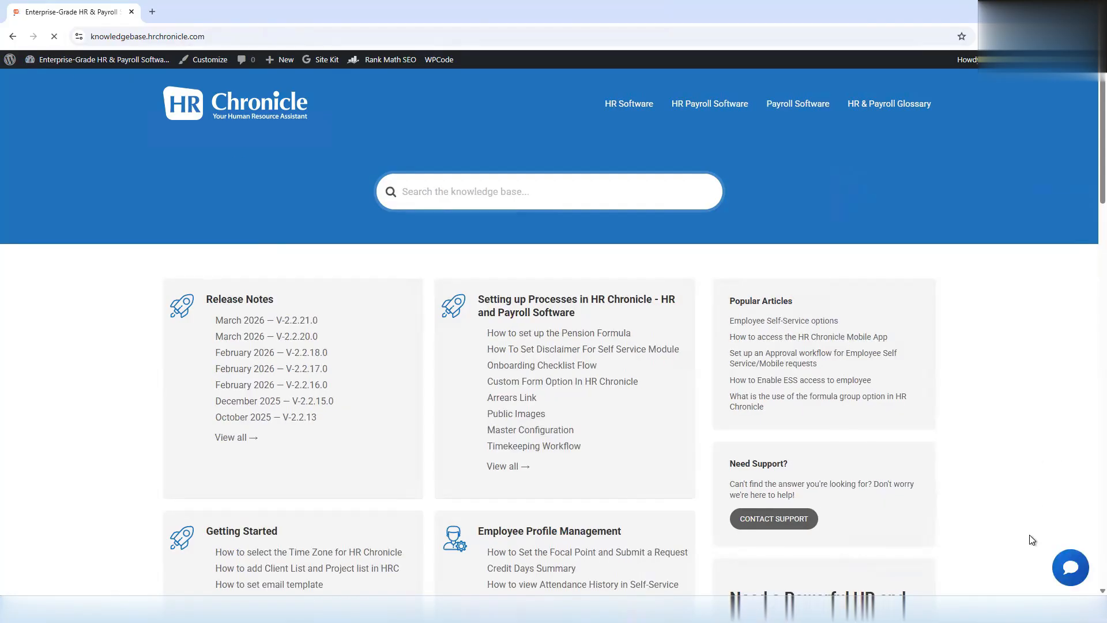
{"action": "left_click", "coordinate": [1070, 568]}
{"action": "type", "text": "Please help me"}
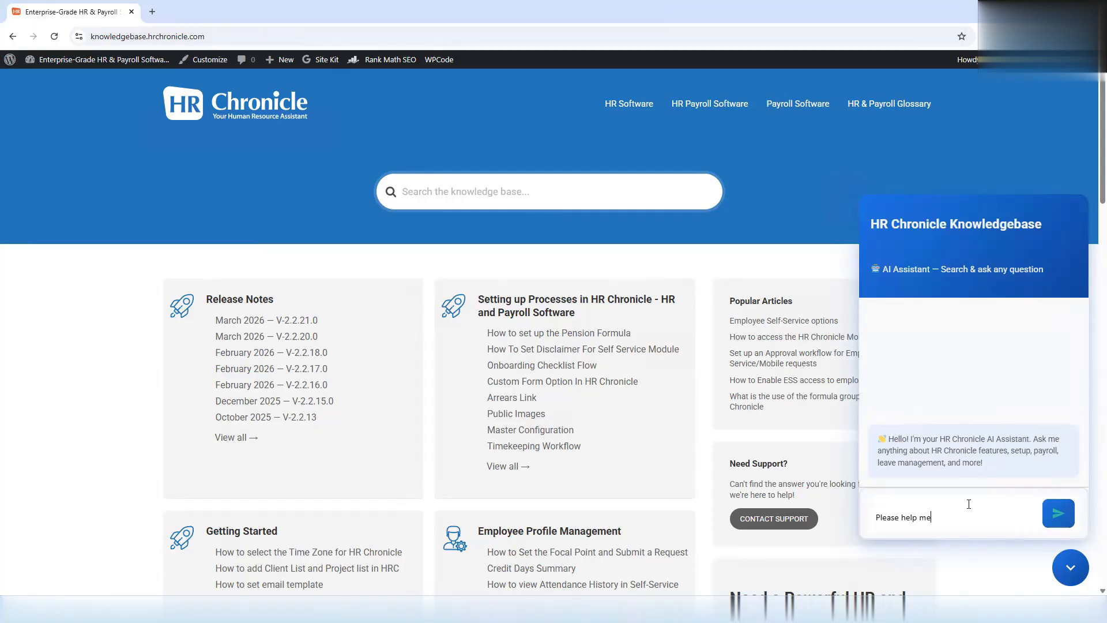
{"action": "type", "text": " setup signlde signon"}
{"action": "key", "text": "Return"}
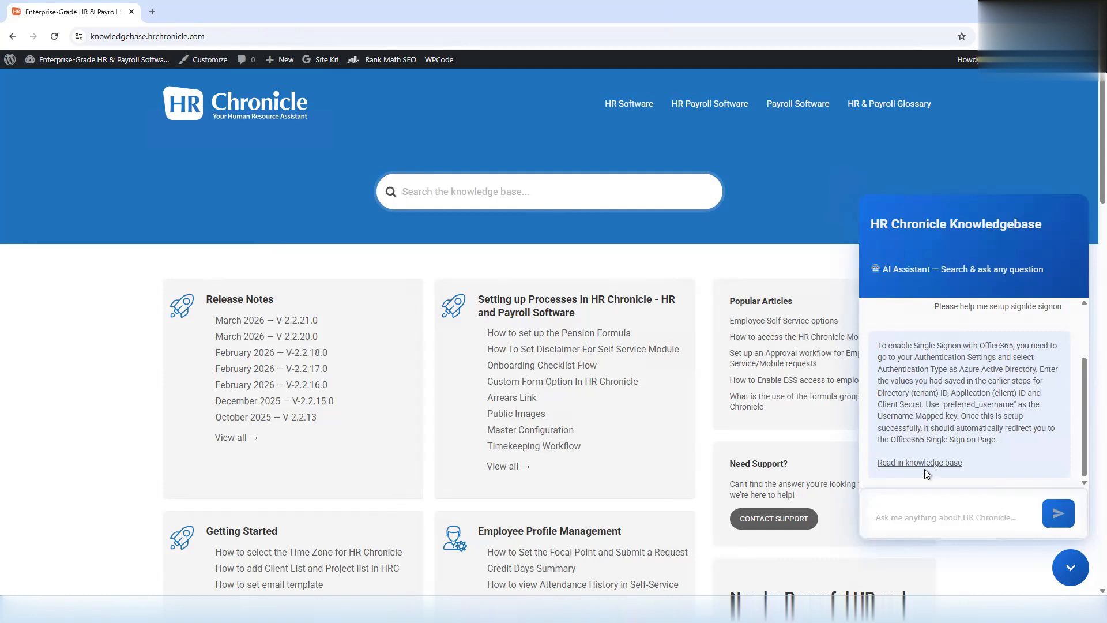
{"action": "left_click", "coordinate": [920, 463]}
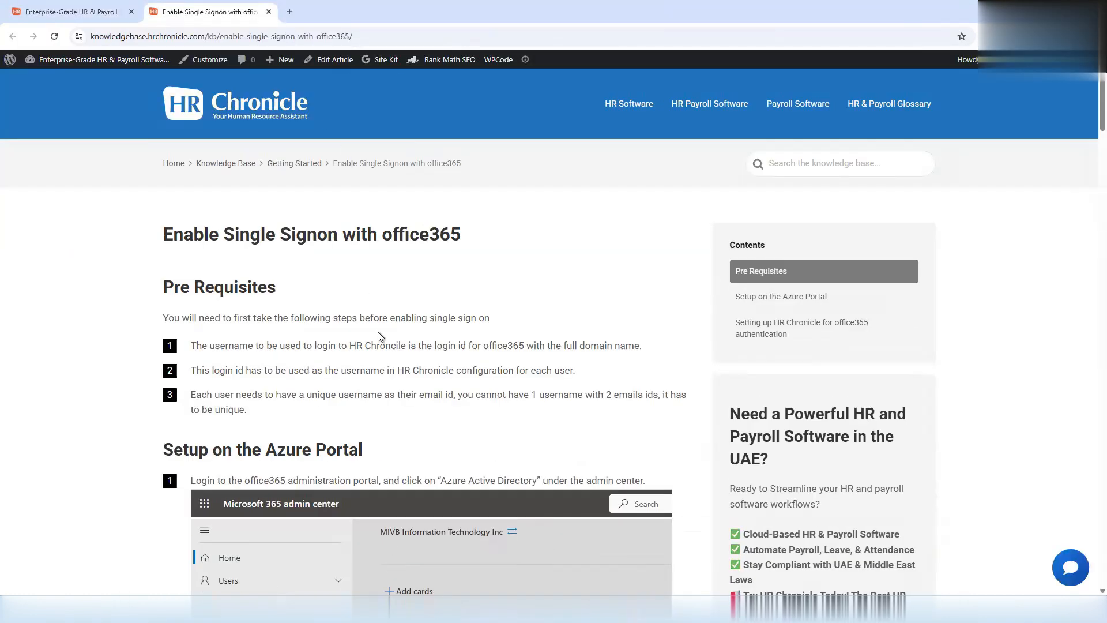
{"action": "scroll", "coordinate": [378, 332], "scroll_direction": "down", "scroll_amount": 5}
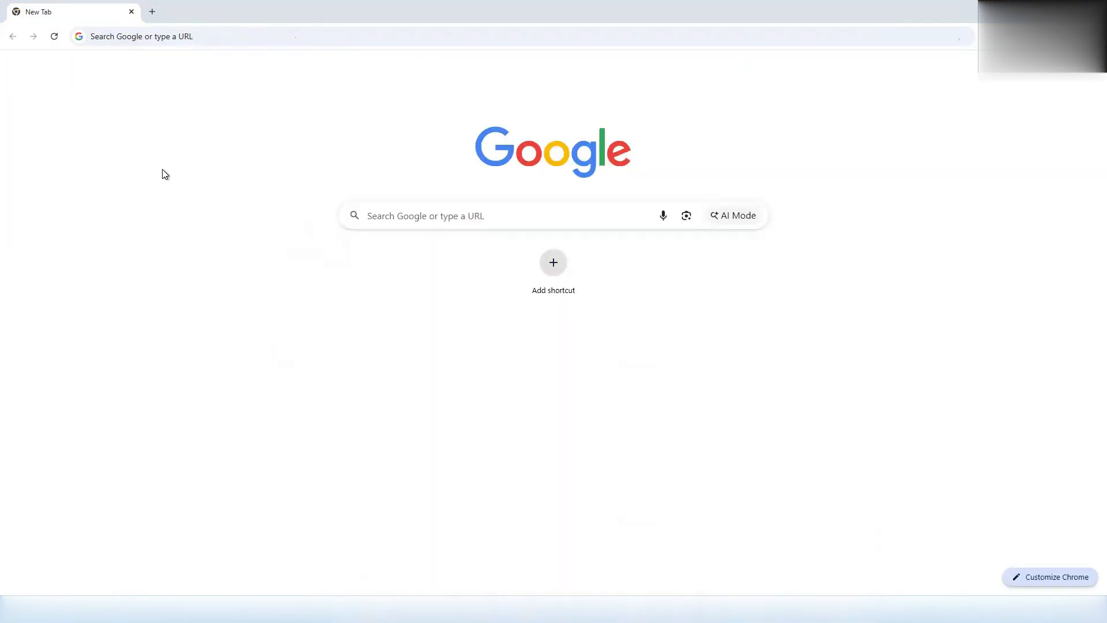
- Close the extra browser window and open the HRC-ChatBot workflow's Executions list in n8n
{"action": "double_click", "coordinate": [237, 11]}
{"action": "left_click", "coordinate": [173, 31]}
{"action": "left_click", "coordinate": [204, 5]}
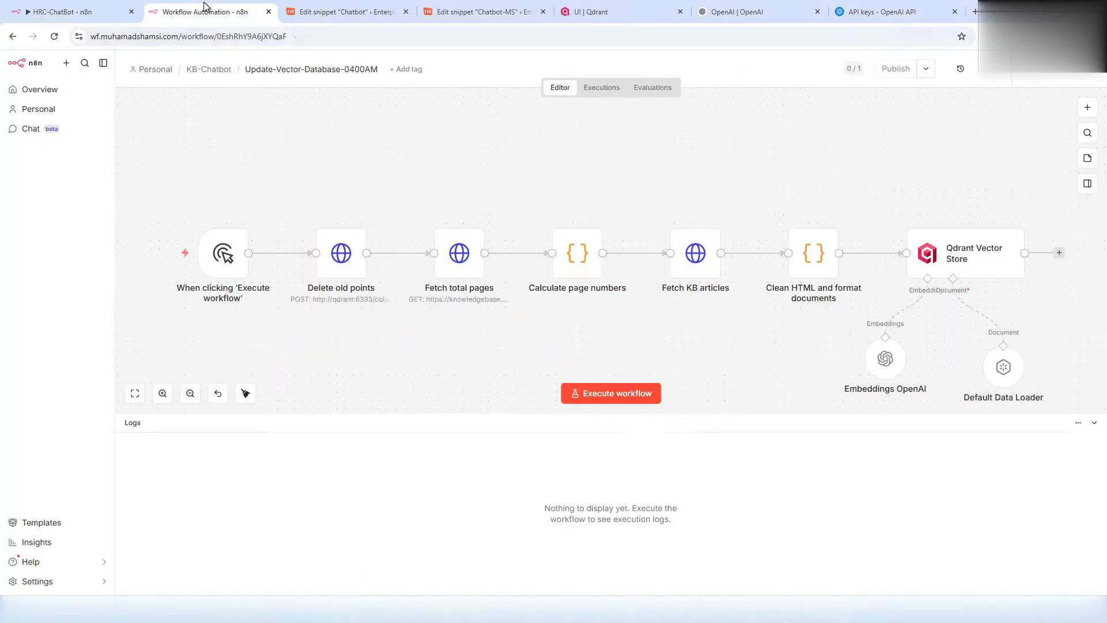
{"action": "left_click", "coordinate": [206, 70]}
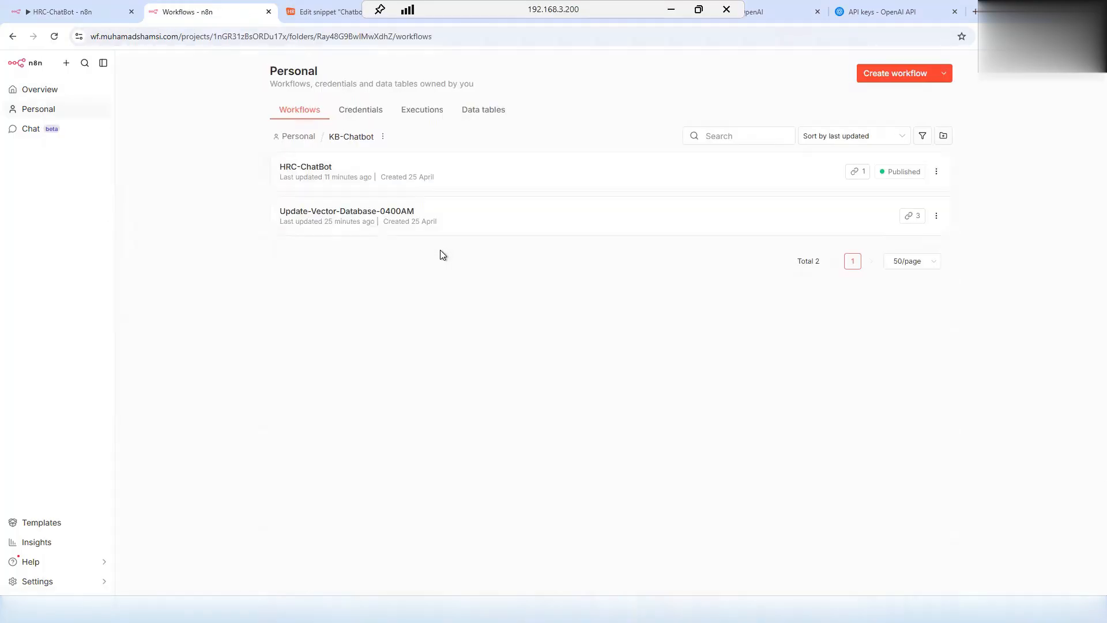
{"action": "left_click", "coordinate": [316, 169]}
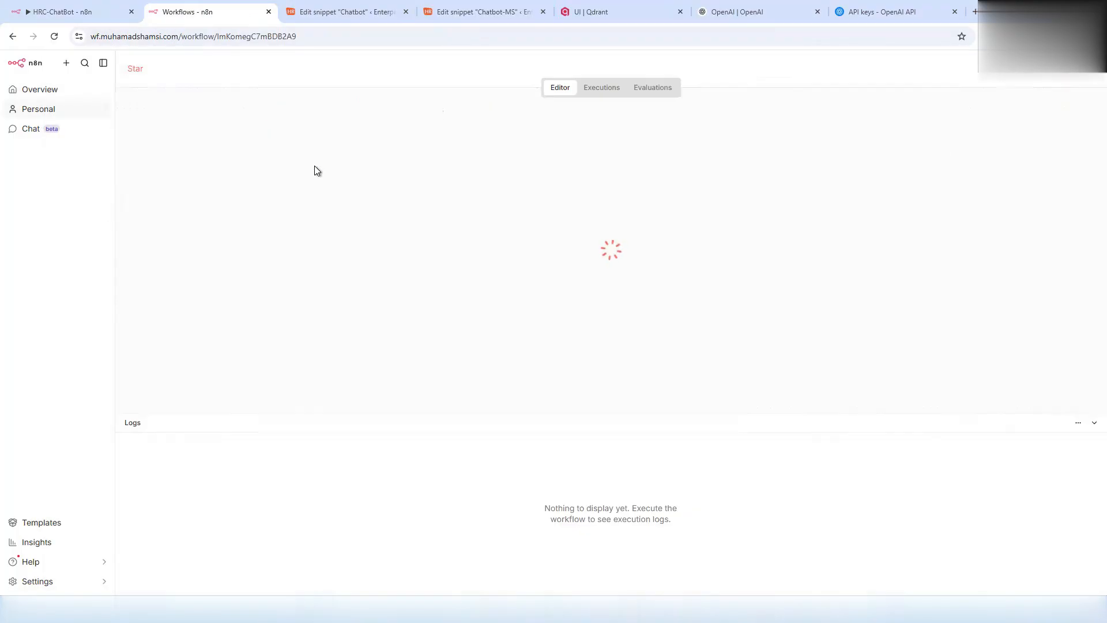
{"action": "left_click", "coordinate": [596, 91]}
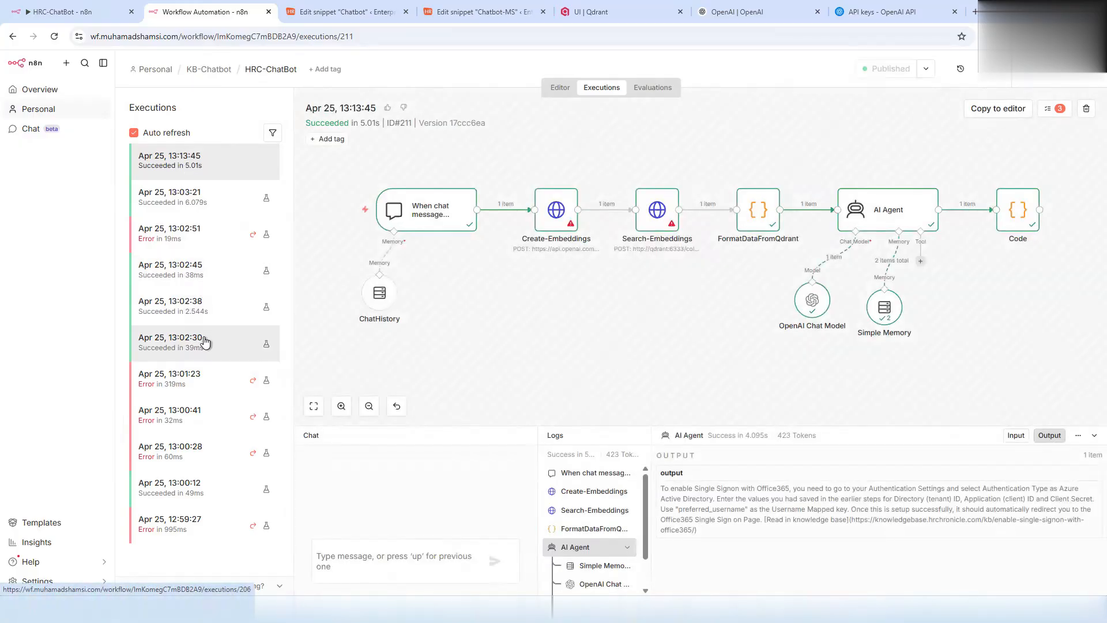
- Inspect the latest run's Create-Embeddings, Code answer and chat trigger question outputs
{"action": "double_click", "coordinate": [556, 211]}
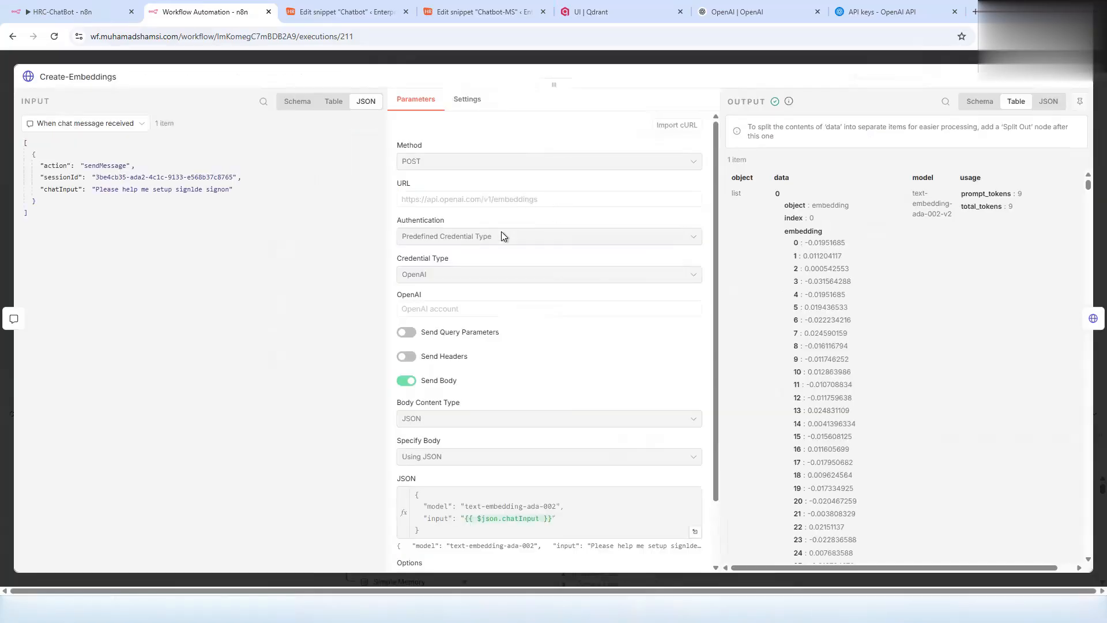
{"action": "left_click", "coordinate": [638, 62]}
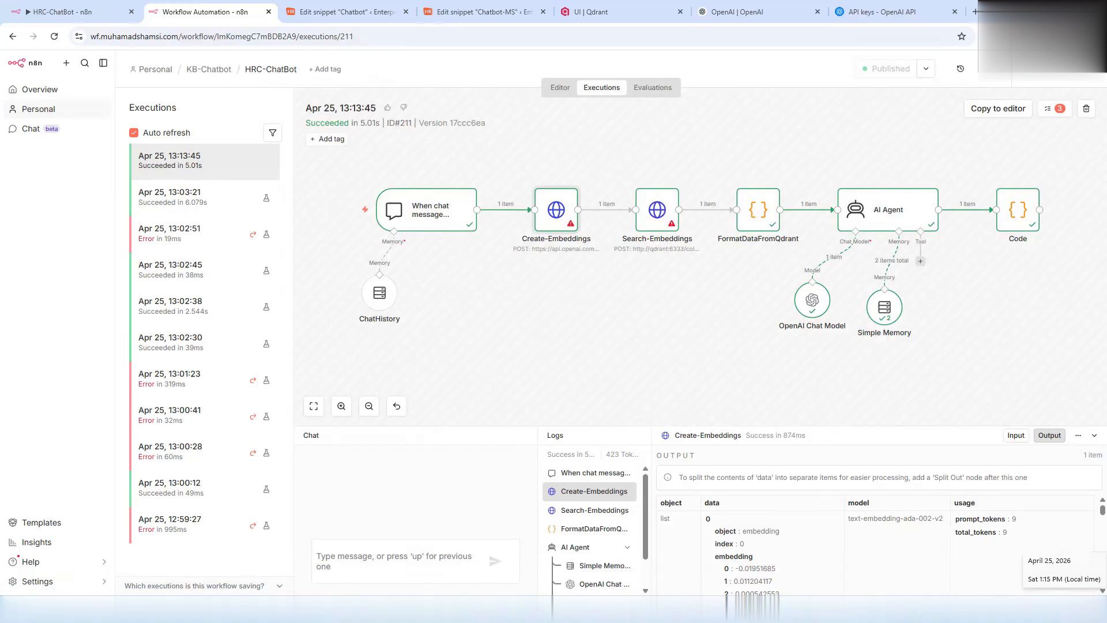
{"action": "left_click", "coordinate": [1028, 217]}
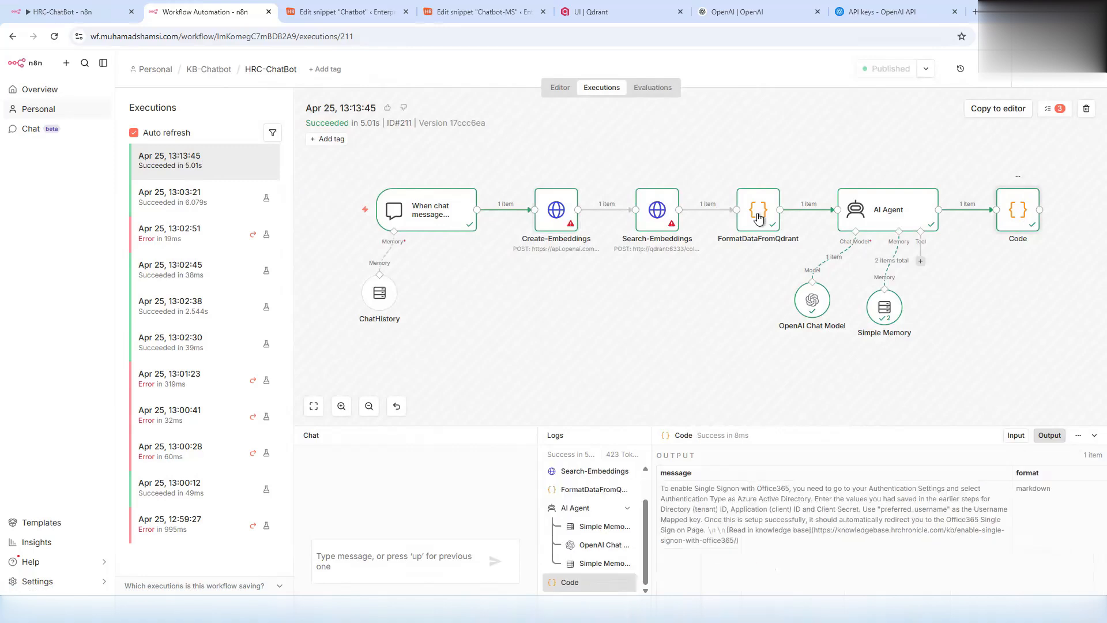
{"action": "left_click", "coordinate": [412, 221]}
{"action": "double_click", "coordinate": [413, 222]}
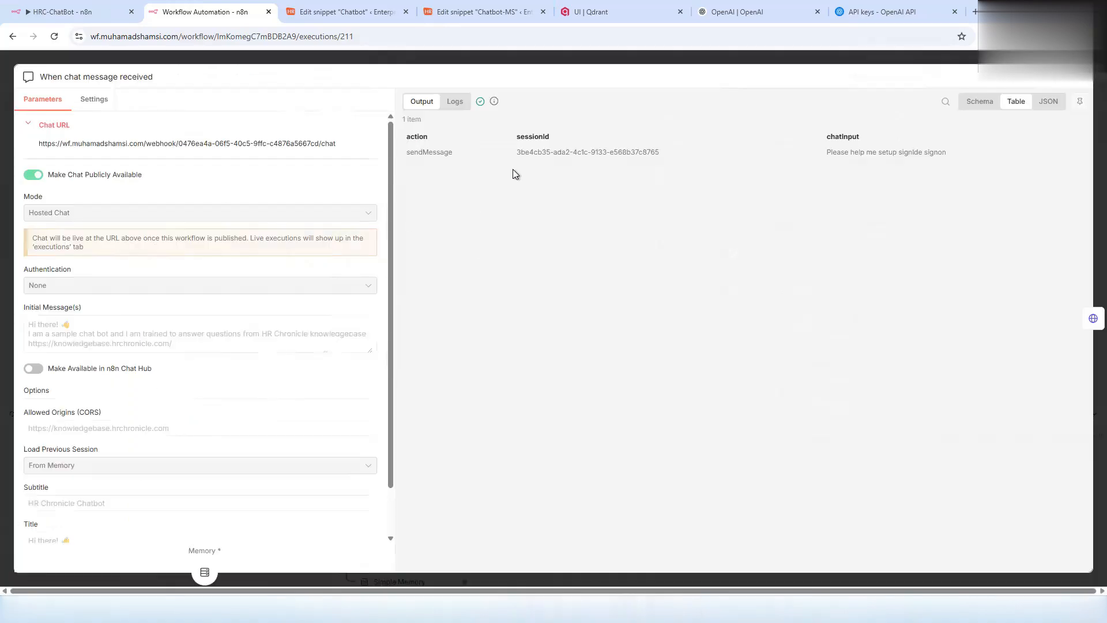
{"action": "triple_click", "coordinate": [893, 153]}
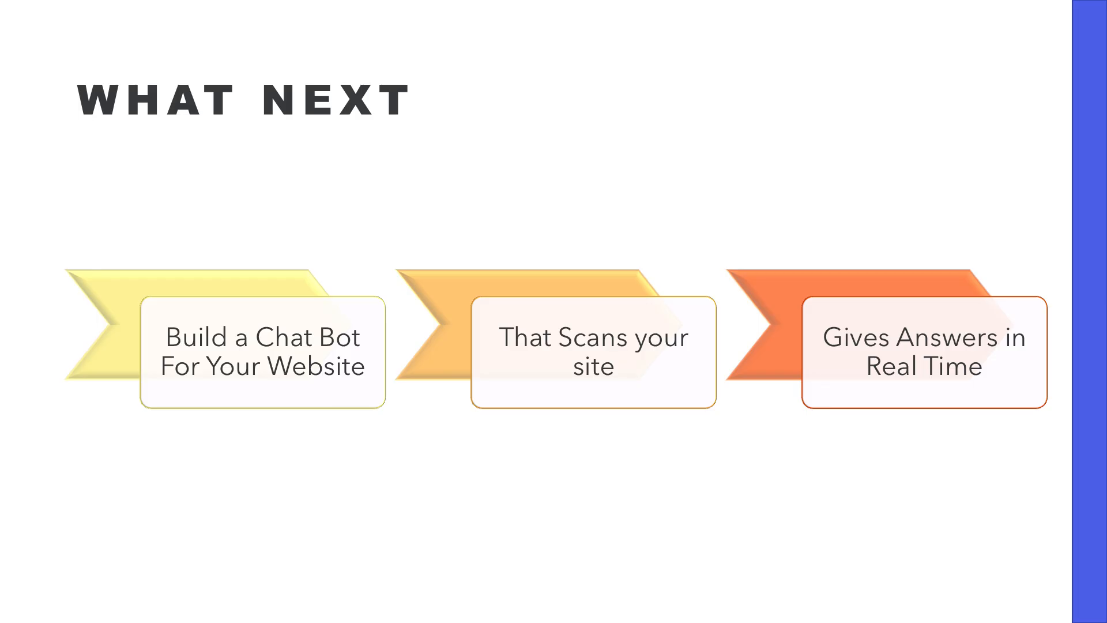
- Advance through the prerequisites and How It All Works slides to Congratulations
{"action": "key", "text": "Right"}
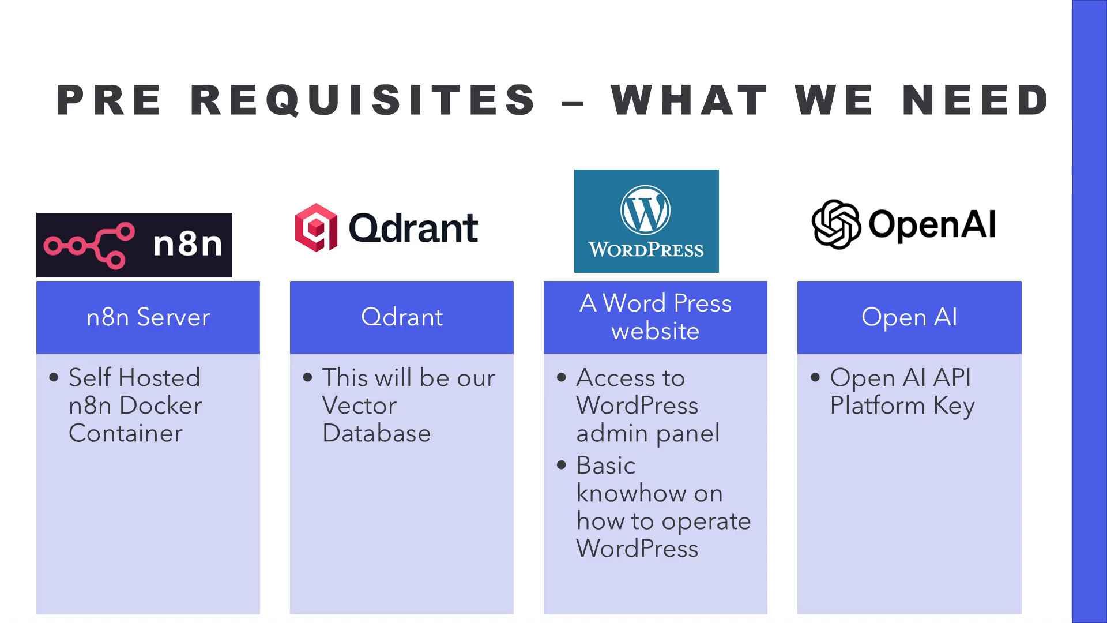
{"action": "key", "text": "Right"}
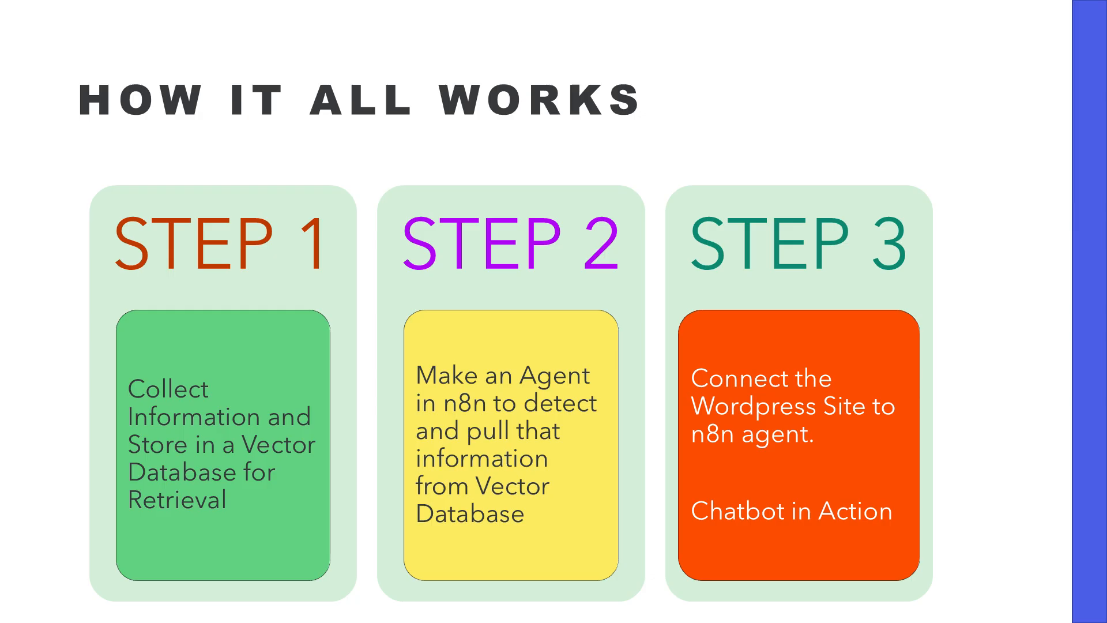
{"action": "key", "text": "Right"}
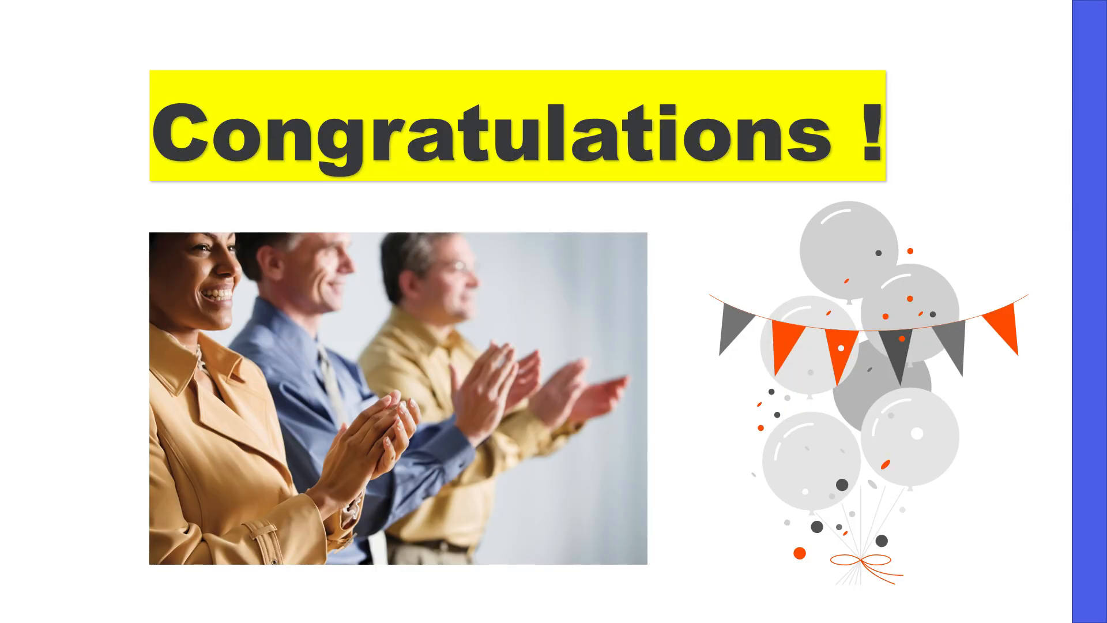